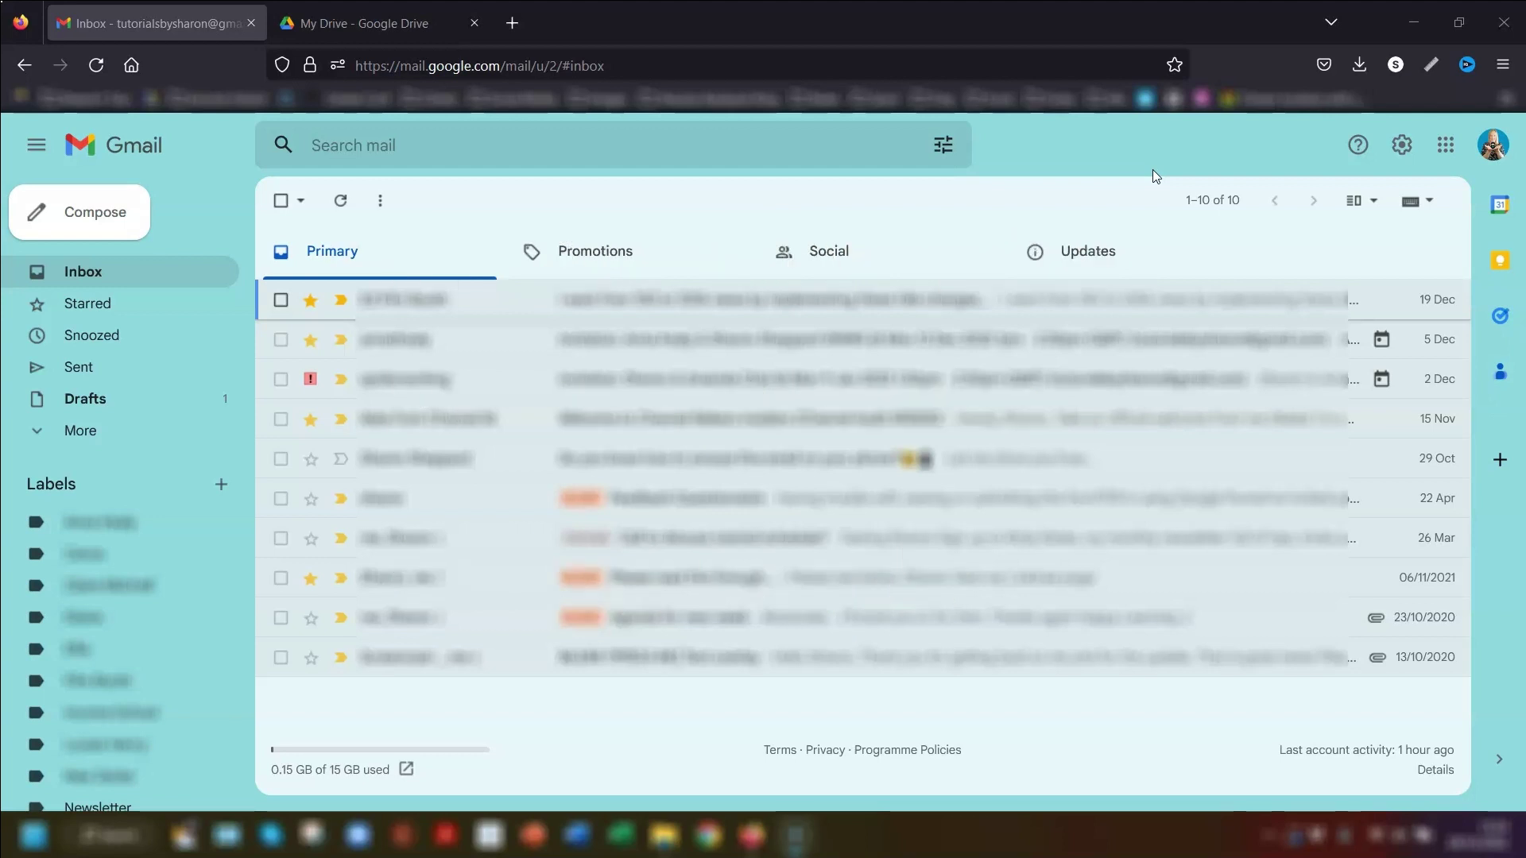
Open Gmail's Quick settings panel from the gear icon at the top right.
click(1403, 145)
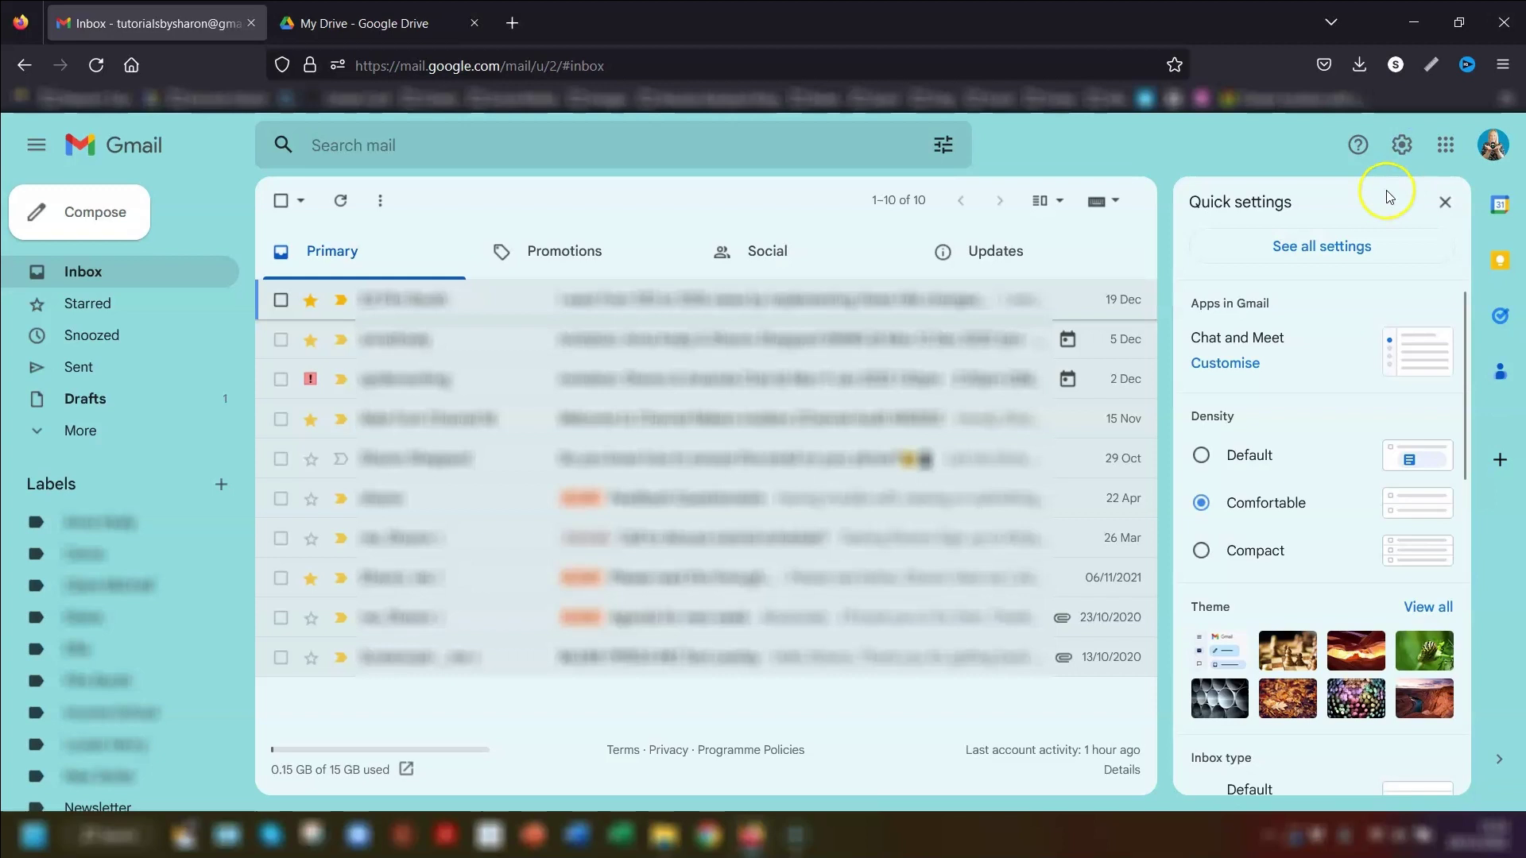
In General settings, turn on Smart Compose writing suggestions, Smart Compose personalisation and Smart Reply.
click(1325, 248)
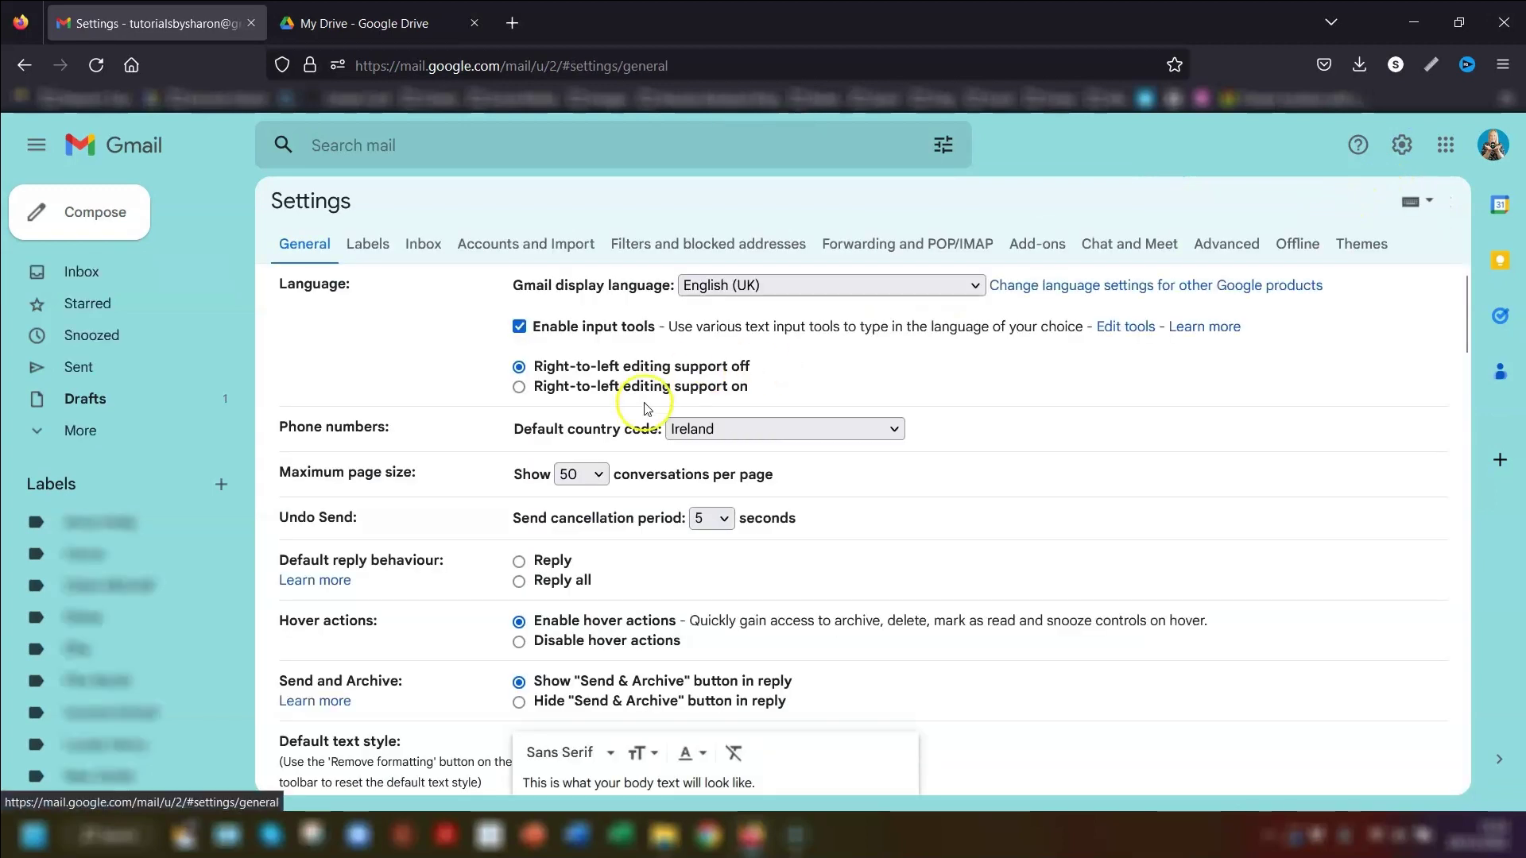
scroll(349, 350, down, 5)
scroll(373, 365, down, 3)
scroll(383, 377, down, 1)
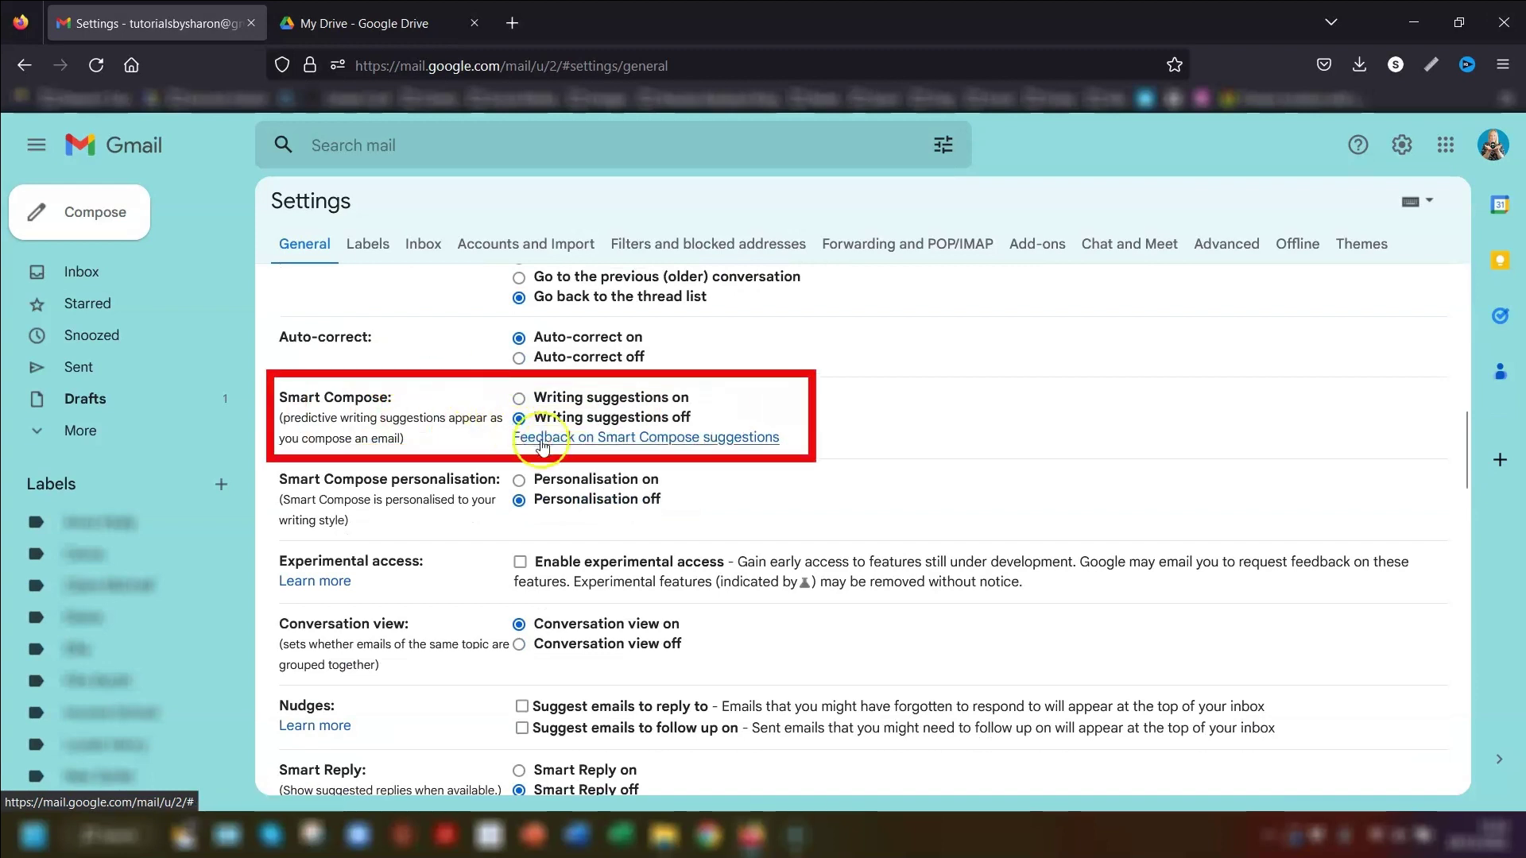
click(521, 398)
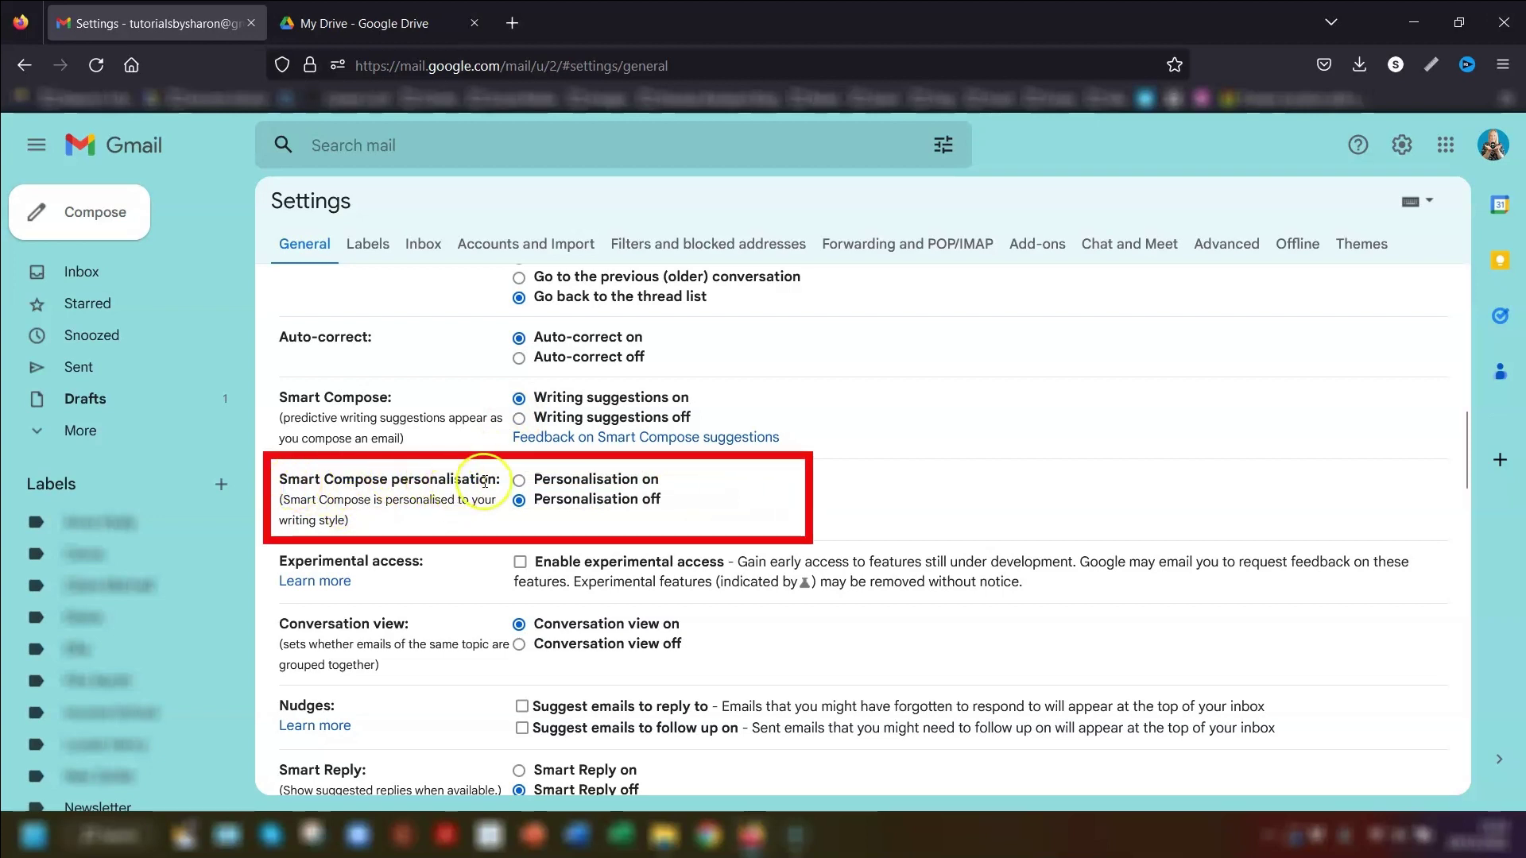
click(528, 485)
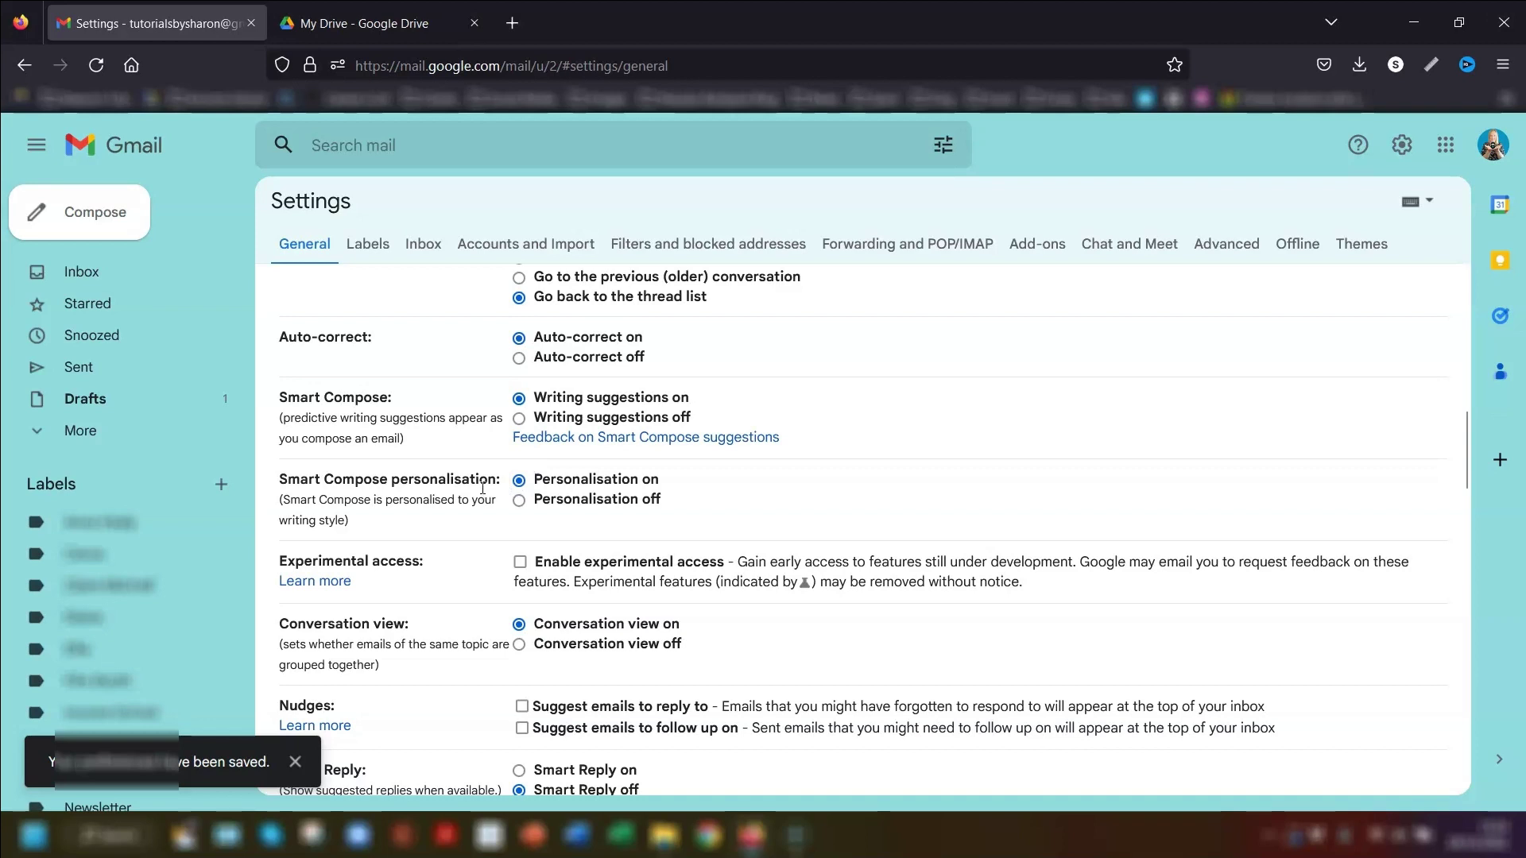
scroll(477, 436, down, 5)
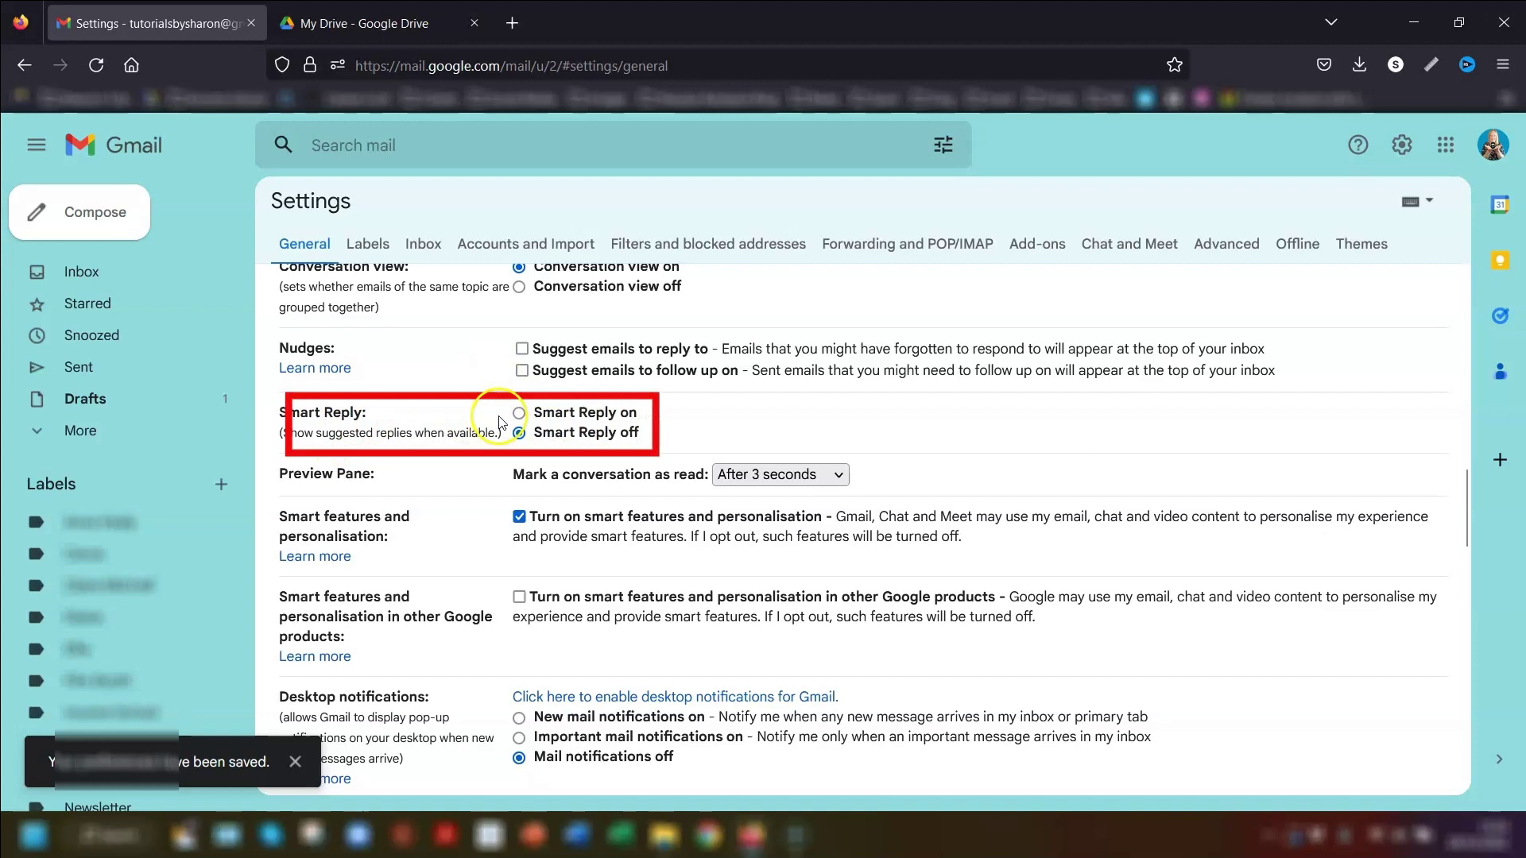
click(520, 413)
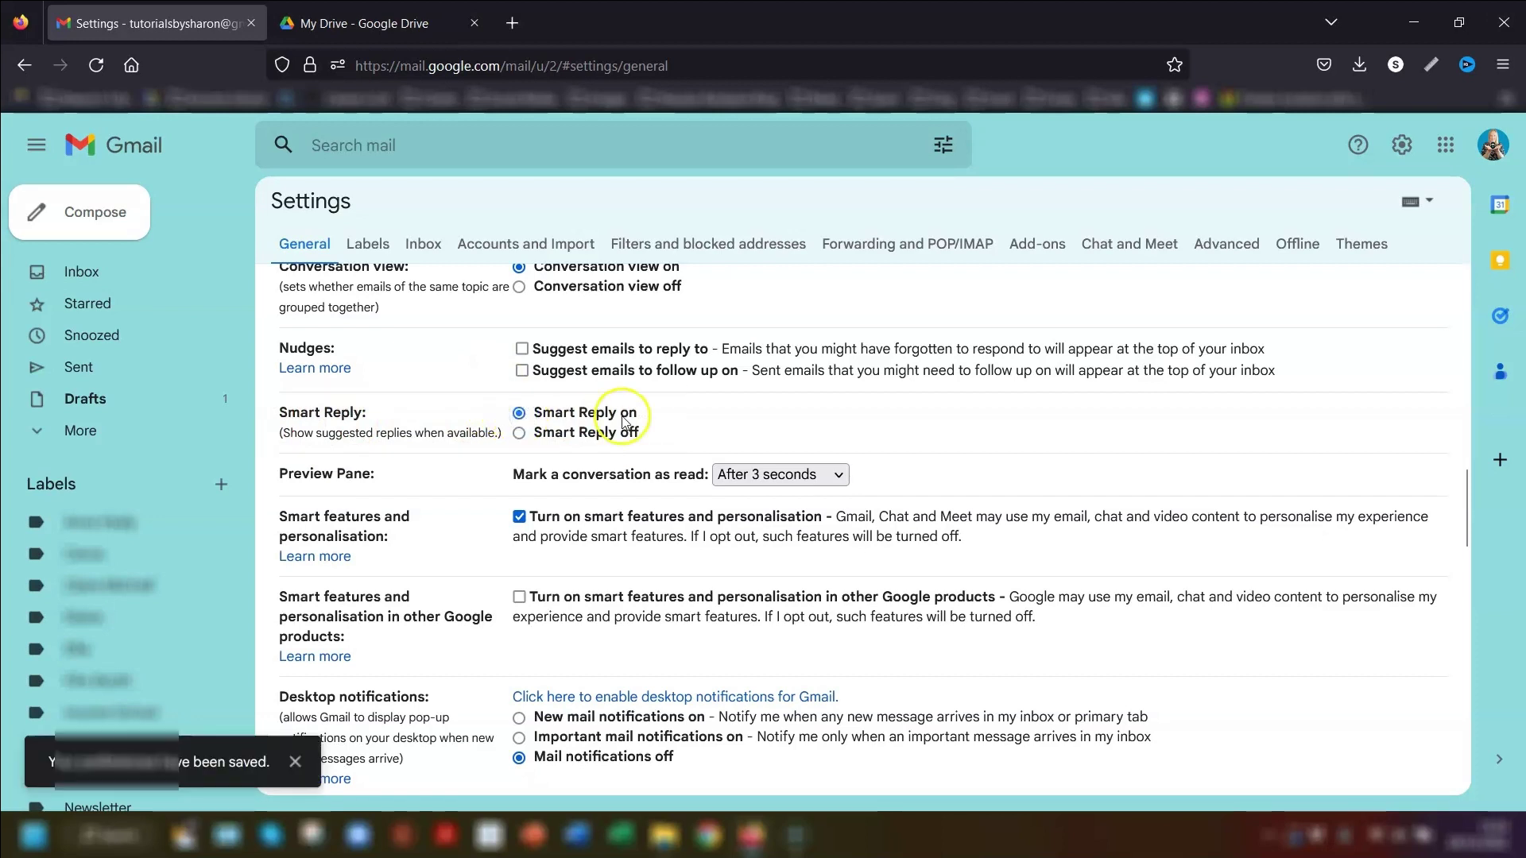
scroll(794, 437, down, 1)
scroll(838, 442, down, 10)
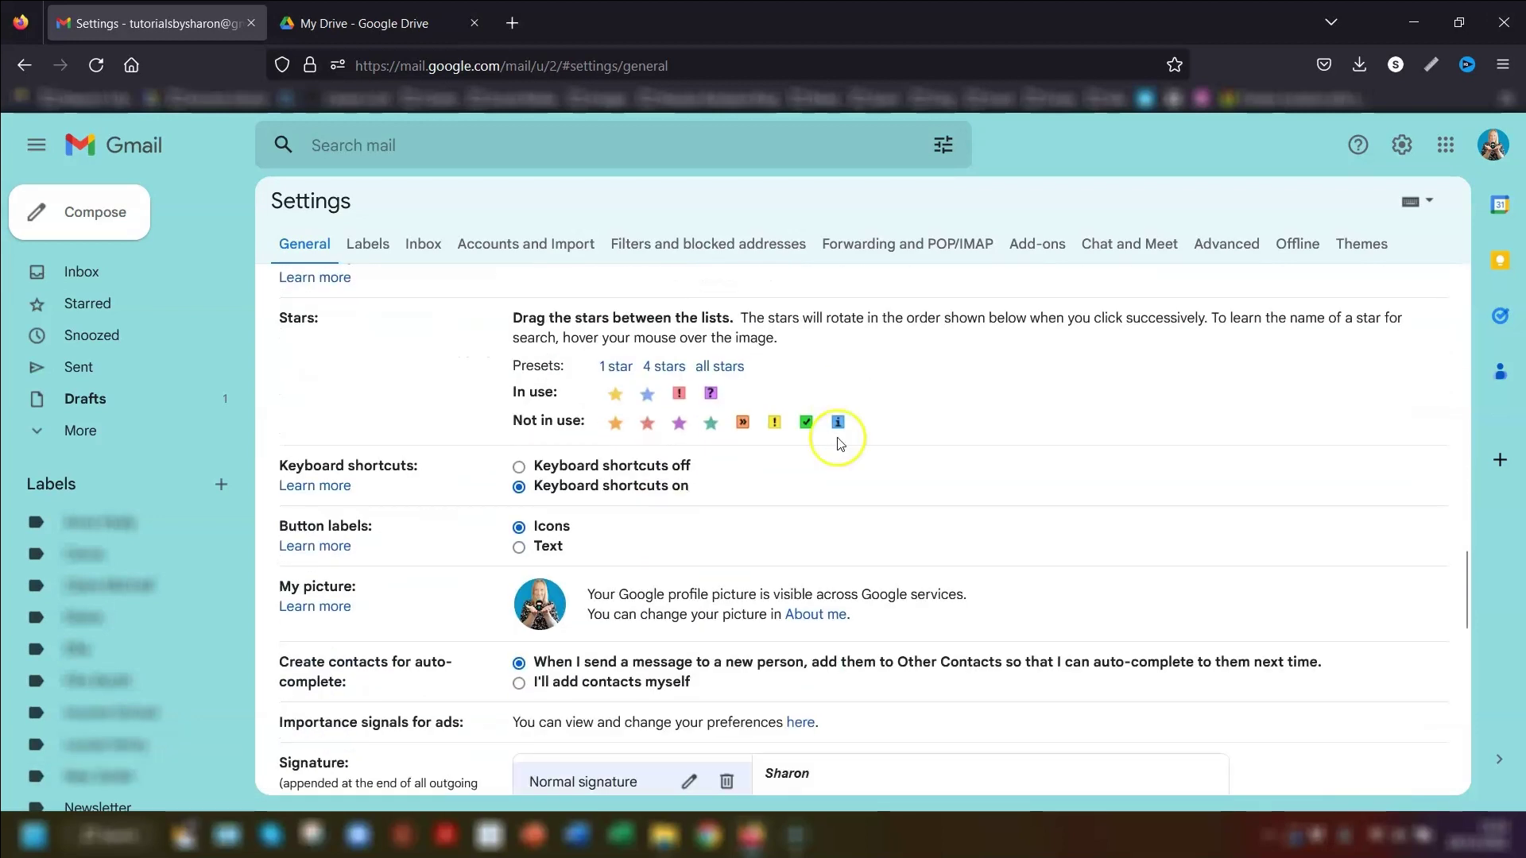
scroll(837, 442, down, 6)
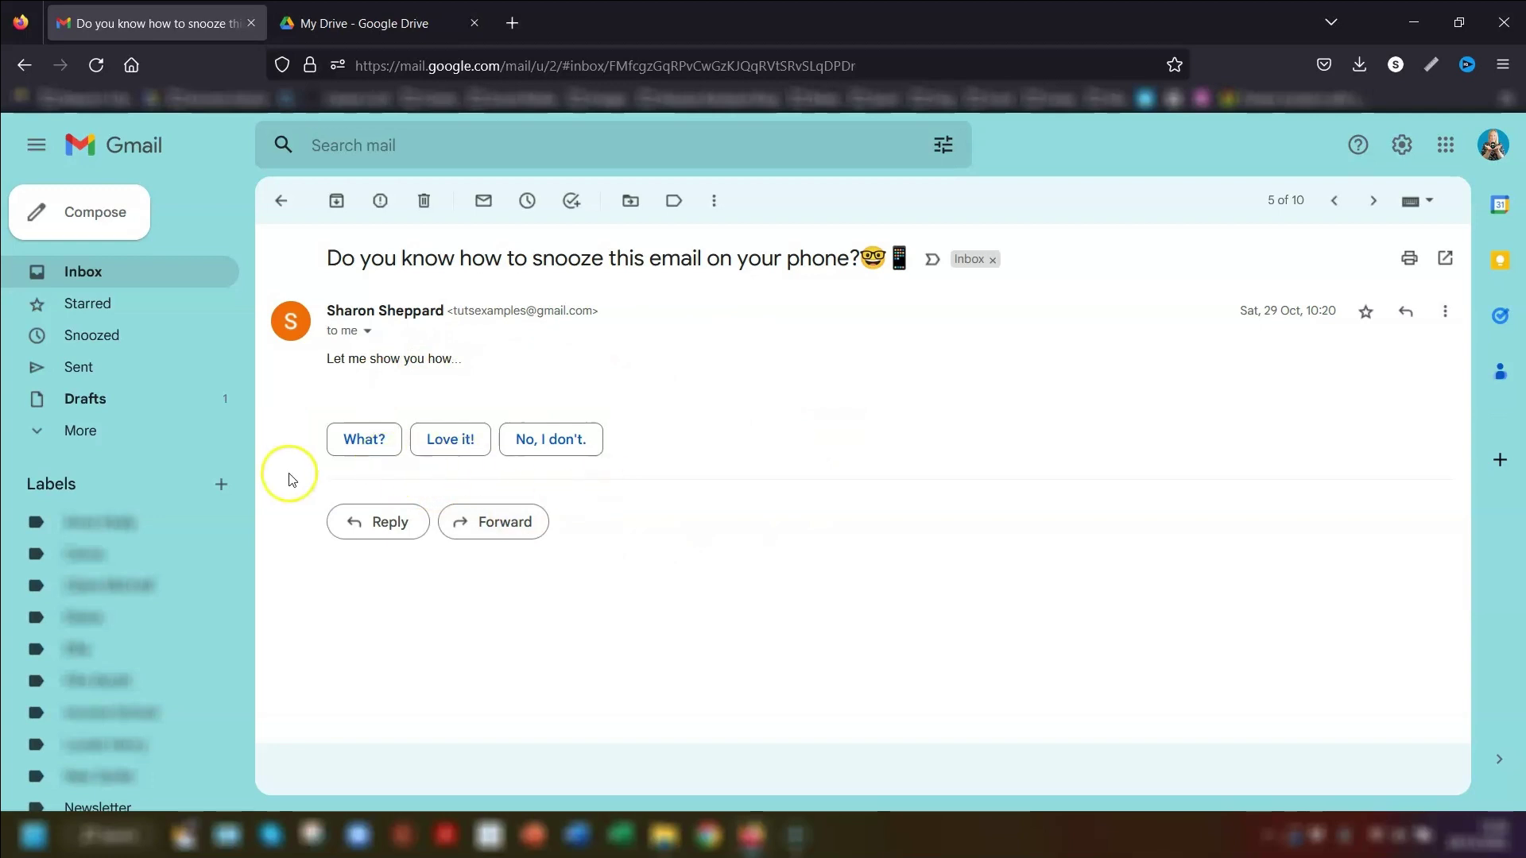
Reply to the snooze email with the "No, I don't." suggestion, then go back to the Inbox.
click(530, 446)
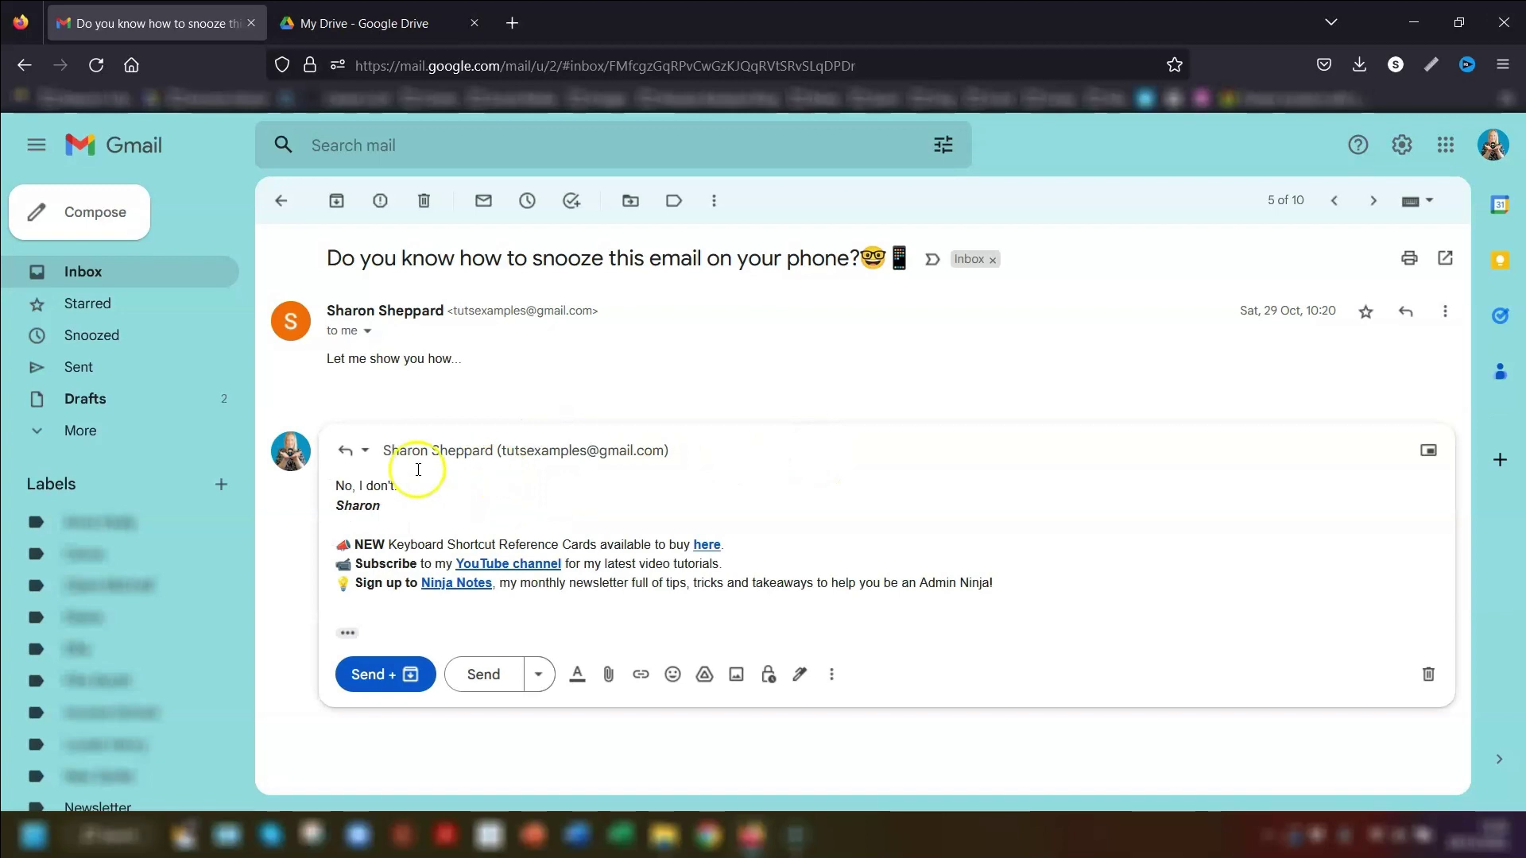
click(84, 272)
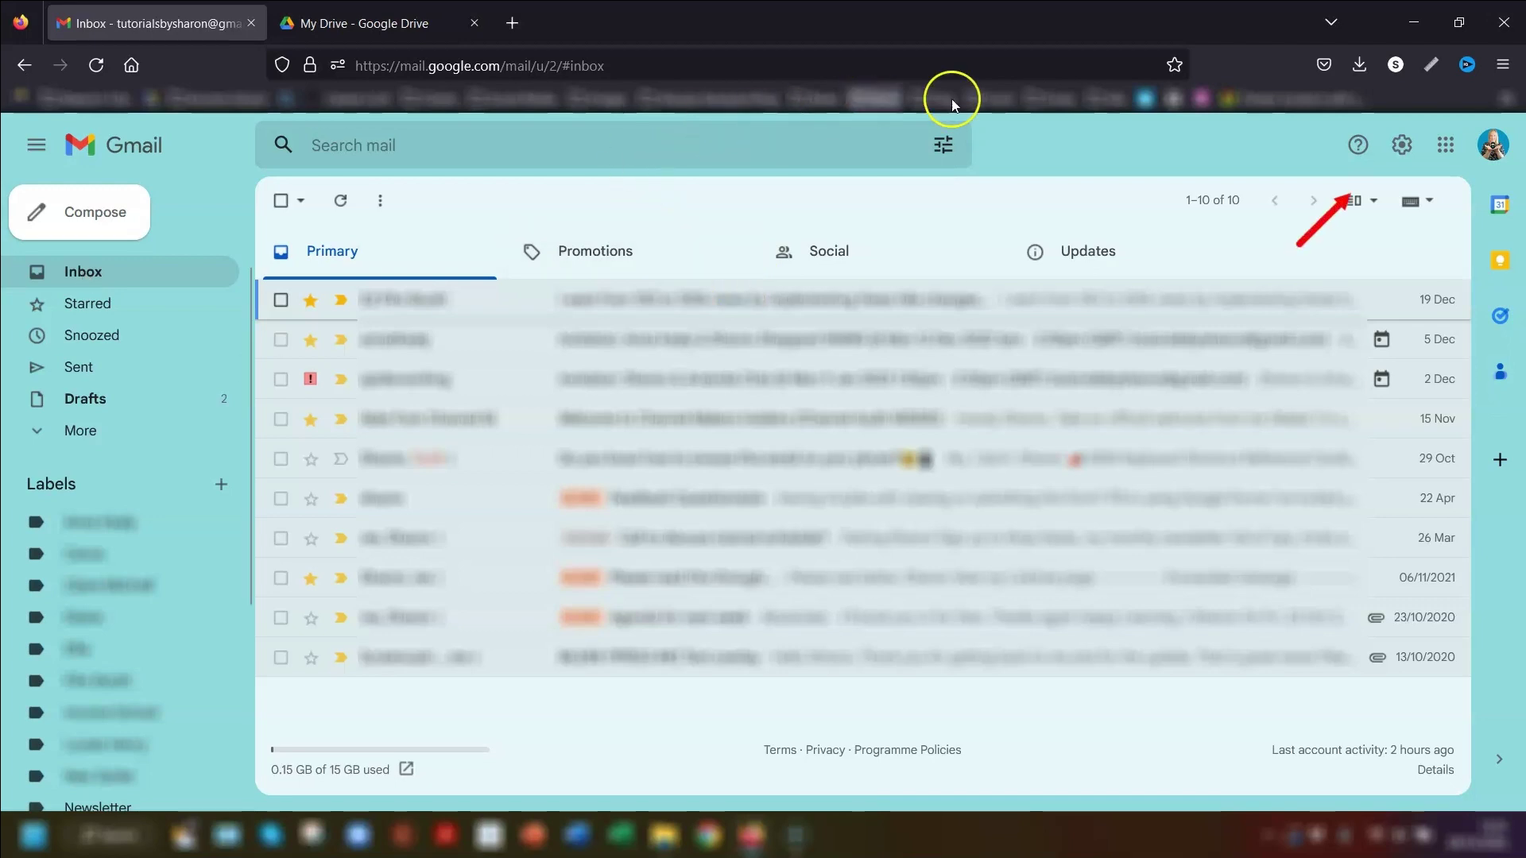
Set the Undo Send cancellation period to 30 seconds in full settings and save the changes.
click(1389, 143)
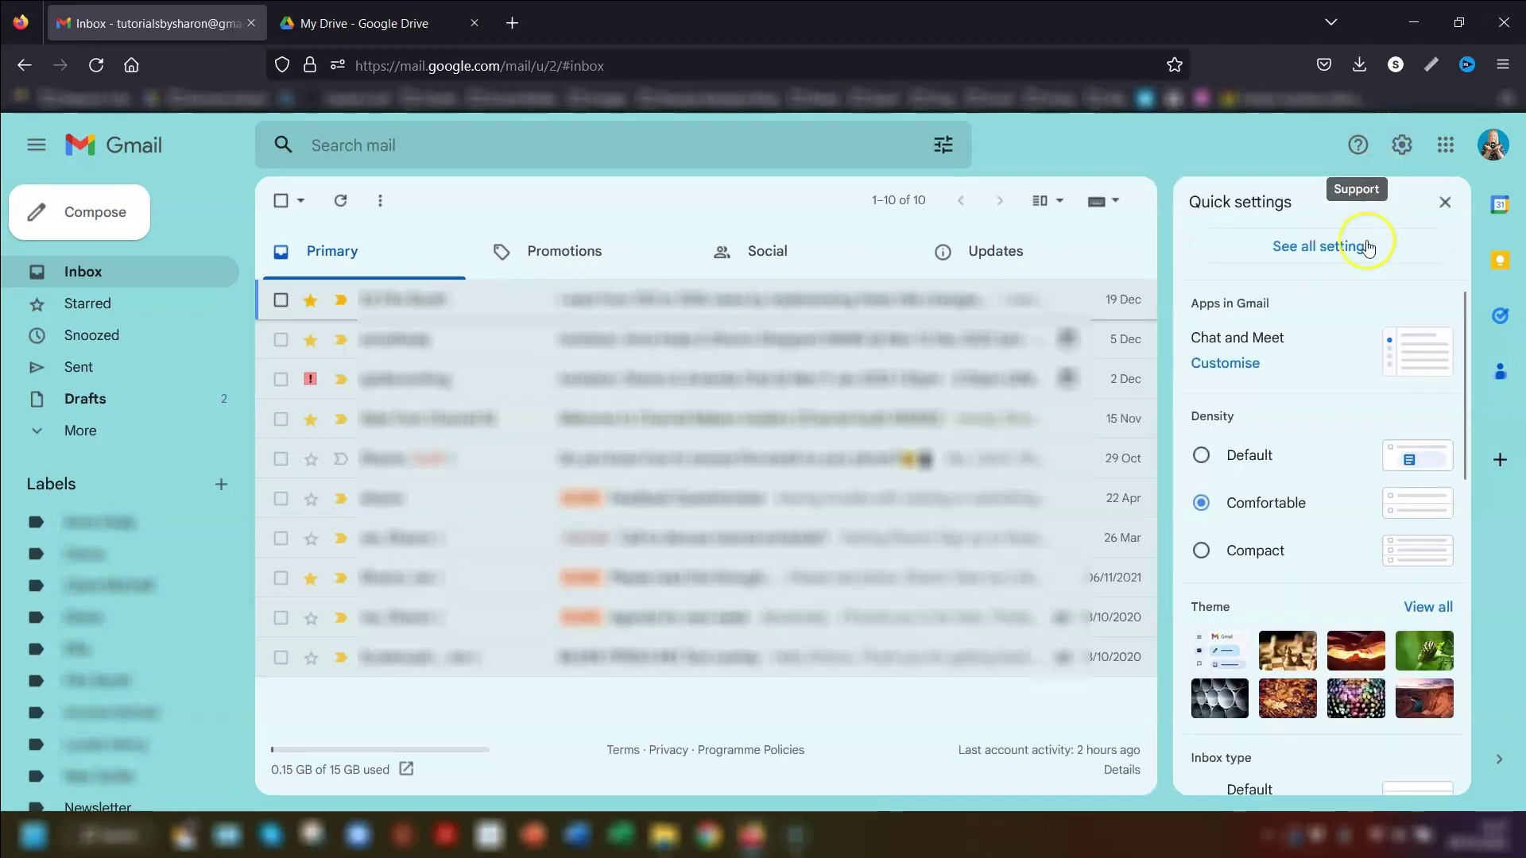
click(1315, 246)
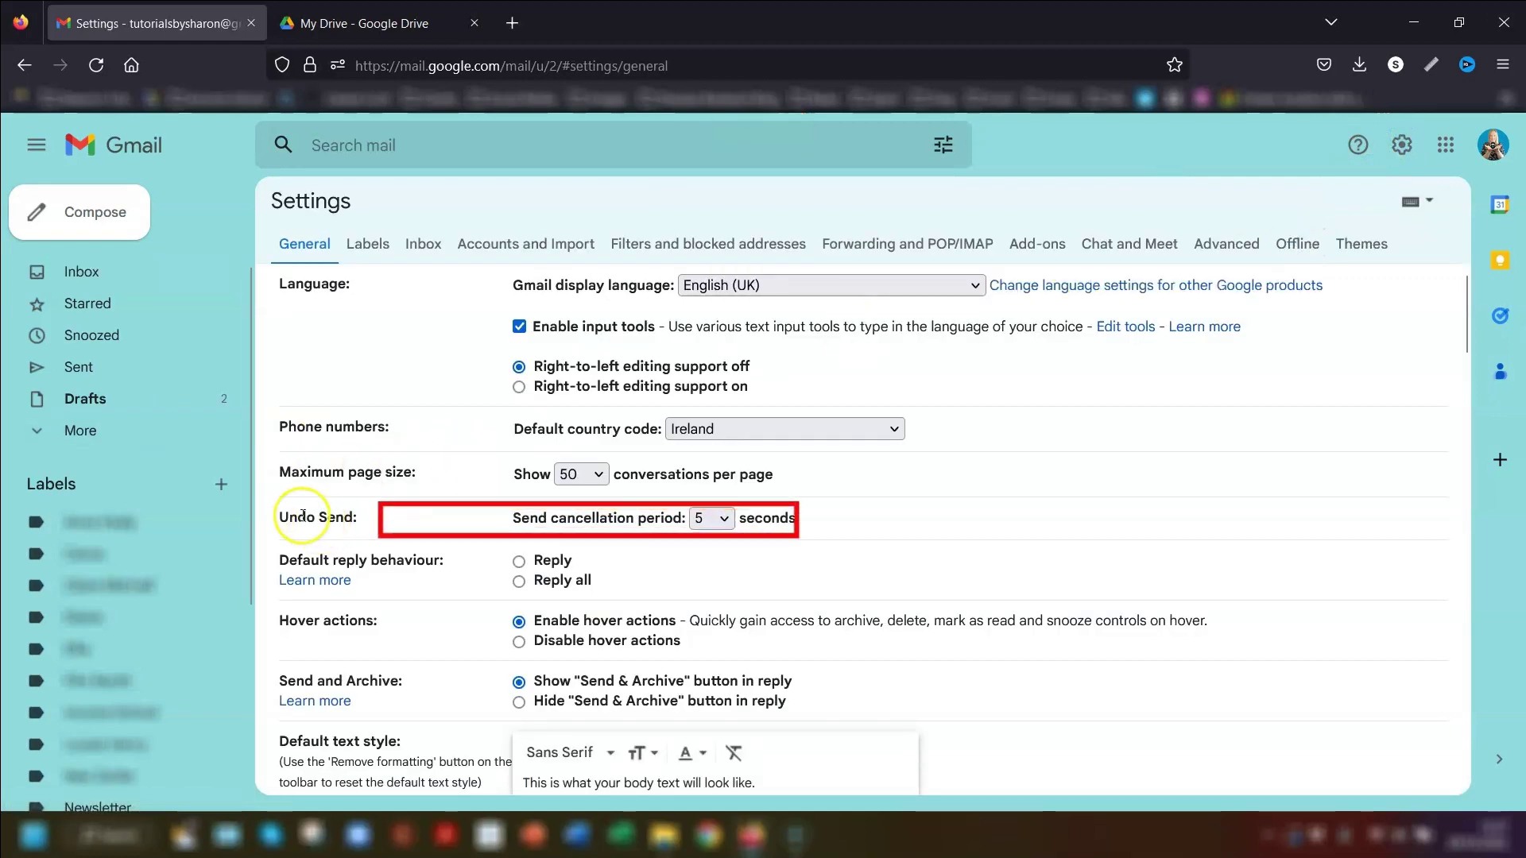
click(725, 519)
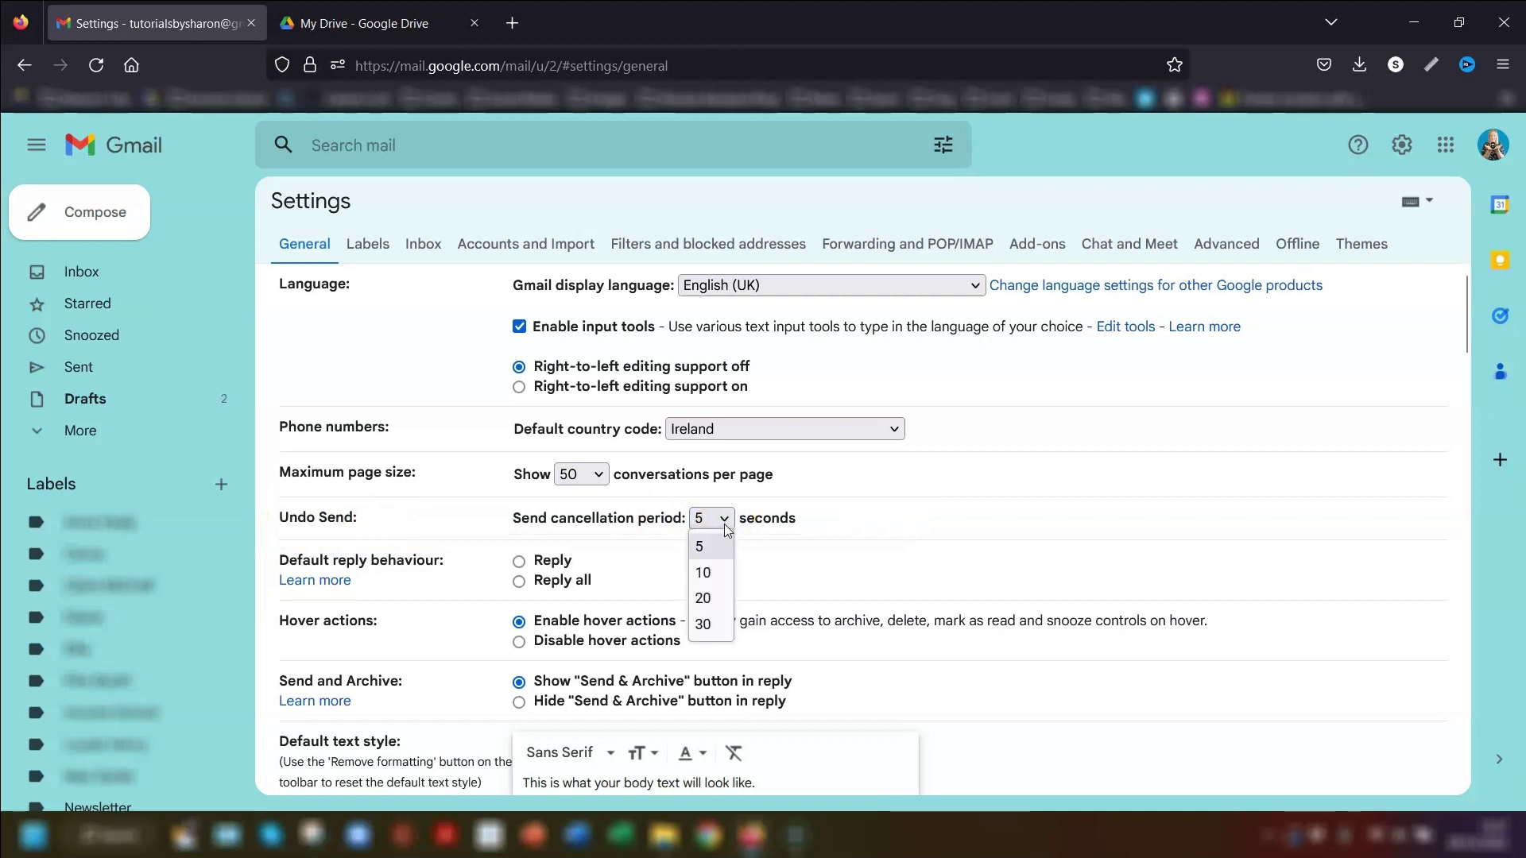
click(713, 626)
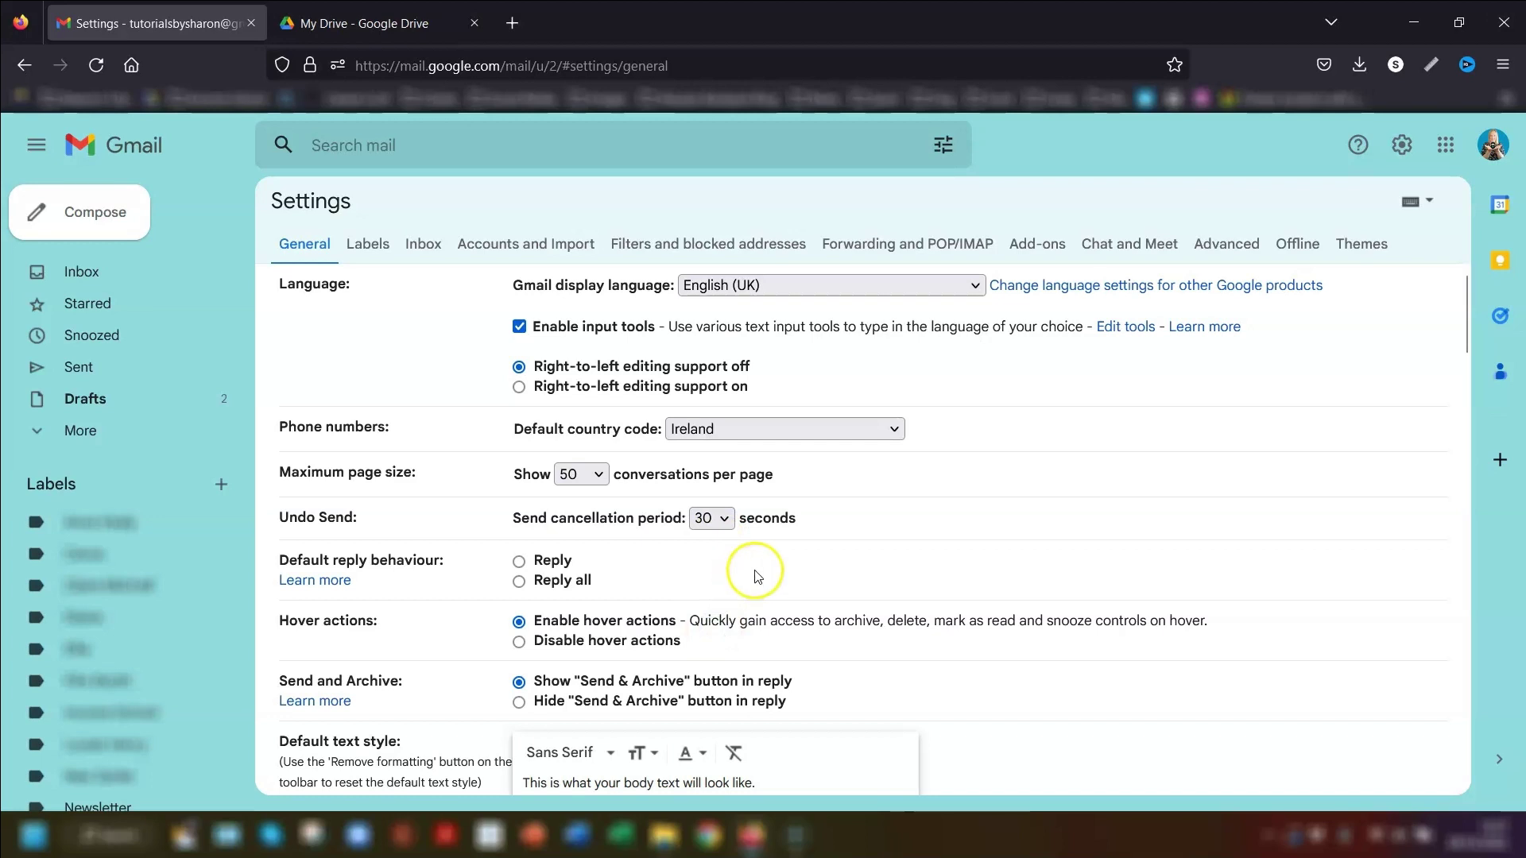
scroll(879, 524, down, 20)
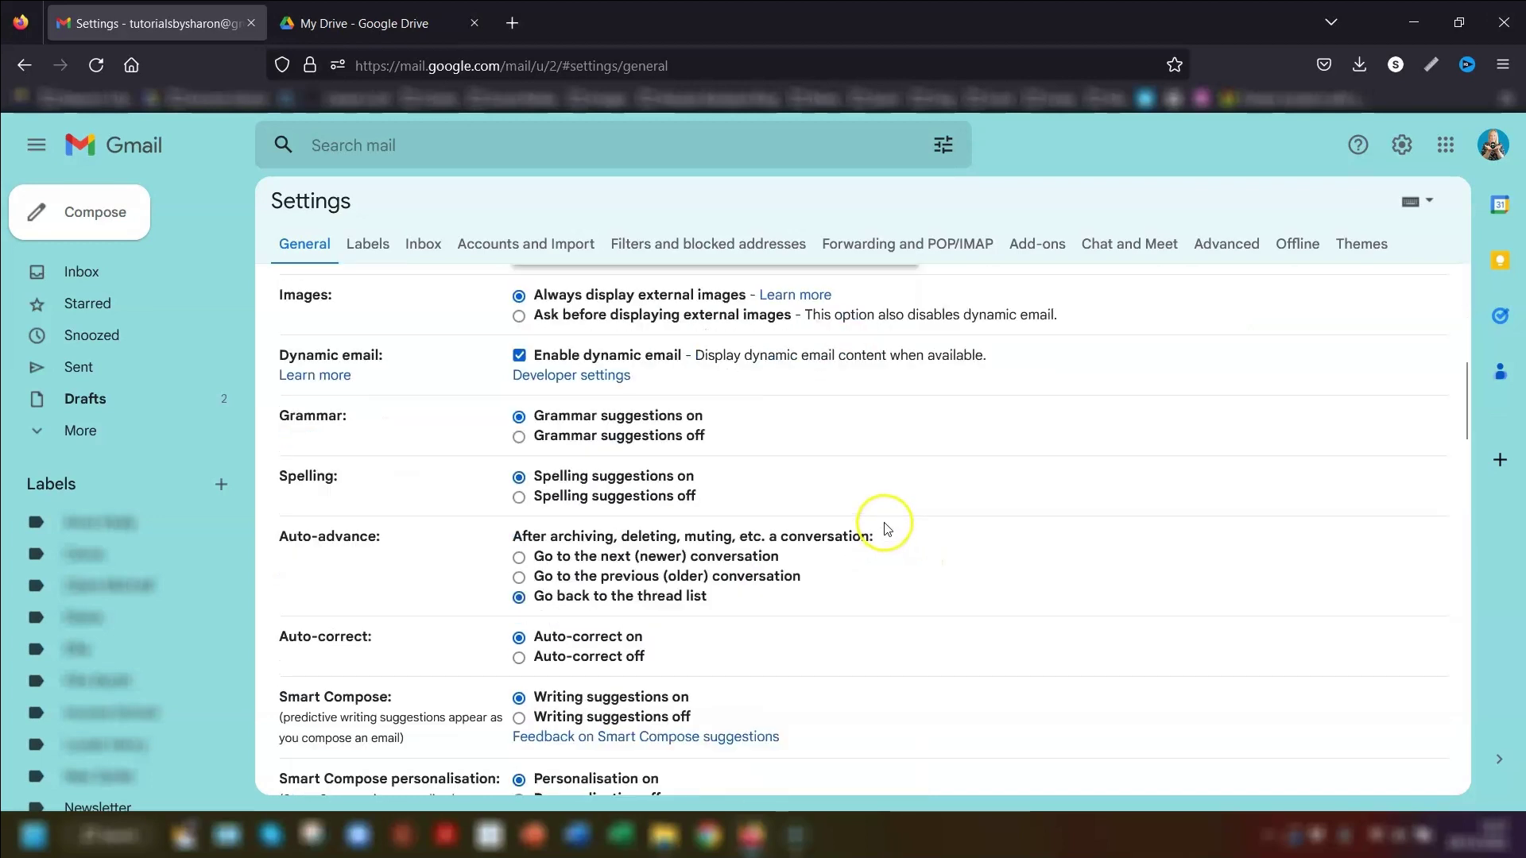
scroll(886, 528, down, 10)
click(838, 691)
Send the Draft Newsletter from Drafts, undo the send, and close the reopened draft.
click(85, 398)
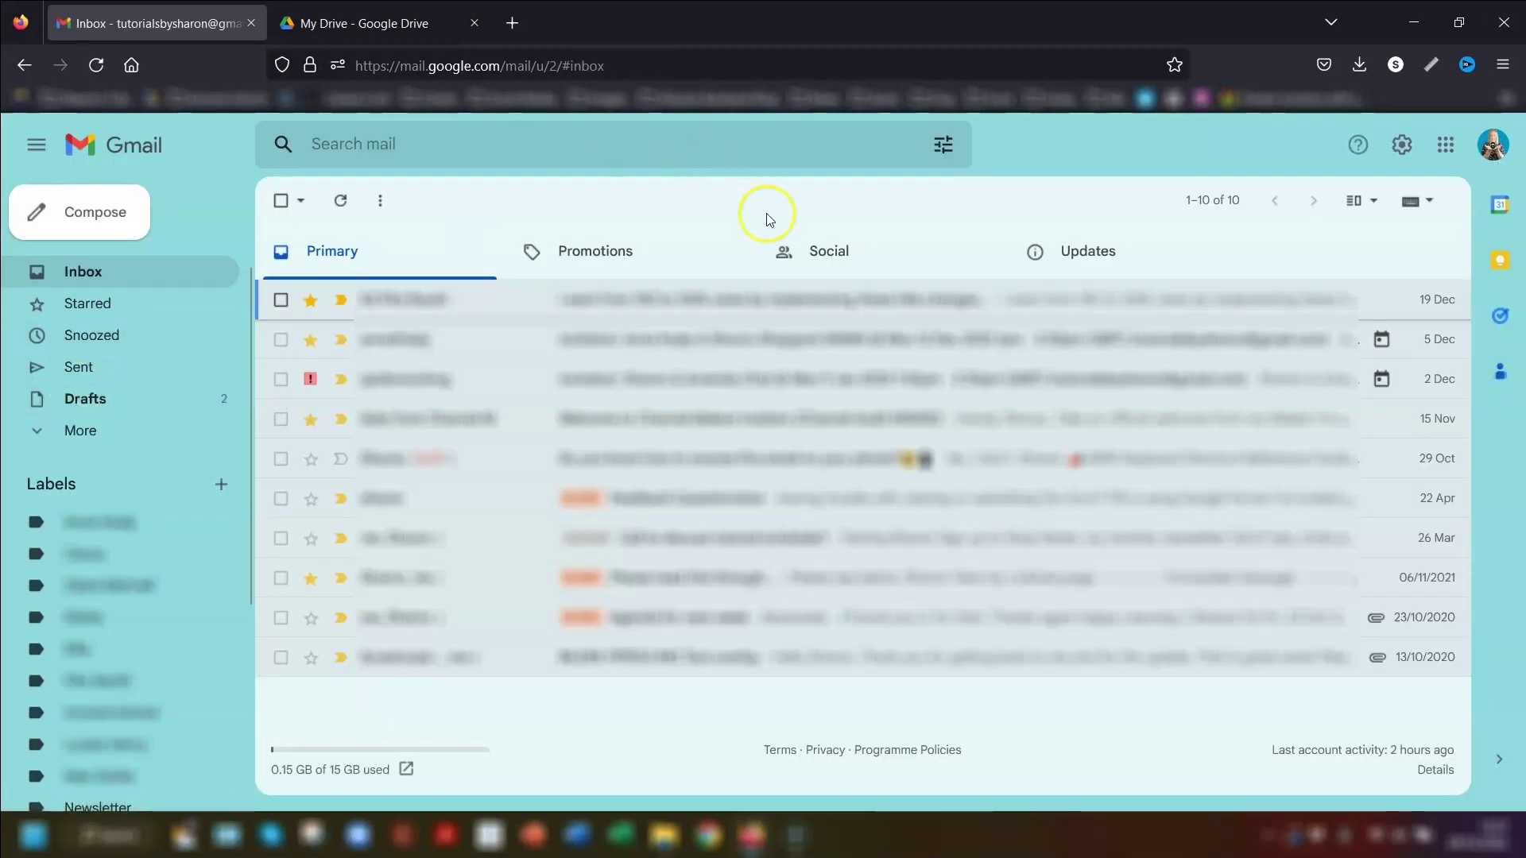
click(477, 336)
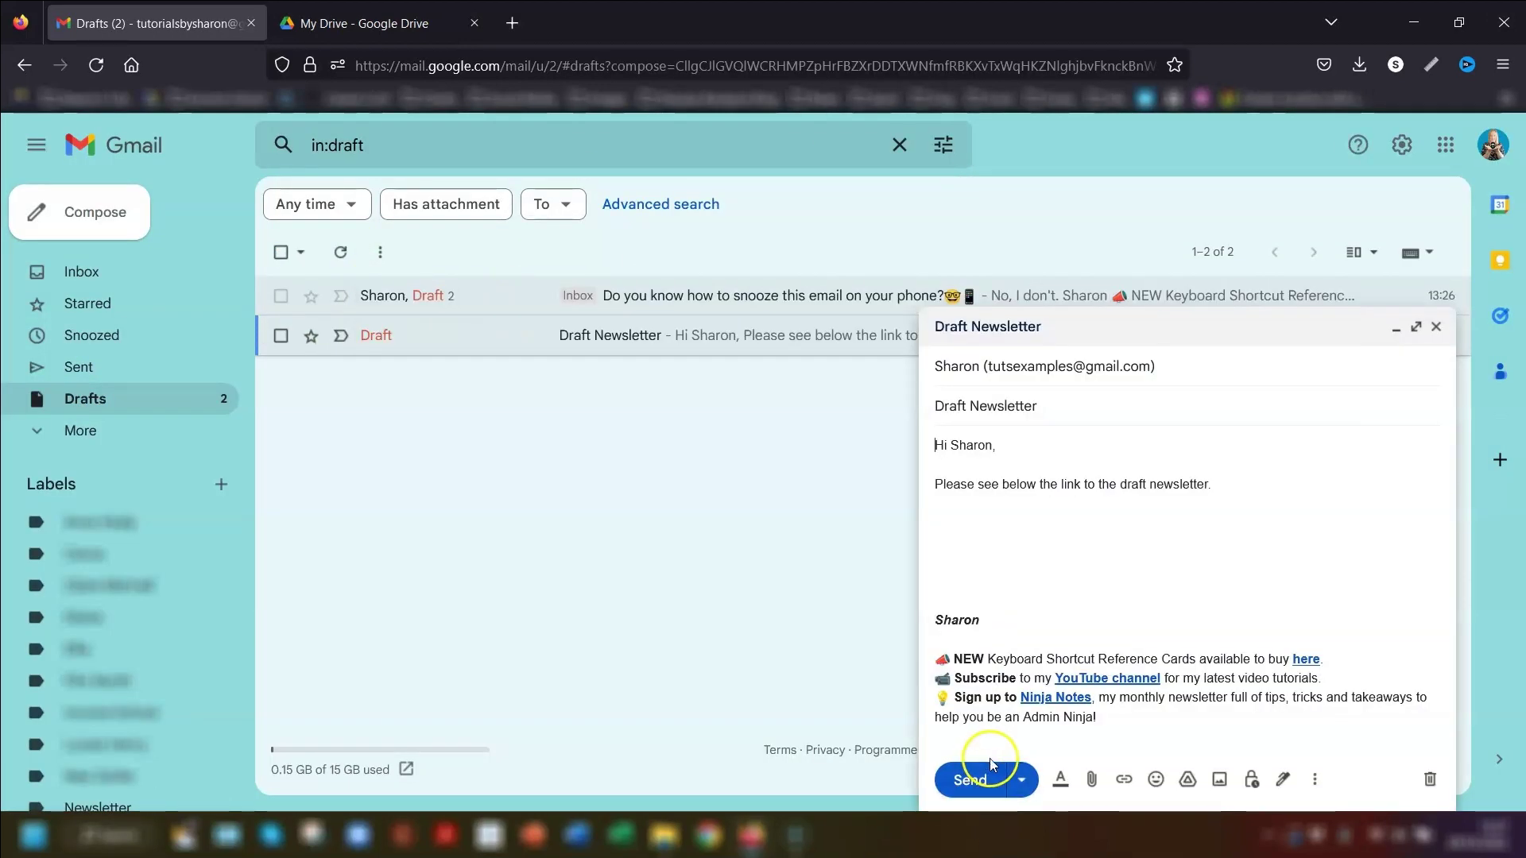
click(971, 780)
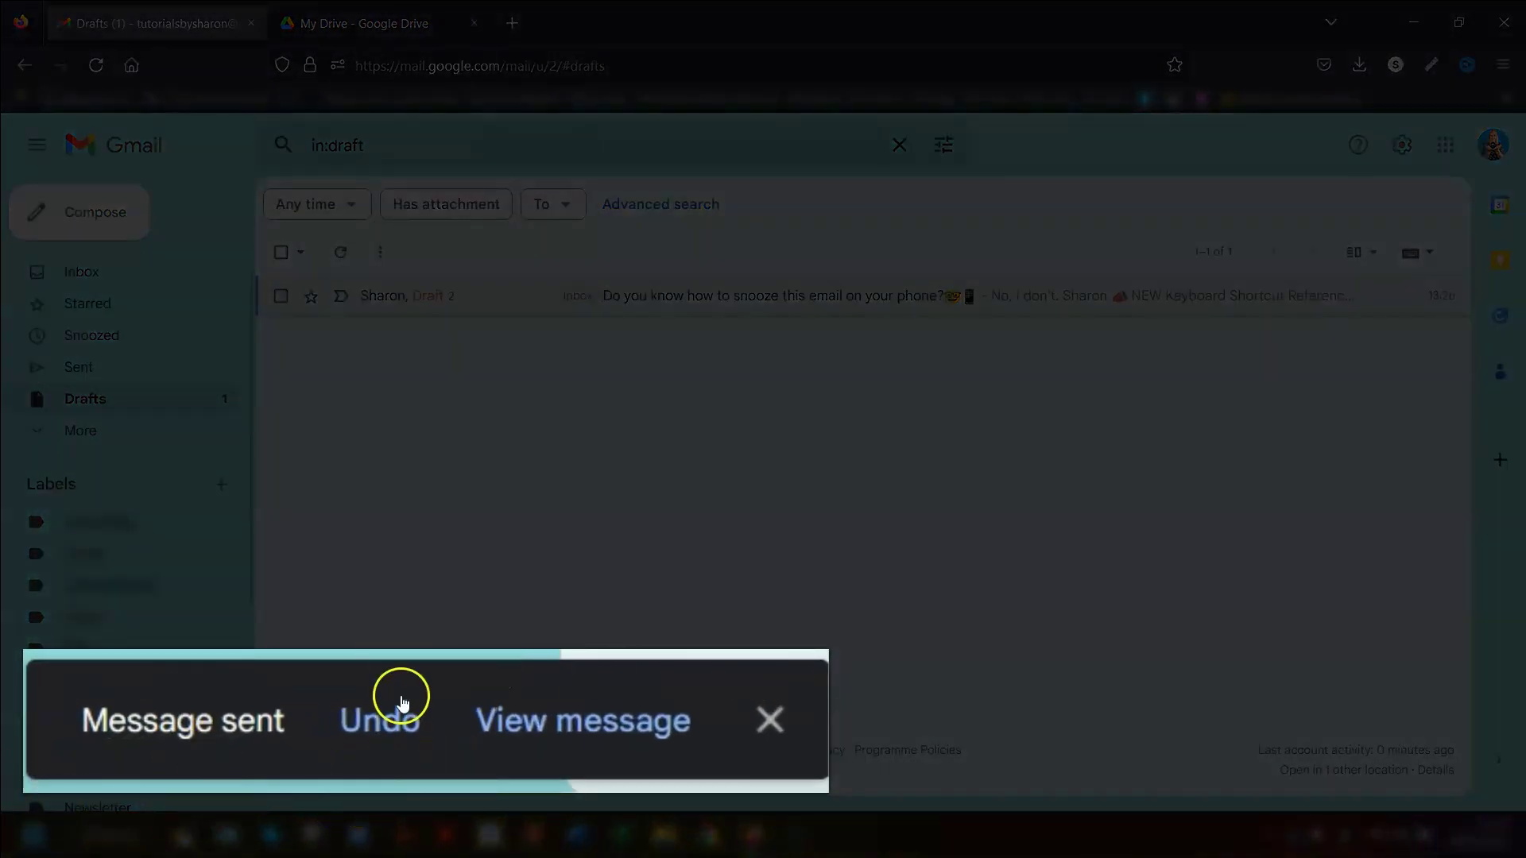
click(370, 735)
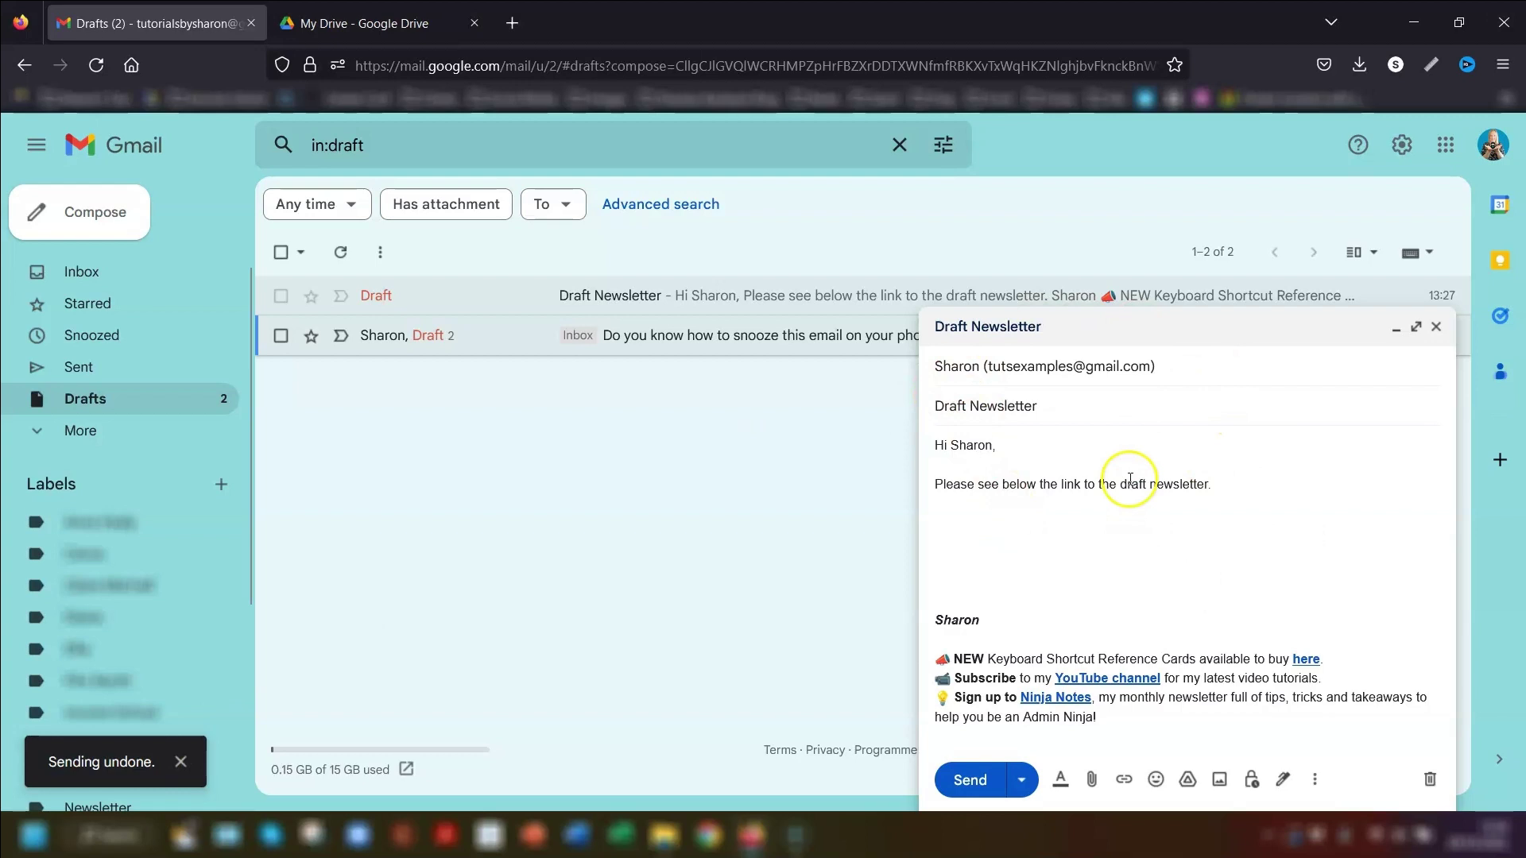
key(Escape)
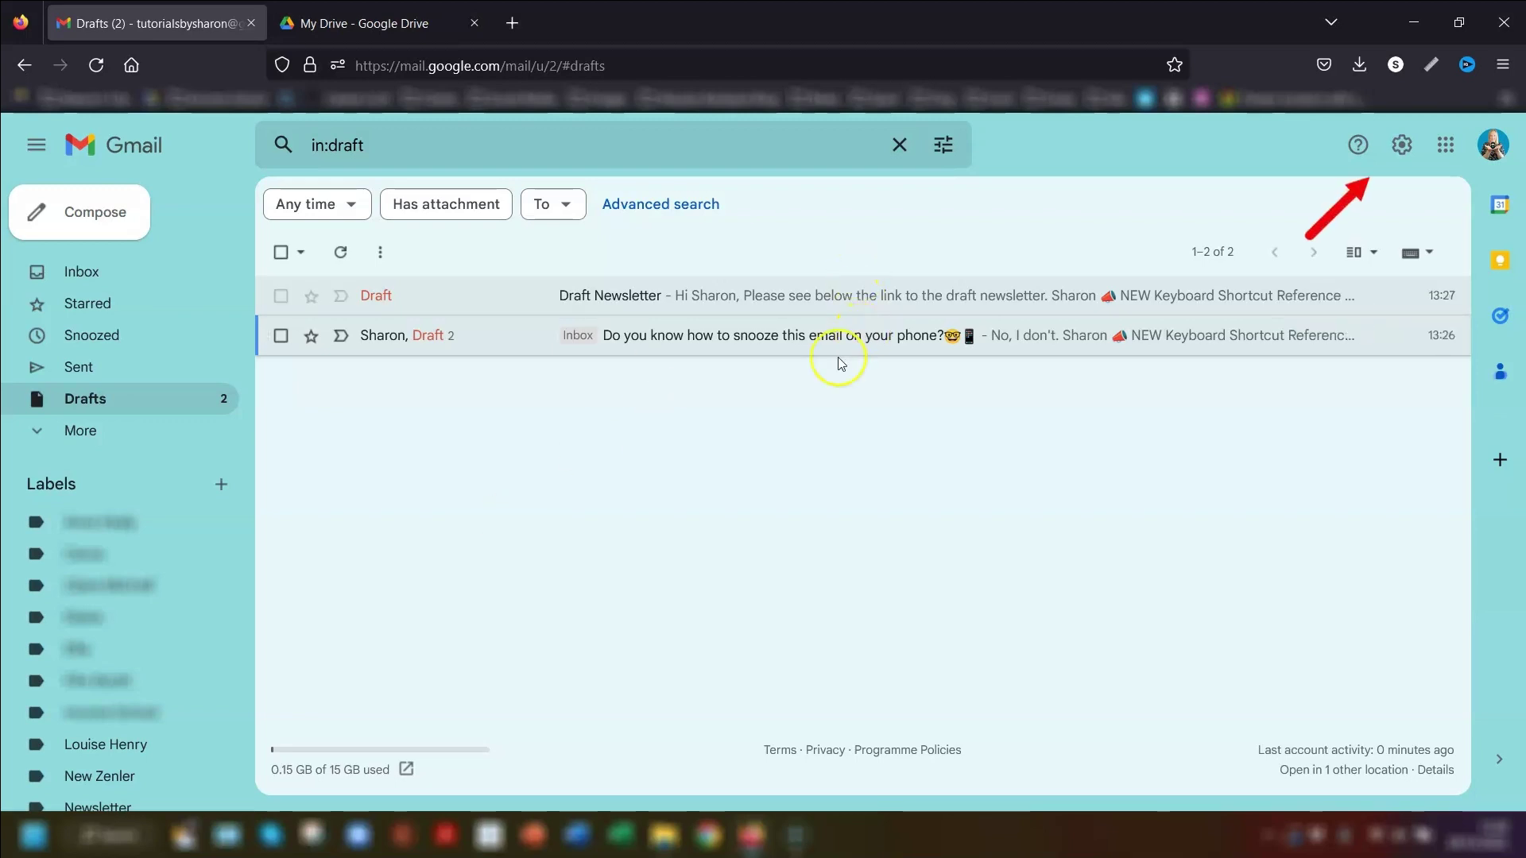
In full settings, tick both Nudges options: suggest emails to reply to and to follow up on.
click(1403, 147)
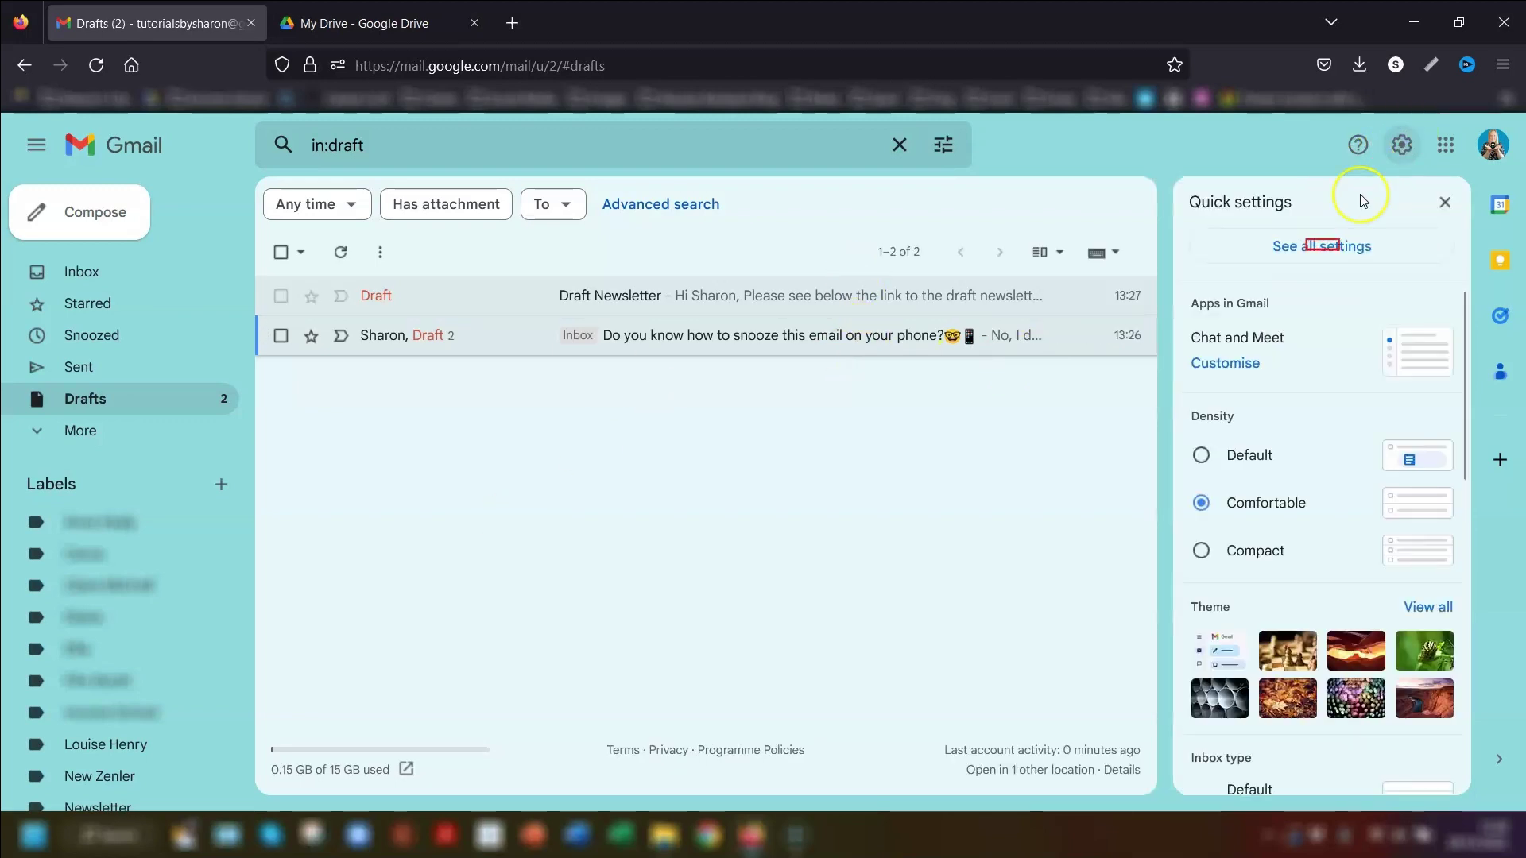
click(1322, 248)
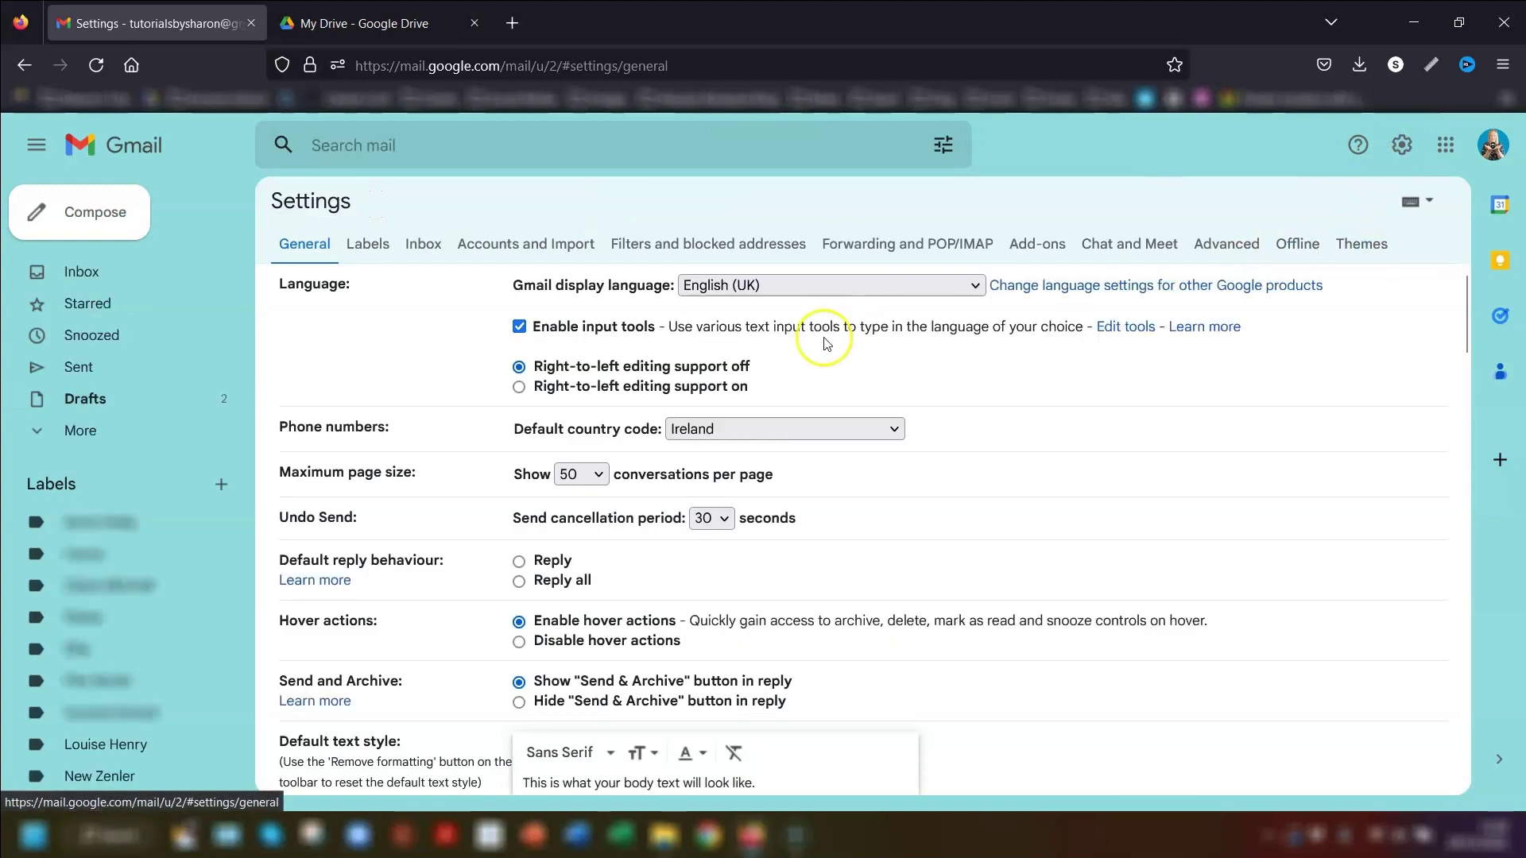
scroll(485, 422, down, 15)
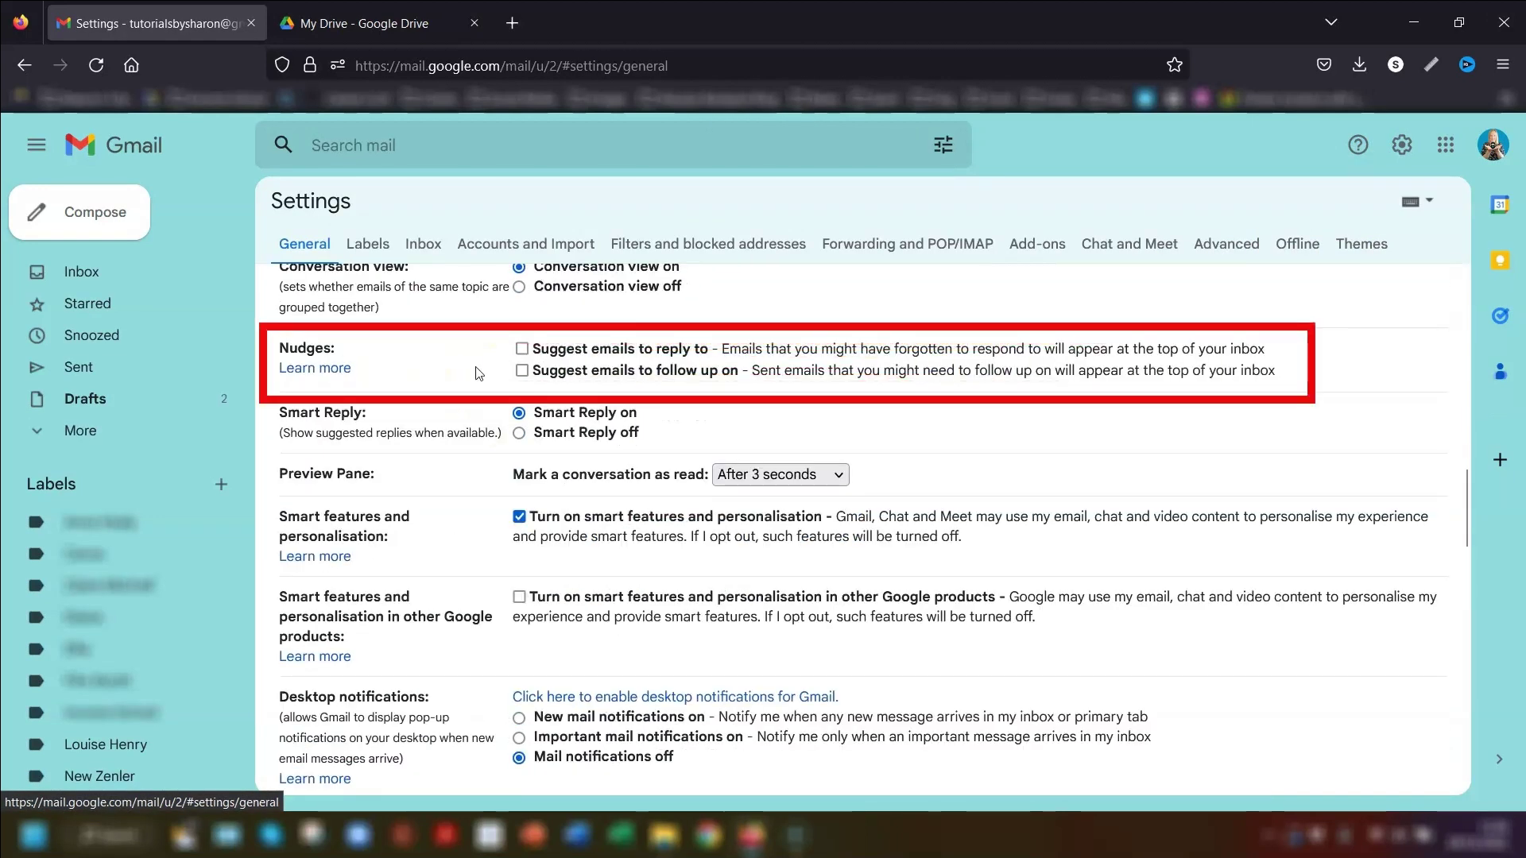
click(520, 348)
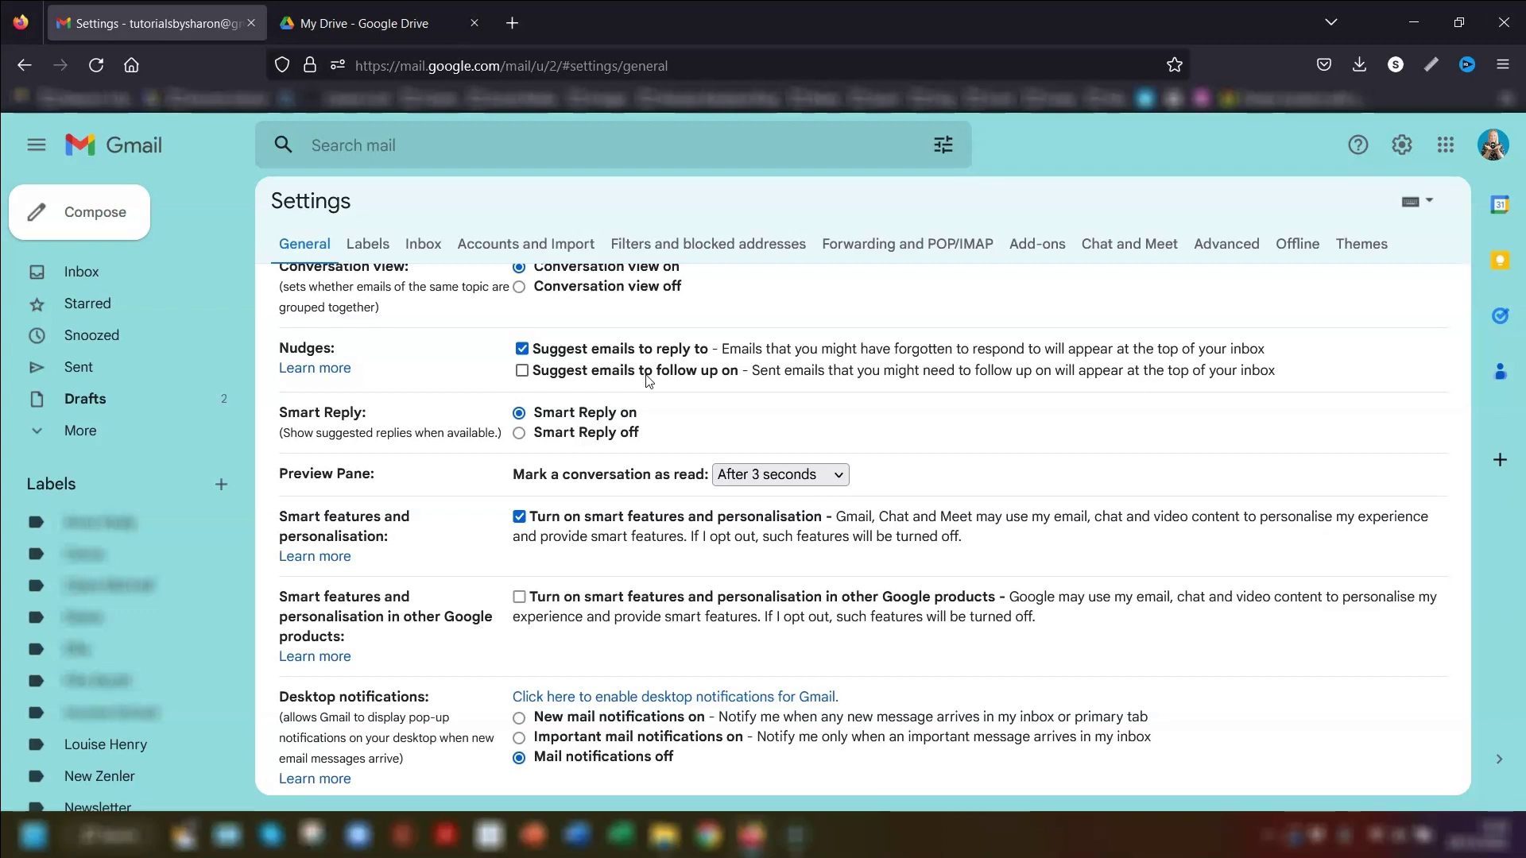
click(522, 370)
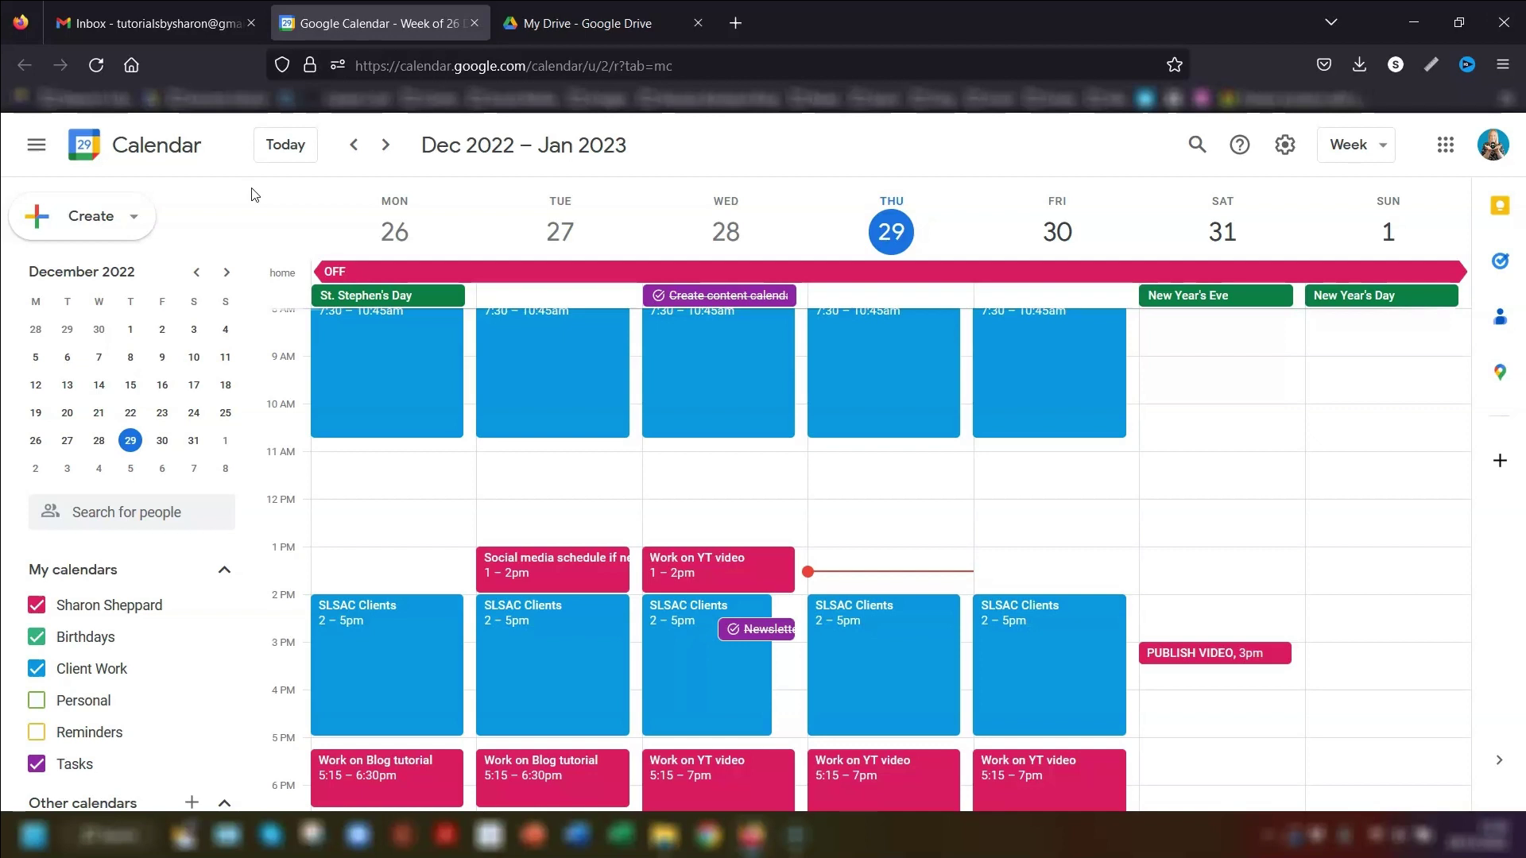
Cycle the calendar through month, week and day views, ending on week view.
key(m)
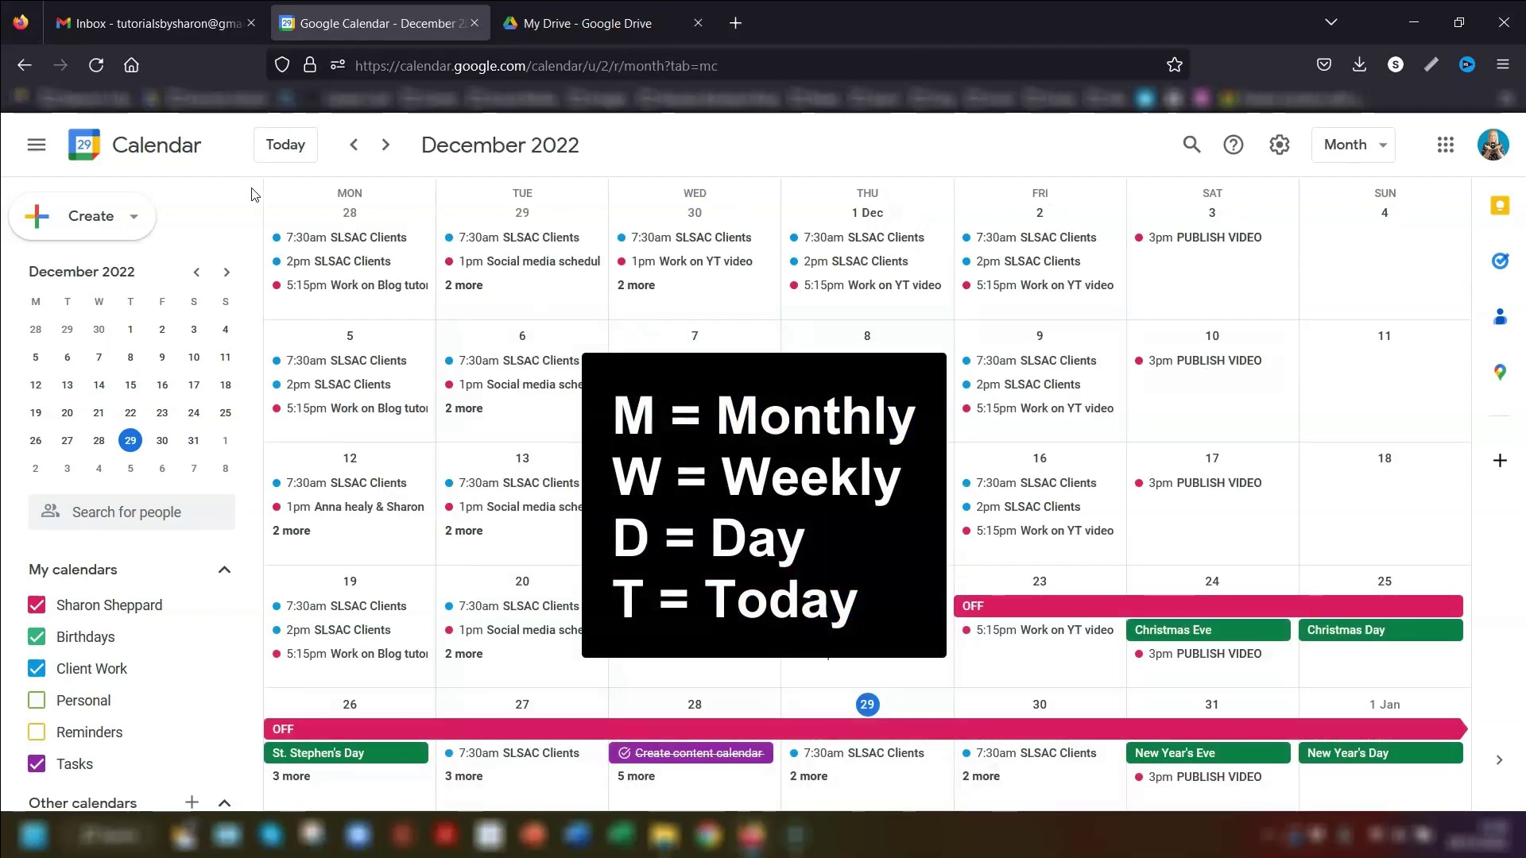
key(w)
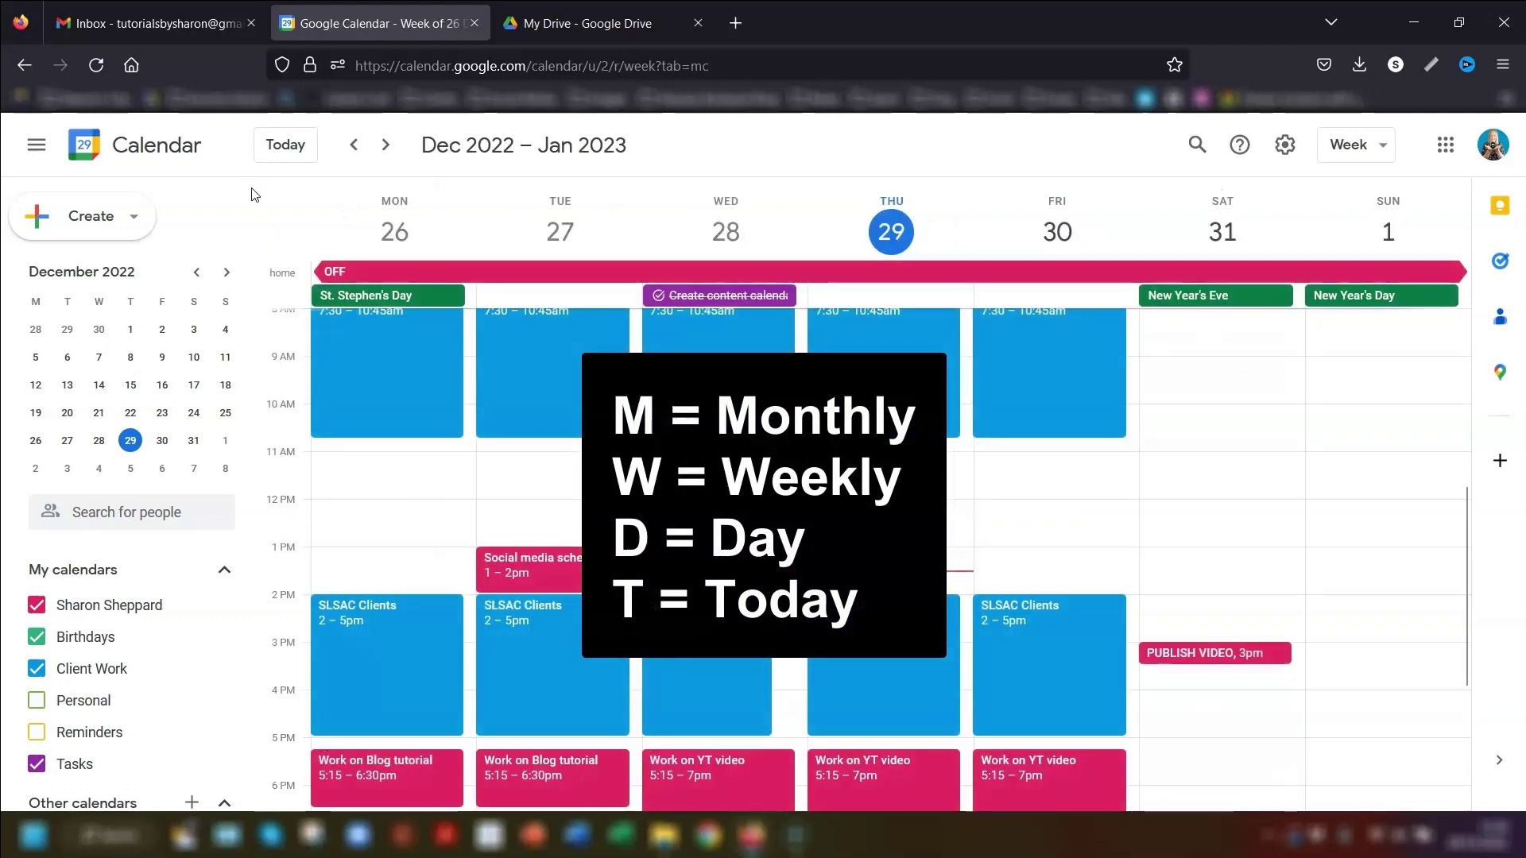
key(d)
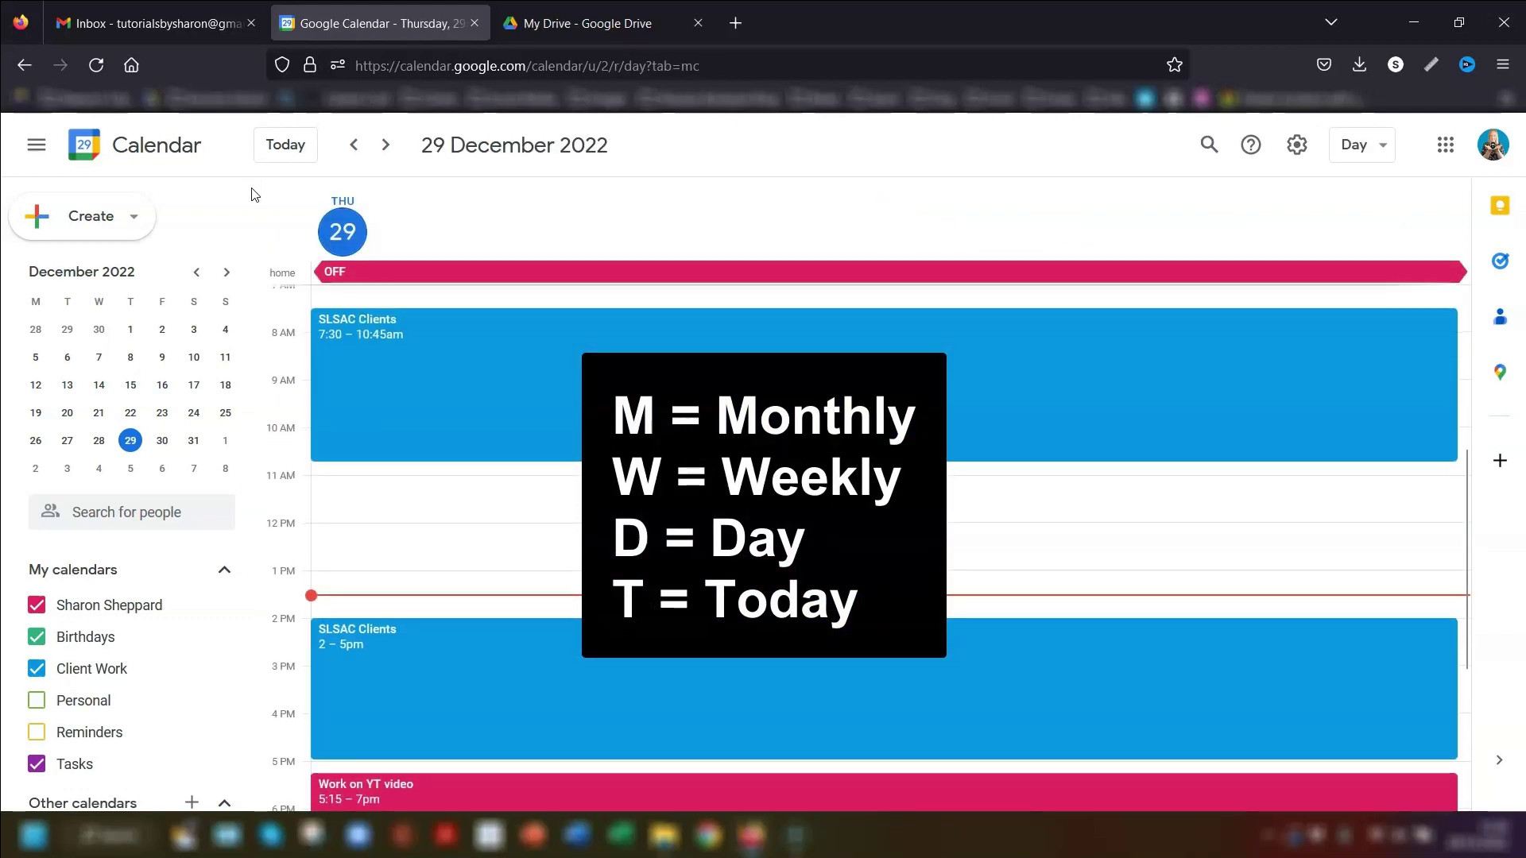
key(w)
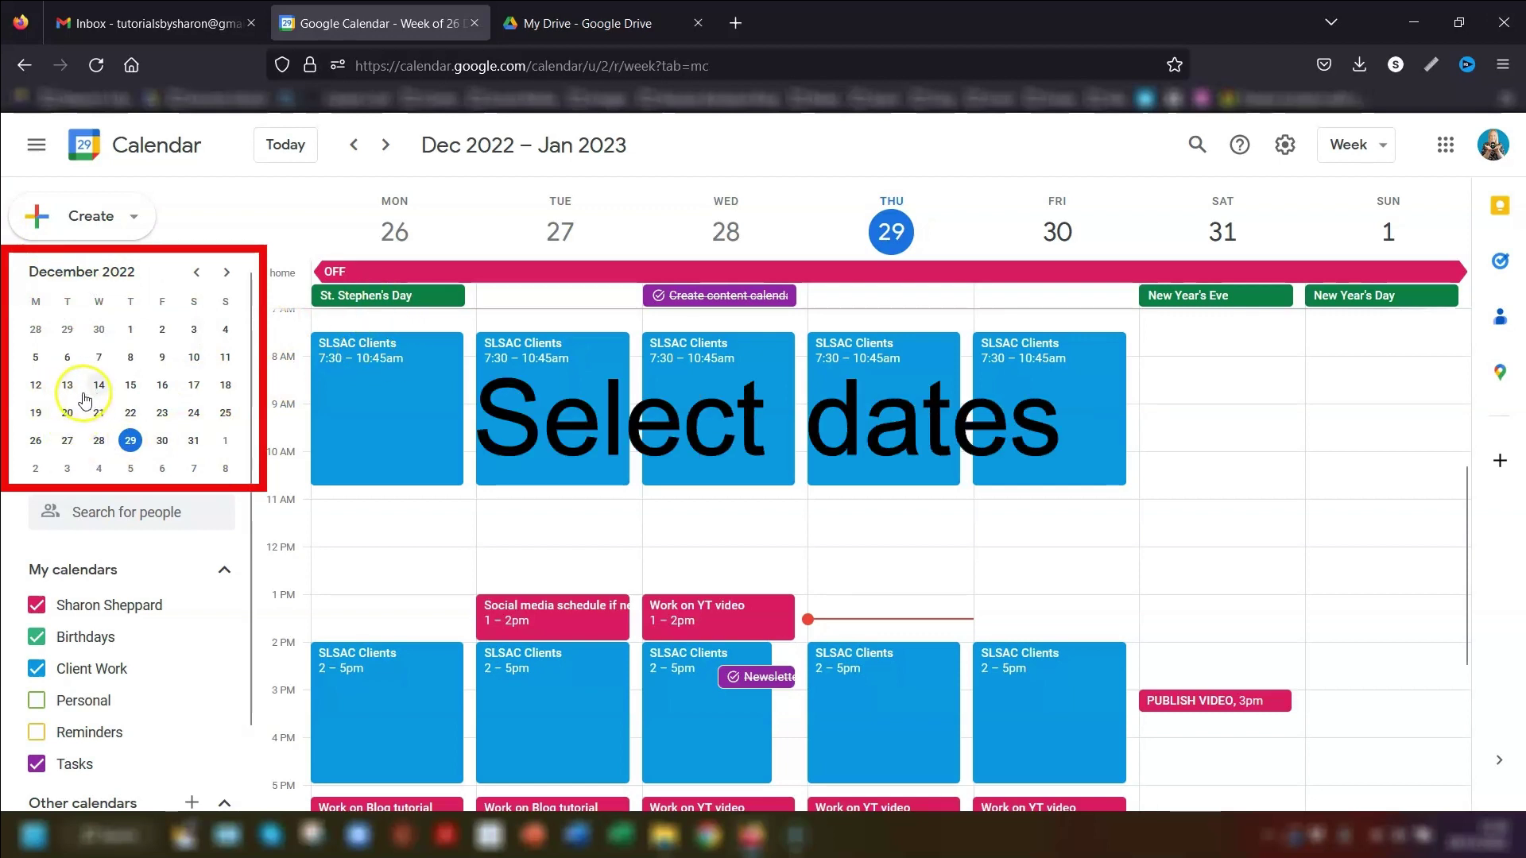
Show 13–14 December, then 16–21 December as custom ranges, return to this week, and open settings.
drag(72, 387, 96, 389)
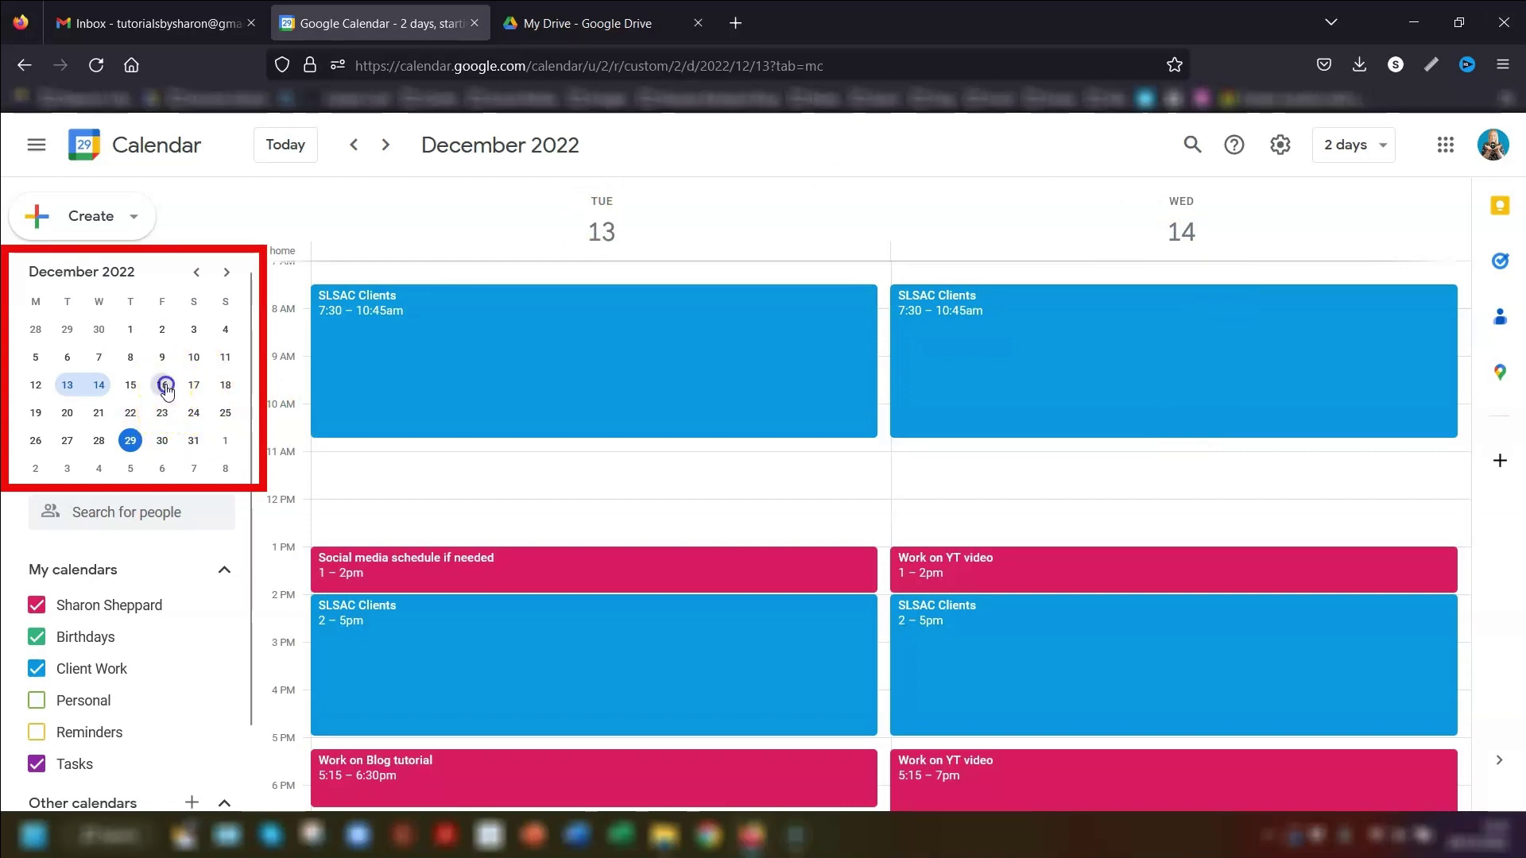
drag(165, 387, 97, 420)
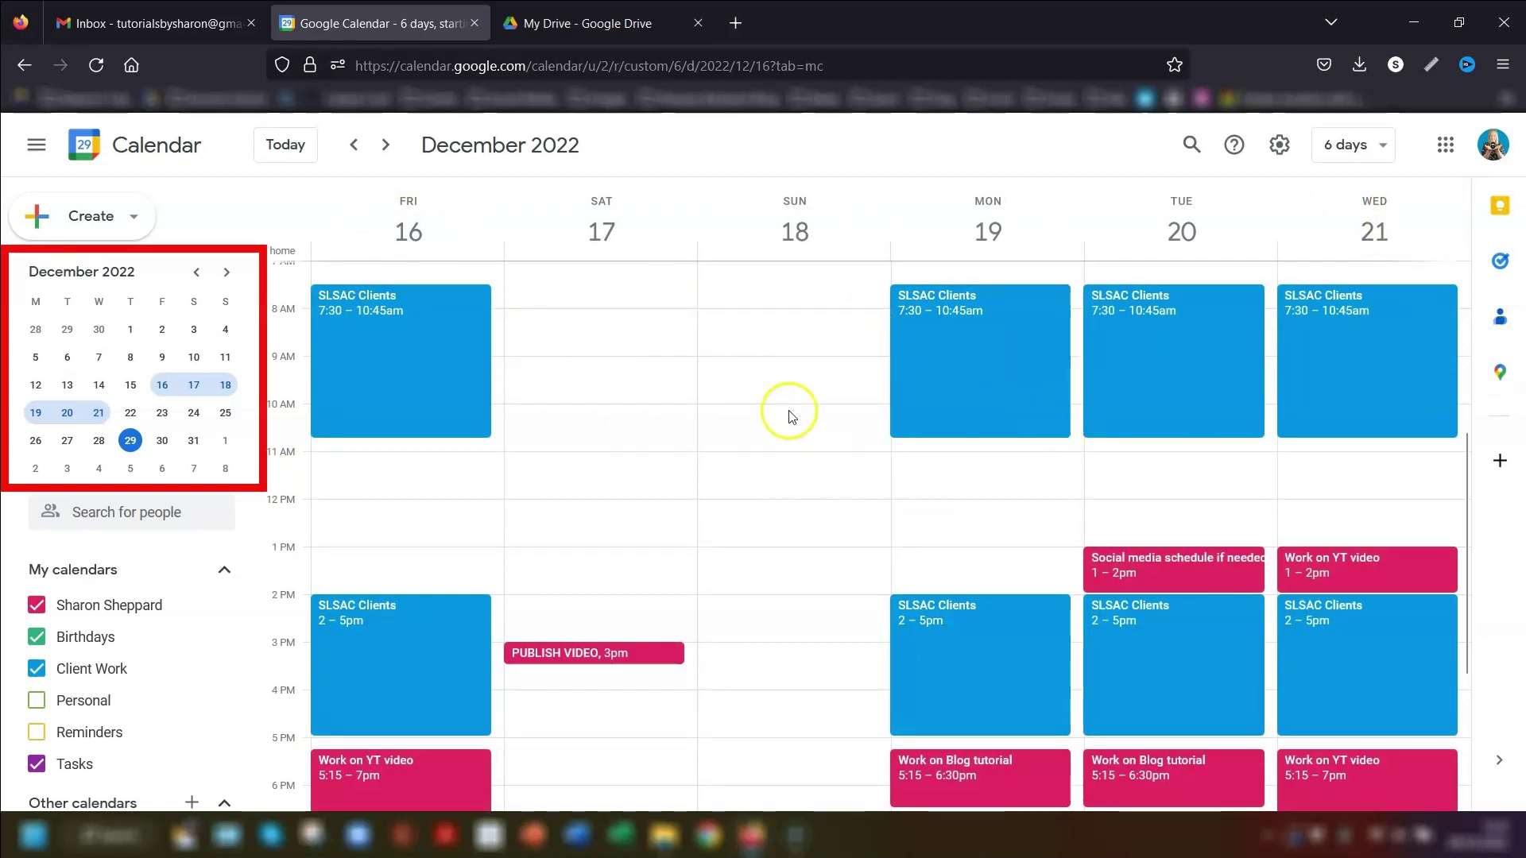
key(w)
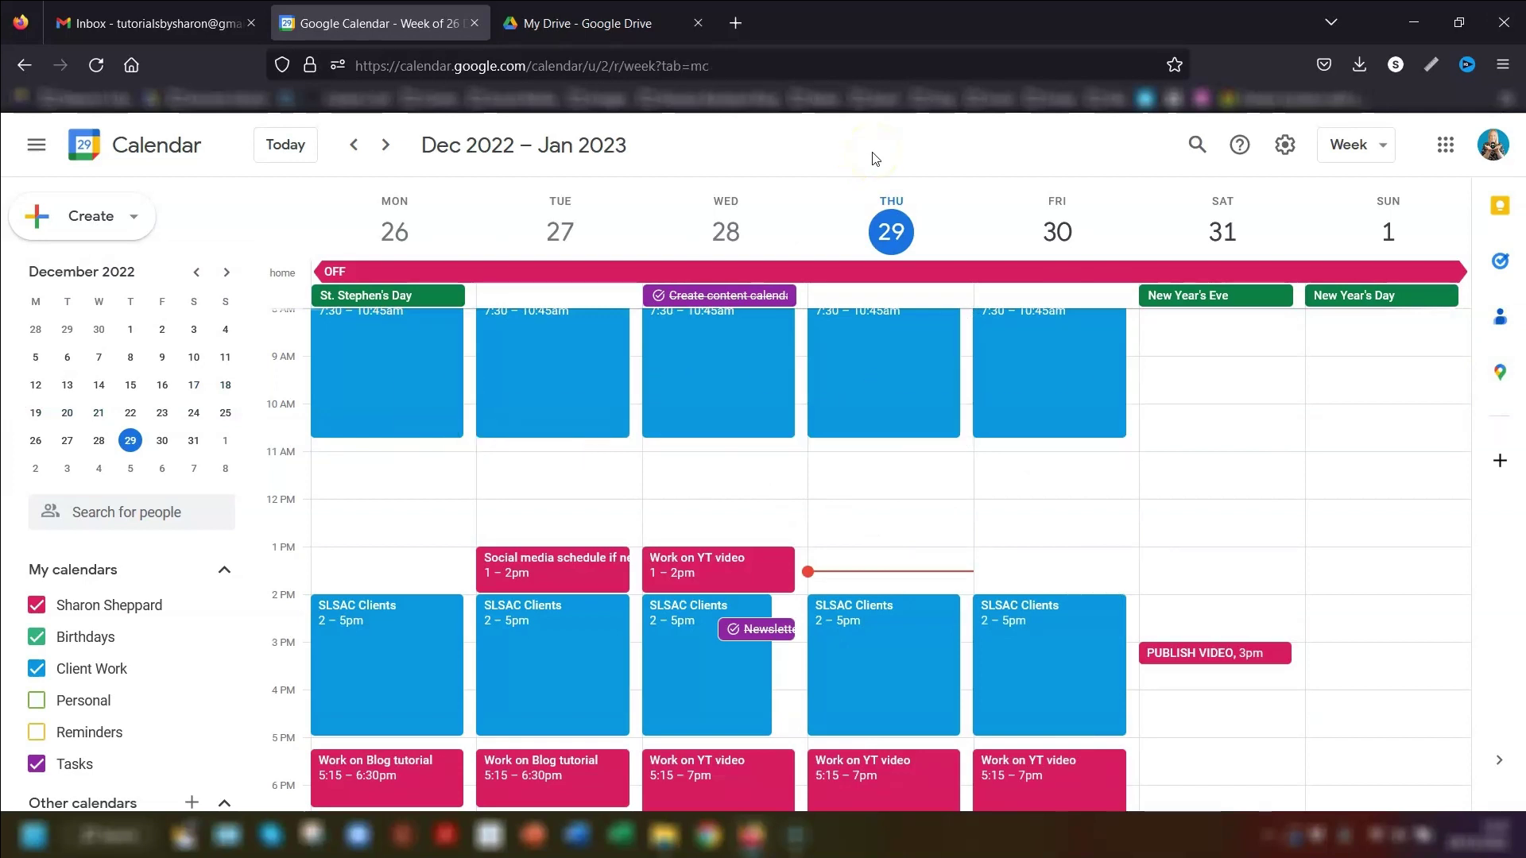
key(s)
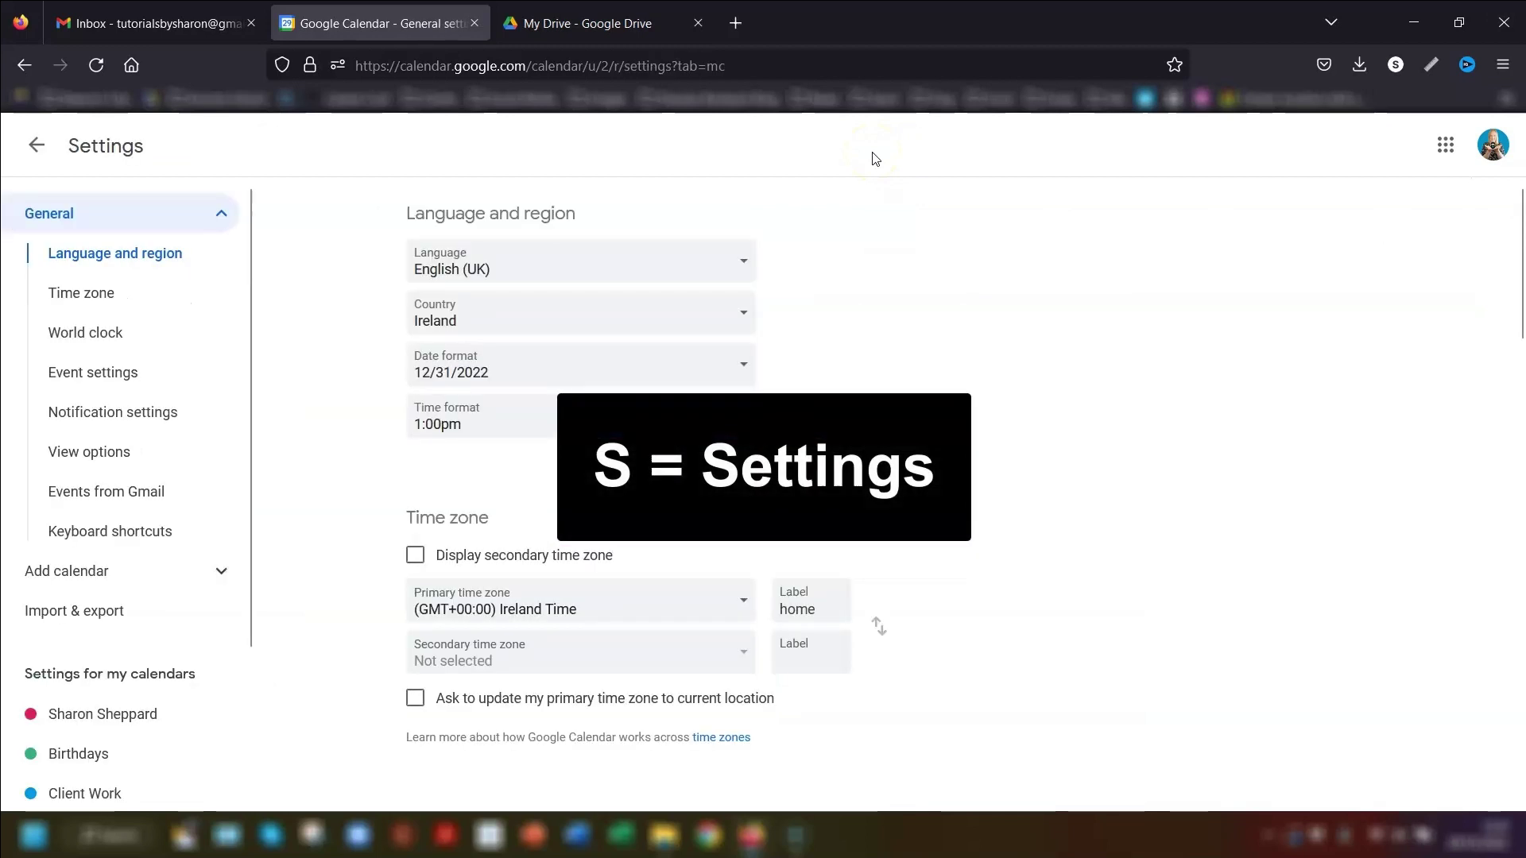
Uncheck Show weekends in View options, check month and week views, then reopen settings.
click(90, 453)
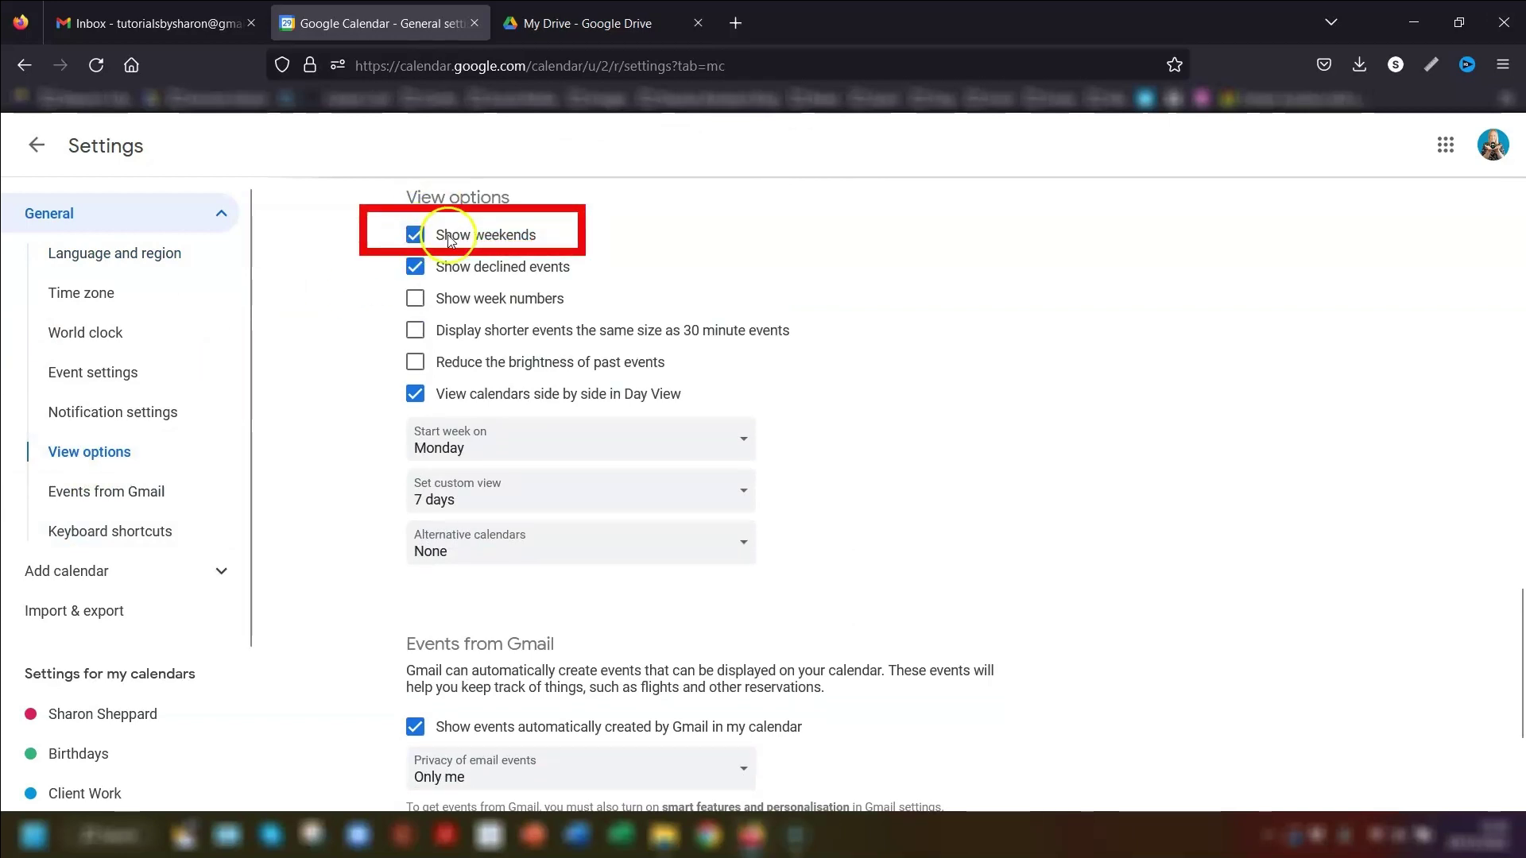
click(415, 235)
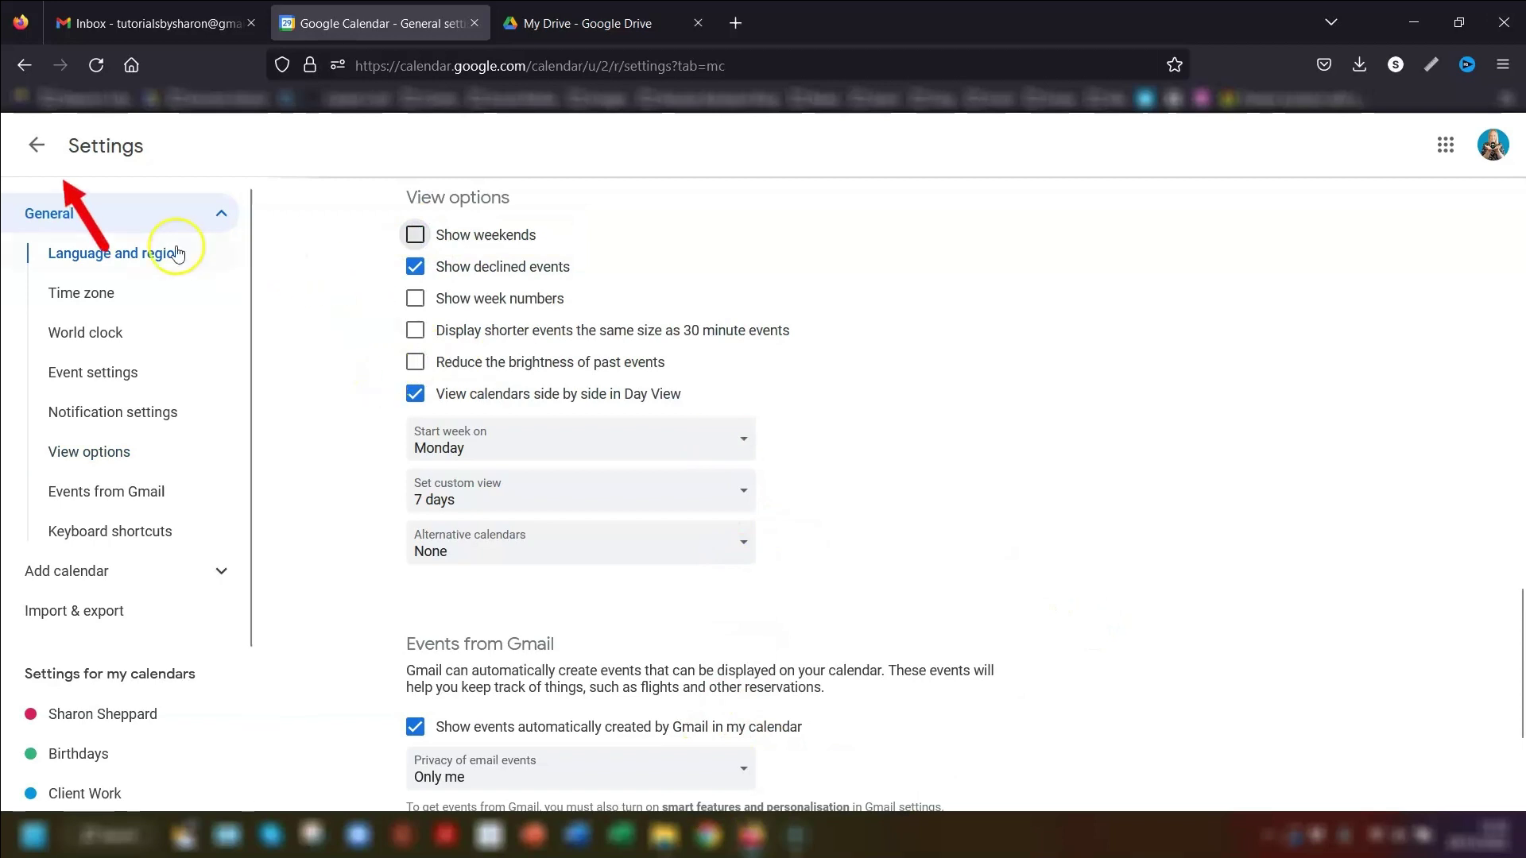
click(36, 145)
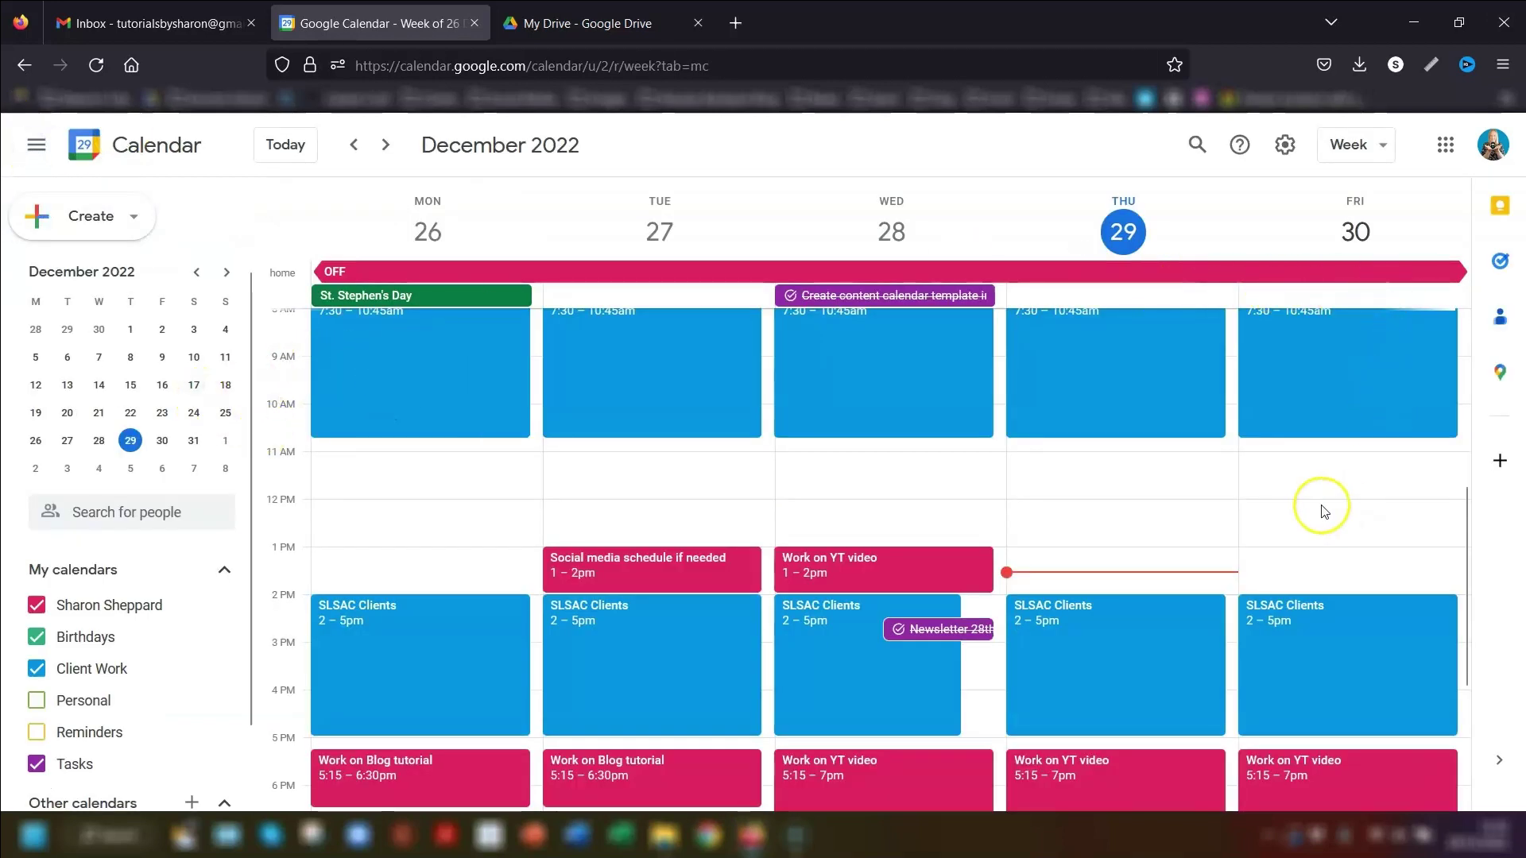
key(m)
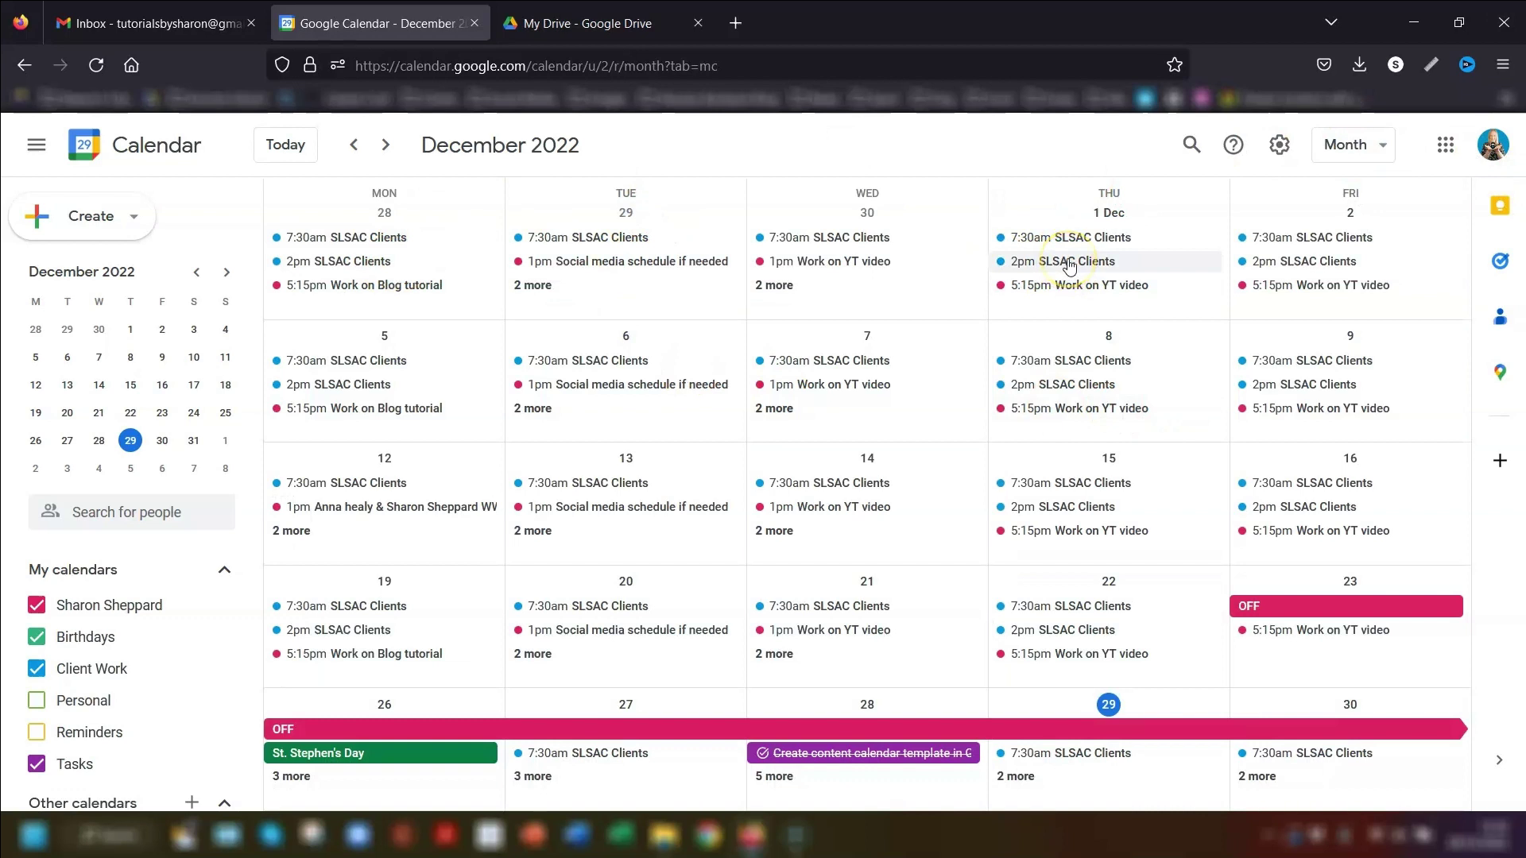
key(w)
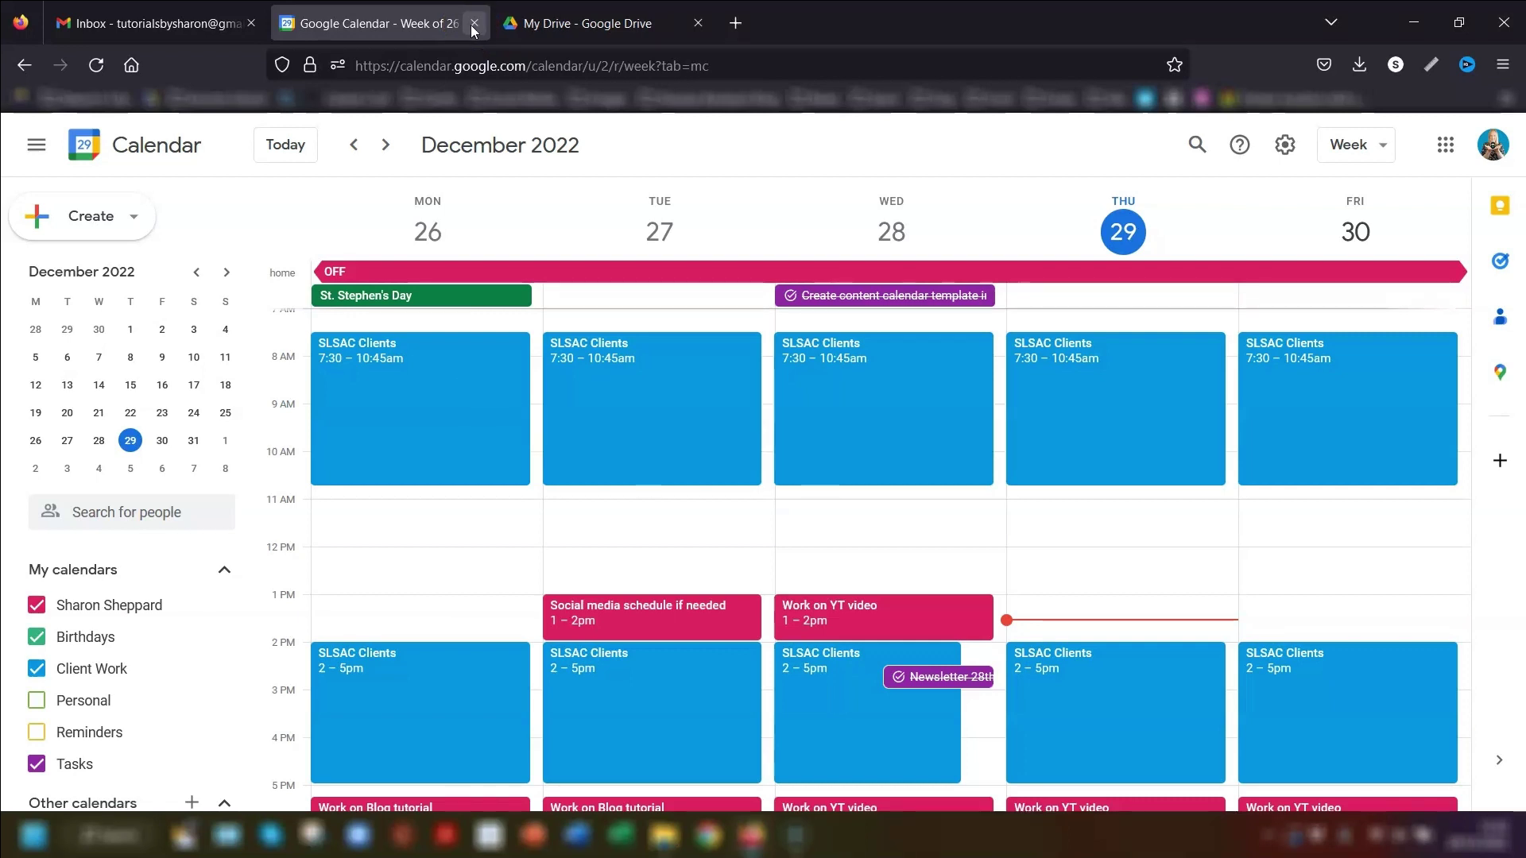
key(s)
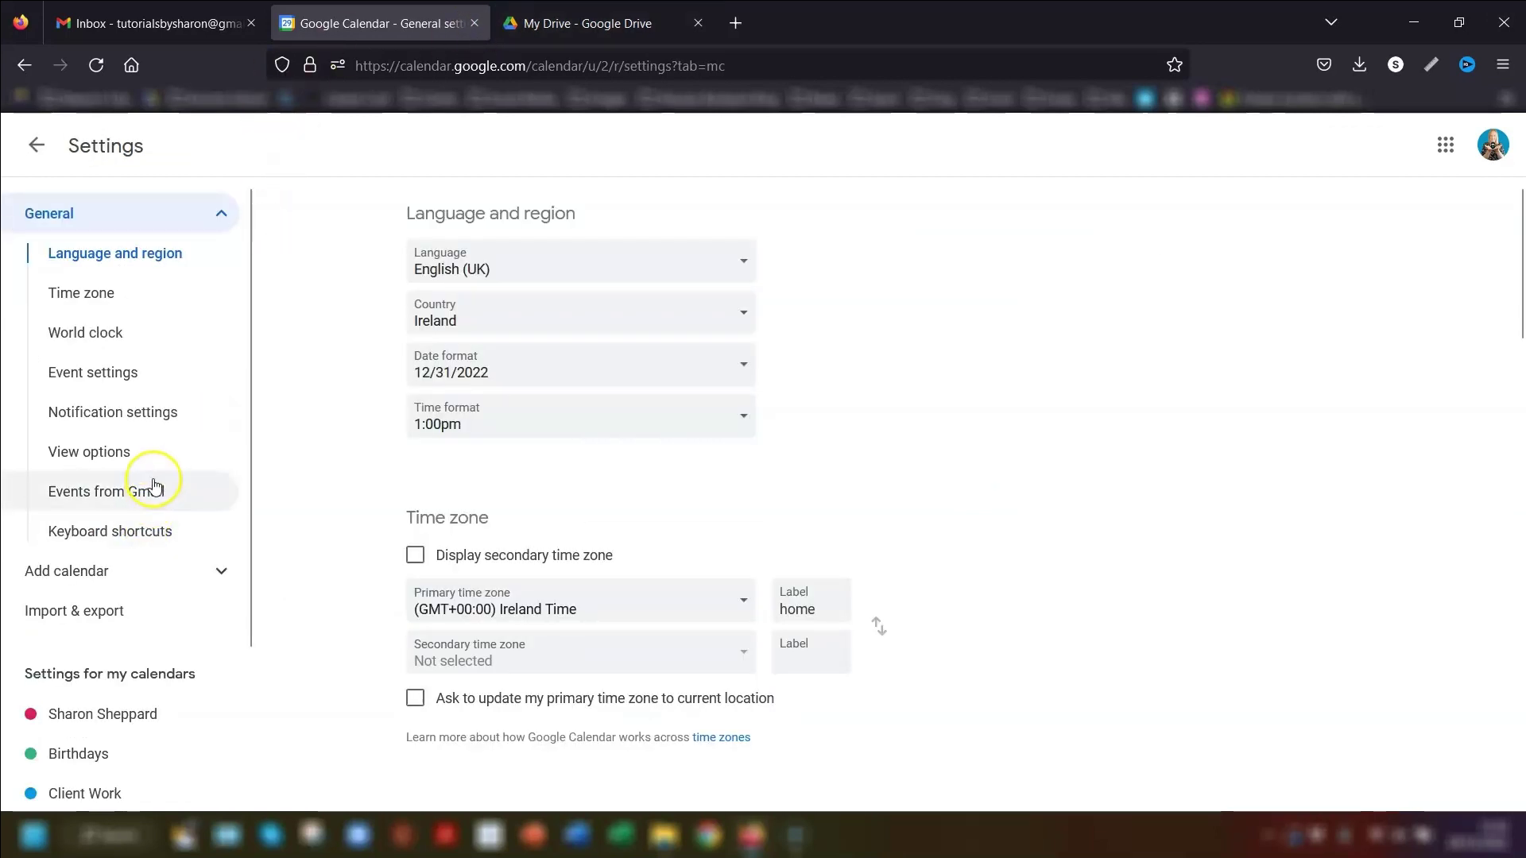
Set the personal calendar's Daily agenda under Other notifications to Email.
scroll(155, 486, down, 3)
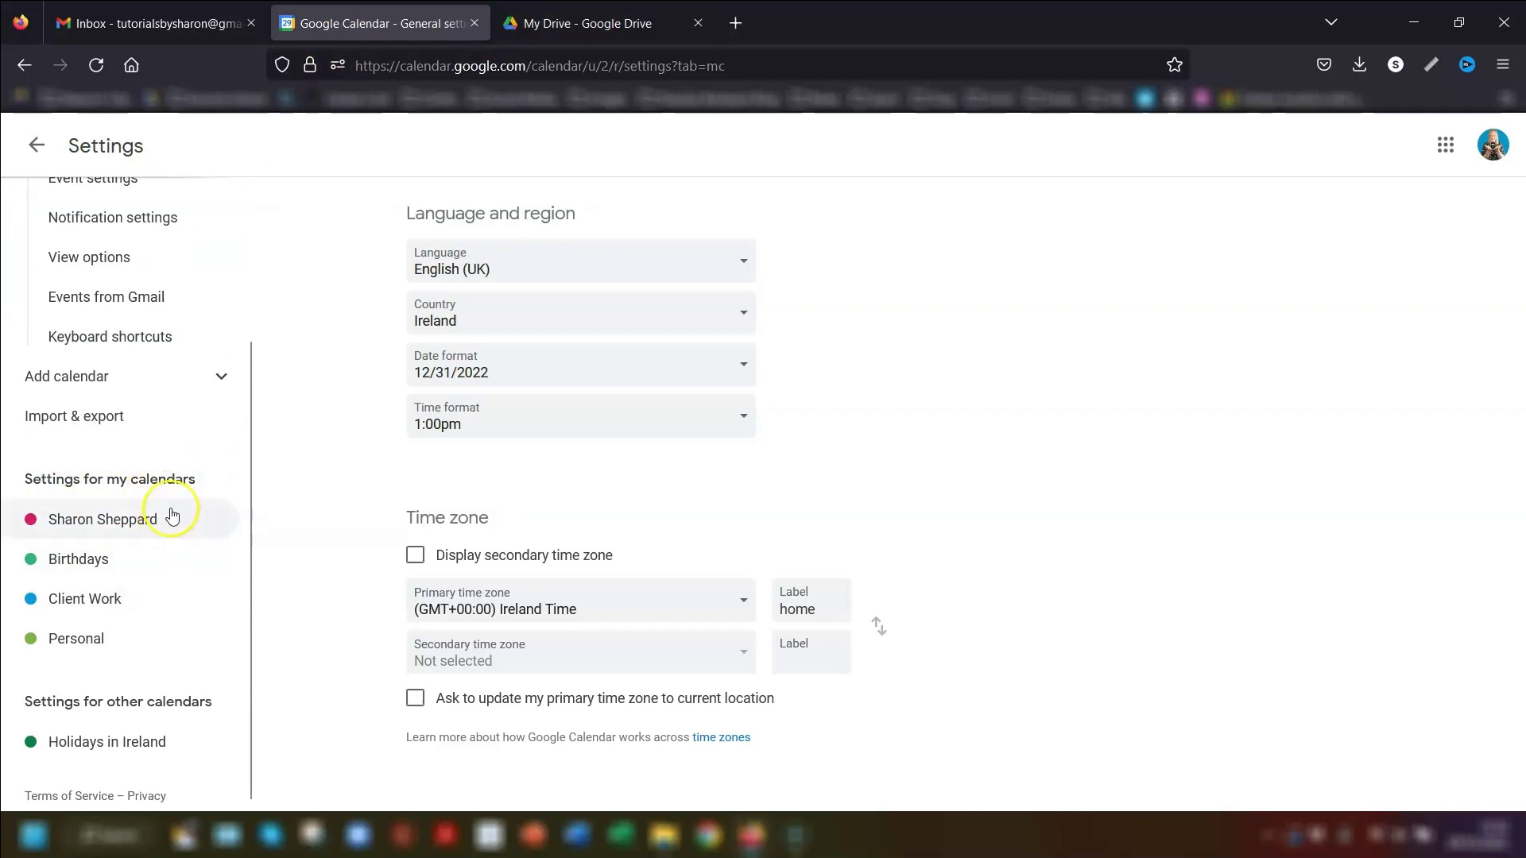
click(95, 517)
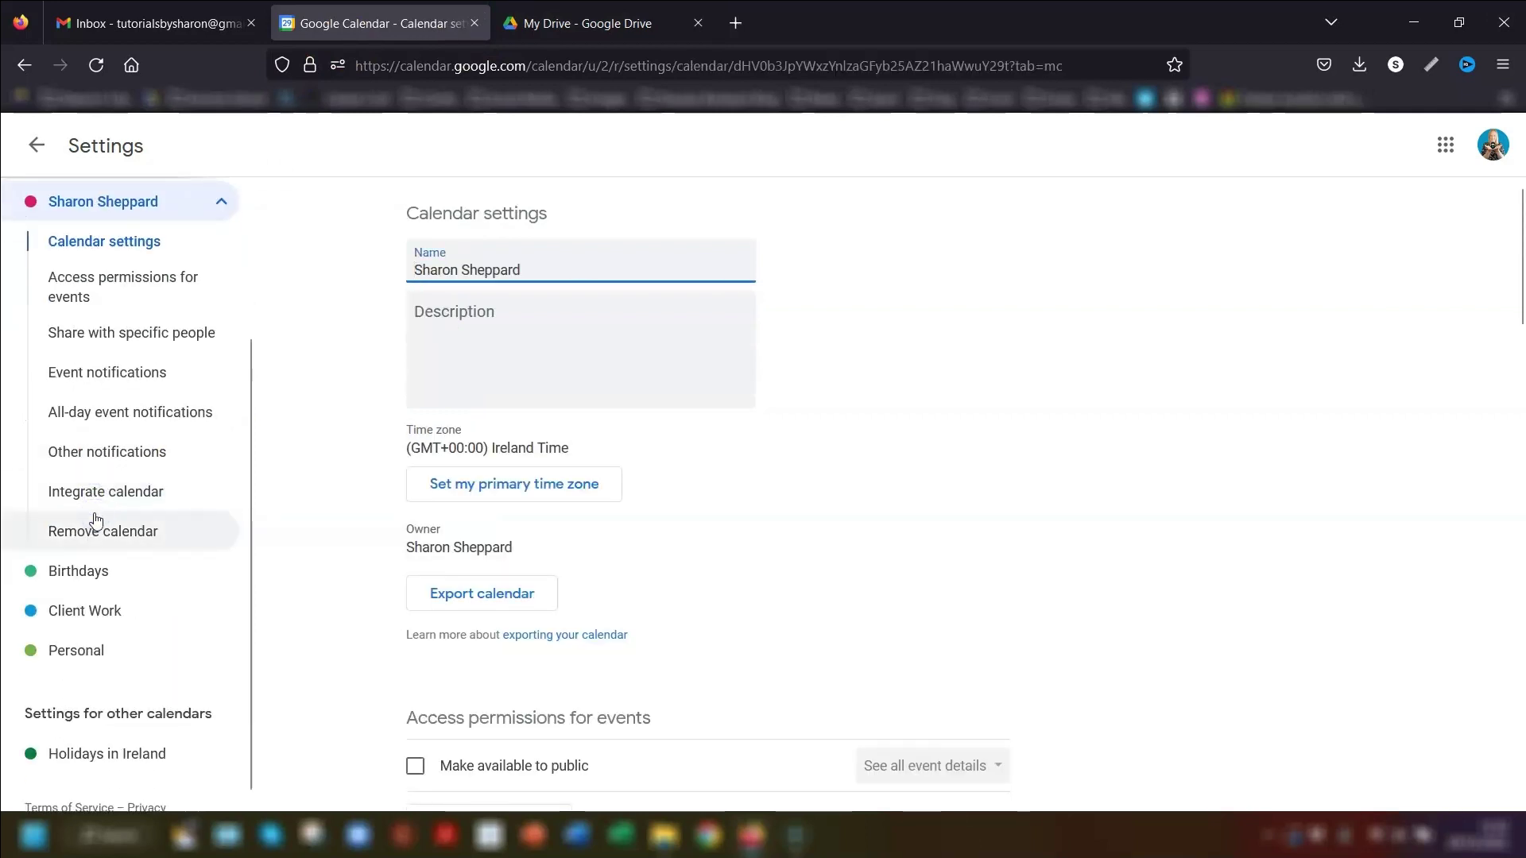
click(79, 453)
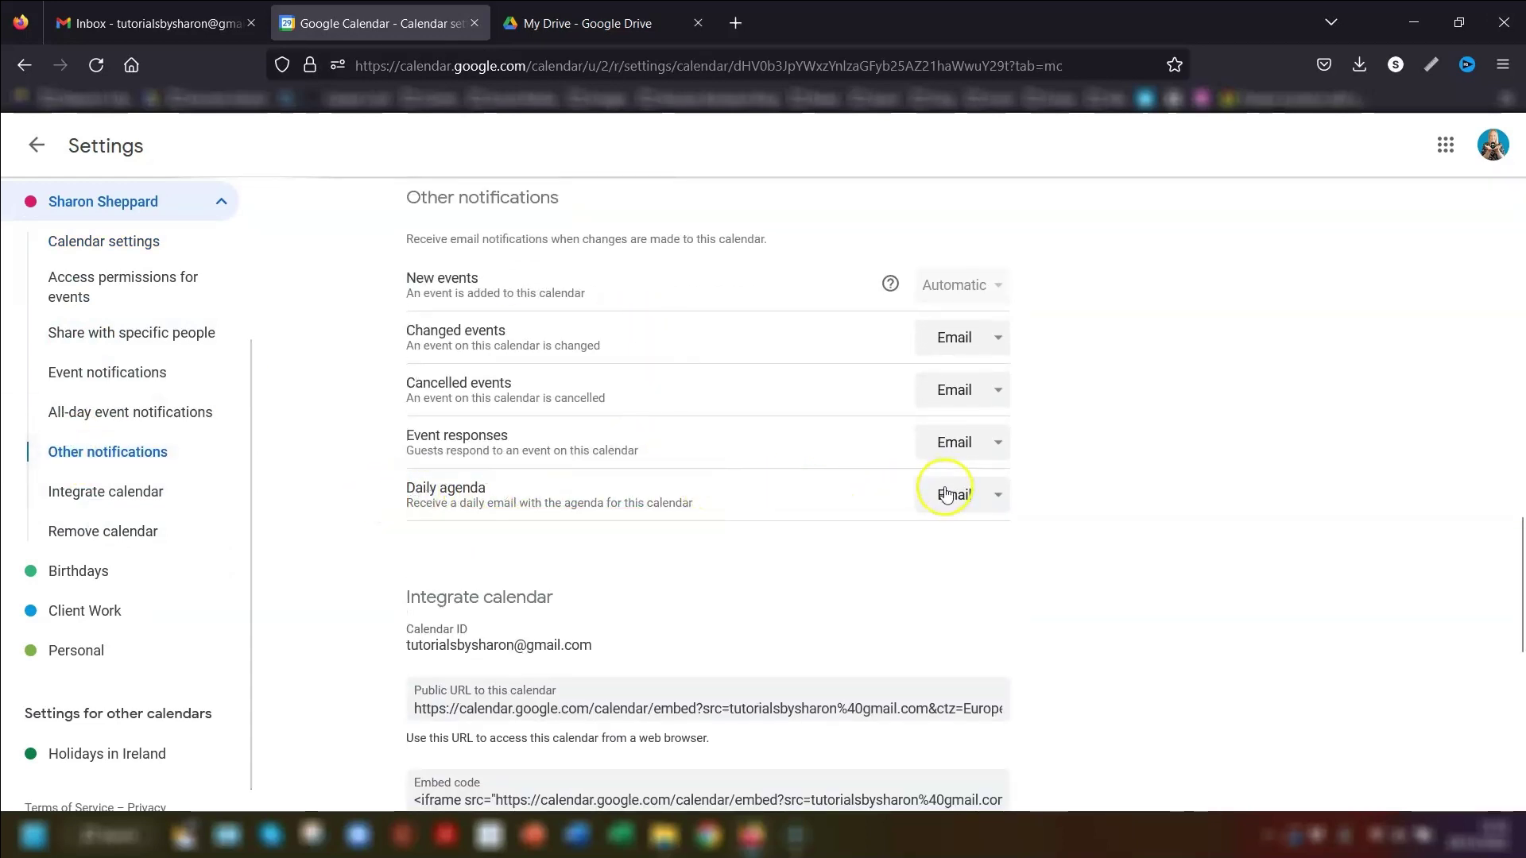
click(998, 496)
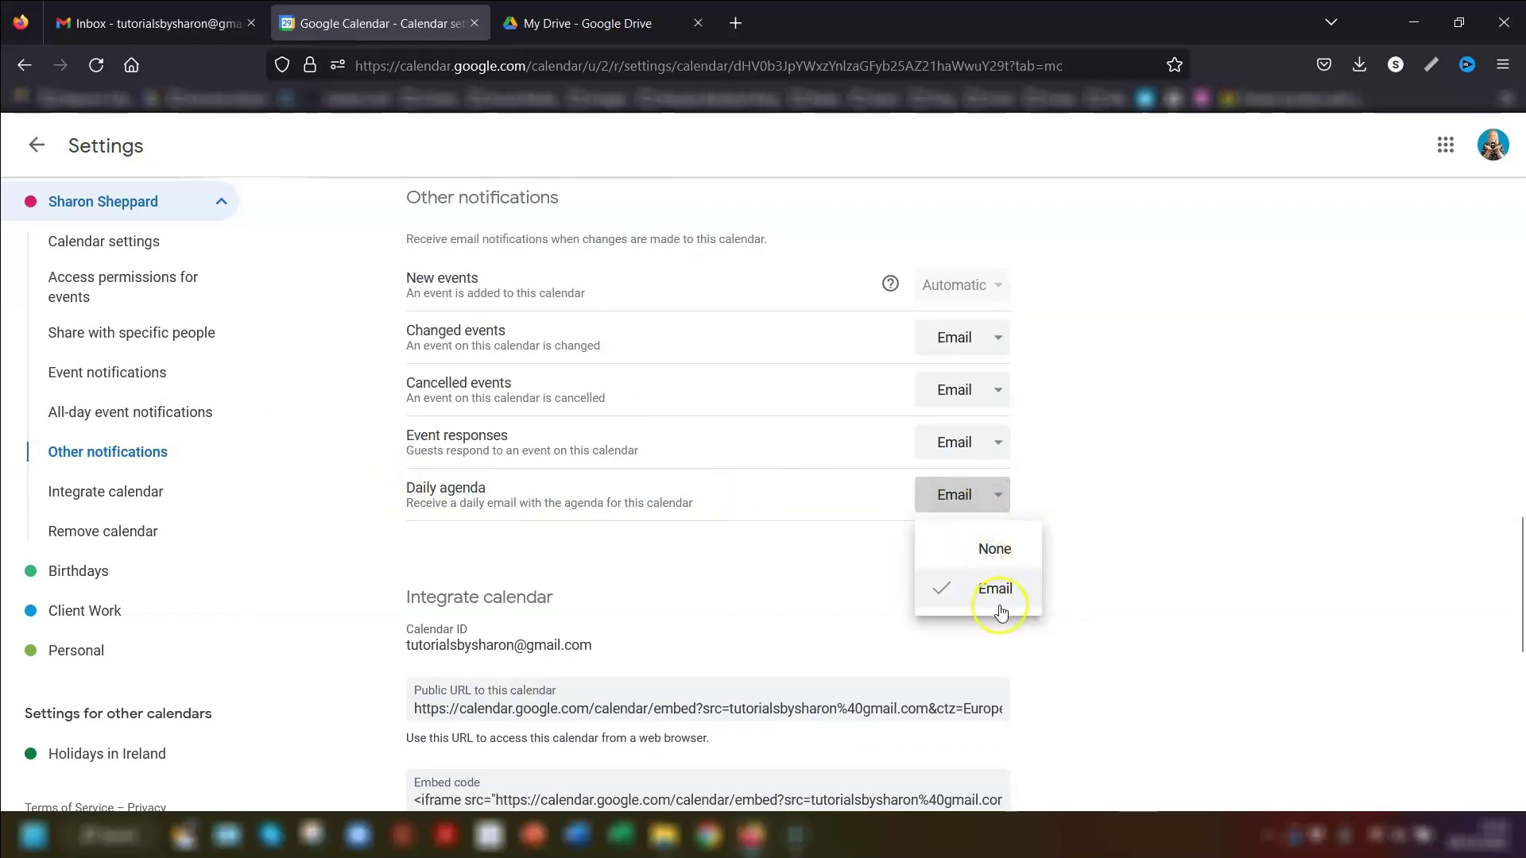
click(1030, 501)
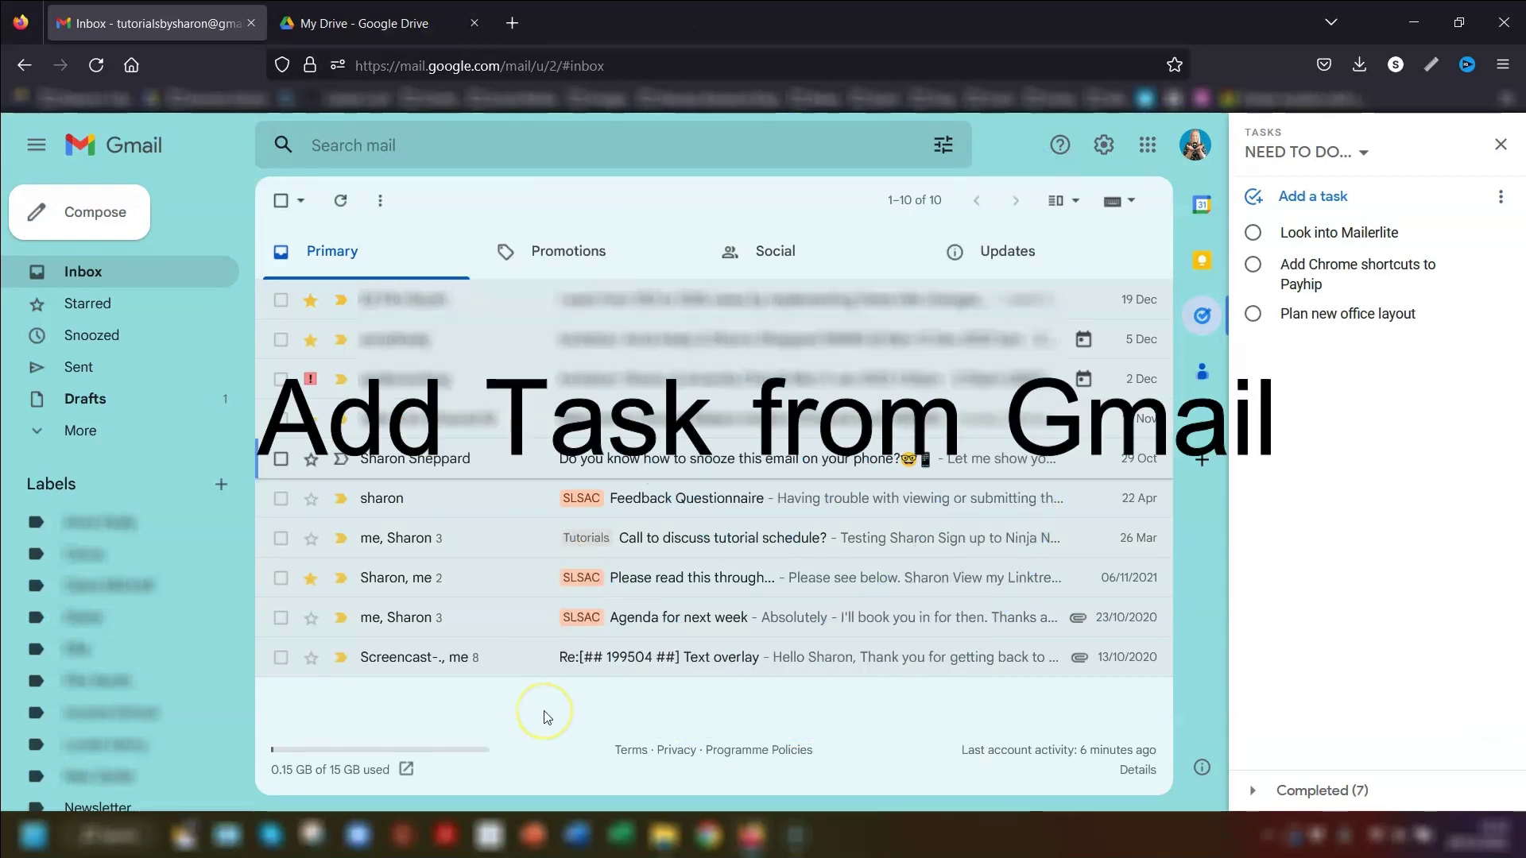
Add the snooze-on-phone email to Tasks by dragging it and with Shift+T, then return to the inbox.
drag(476, 464, 1279, 310)
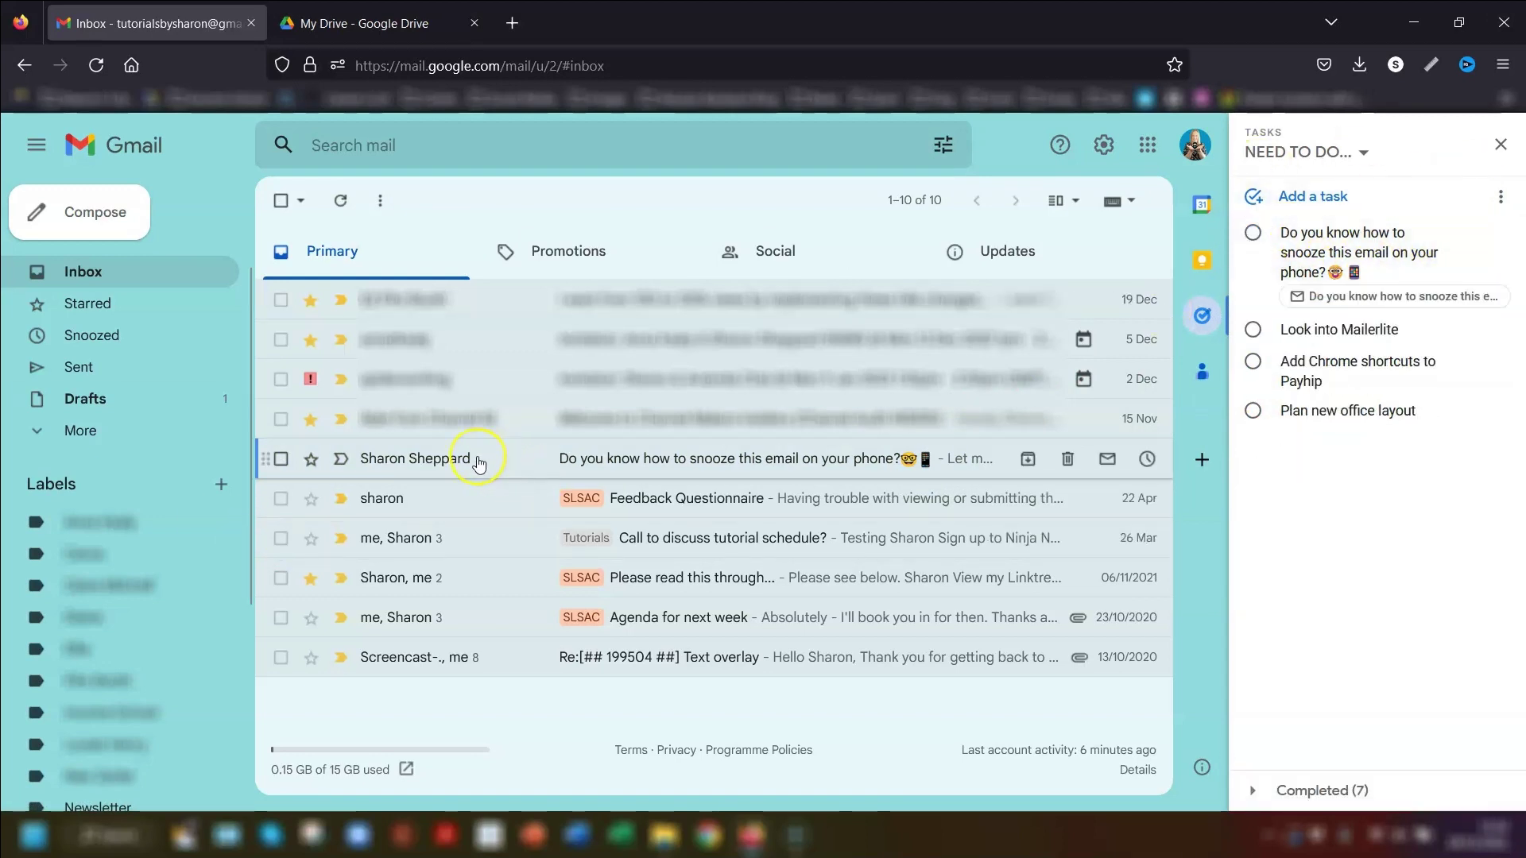
right_click(478, 461)
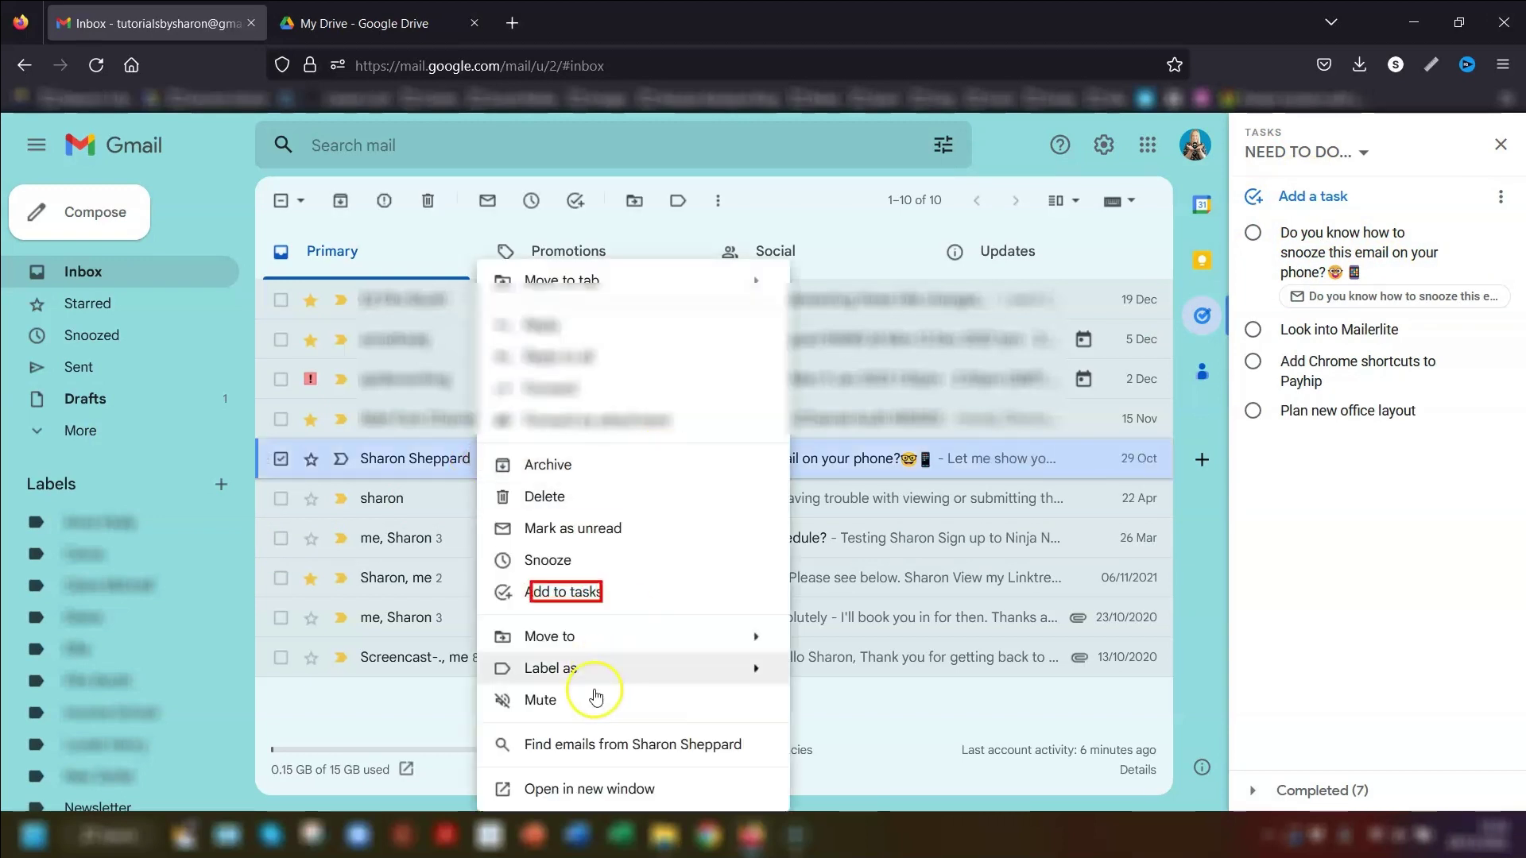
click(487, 458)
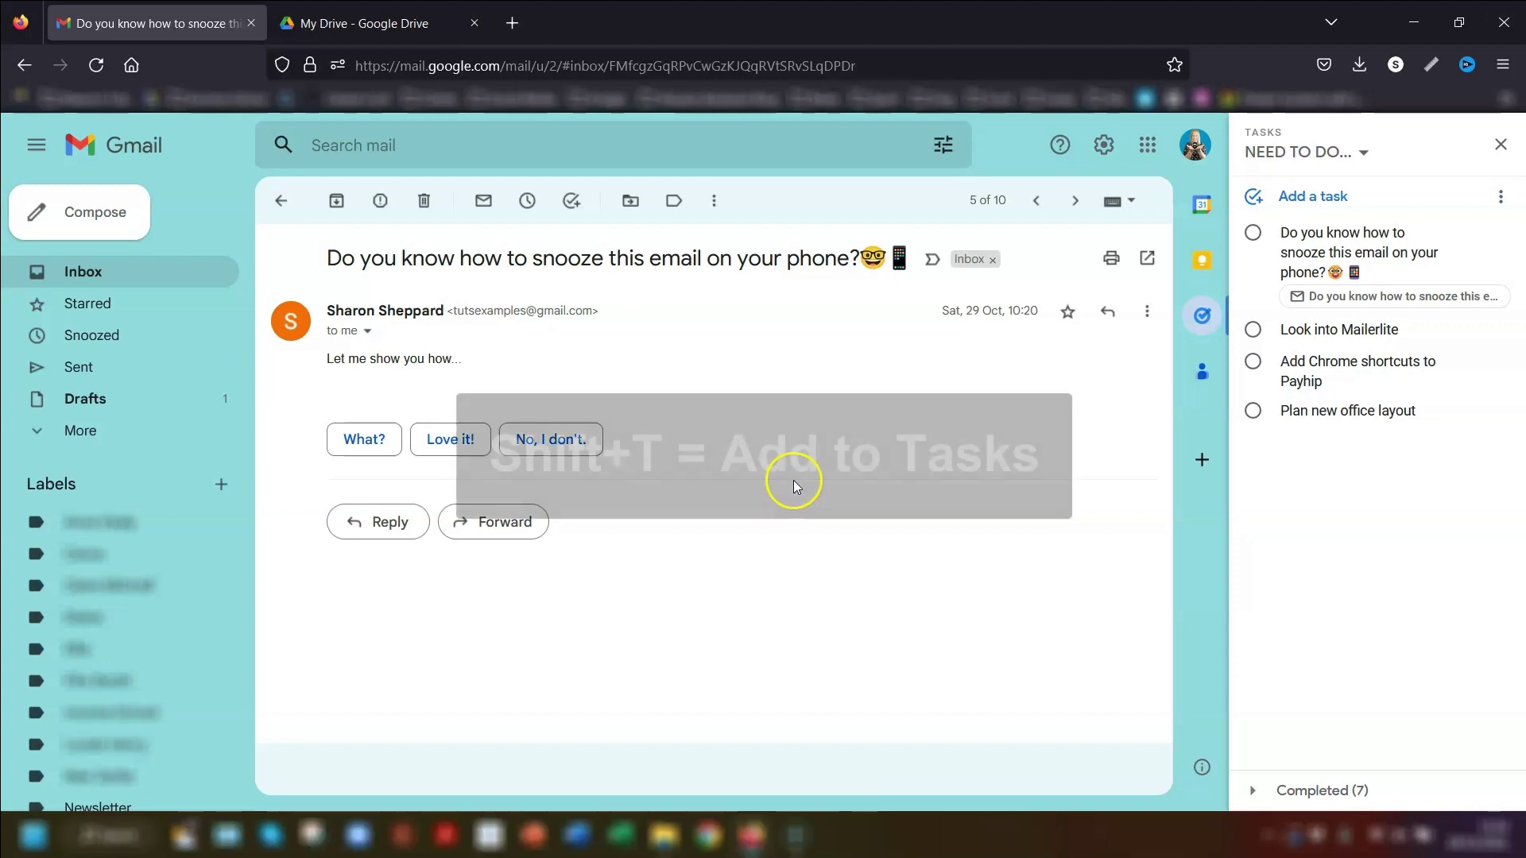
key(shift+t)
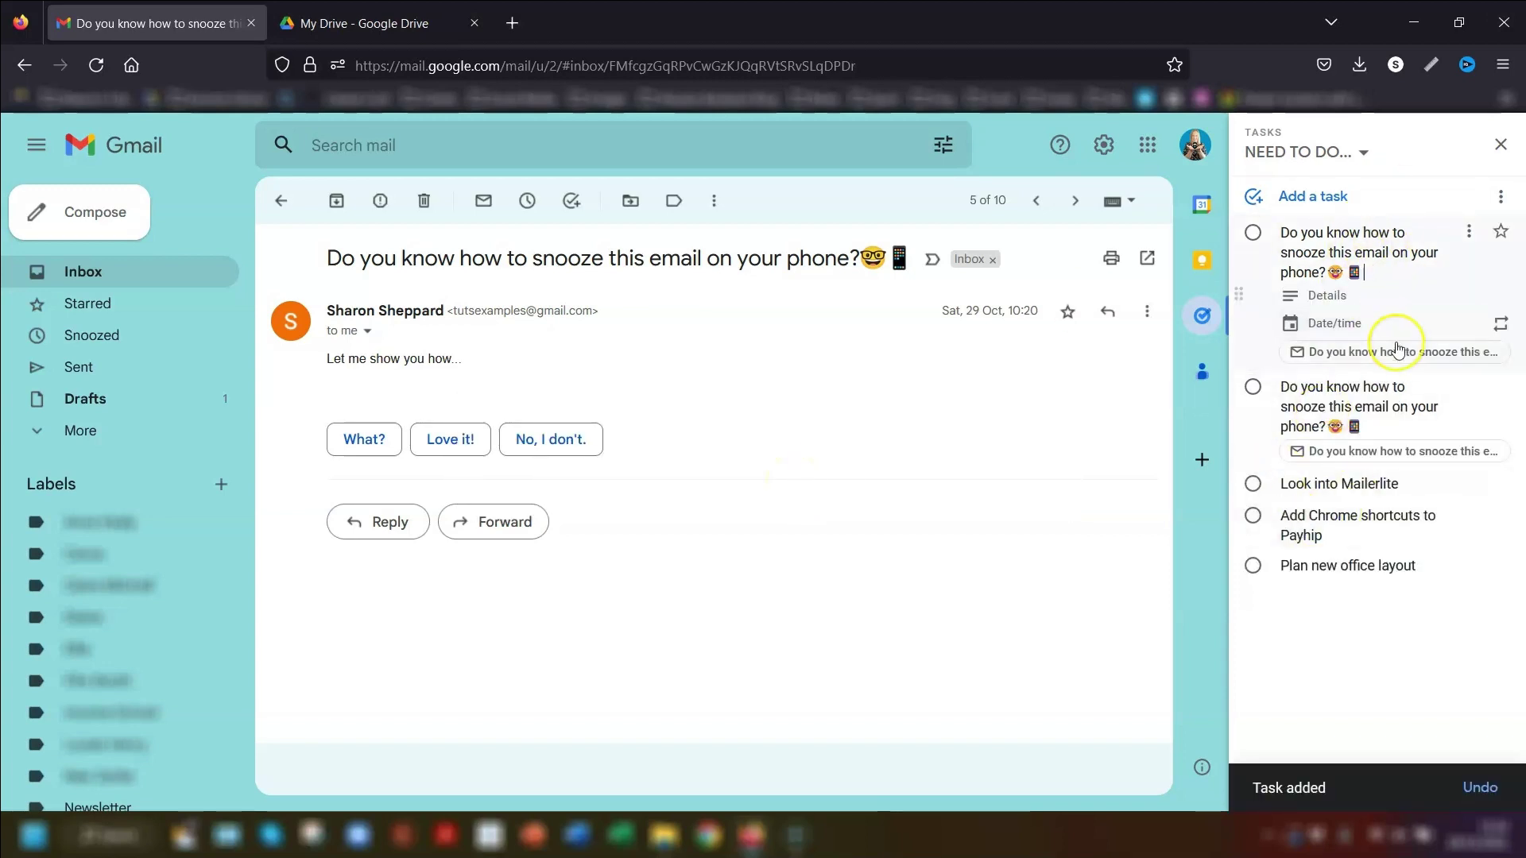
click(866, 467)
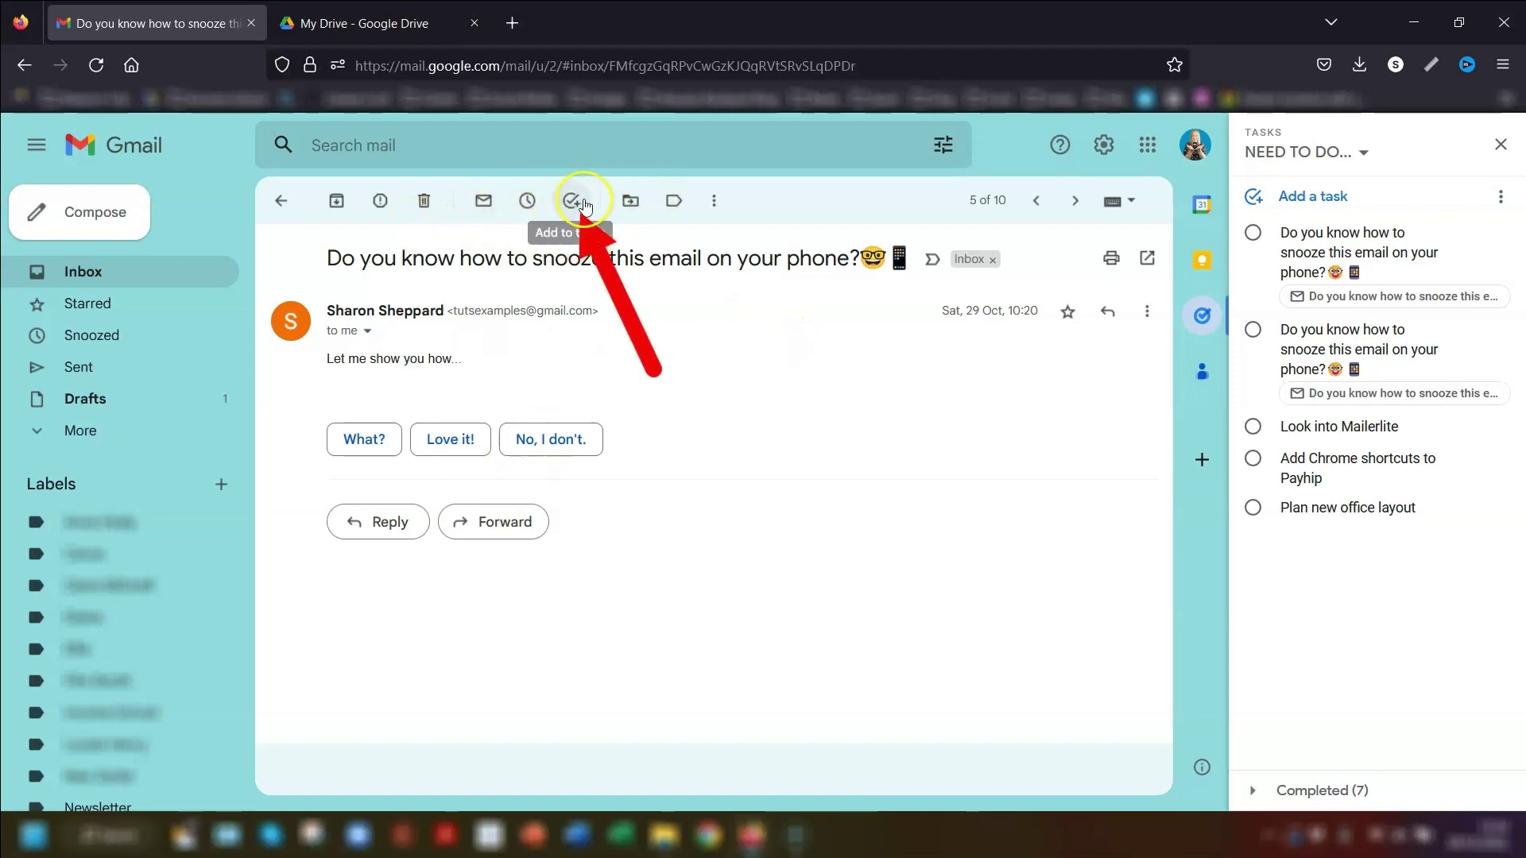
click(280, 200)
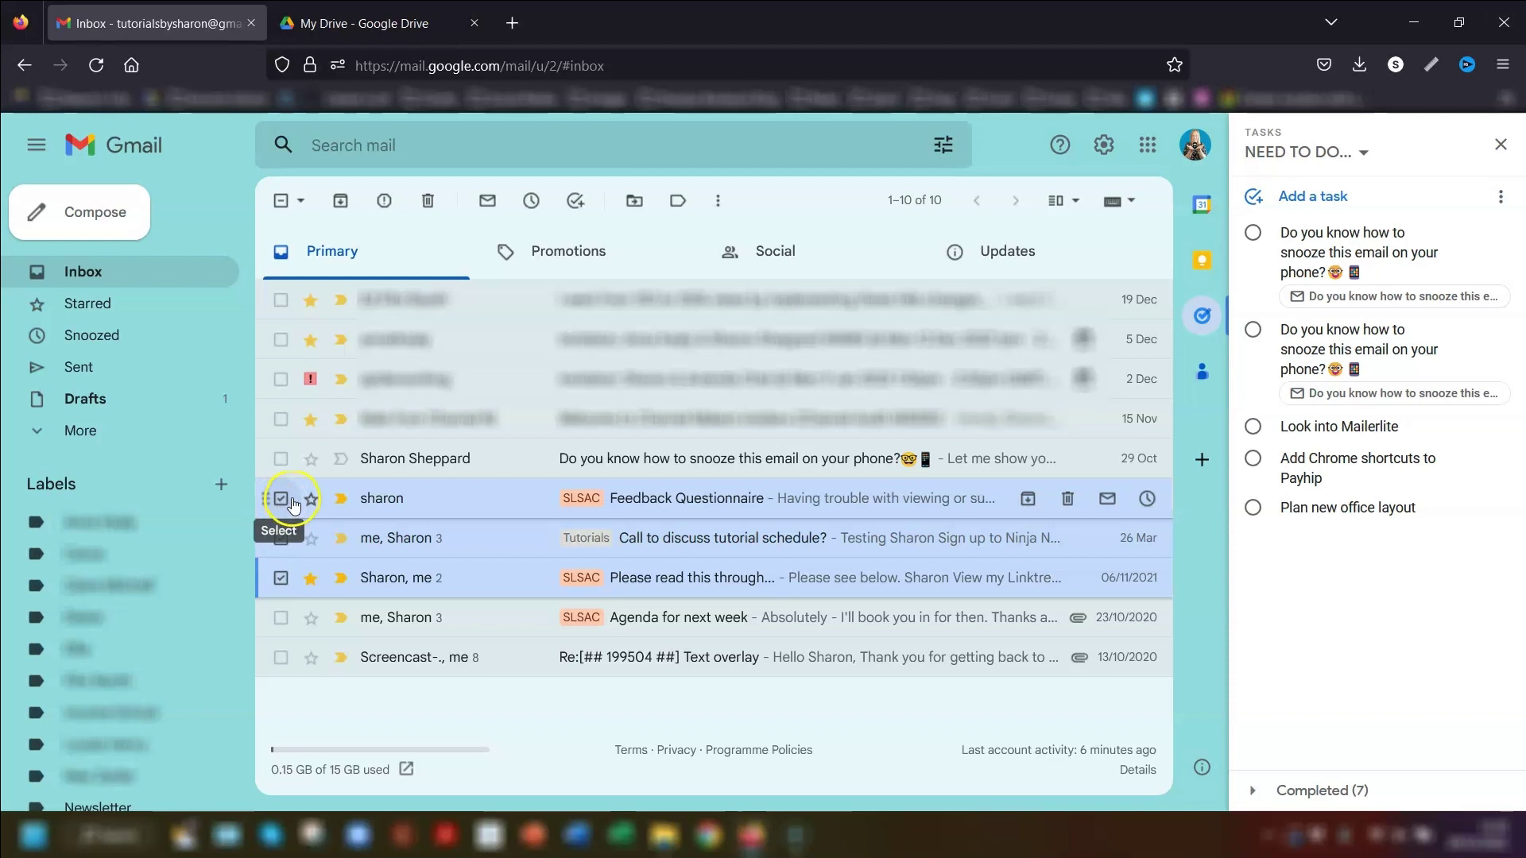
Turn the three checked emails into tasks and open the Call to discuss tutorial schedule? task's email.
drag(498, 506, 1510, 497)
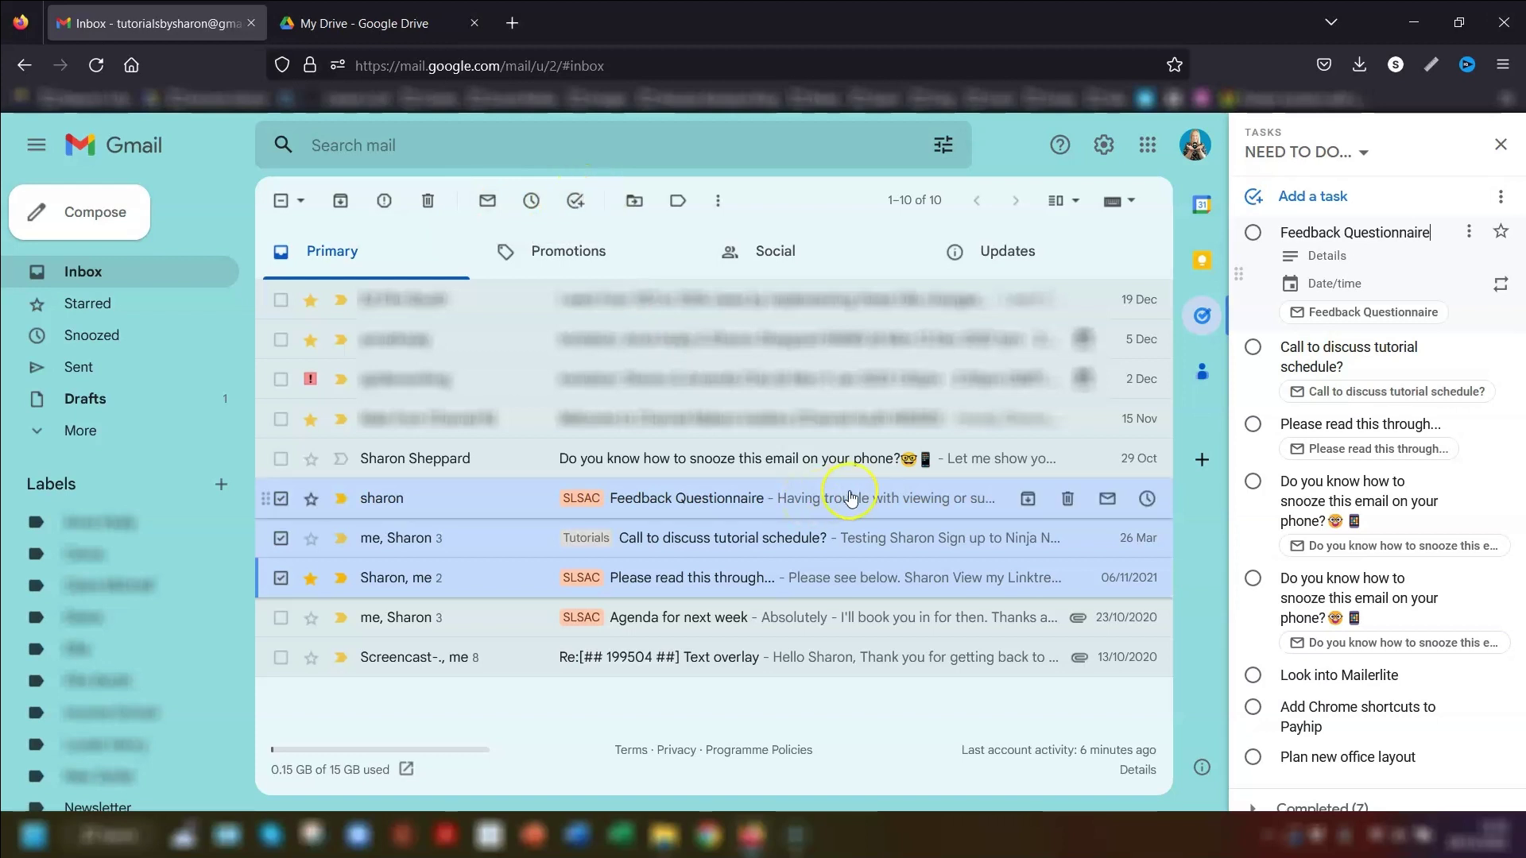
triple_click(1349, 346)
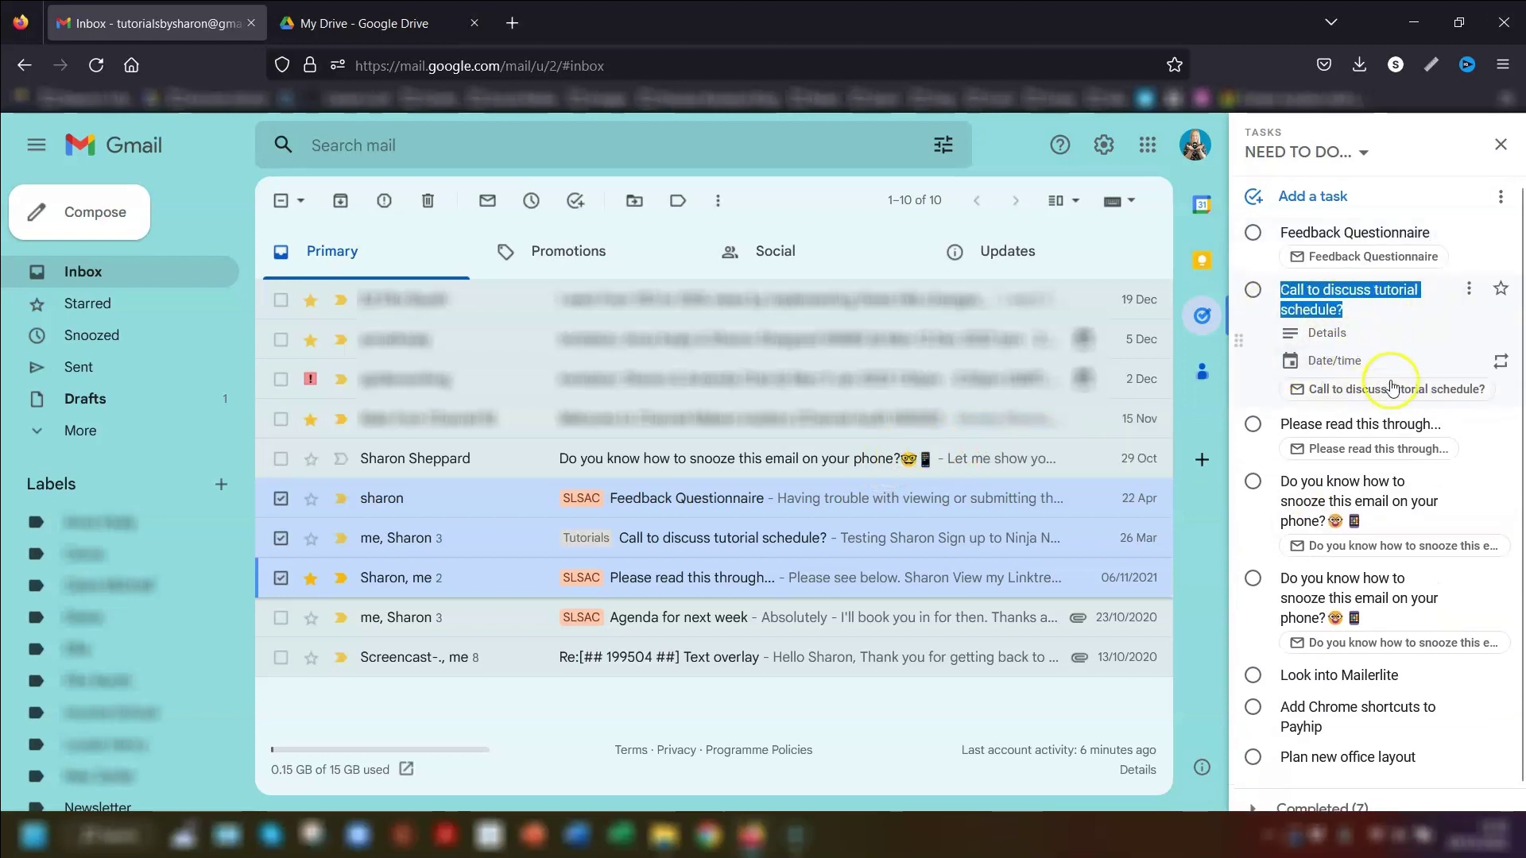
click(1367, 391)
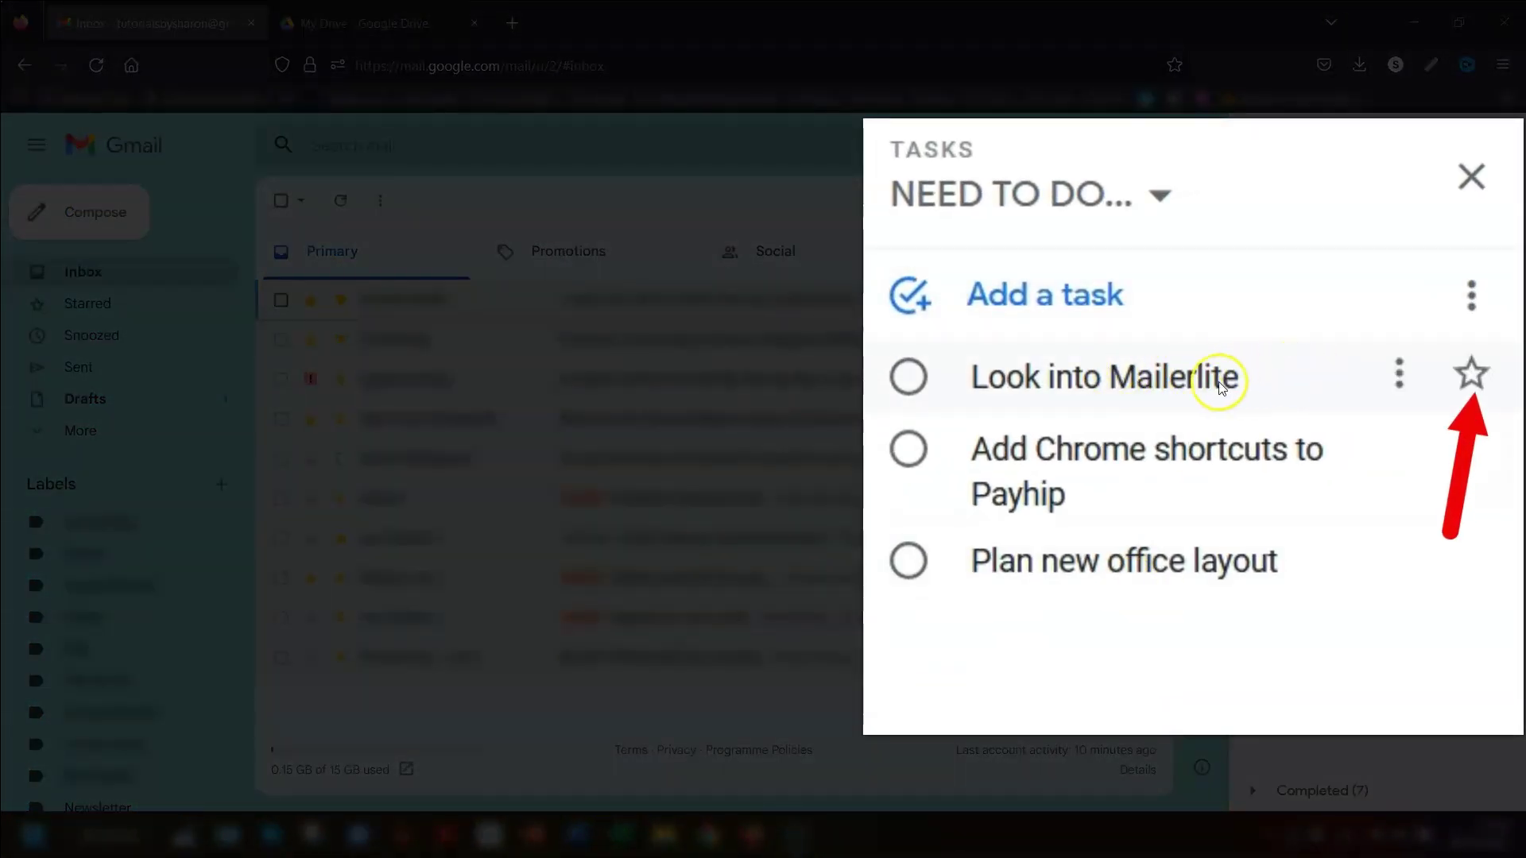
Star the Look into Mailerlite task and switch to the Starred task list.
click(1471, 374)
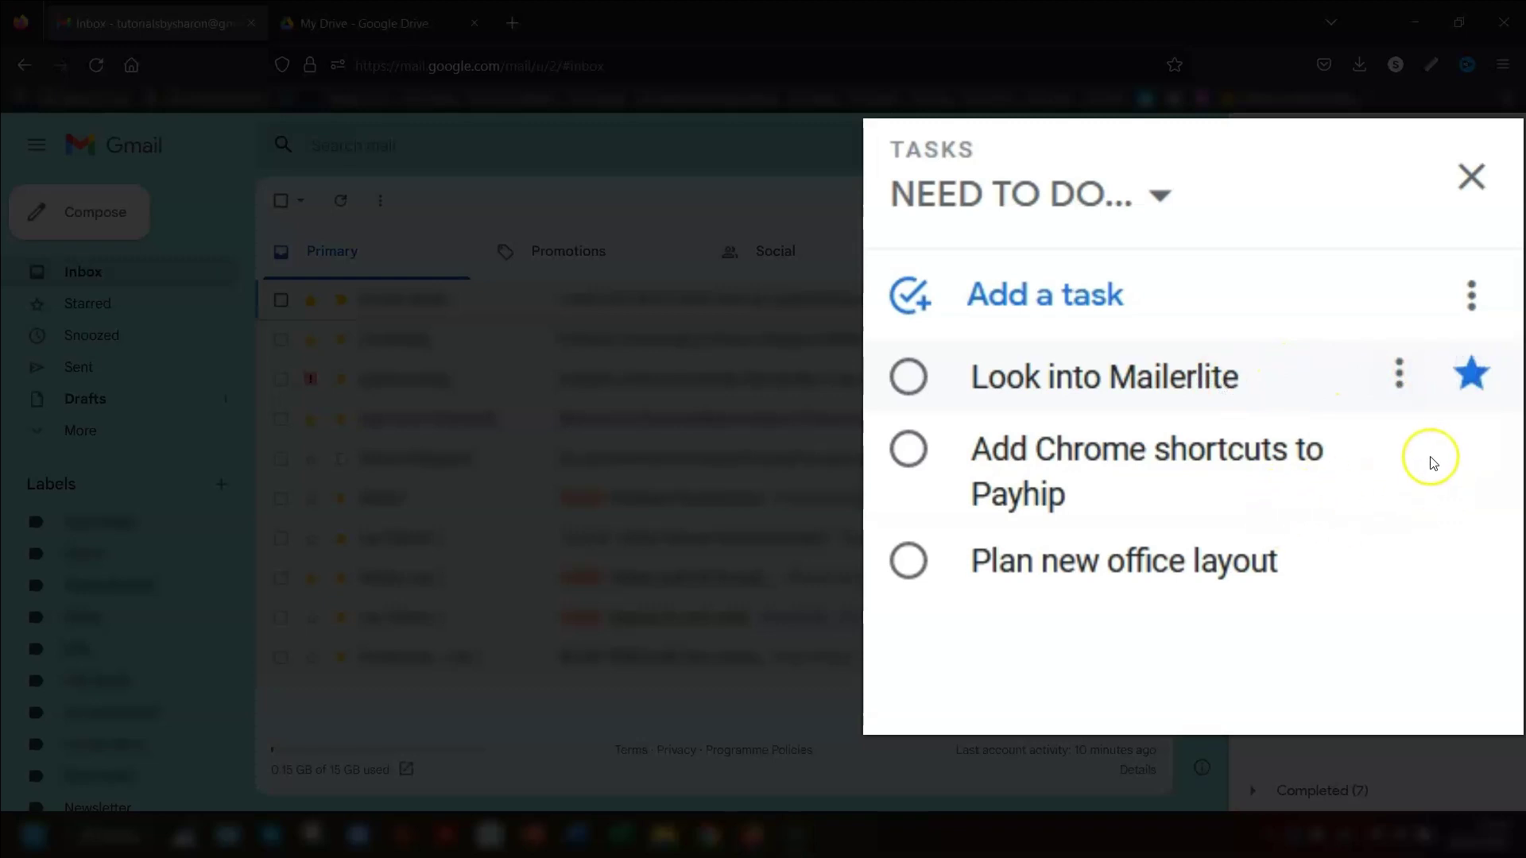
click(1157, 191)
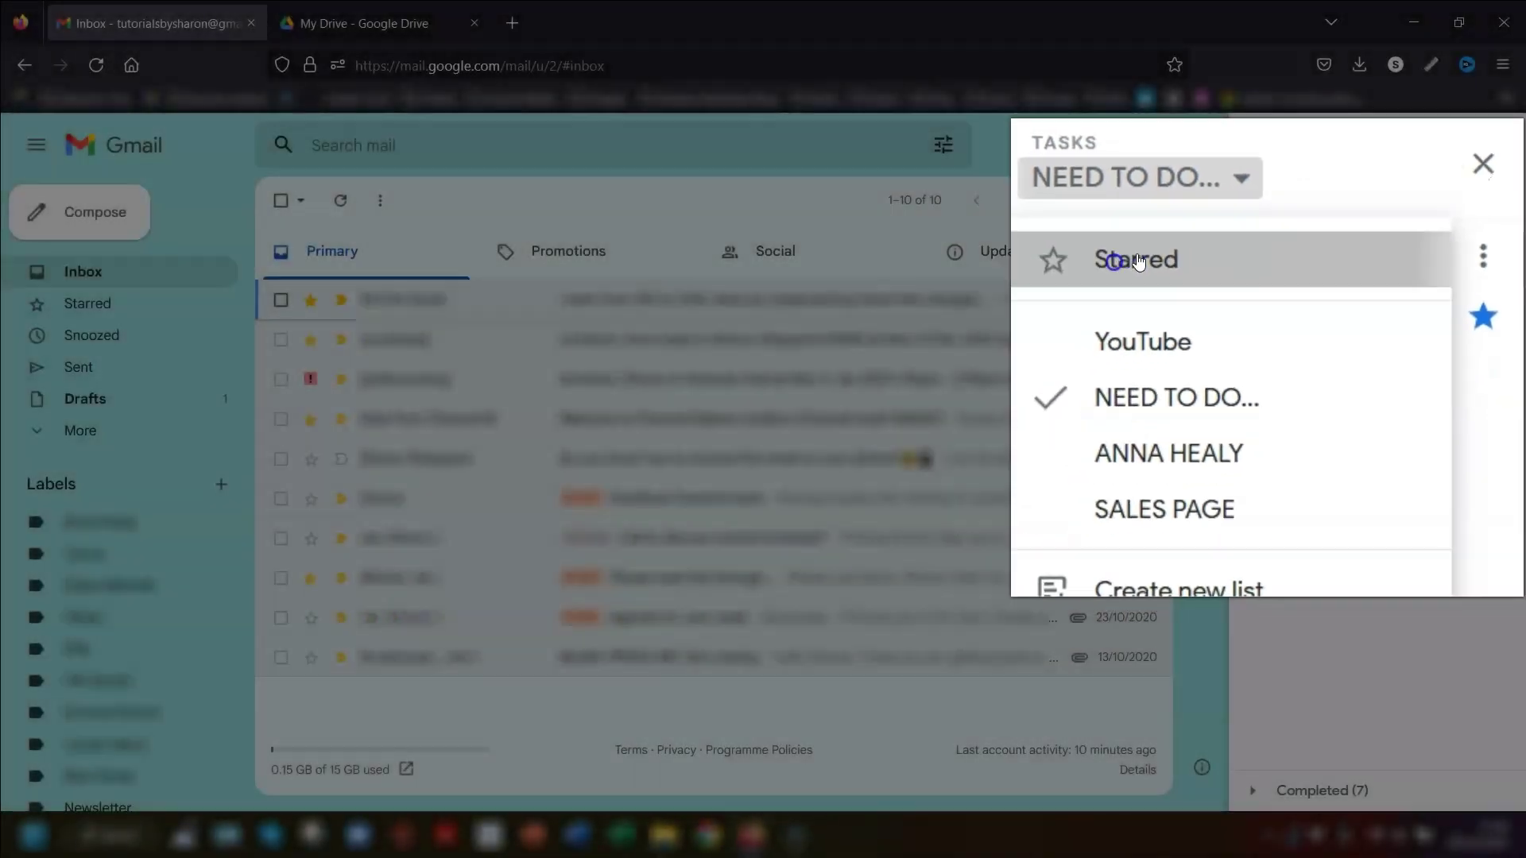
click(1008, 308)
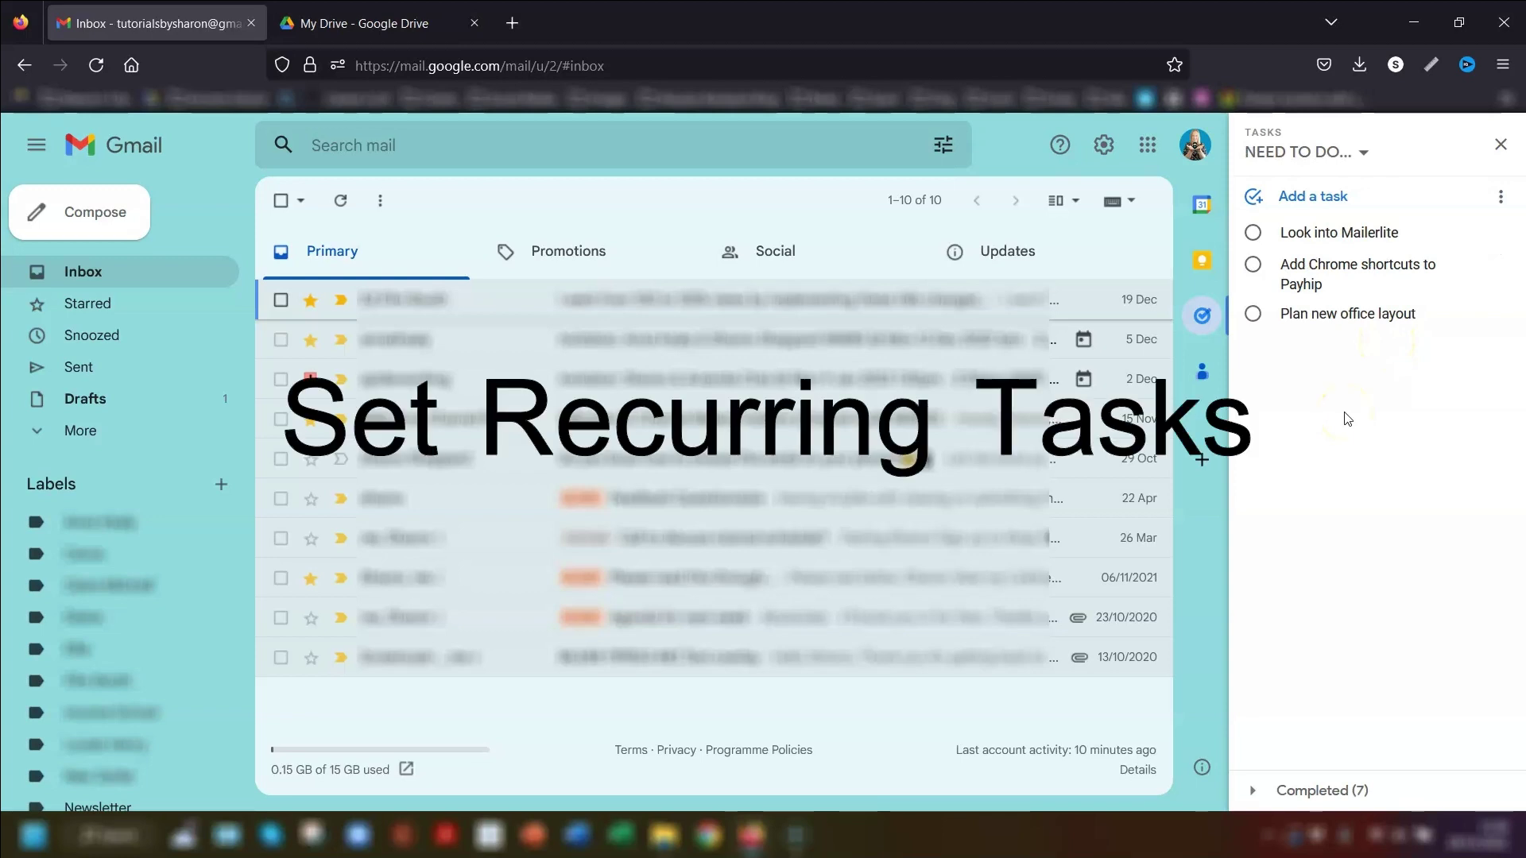
Give the Look into Mailerlite task a date with an 11:30 time.
click(1500, 144)
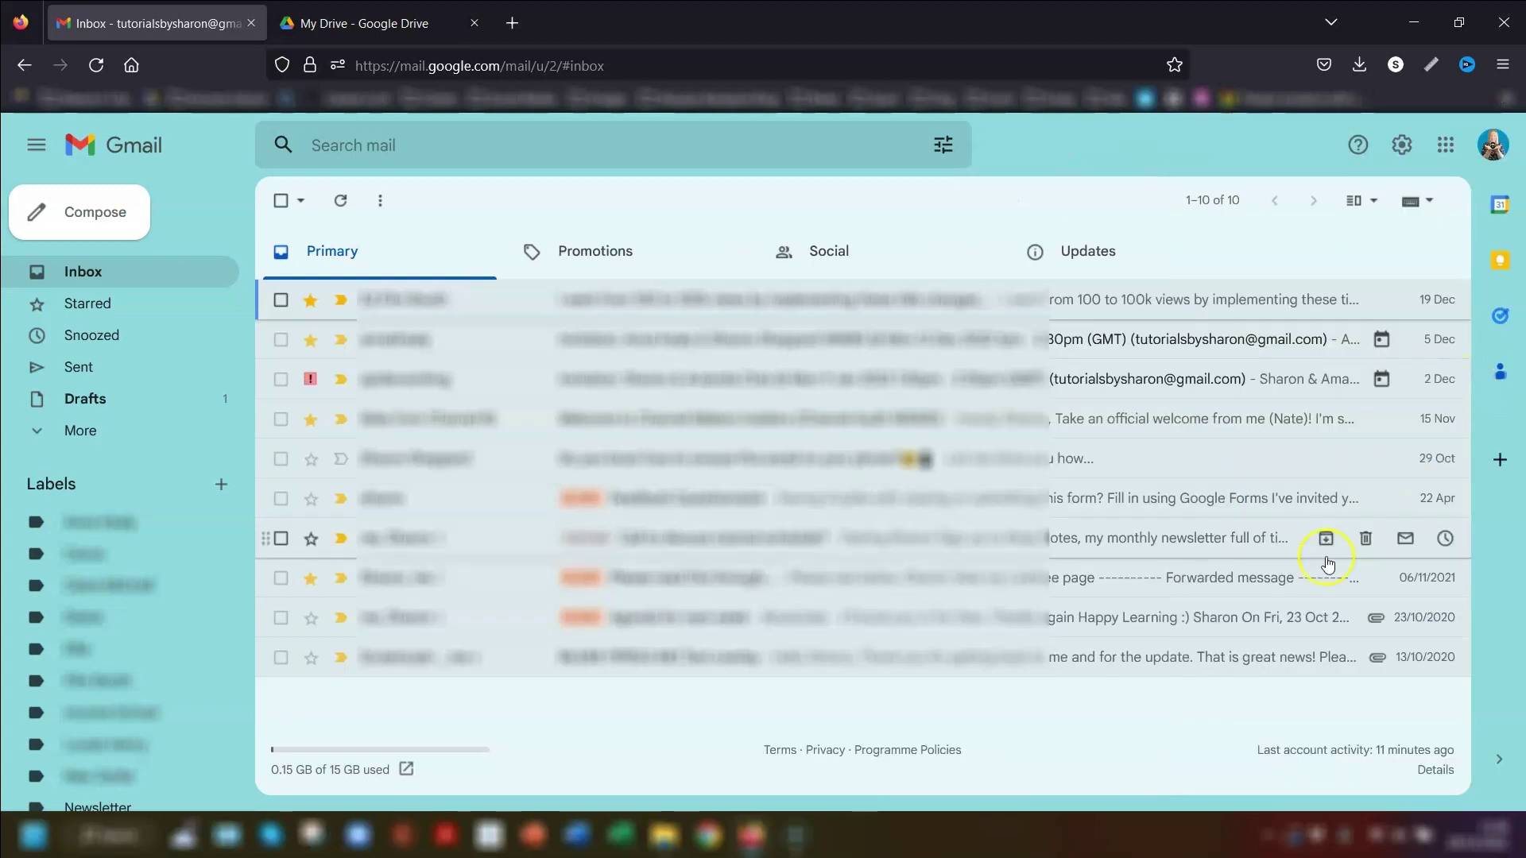
click(1499, 316)
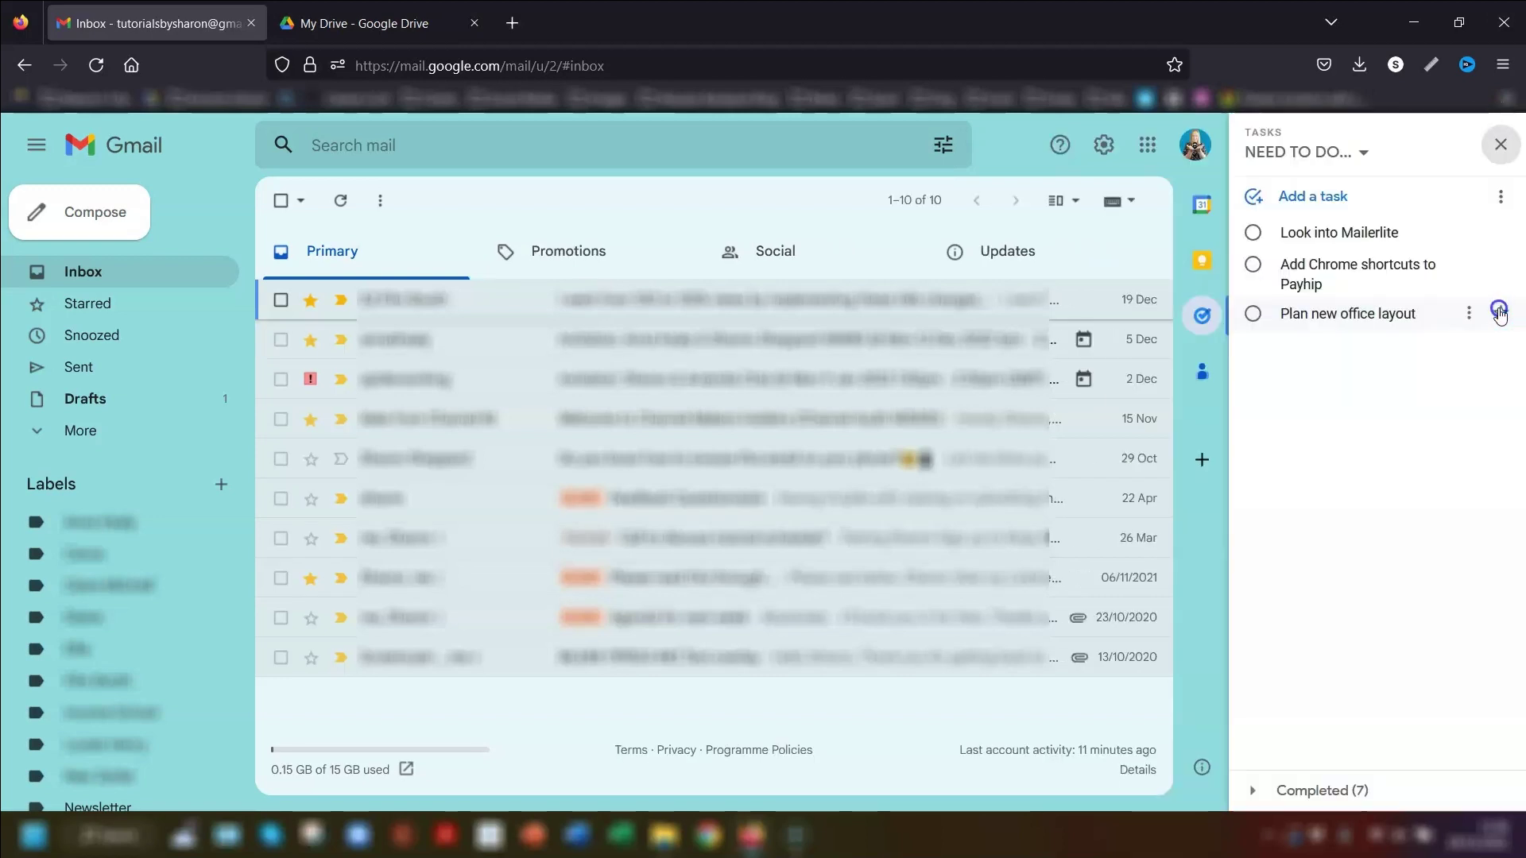
click(1341, 234)
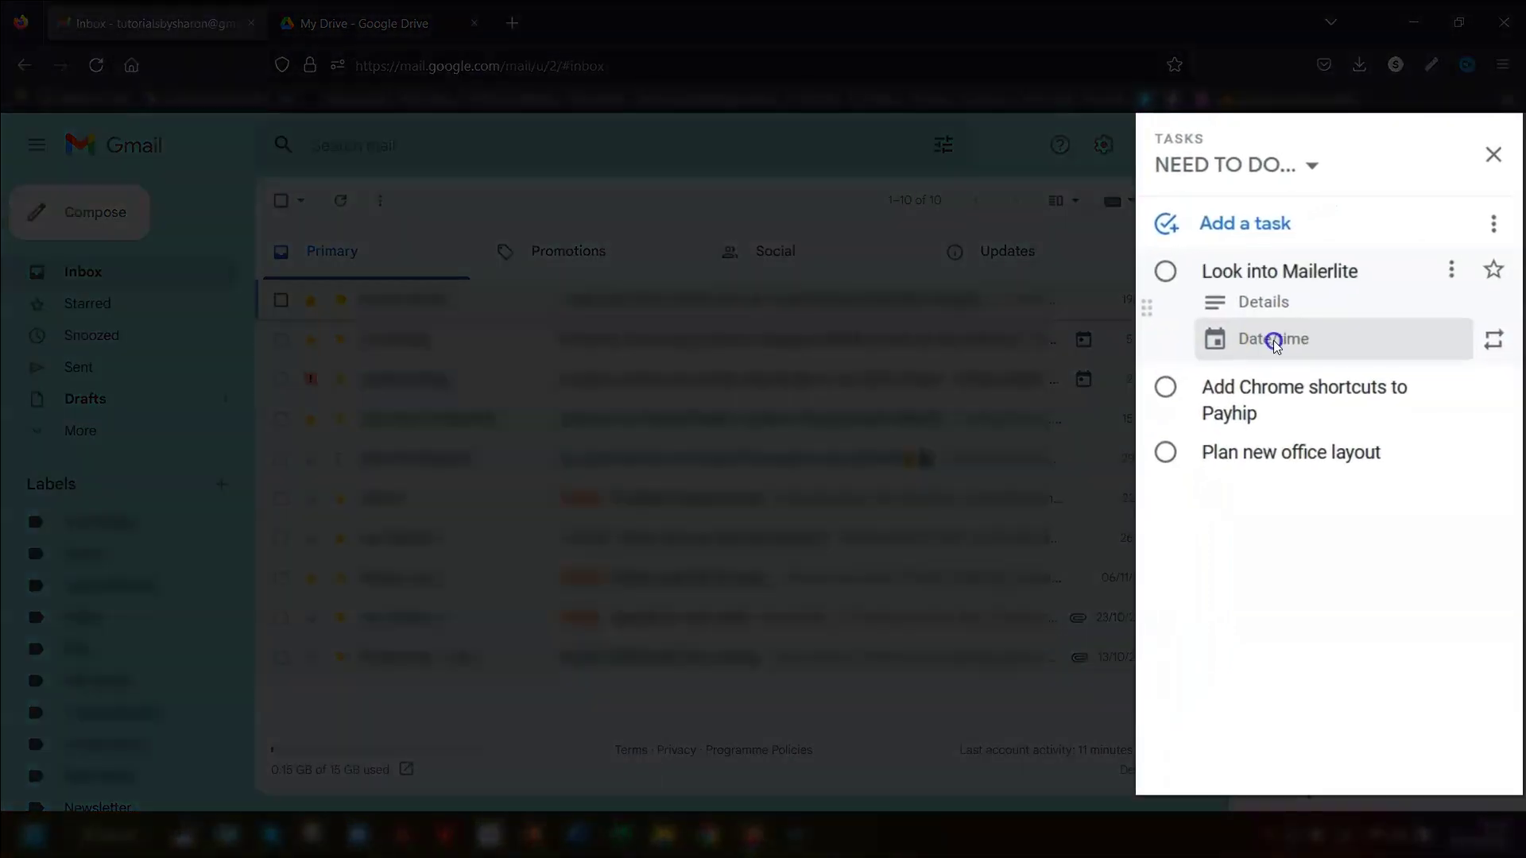
click(1338, 282)
click(1260, 609)
click(1257, 518)
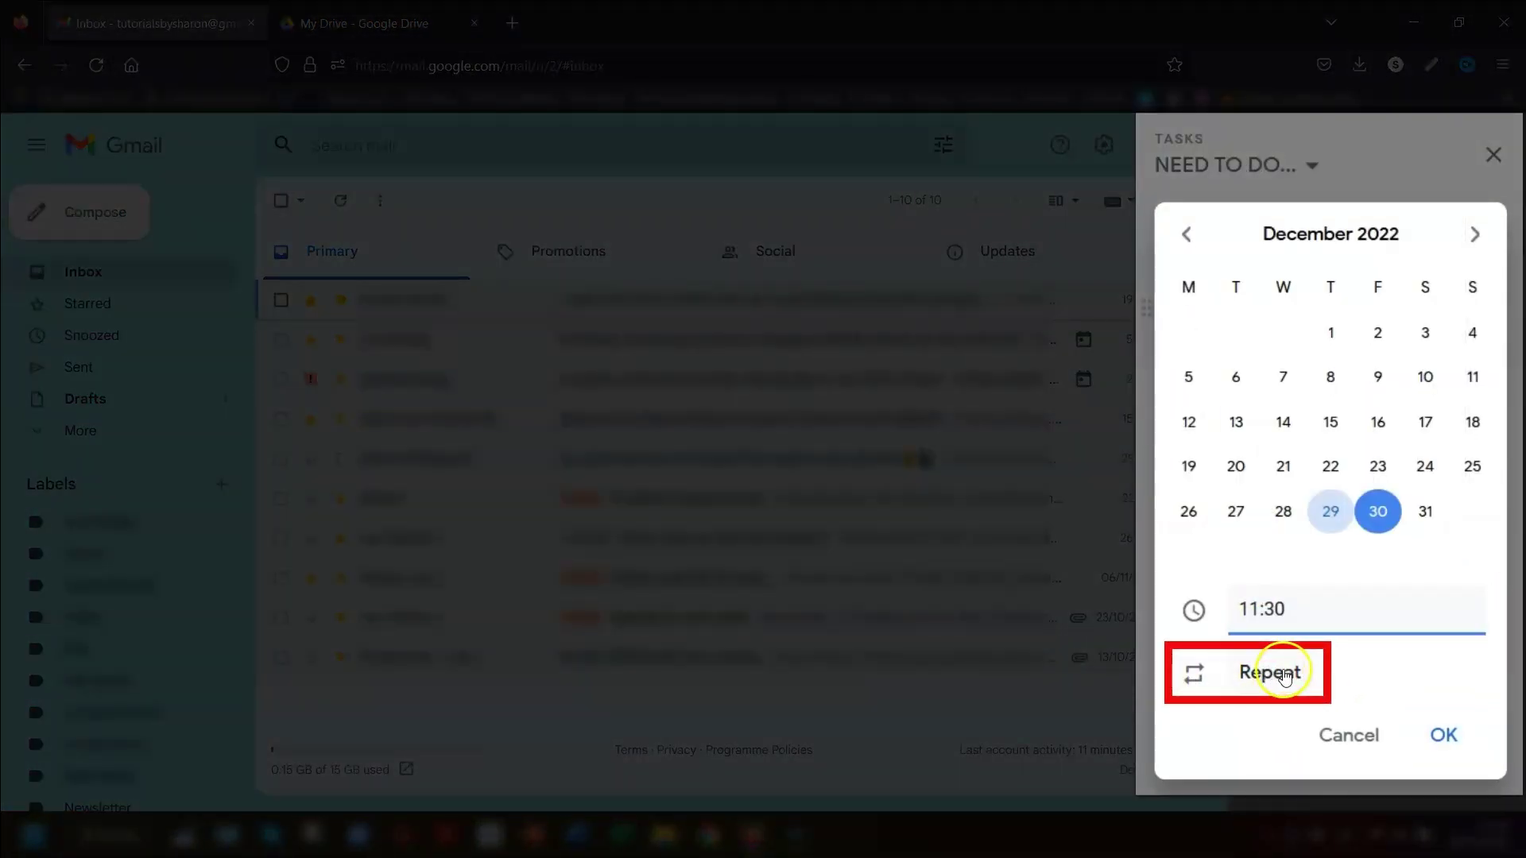
Make the Look into Mailerlite task repeat weekly on Fridays.
click(1278, 673)
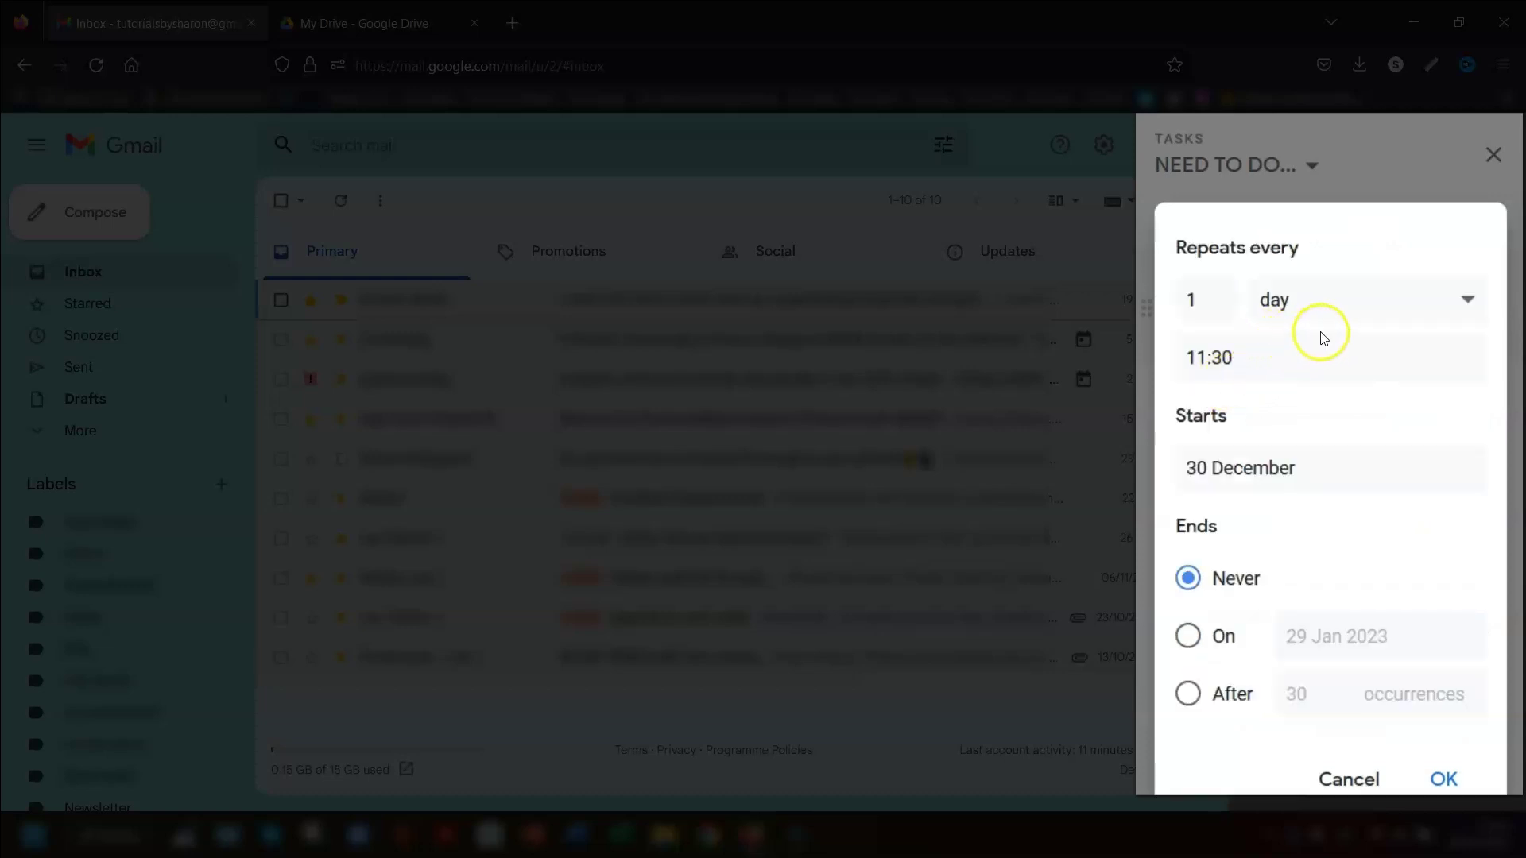
click(1301, 307)
click(1303, 352)
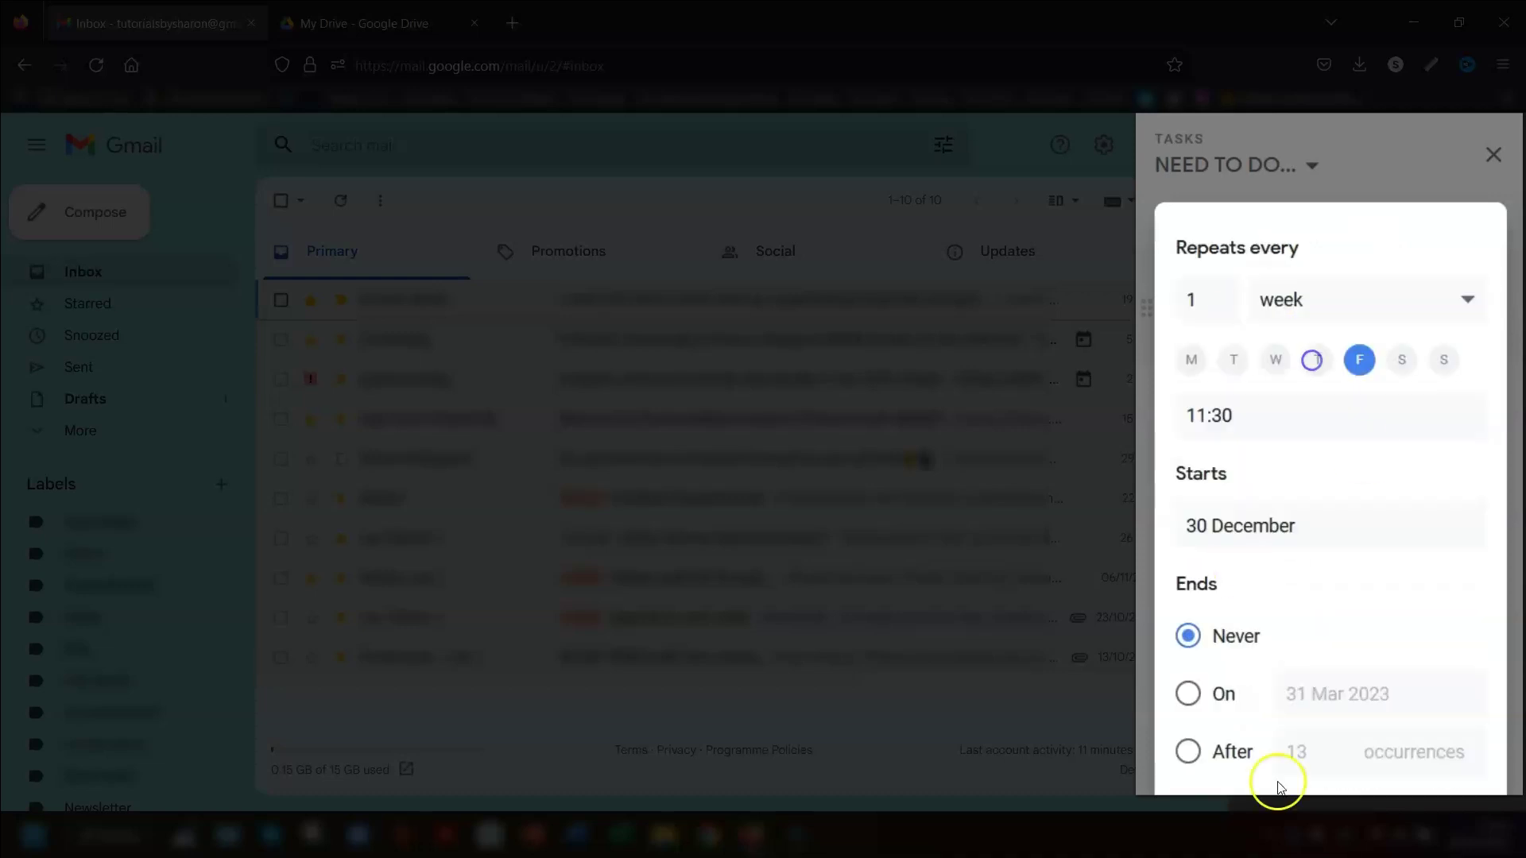
click(1443, 763)
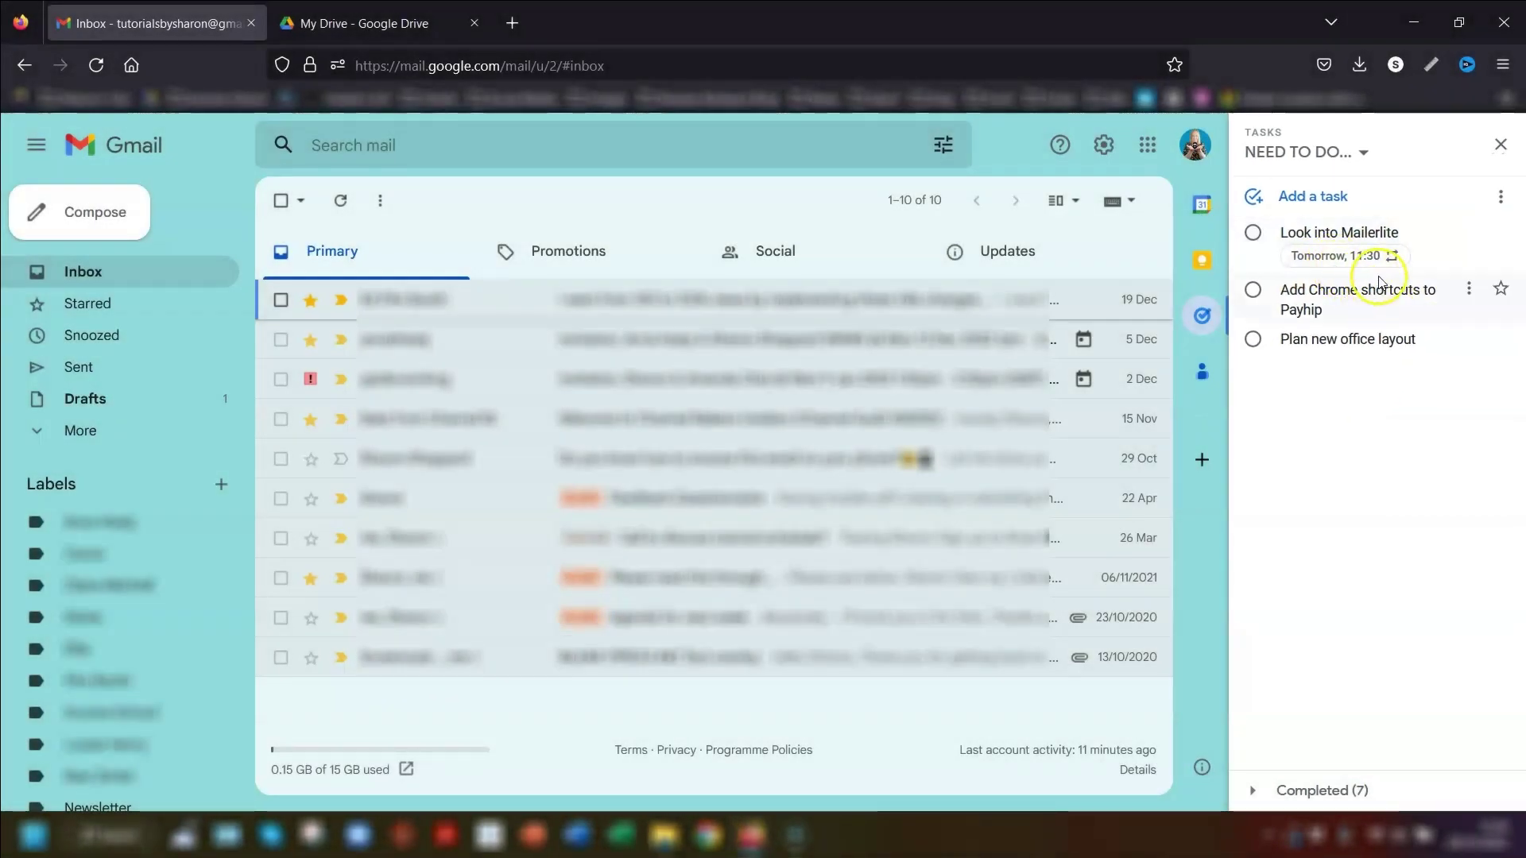
Stop the Look into Mailerlite task from repeating.
click(1425, 262)
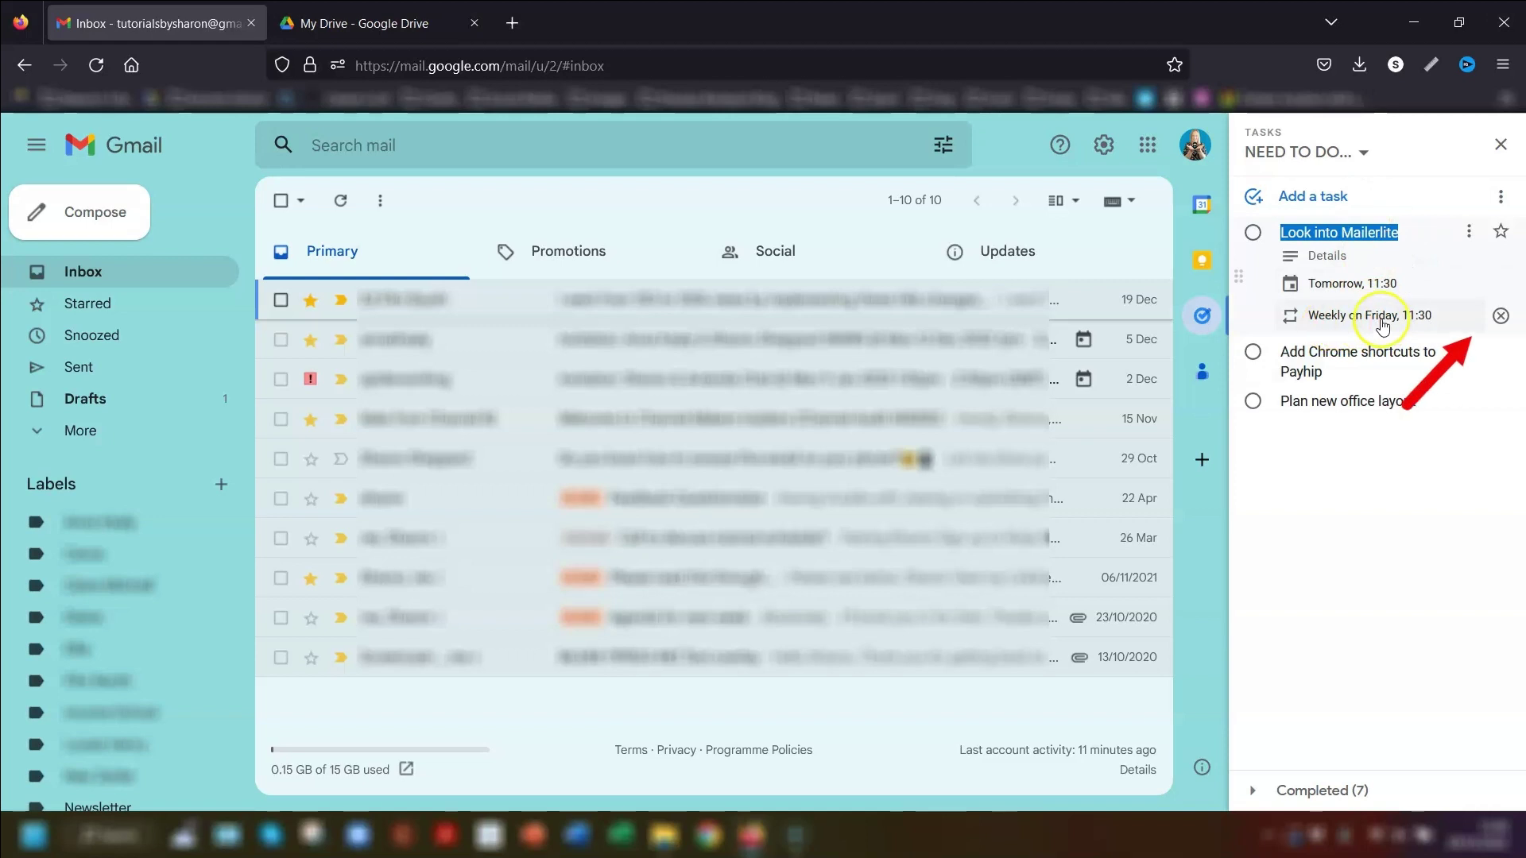
click(1499, 317)
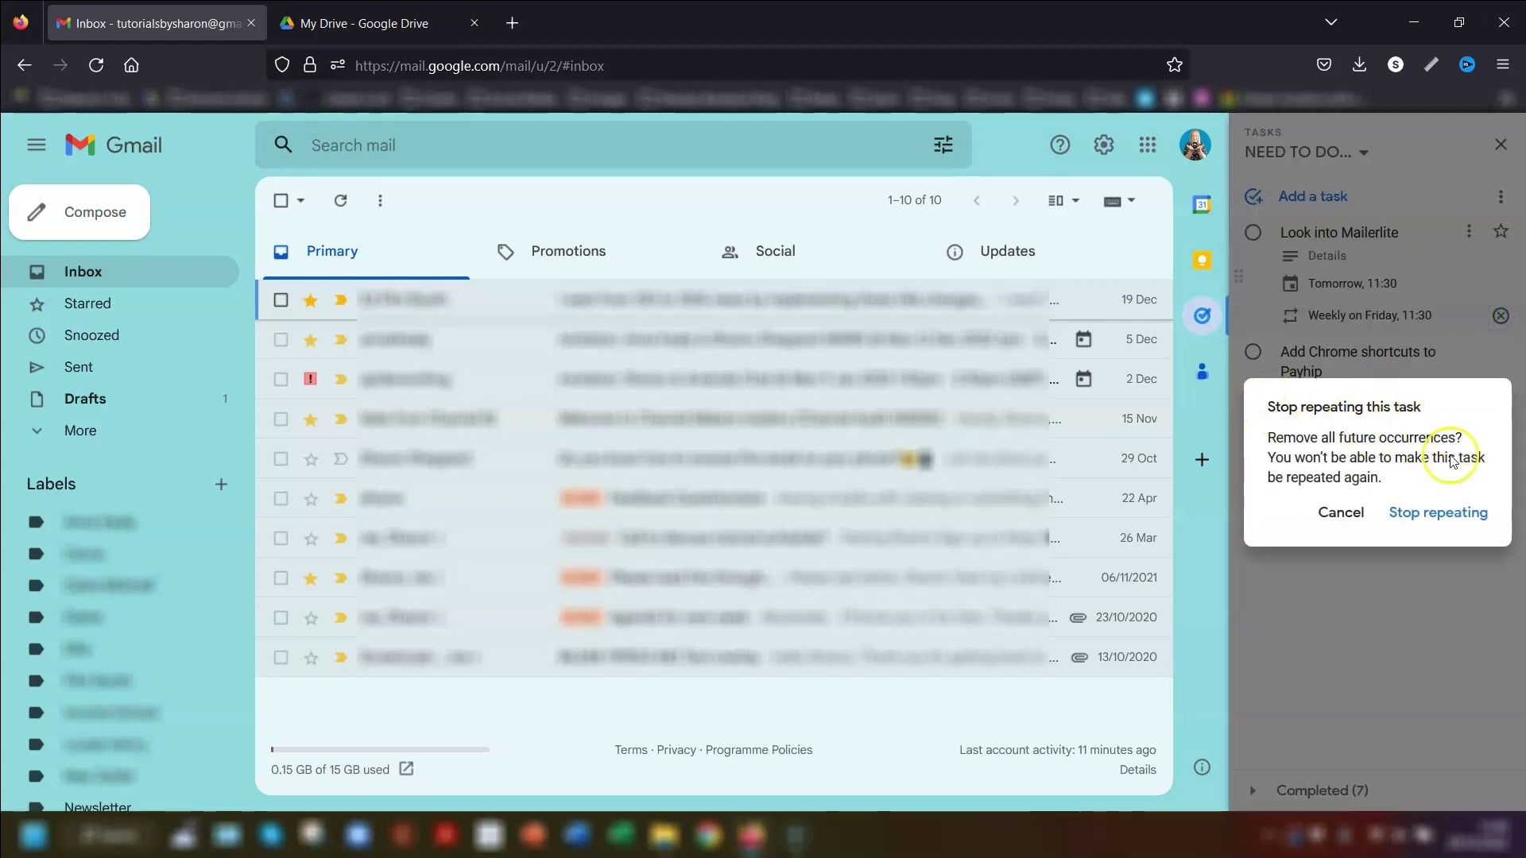
click(1422, 507)
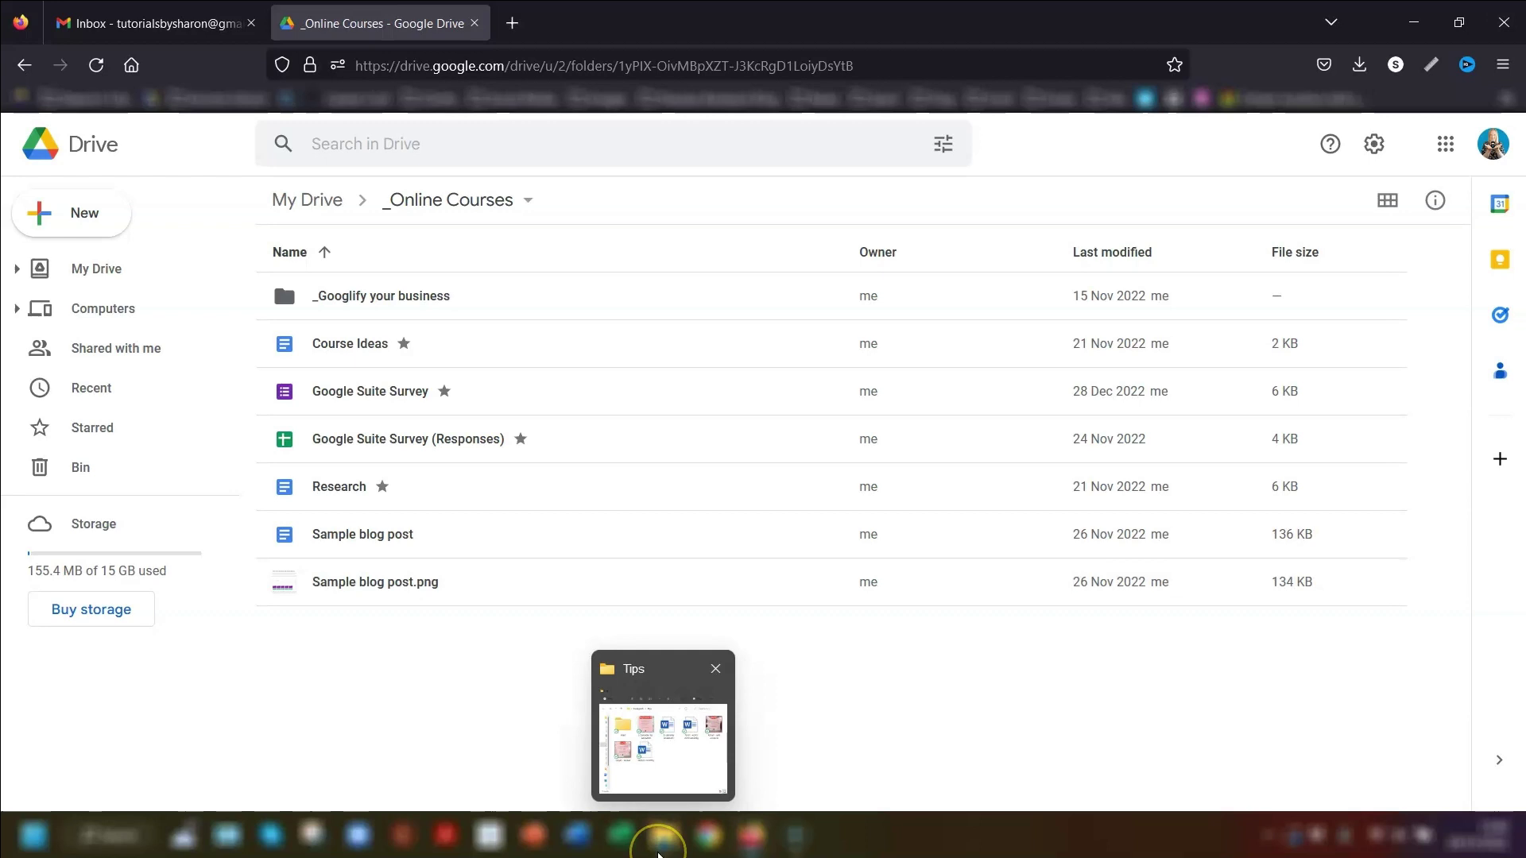
Drag Gmail - add contacts.png and Gmail - unread.png from the Tips folder into _Online Courses.
click(658, 855)
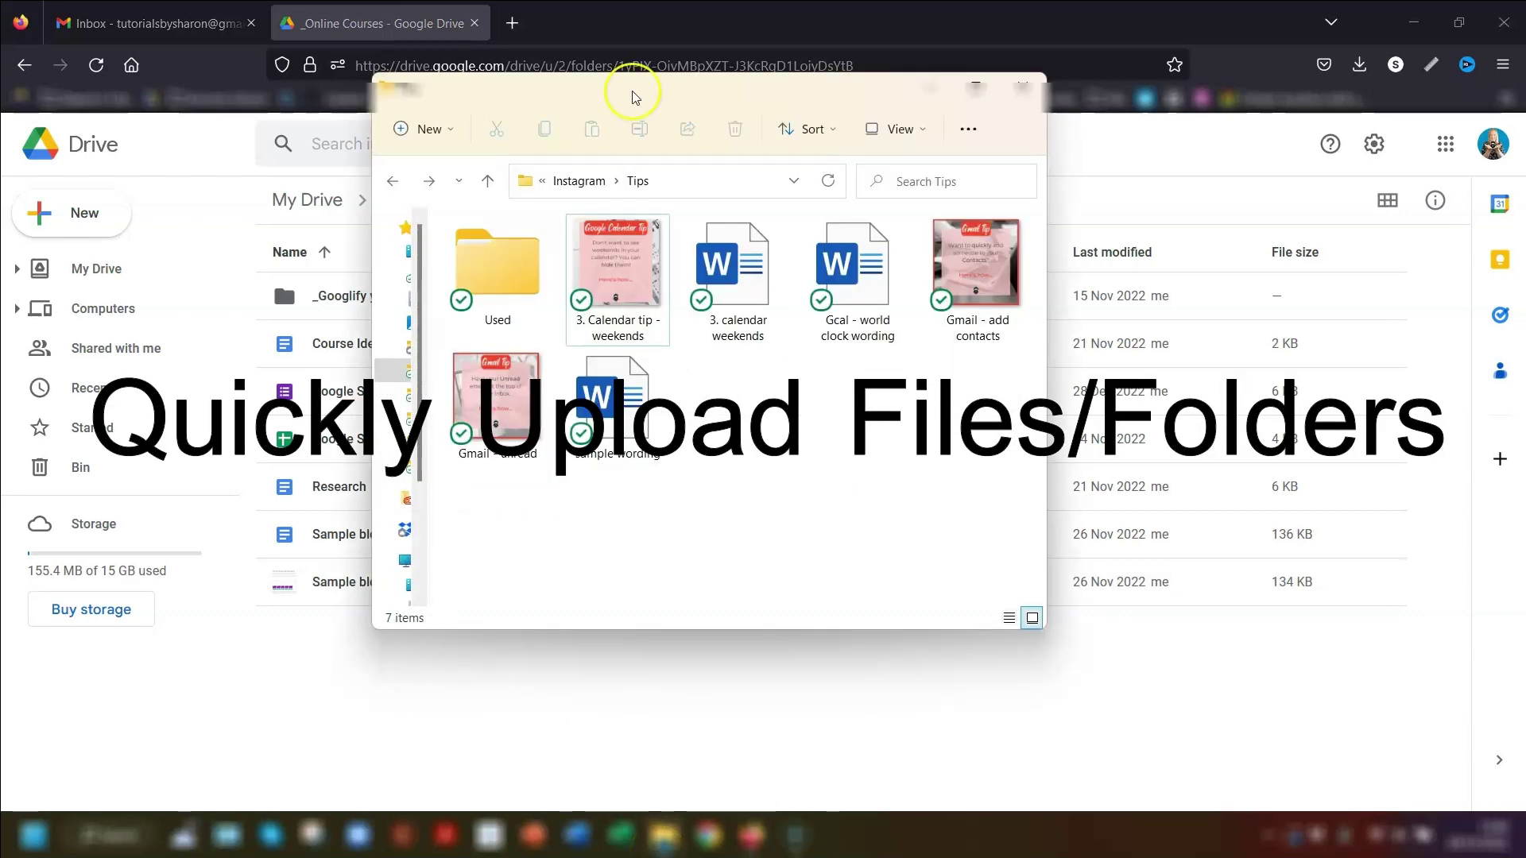
drag(756, 75, 1038, 70)
drag(1276, 306, 503, 524)
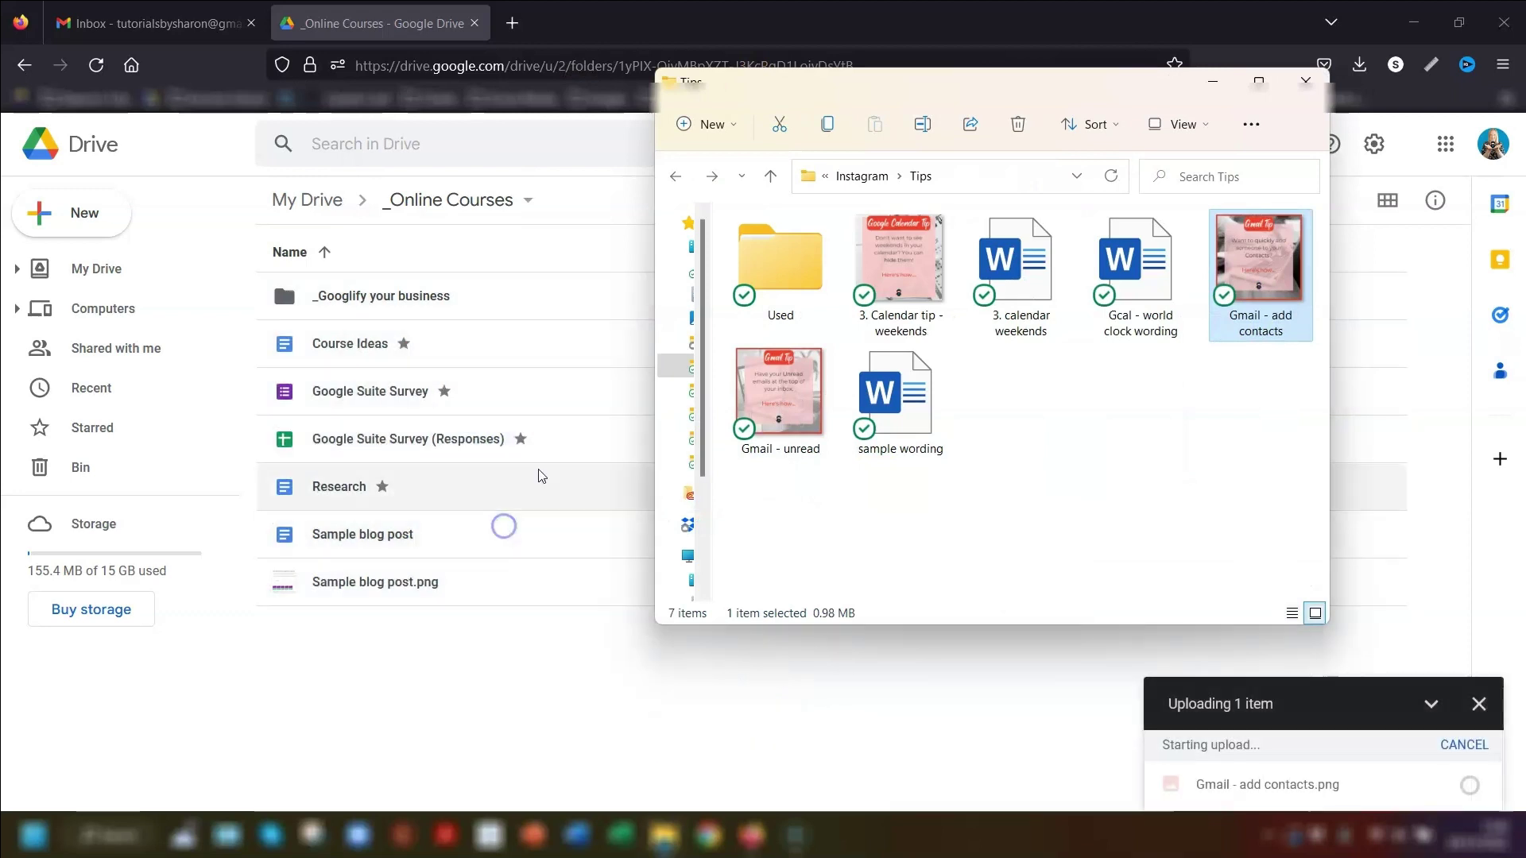
drag(780, 393, 453, 584)
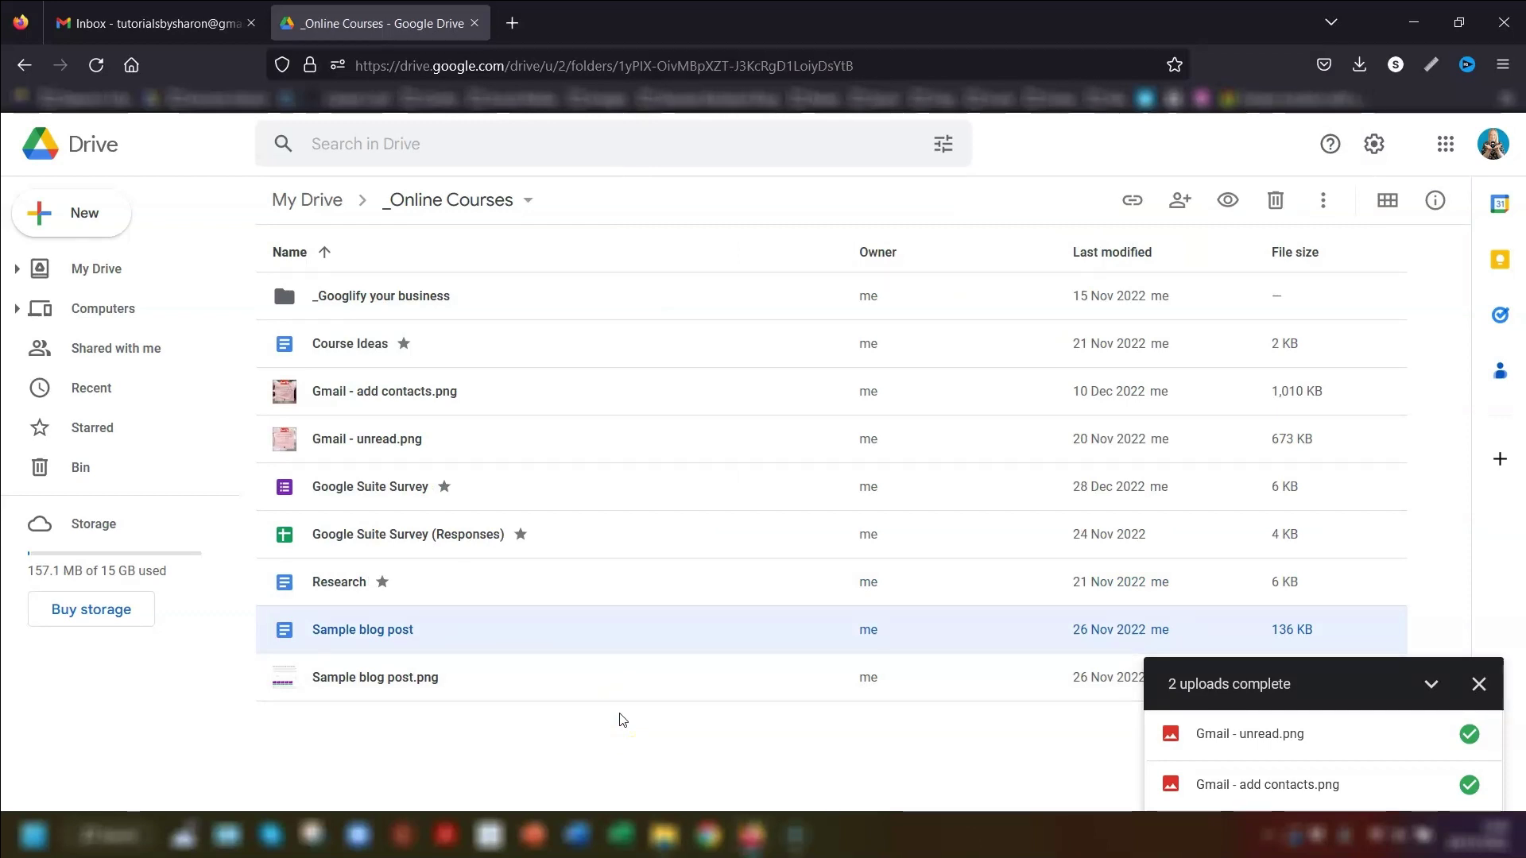
click(591, 745)
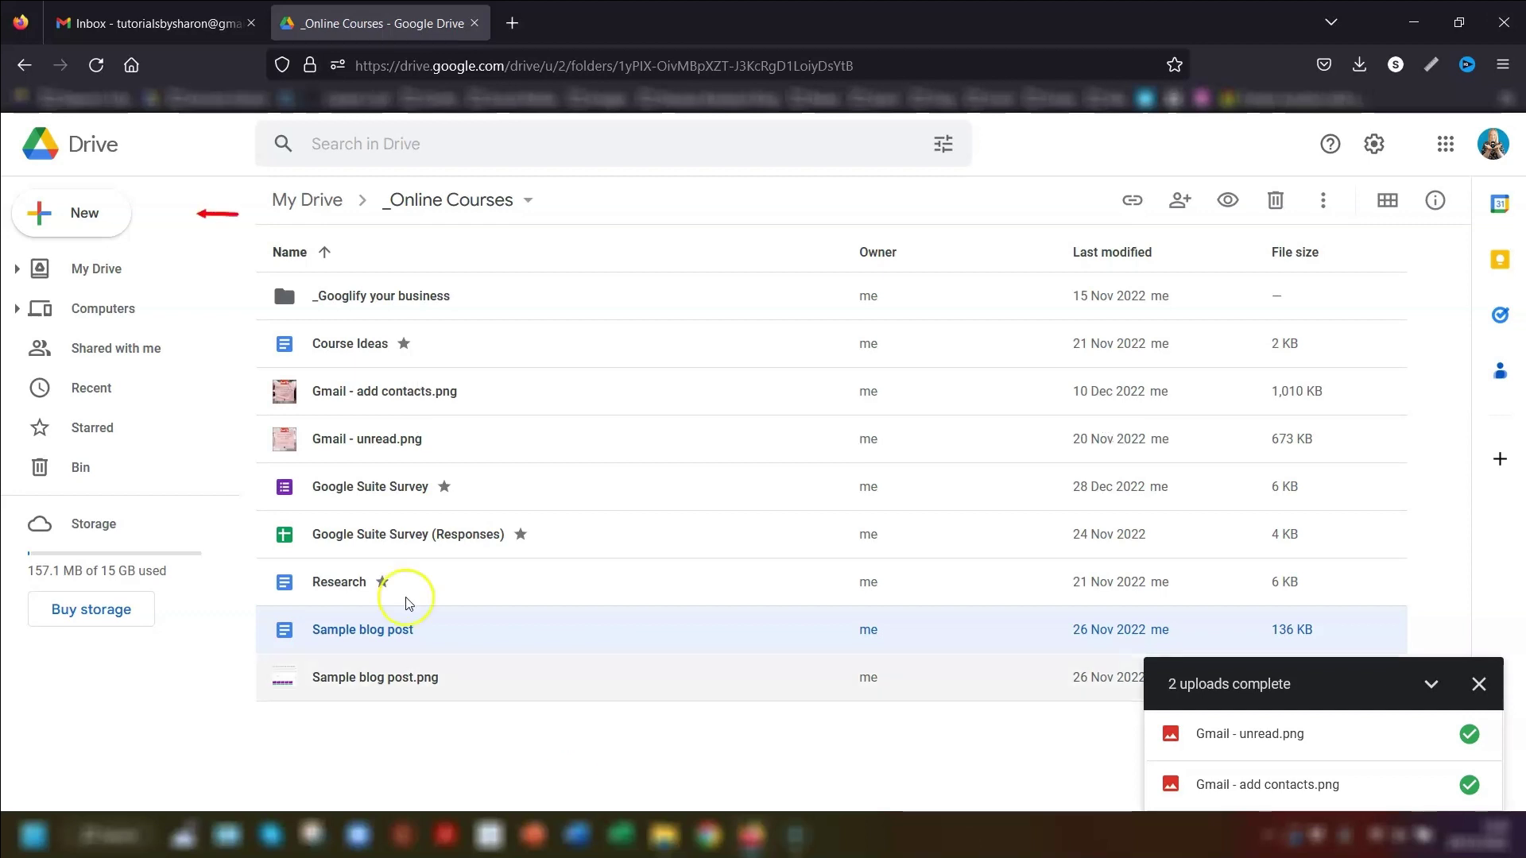
Start a new Google Docs document from a template via Drive's New menu.
click(49, 238)
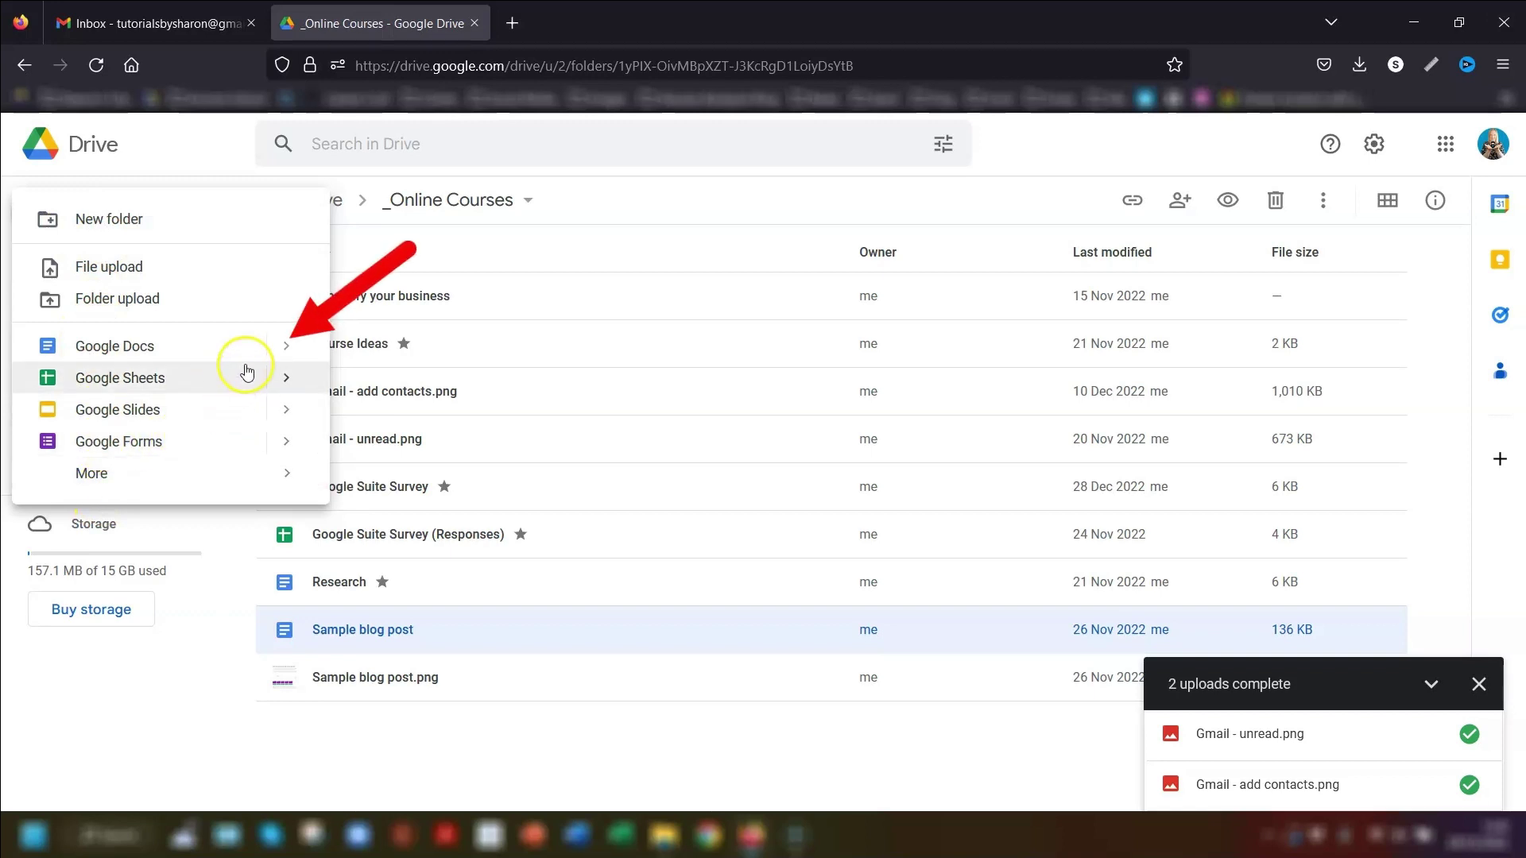
mouse_move(264, 345)
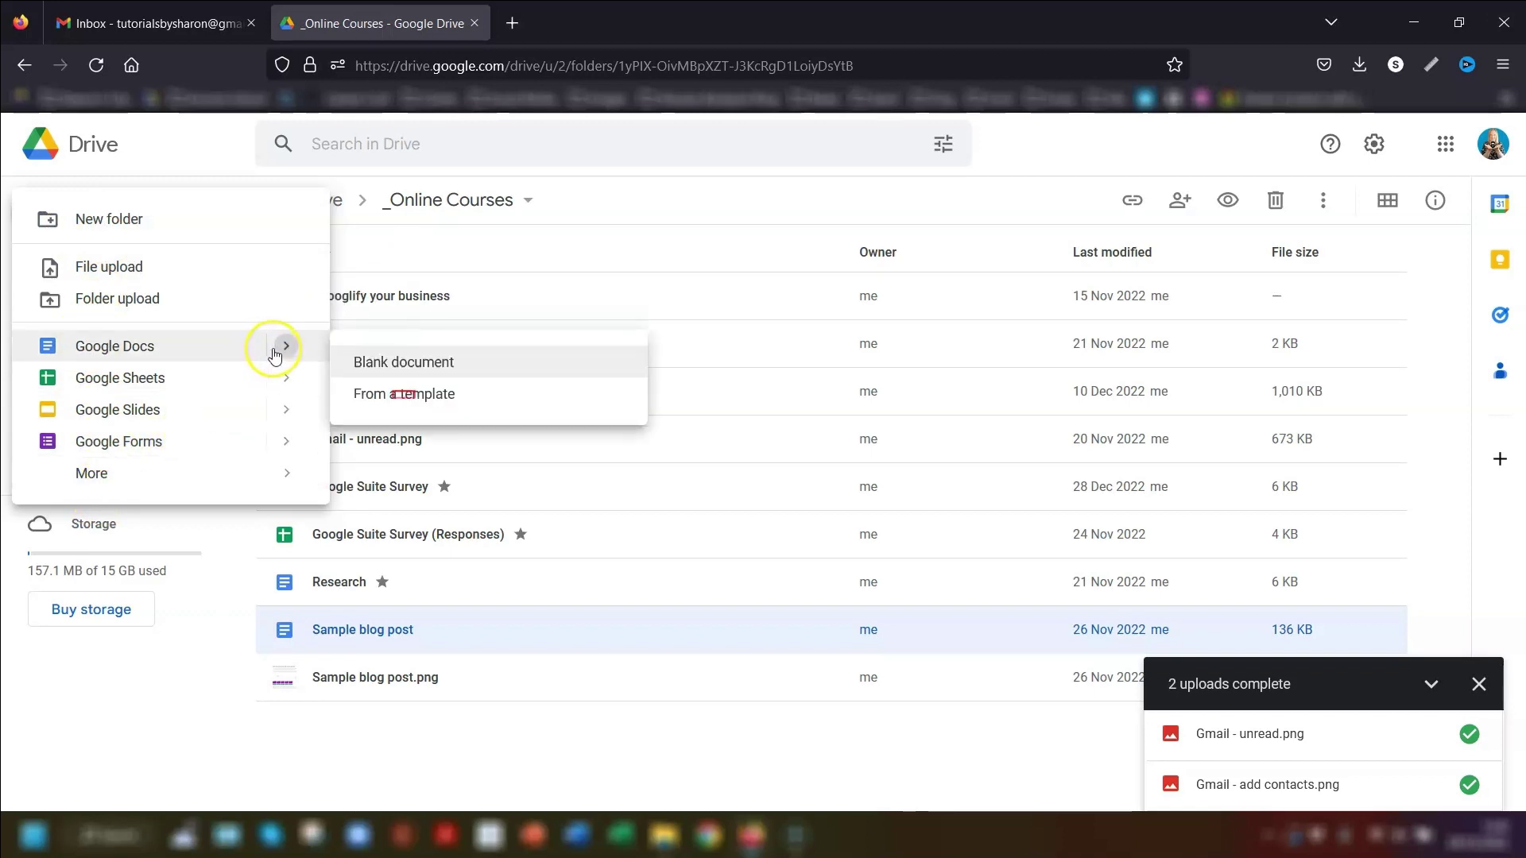
click(421, 395)
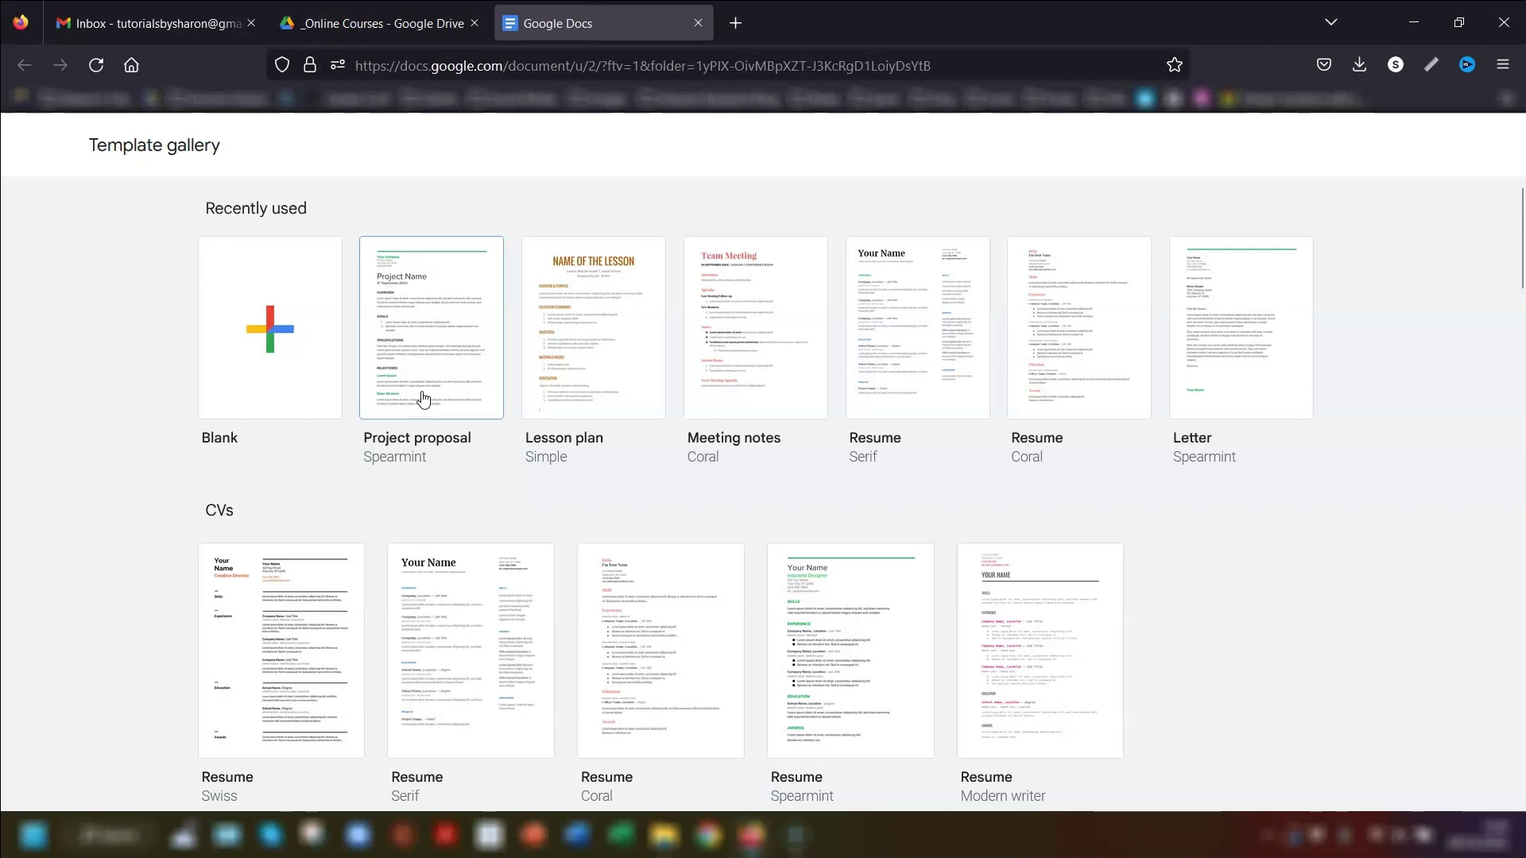
Browse the CV, letter and personal templates, then close the template gallery tab.
scroll(478, 408, down, 5)
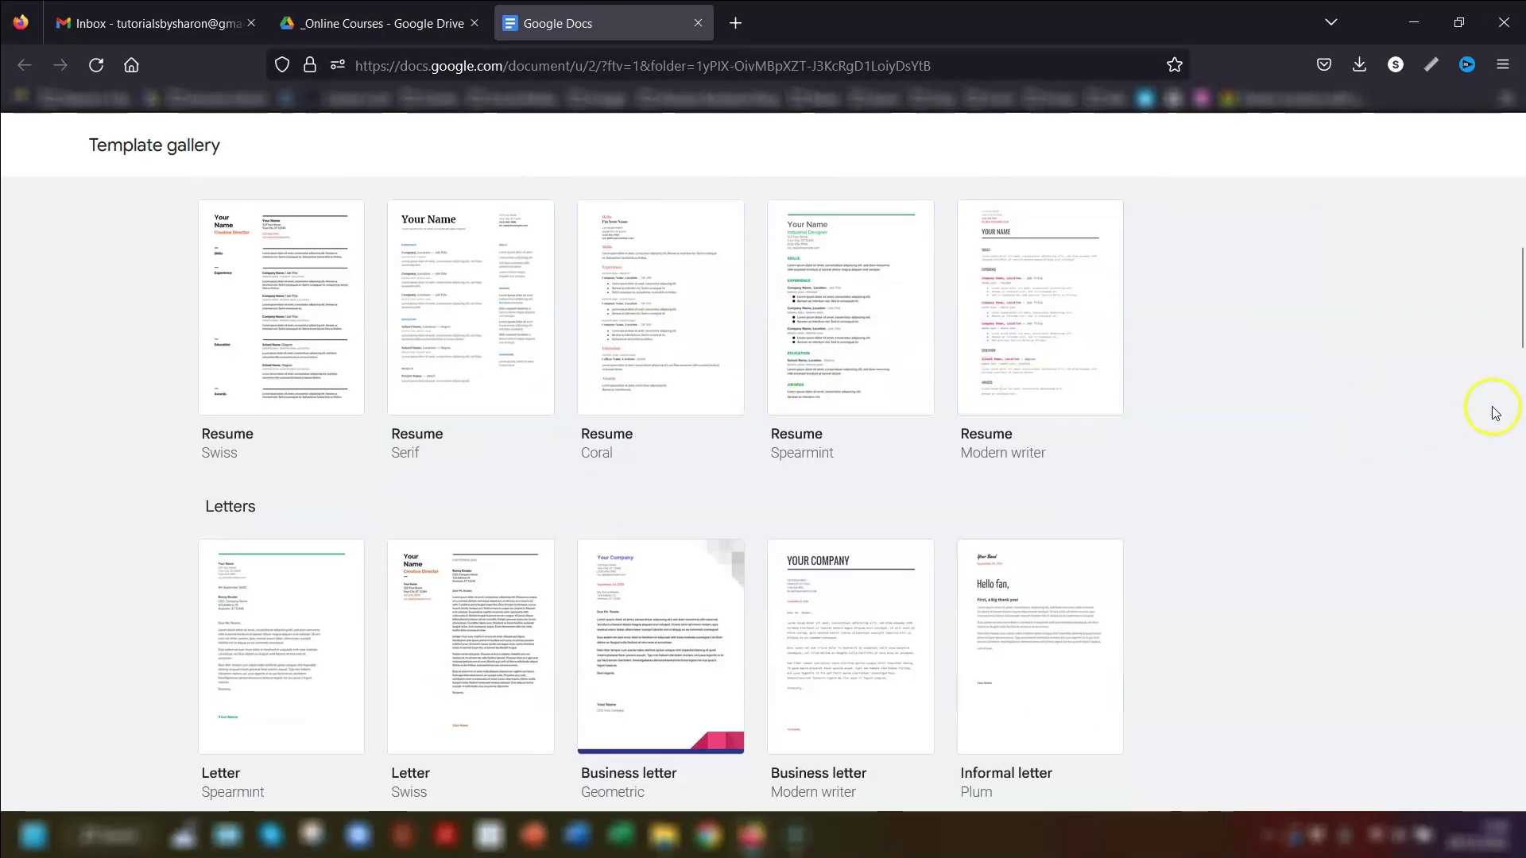
scroll(1494, 413, down, 3)
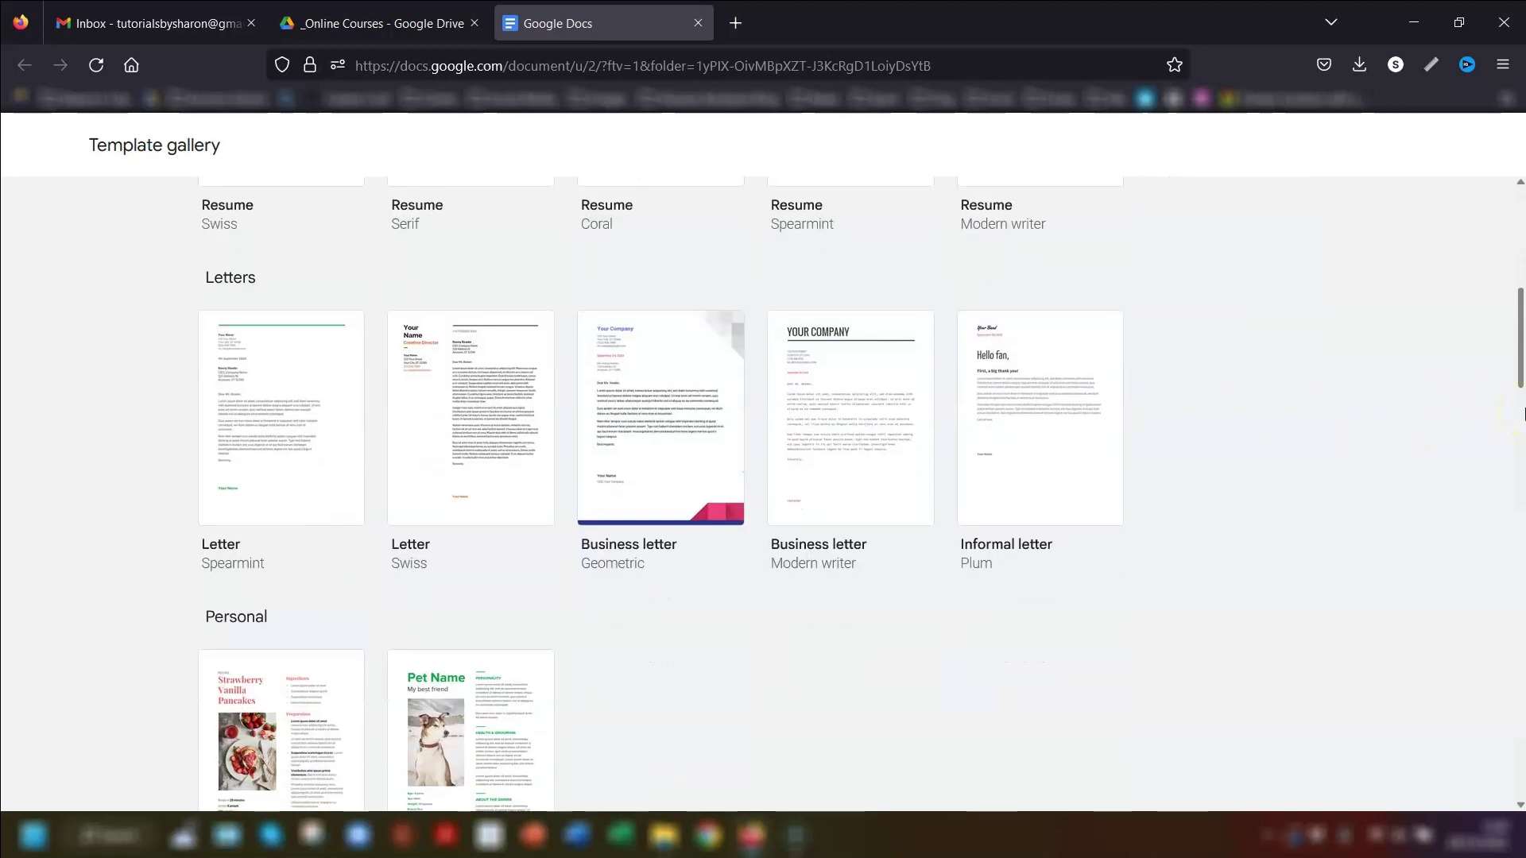
scroll(1522, 414, down, 3)
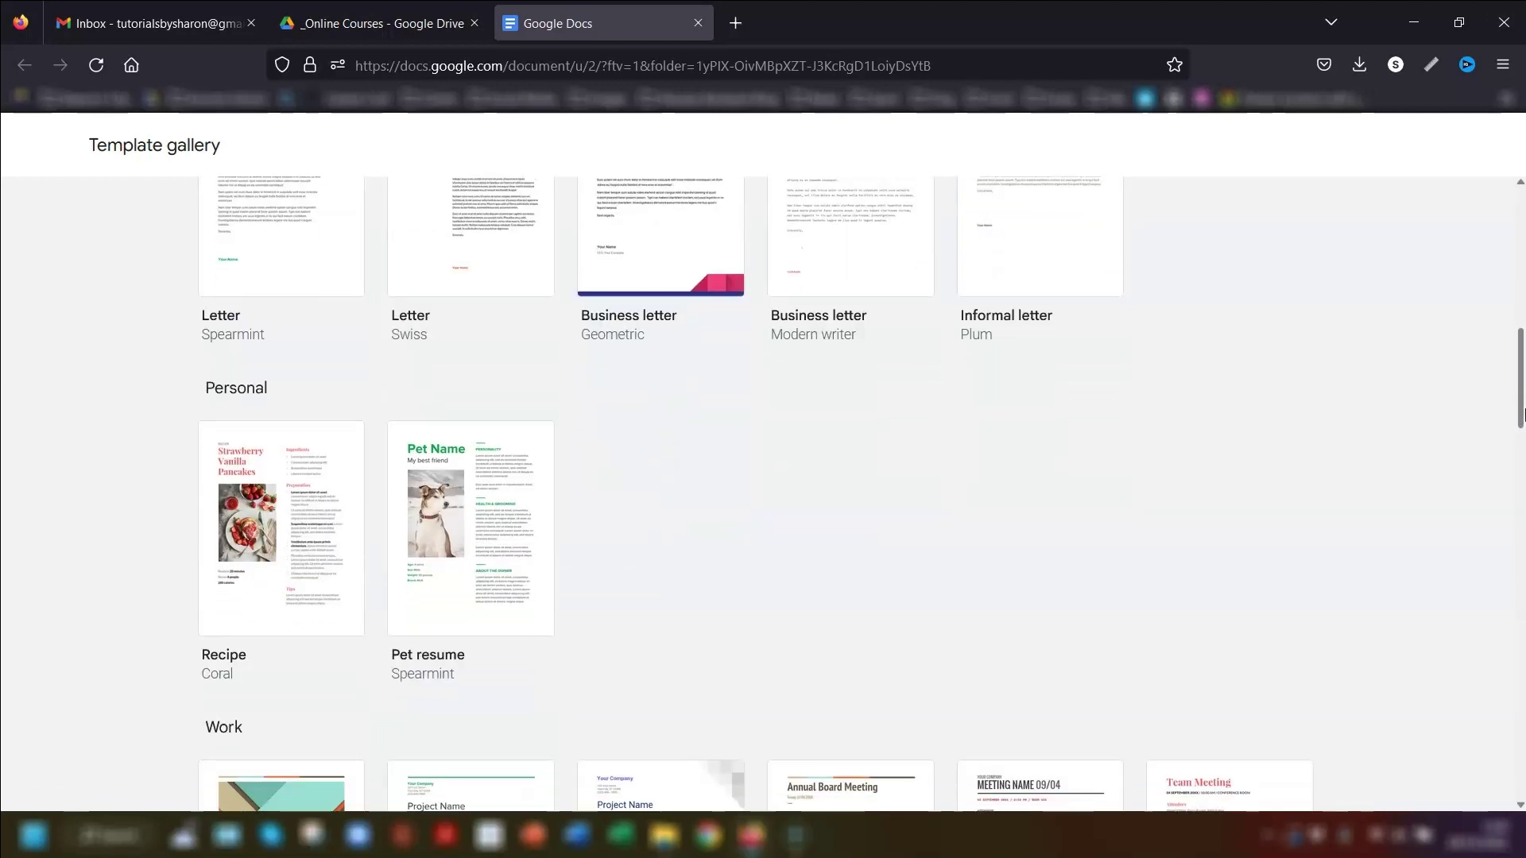
scroll(1522, 414, up, 3)
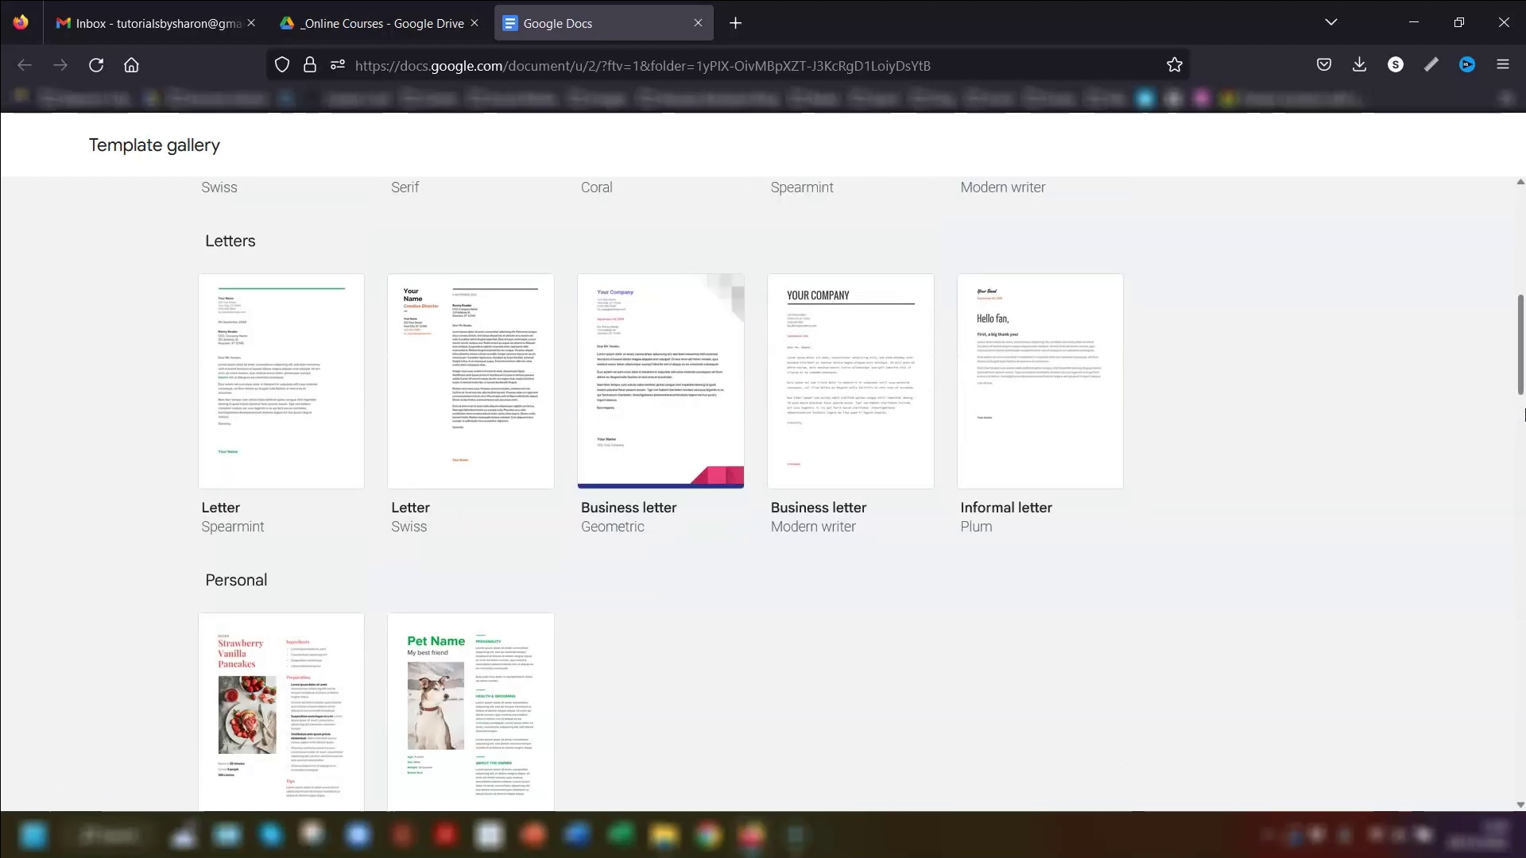
scroll(1521, 414, down, 3)
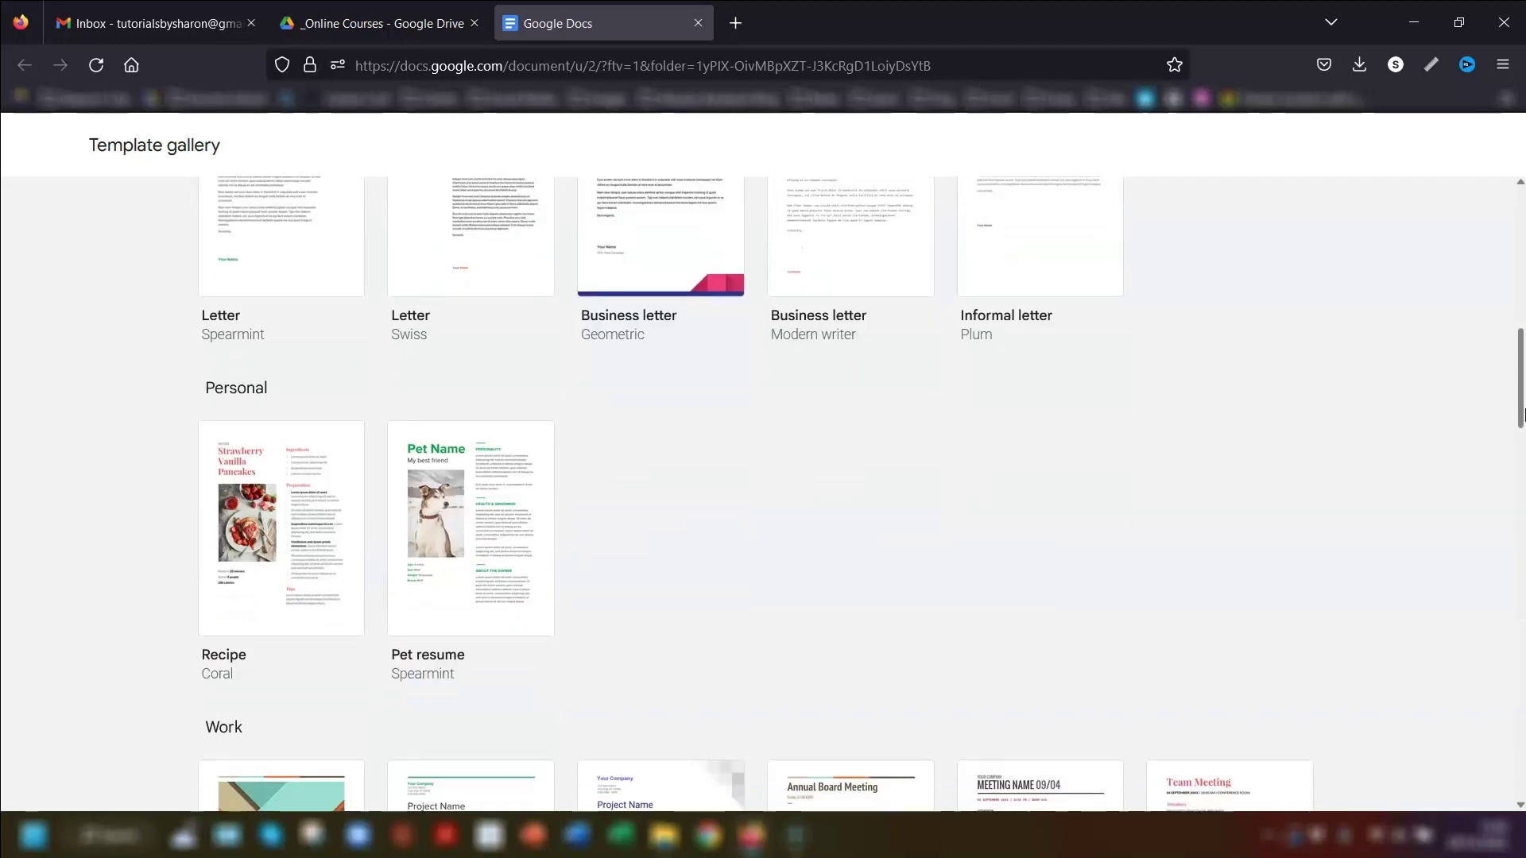
click(697, 23)
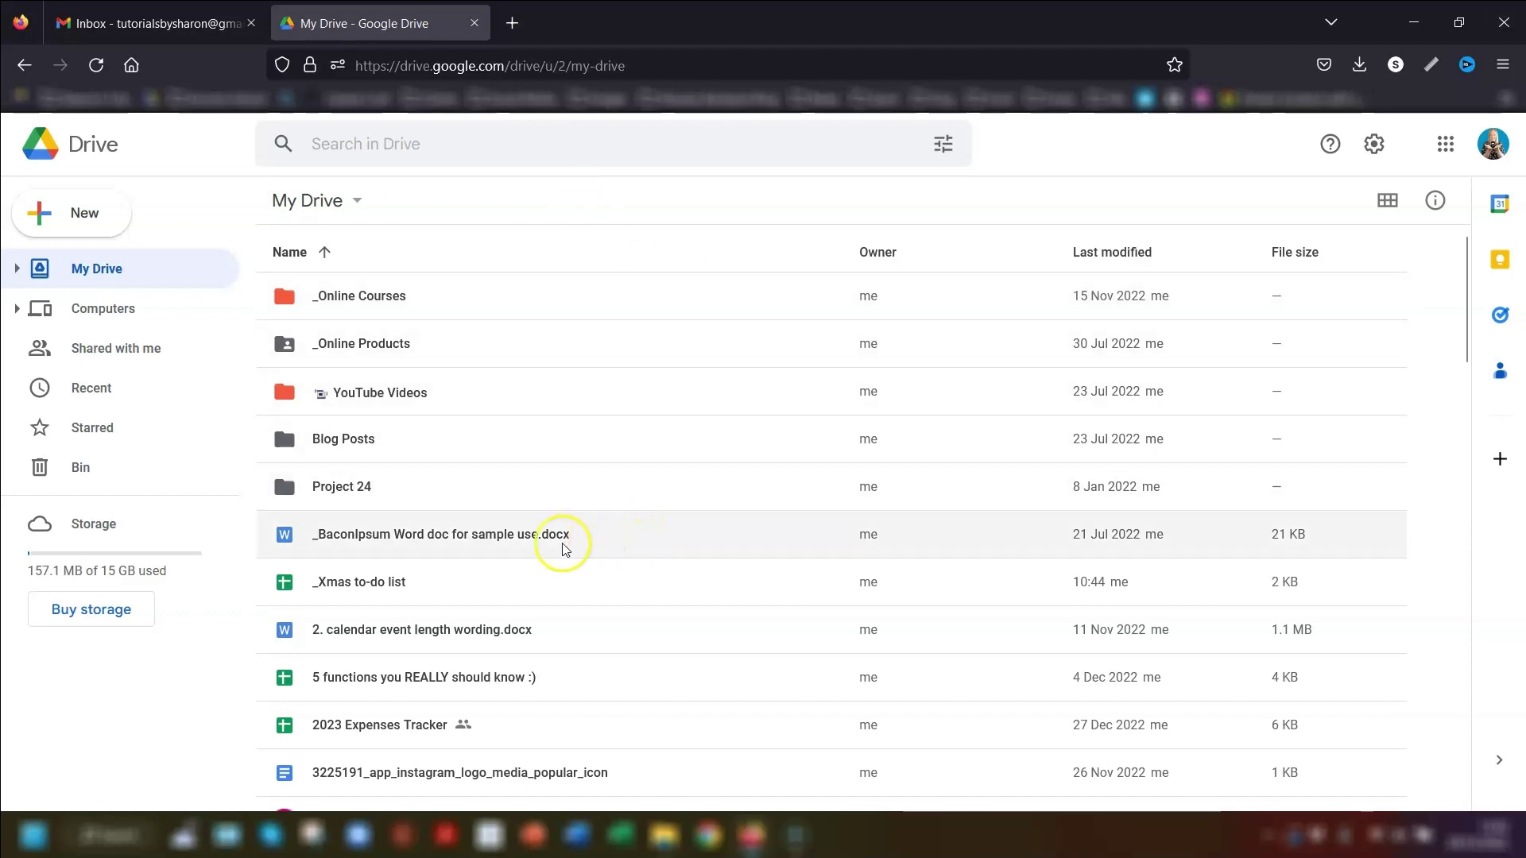
Star the _Xmas to-do list spreadsheet, open it, then view Drive's Starred files.
right_click(407, 581)
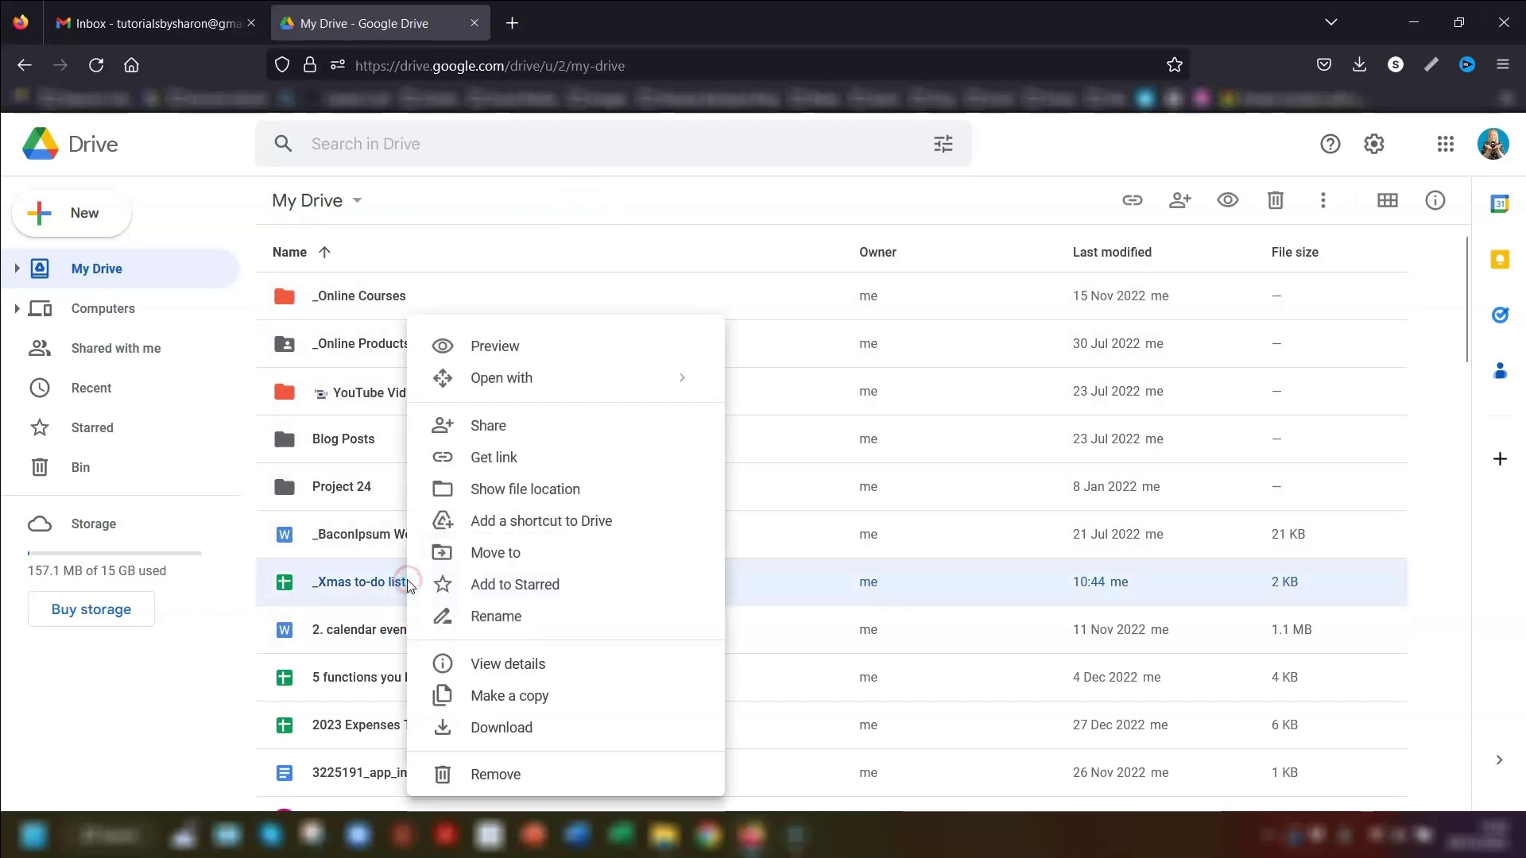
click(530, 588)
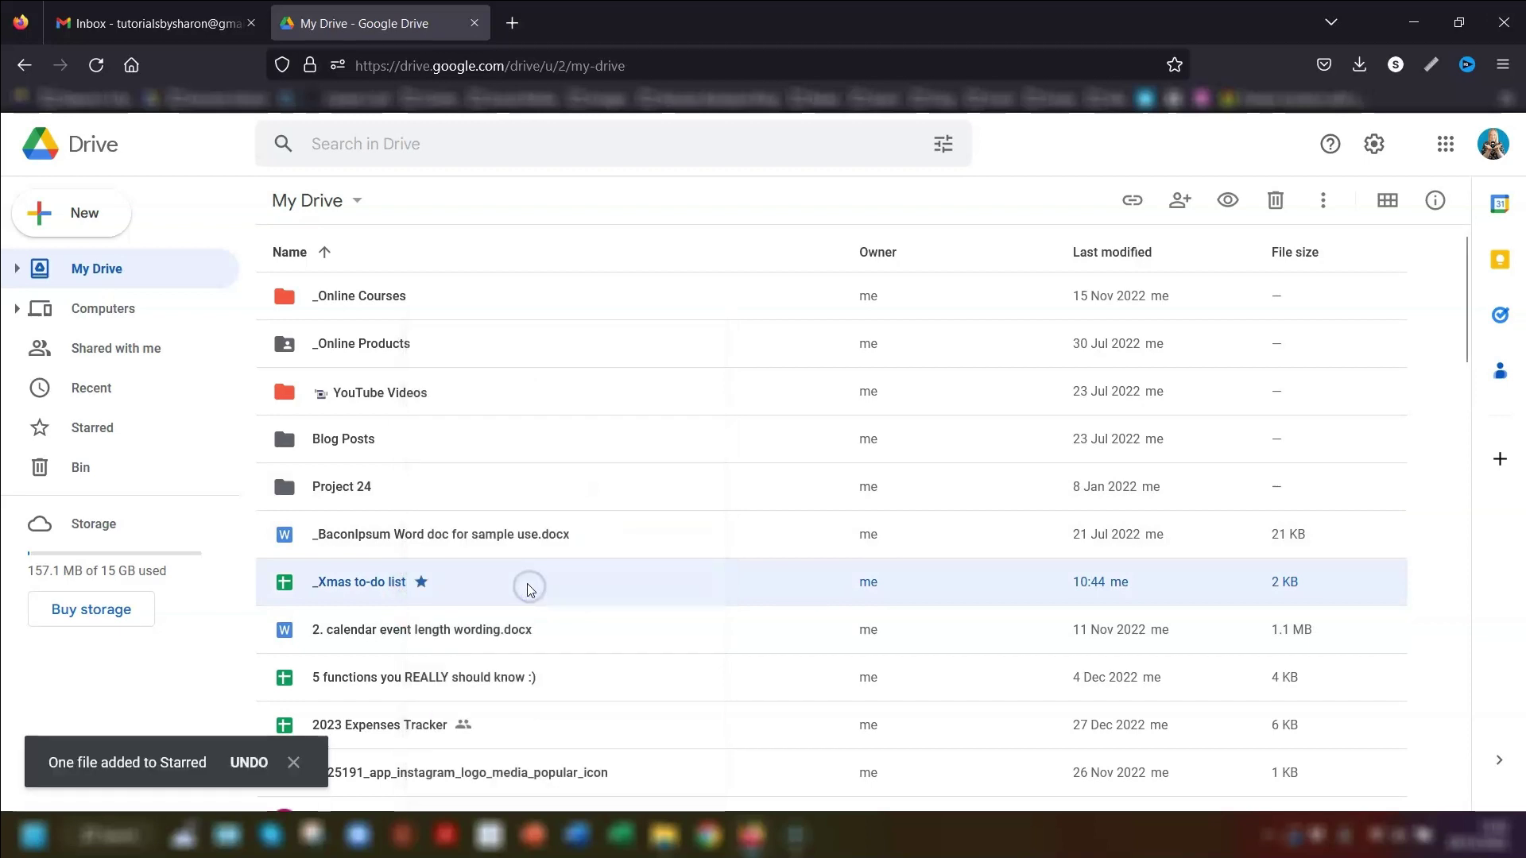
double_click(435, 584)
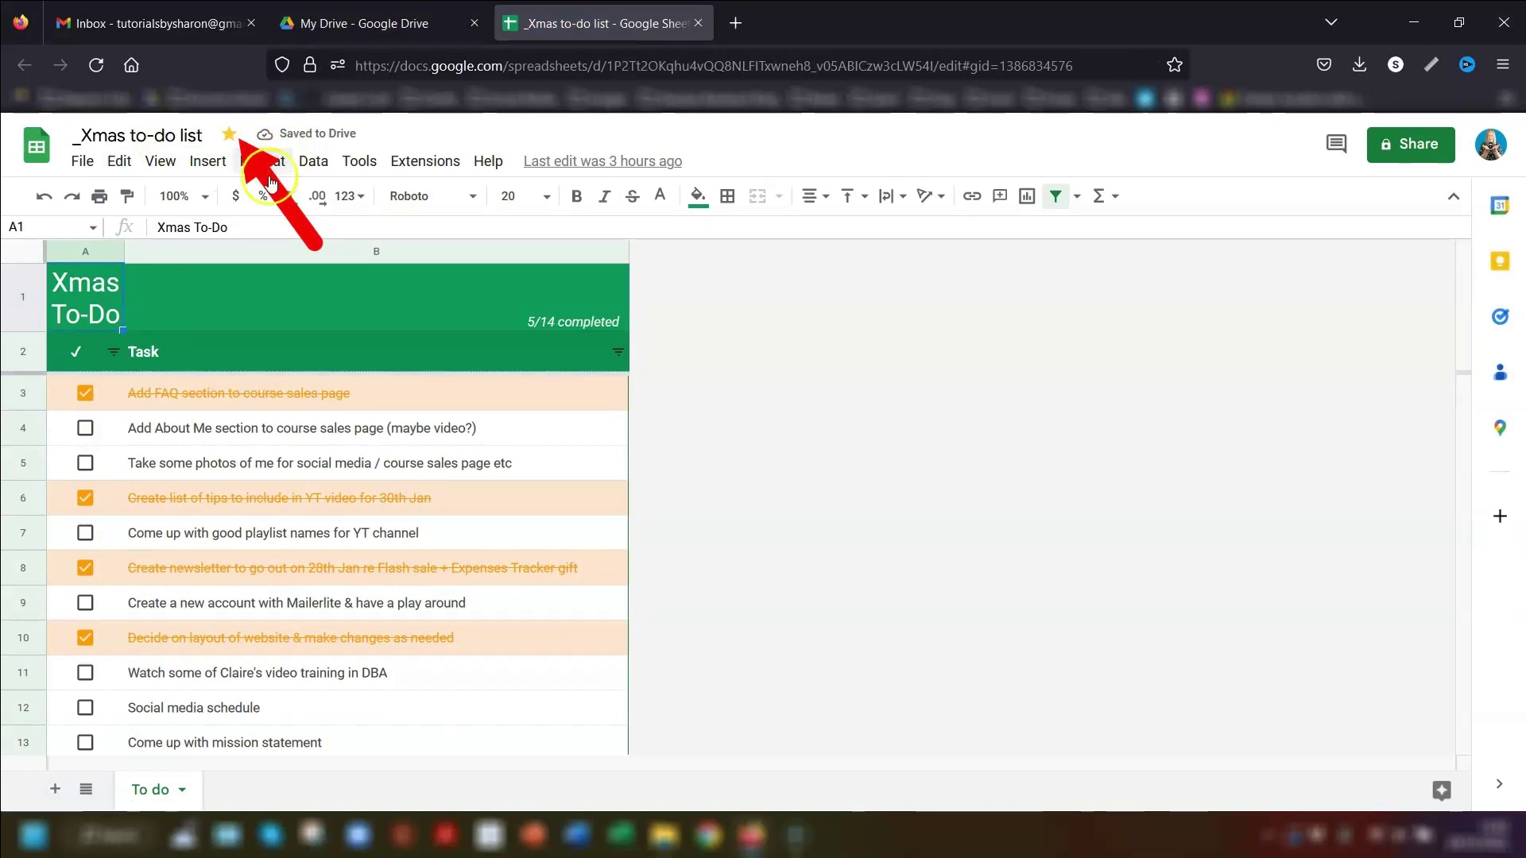
click(429, 23)
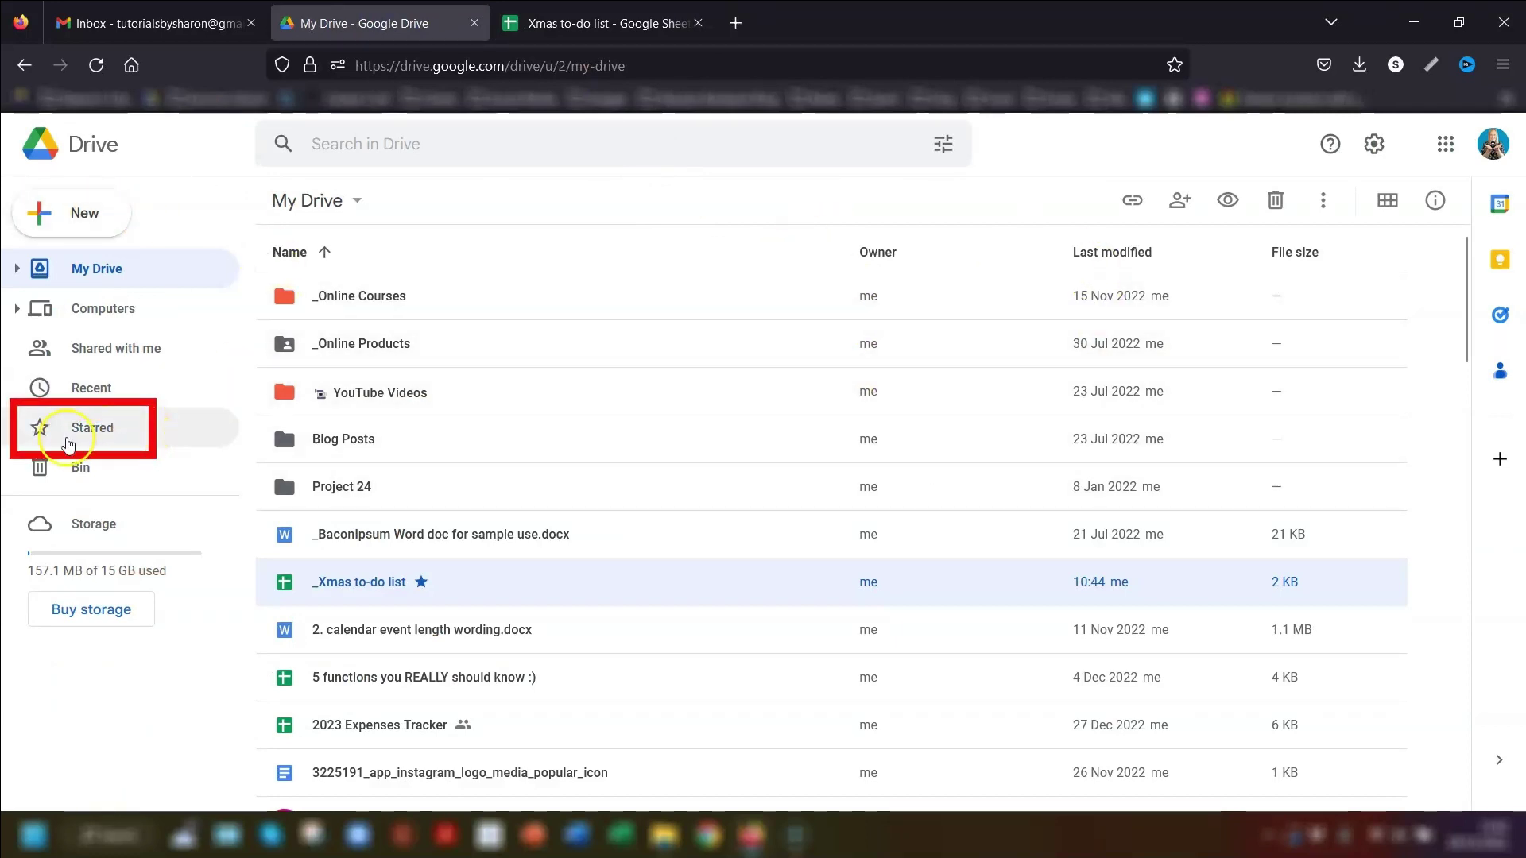
click(92, 429)
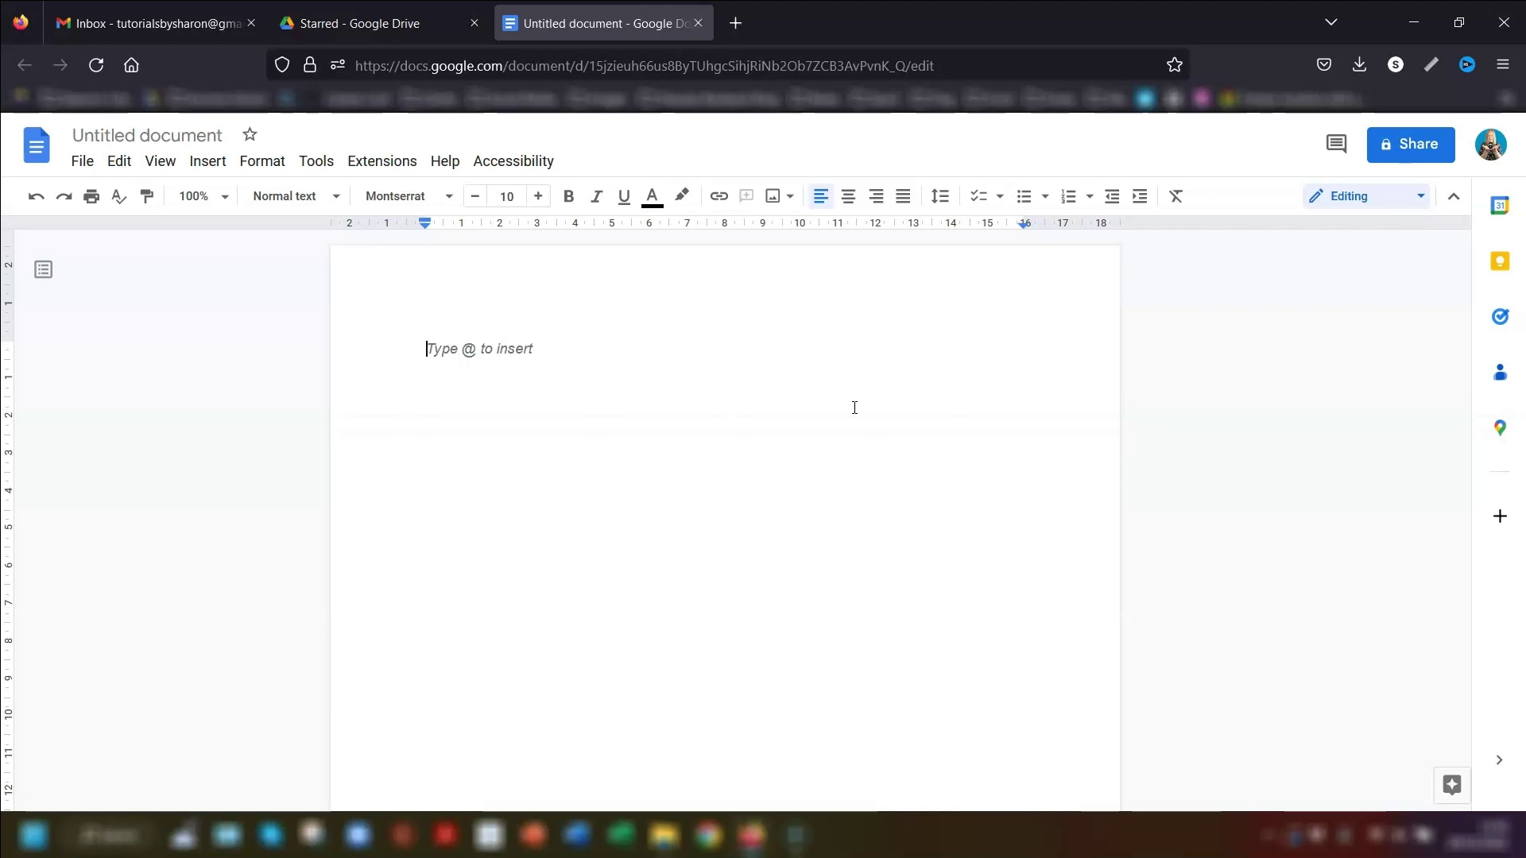
Type (c) for a © symbol, then add a calender→calendar substitution in Preferences.
text((c))
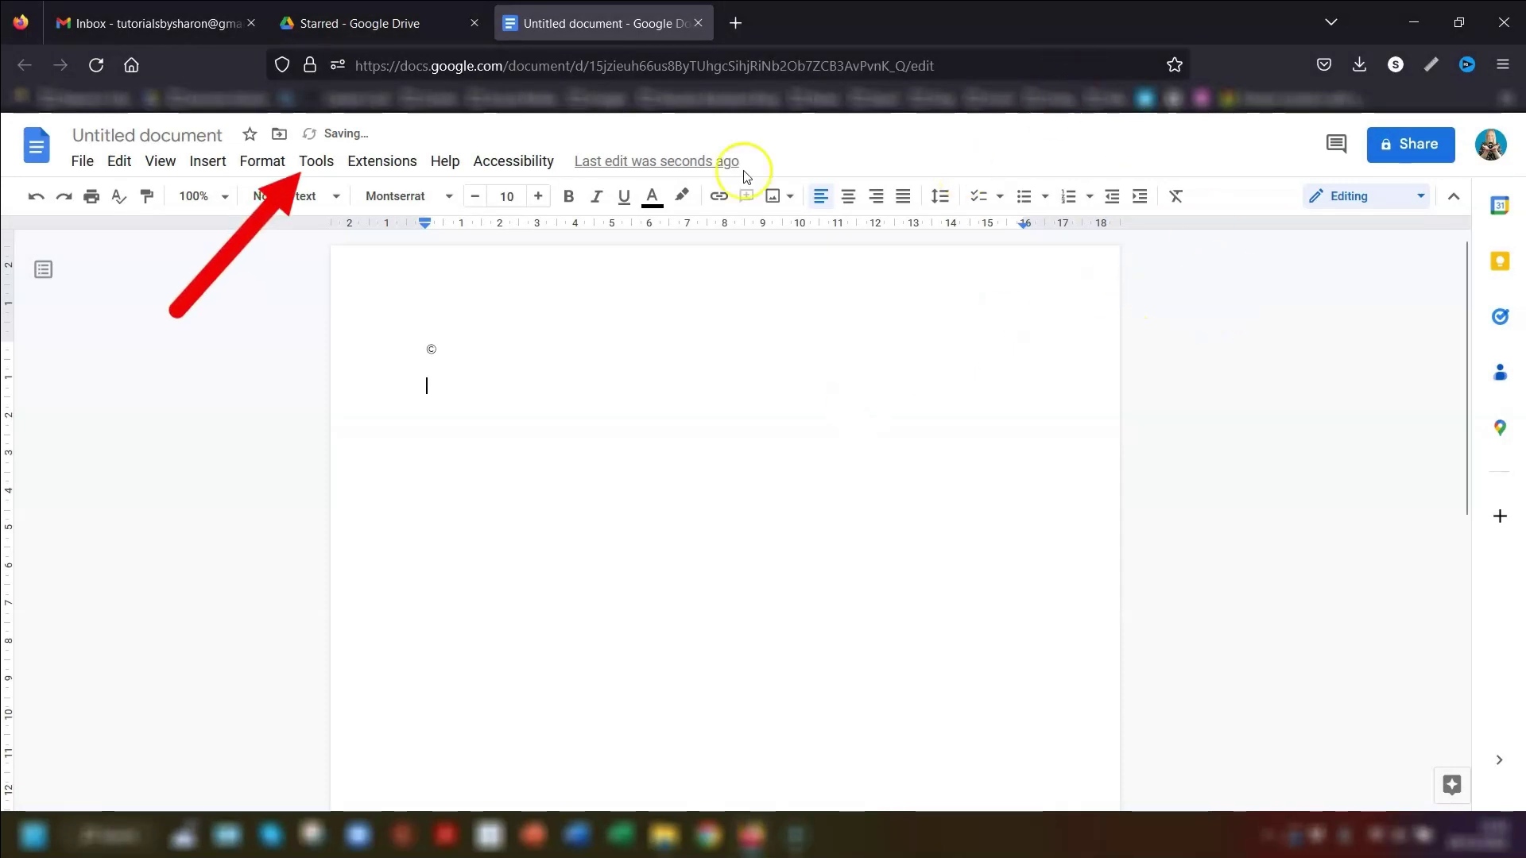
click(305, 161)
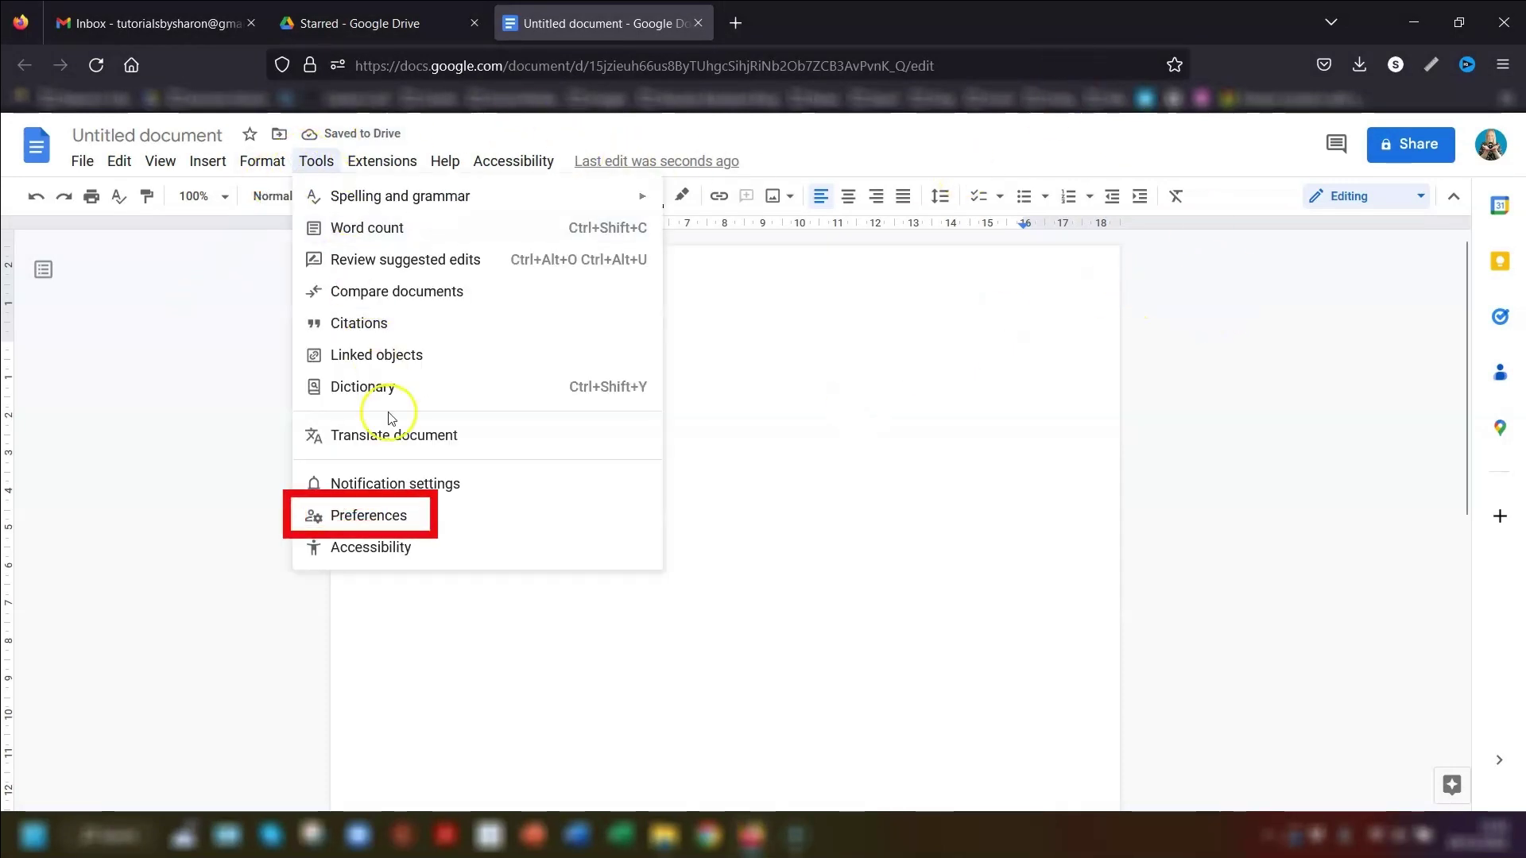
click(393, 514)
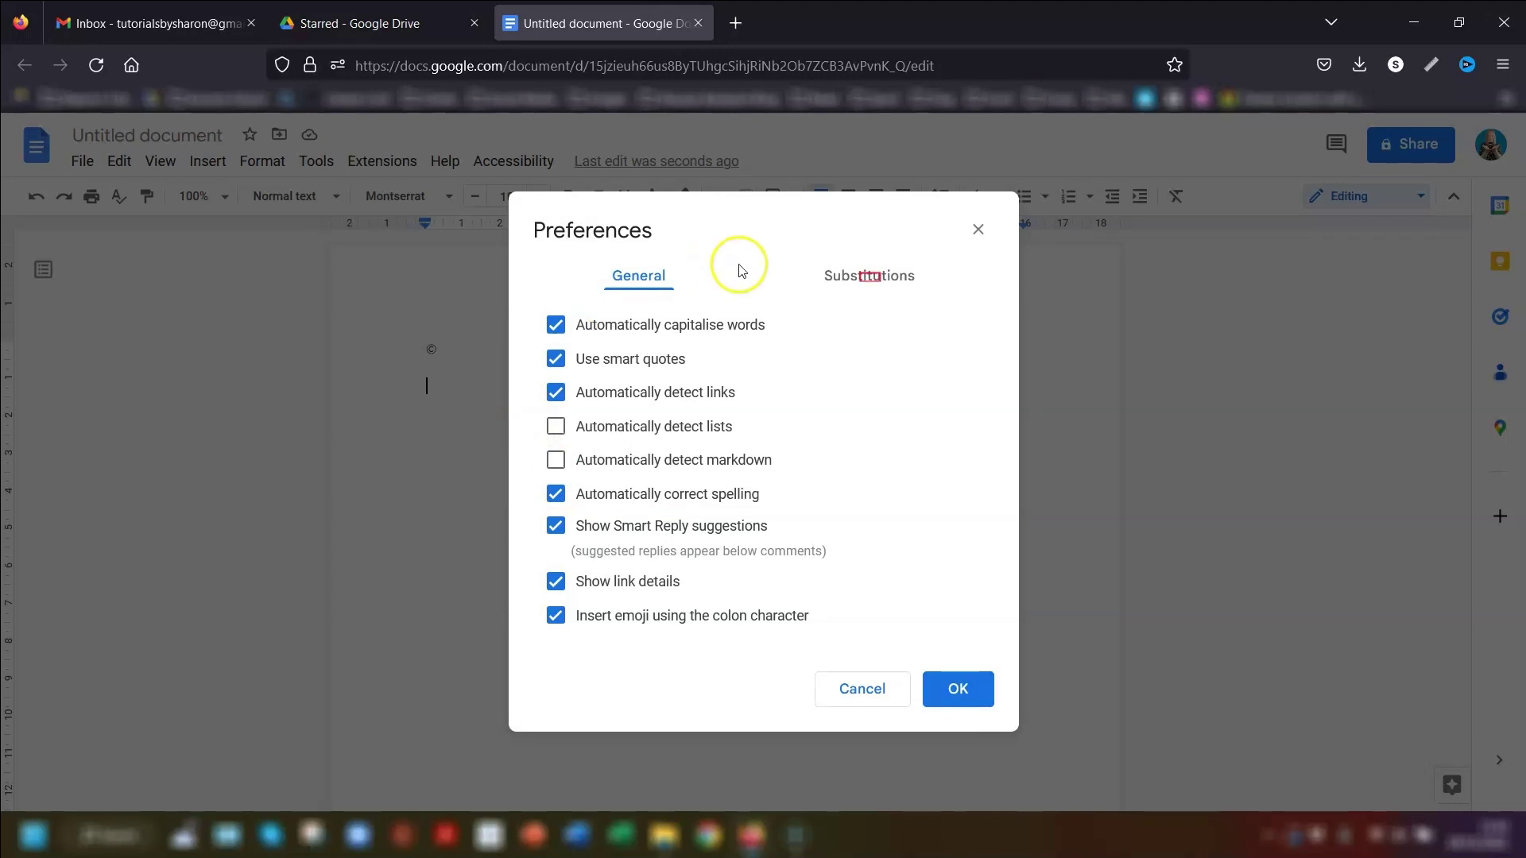
click(893, 280)
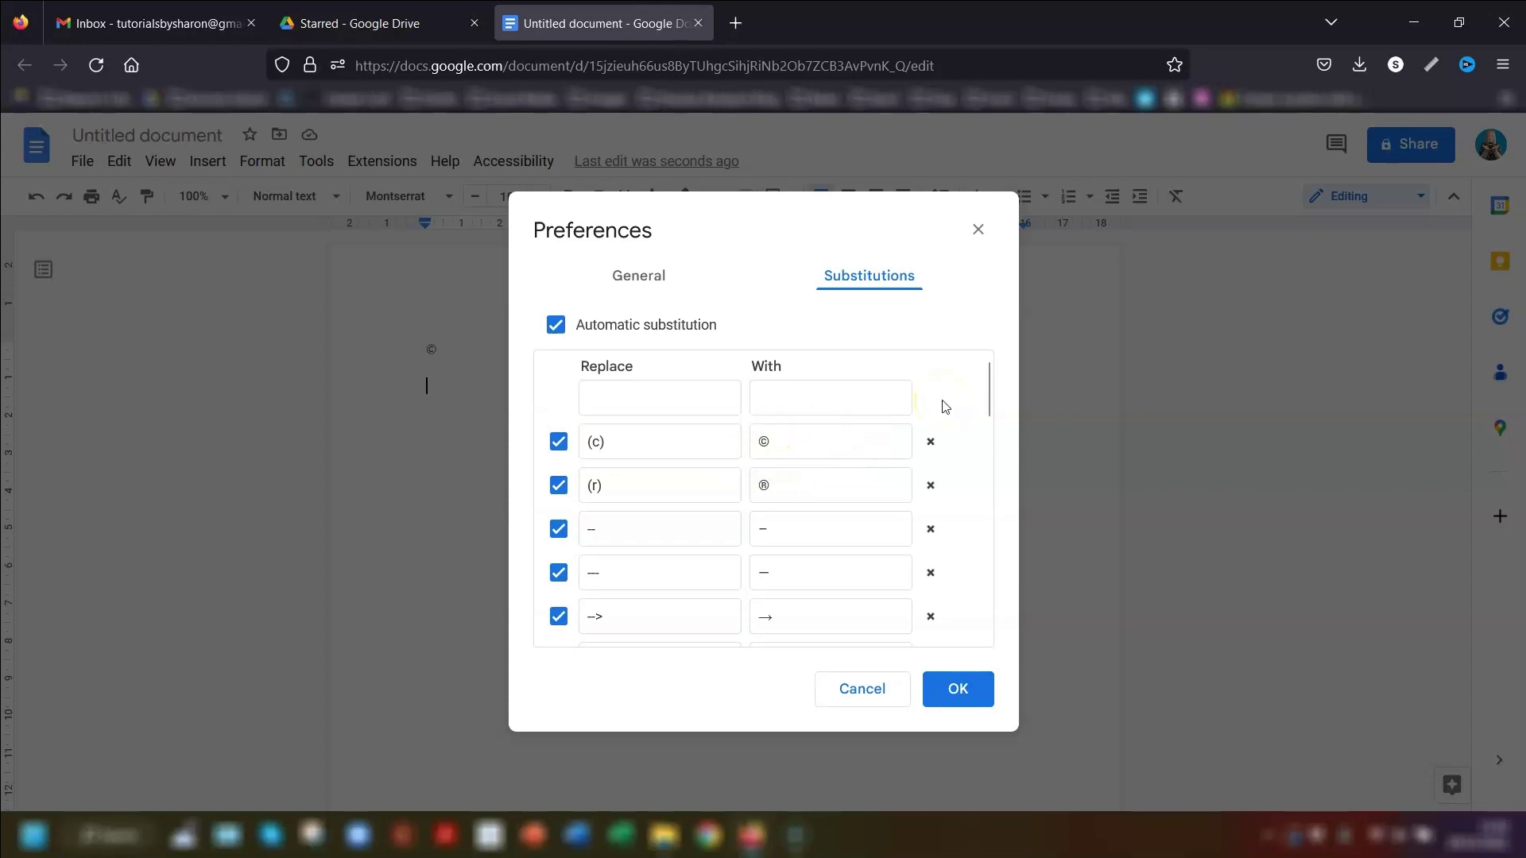
click(680, 396)
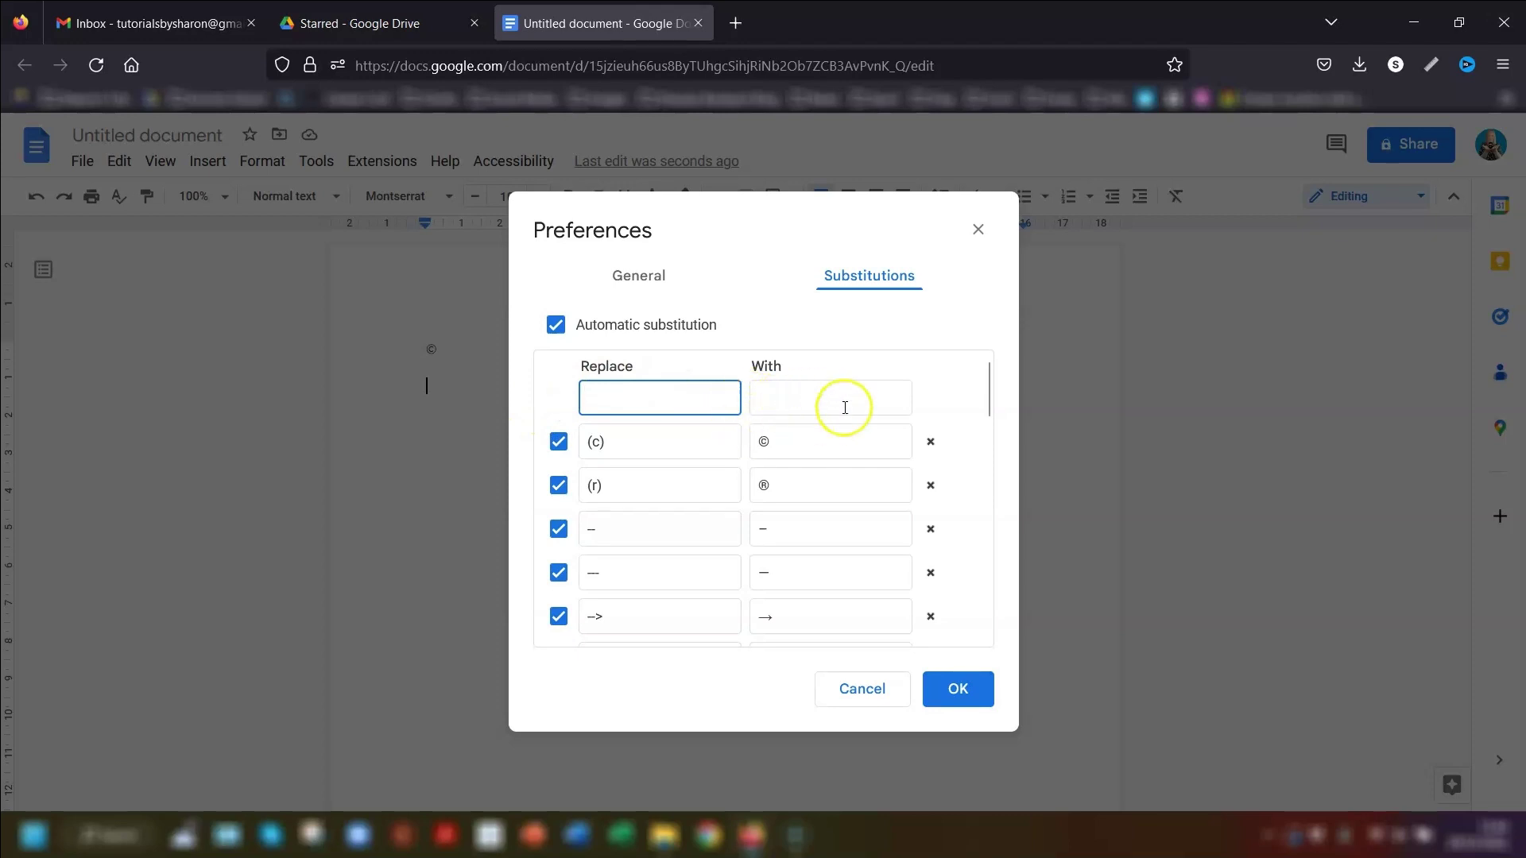
click(790, 395)
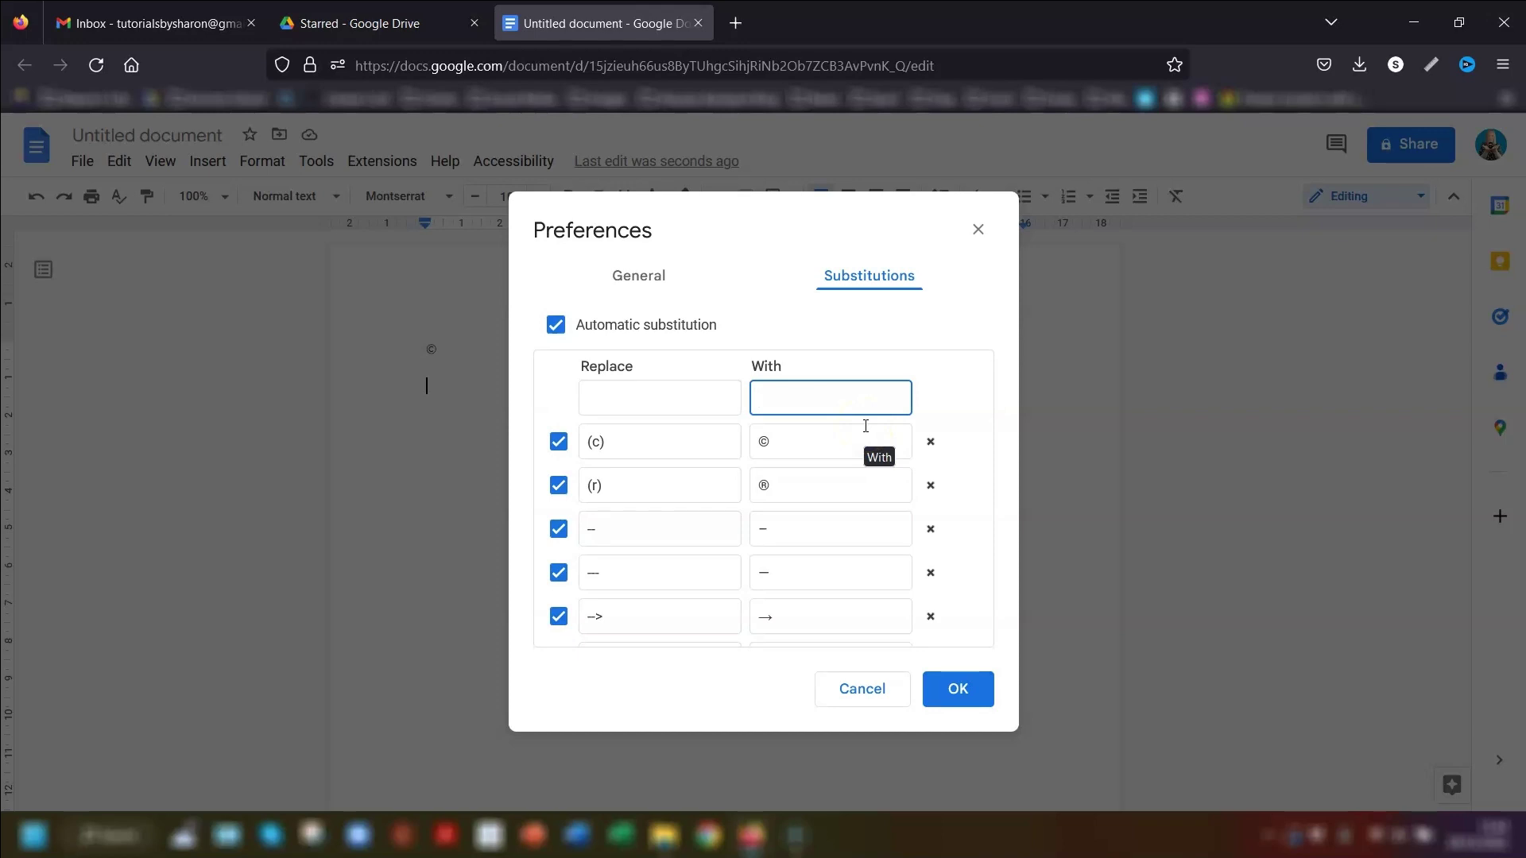
click(645, 397)
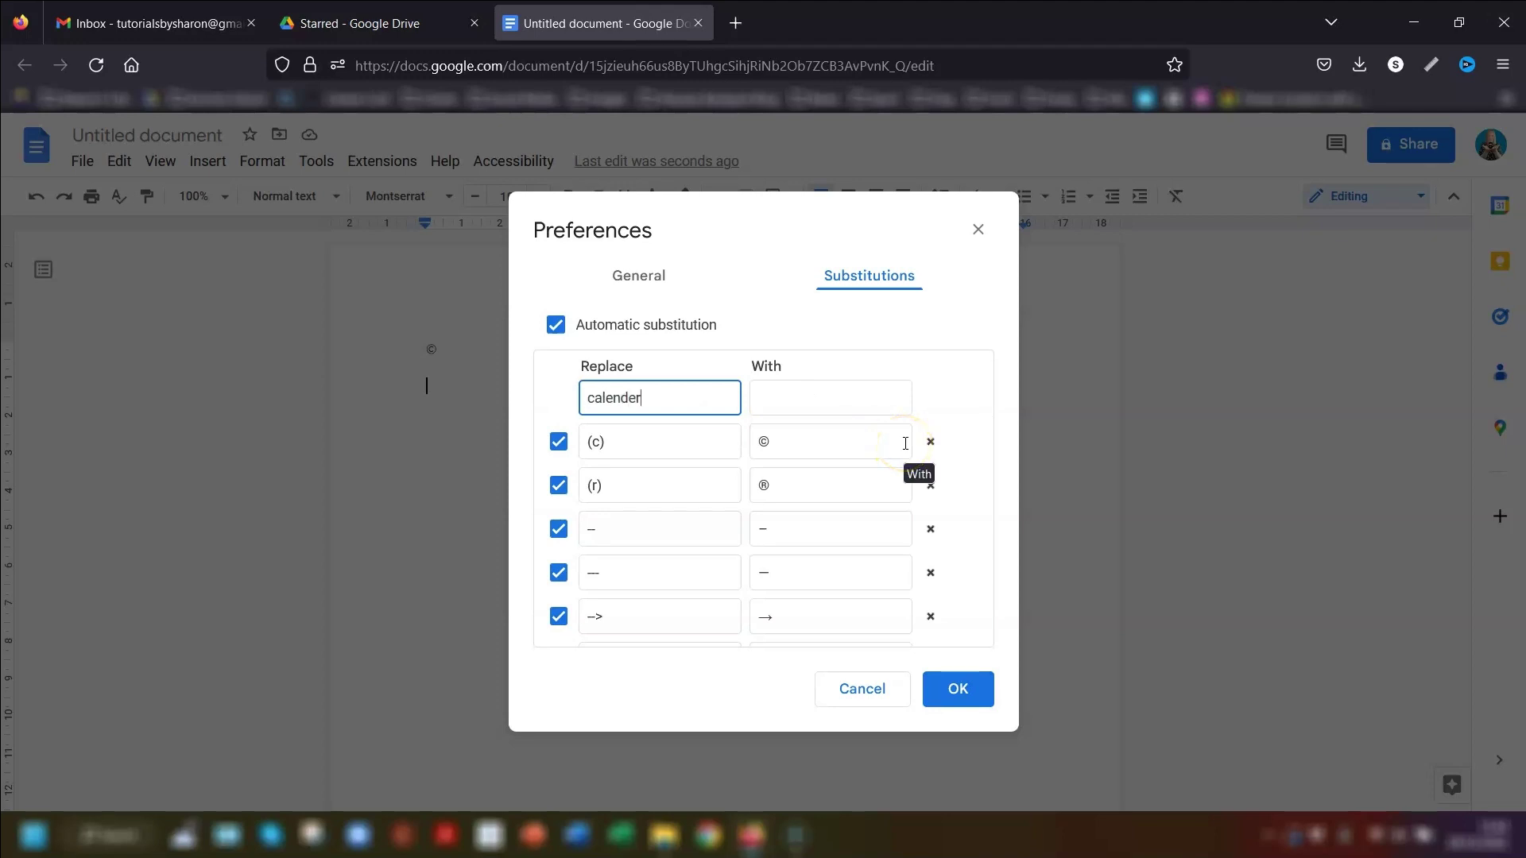
click(787, 404)
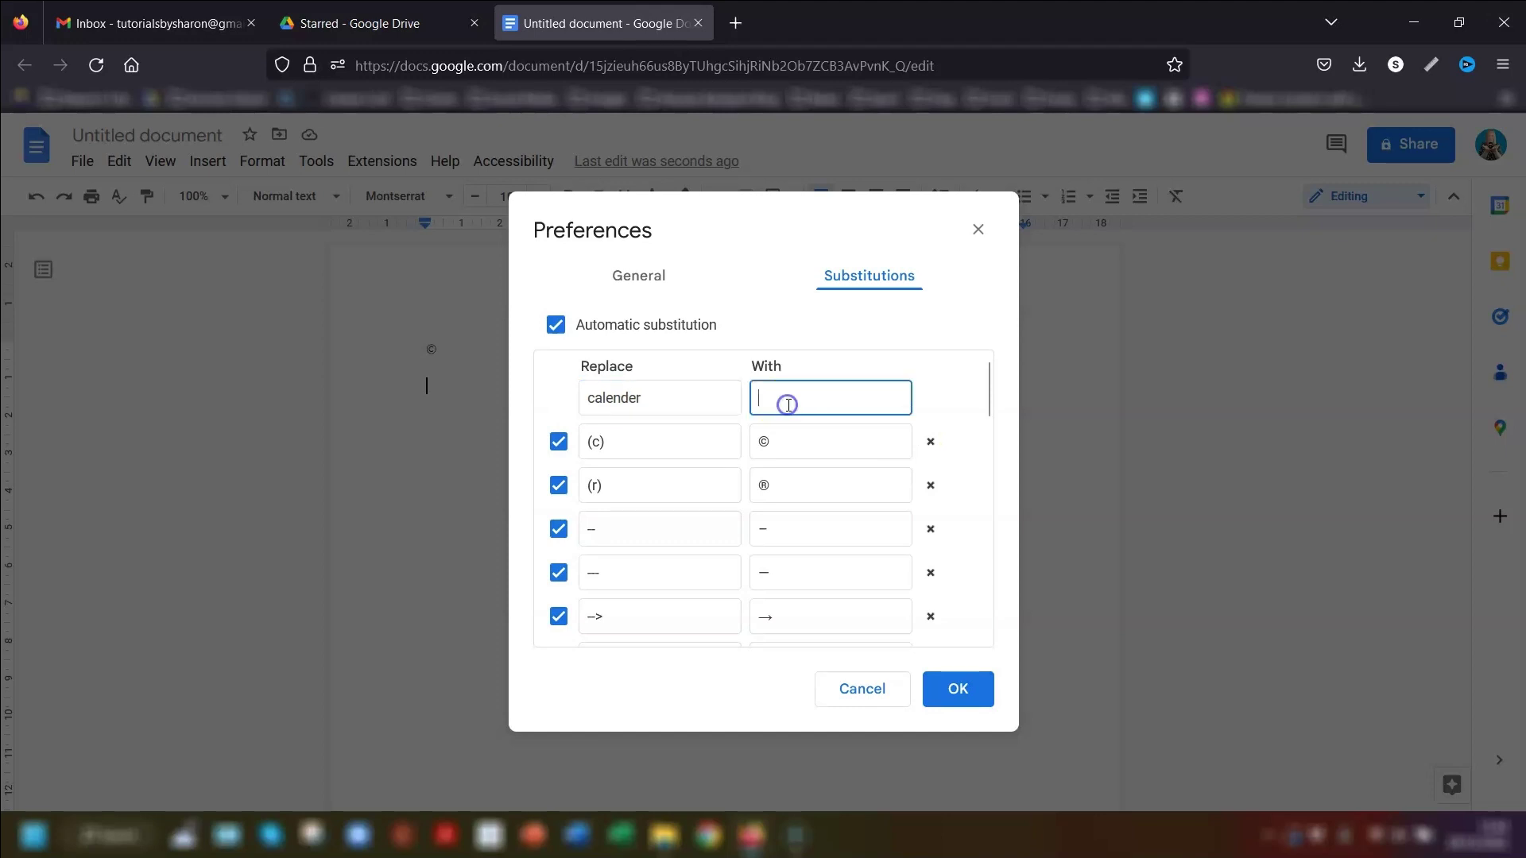
text(cae)
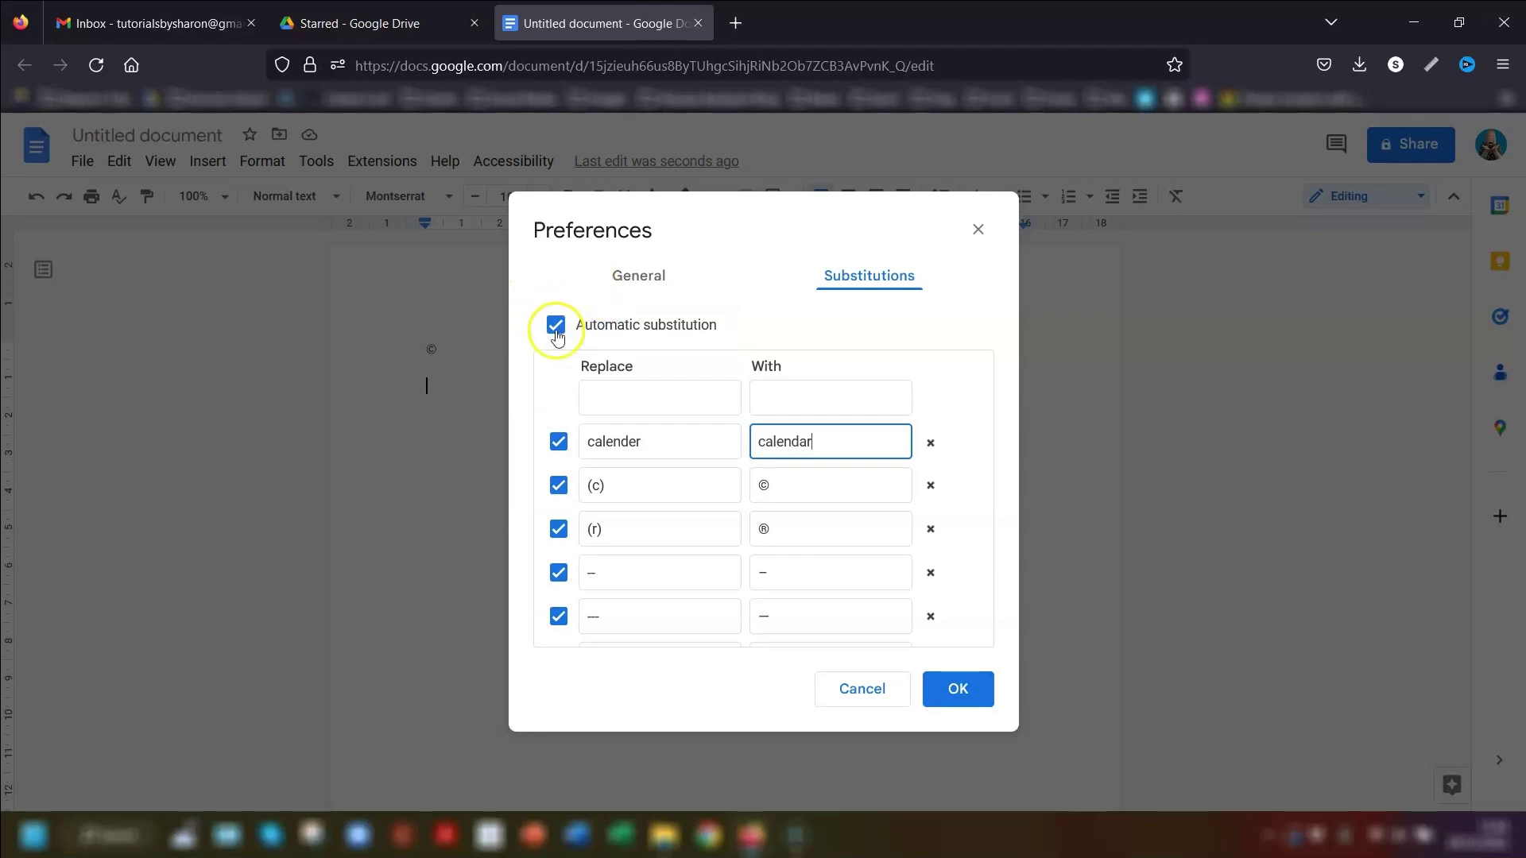
click(958, 688)
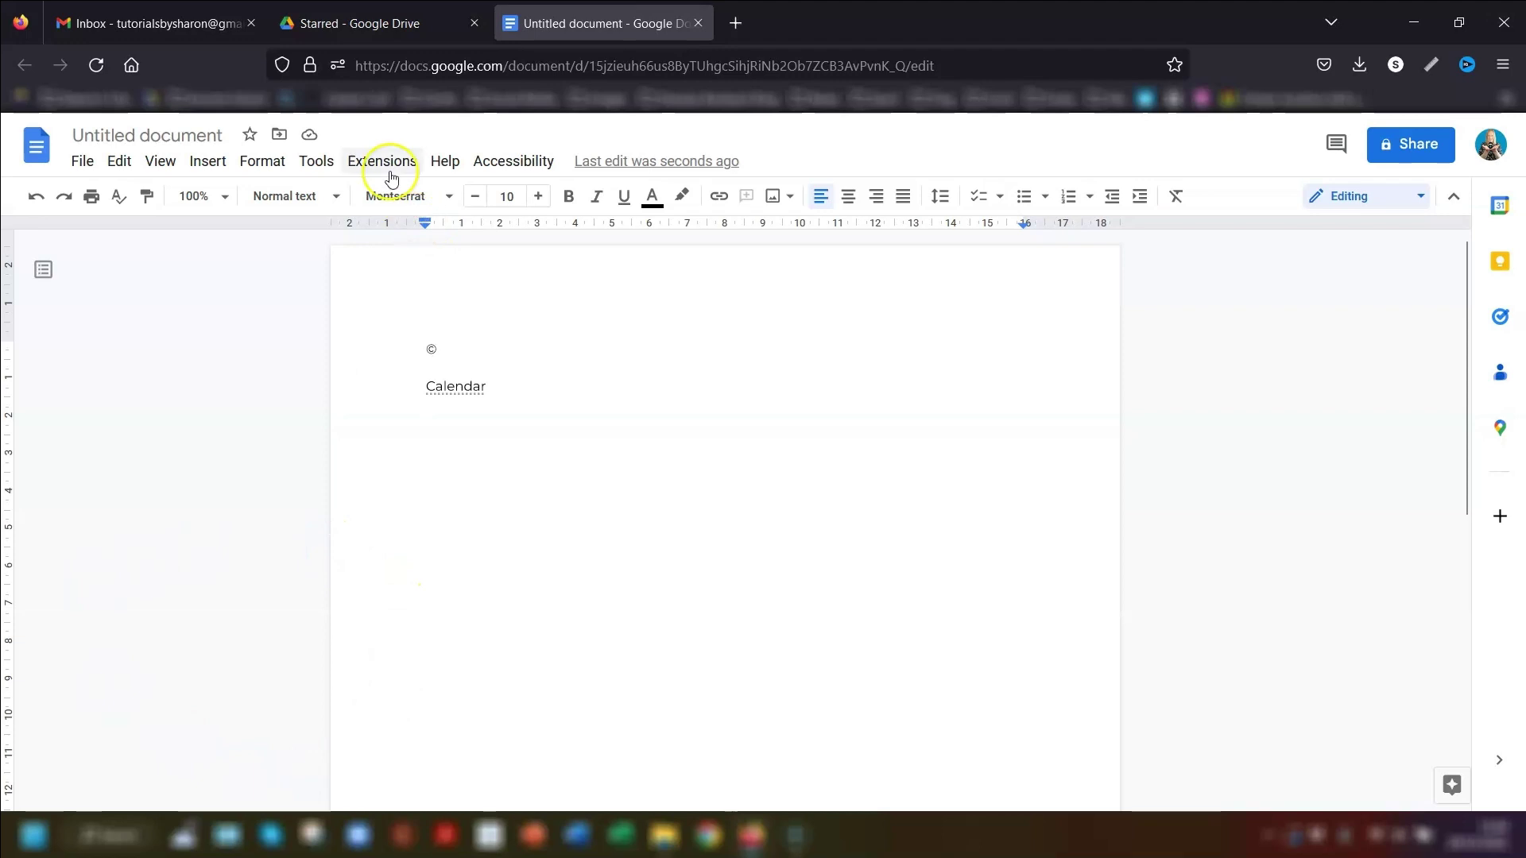
Delete the calender substitution from Preferences, then type @ on a new line.
click(300, 156)
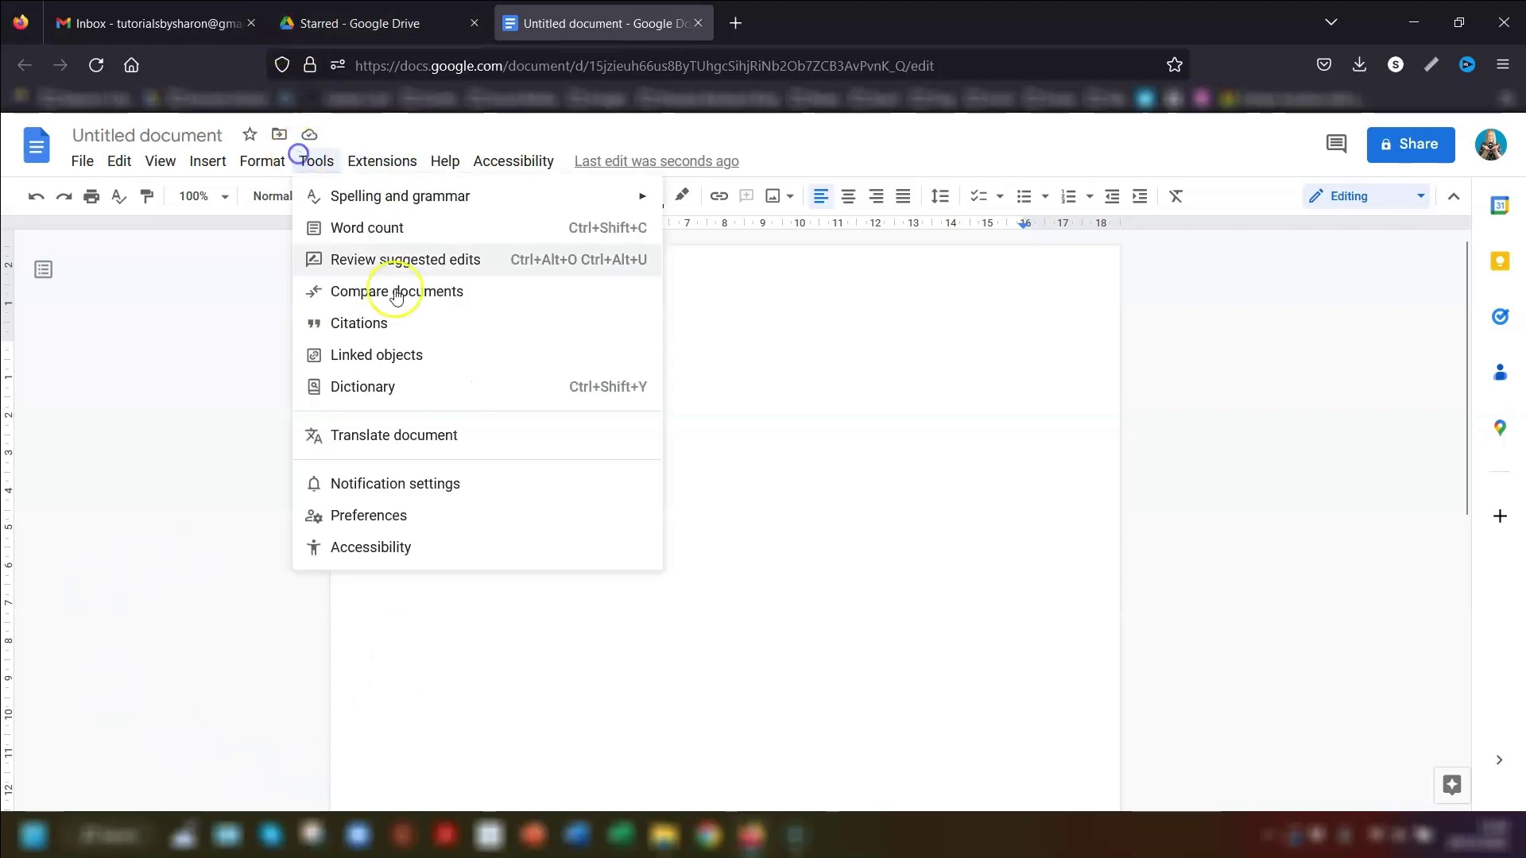
click(374, 515)
click(869, 278)
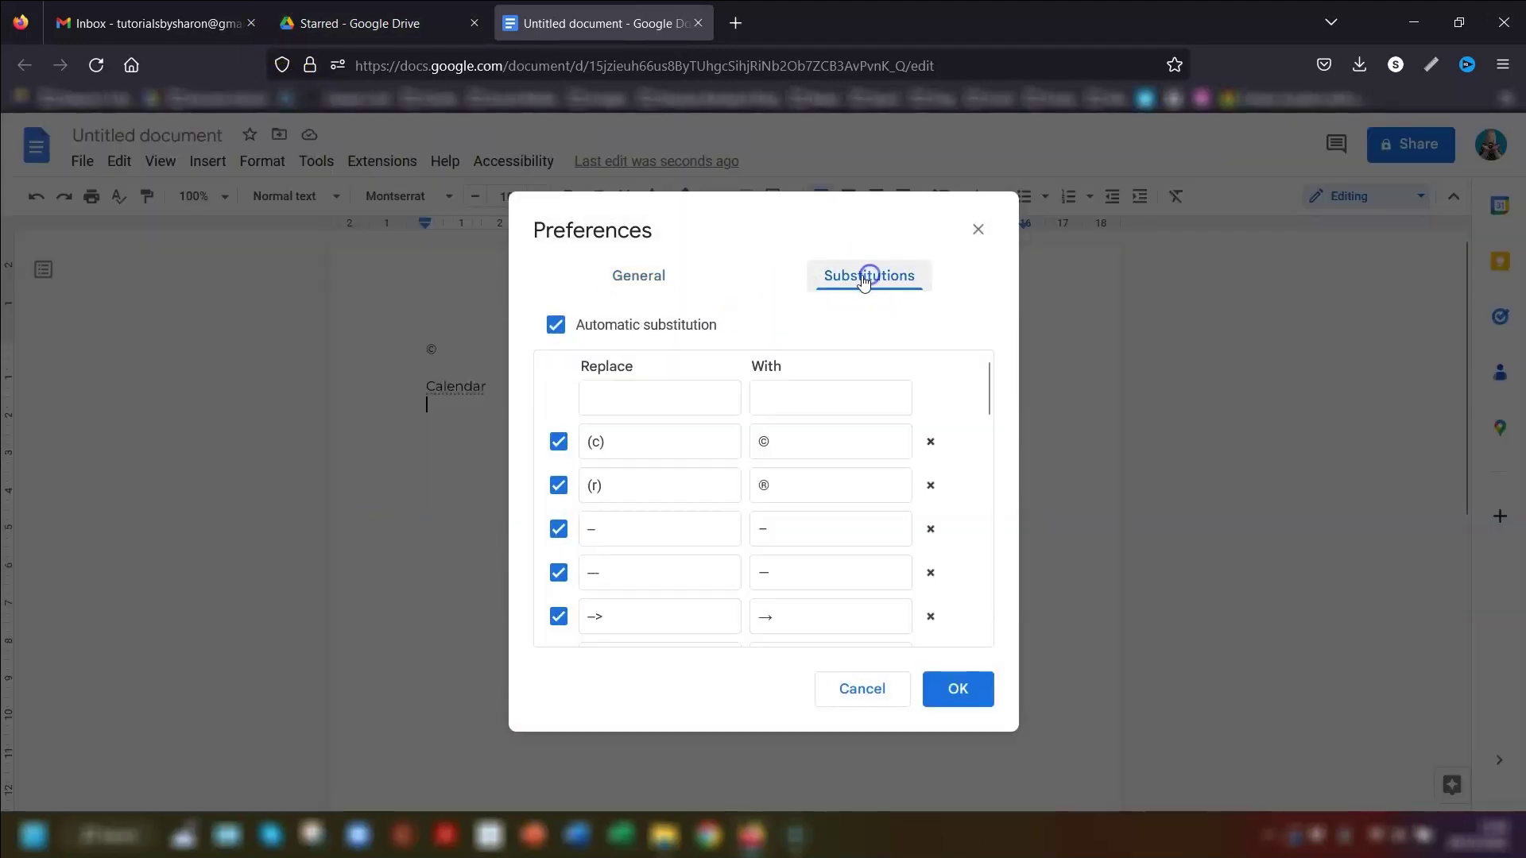
mouse_move(988, 381)
mouse_down()
mouse_move(977, 562)
mouse_move(991, 622)
mouse_up()
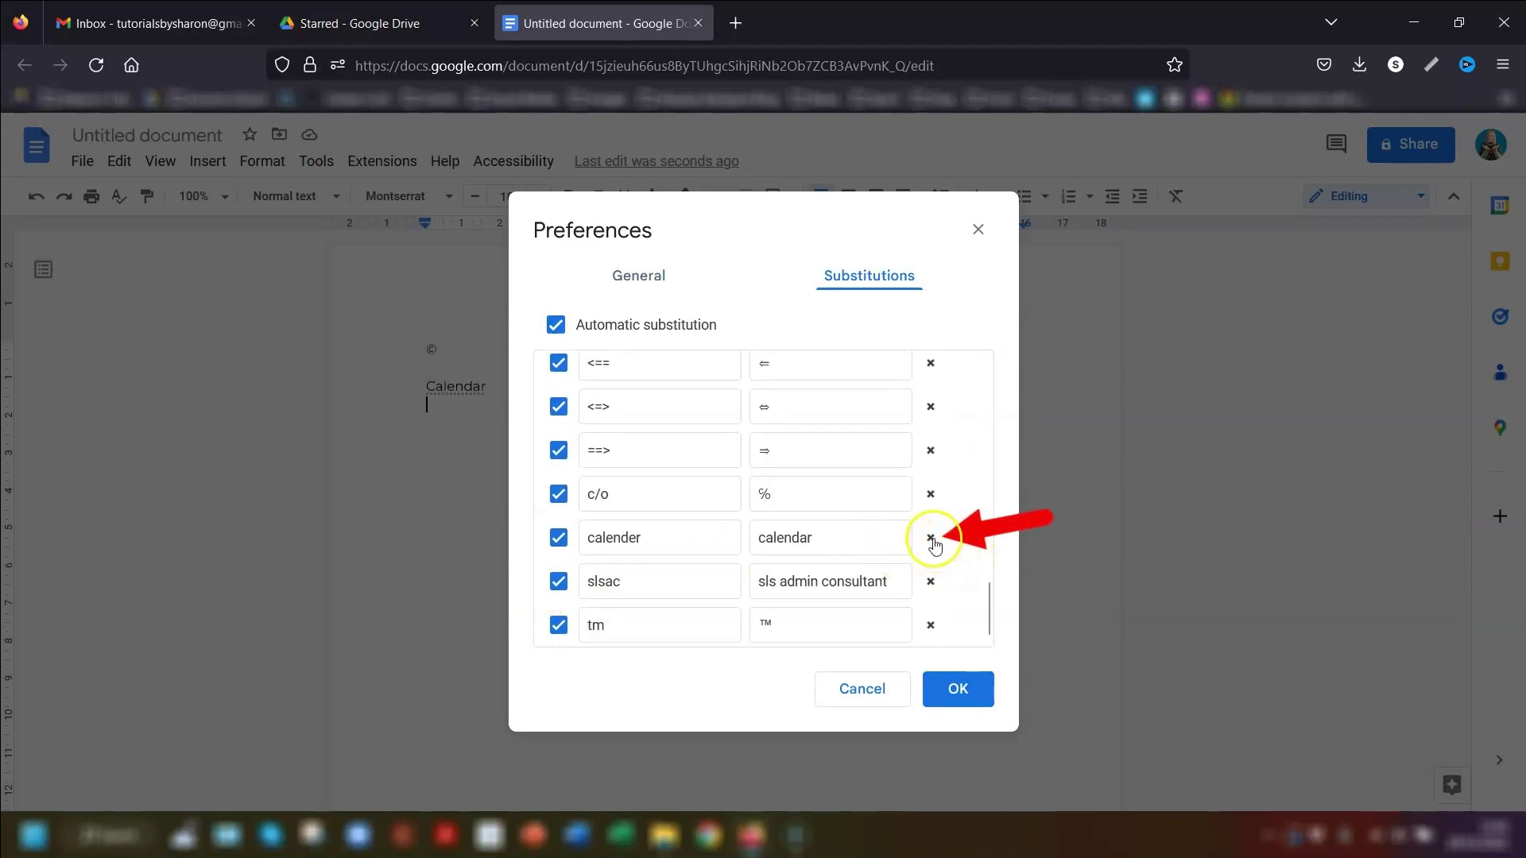
click(933, 539)
click(962, 688)
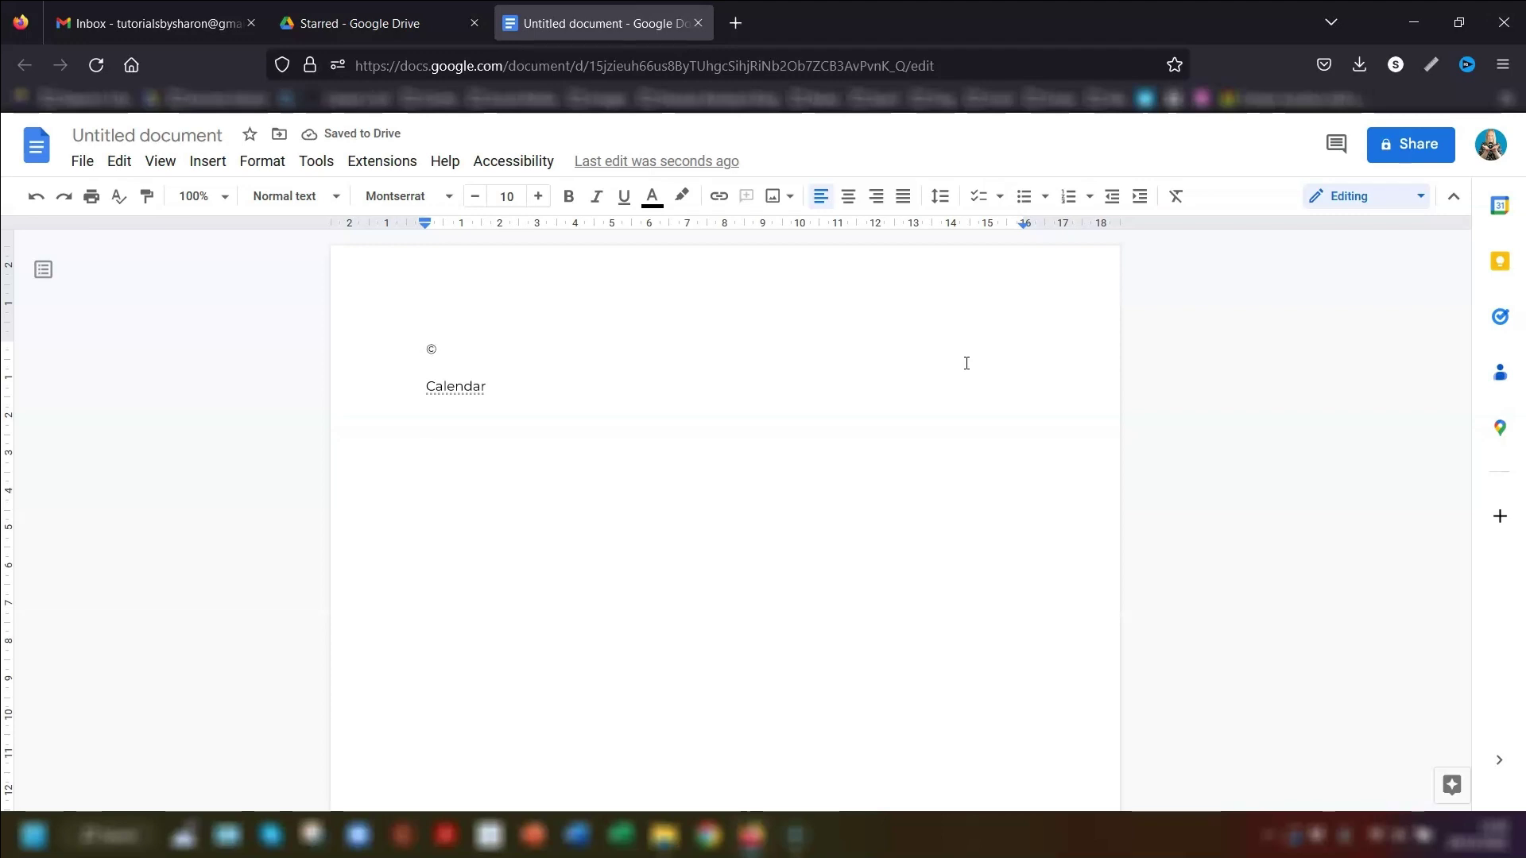
text(@)
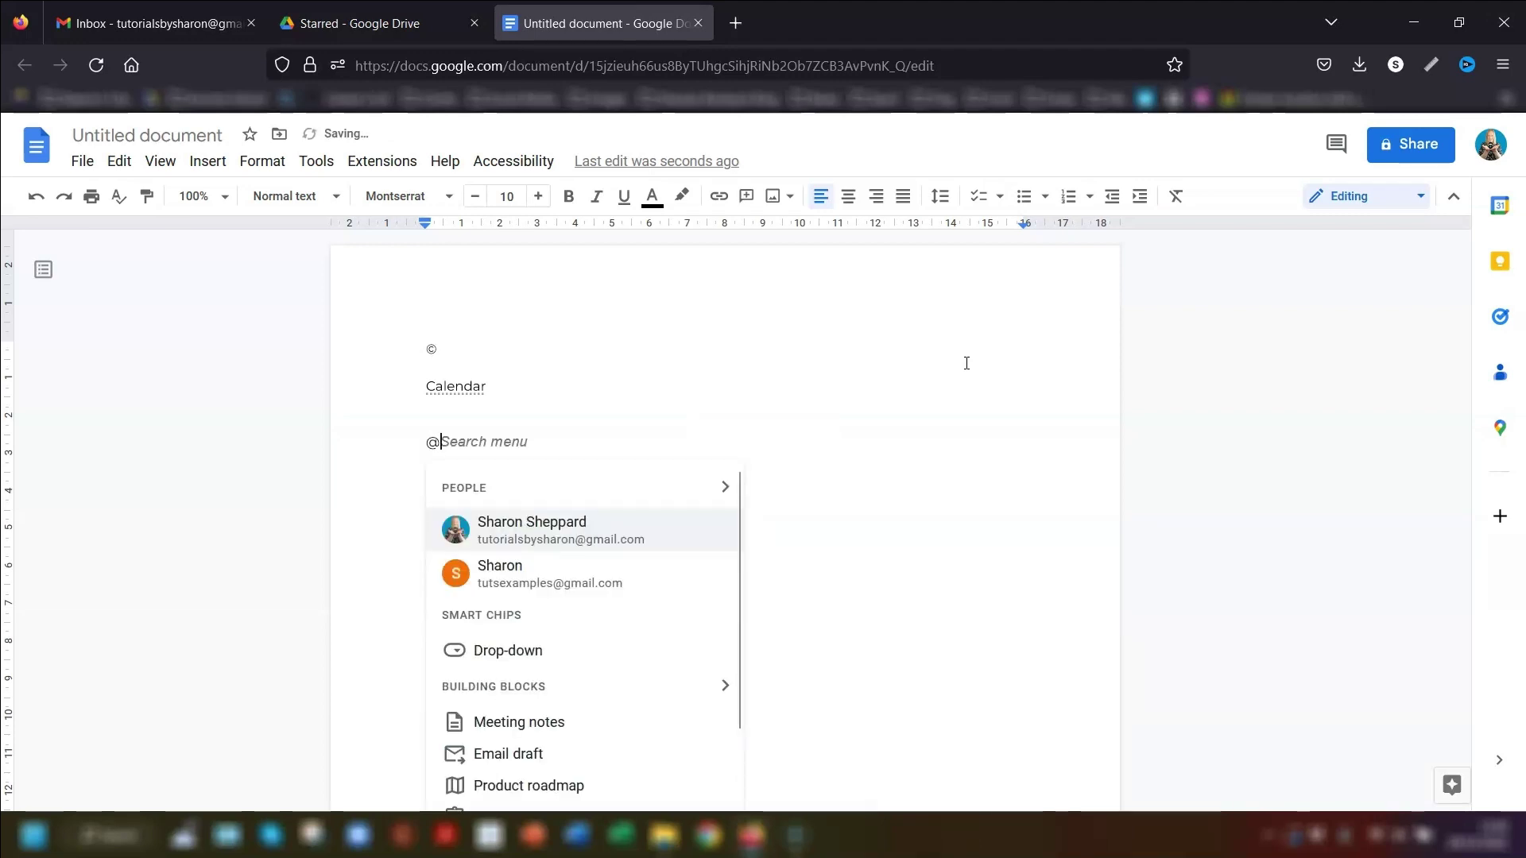
Insert a Project status drop-down chip and set it to Blocked.
click(509, 651)
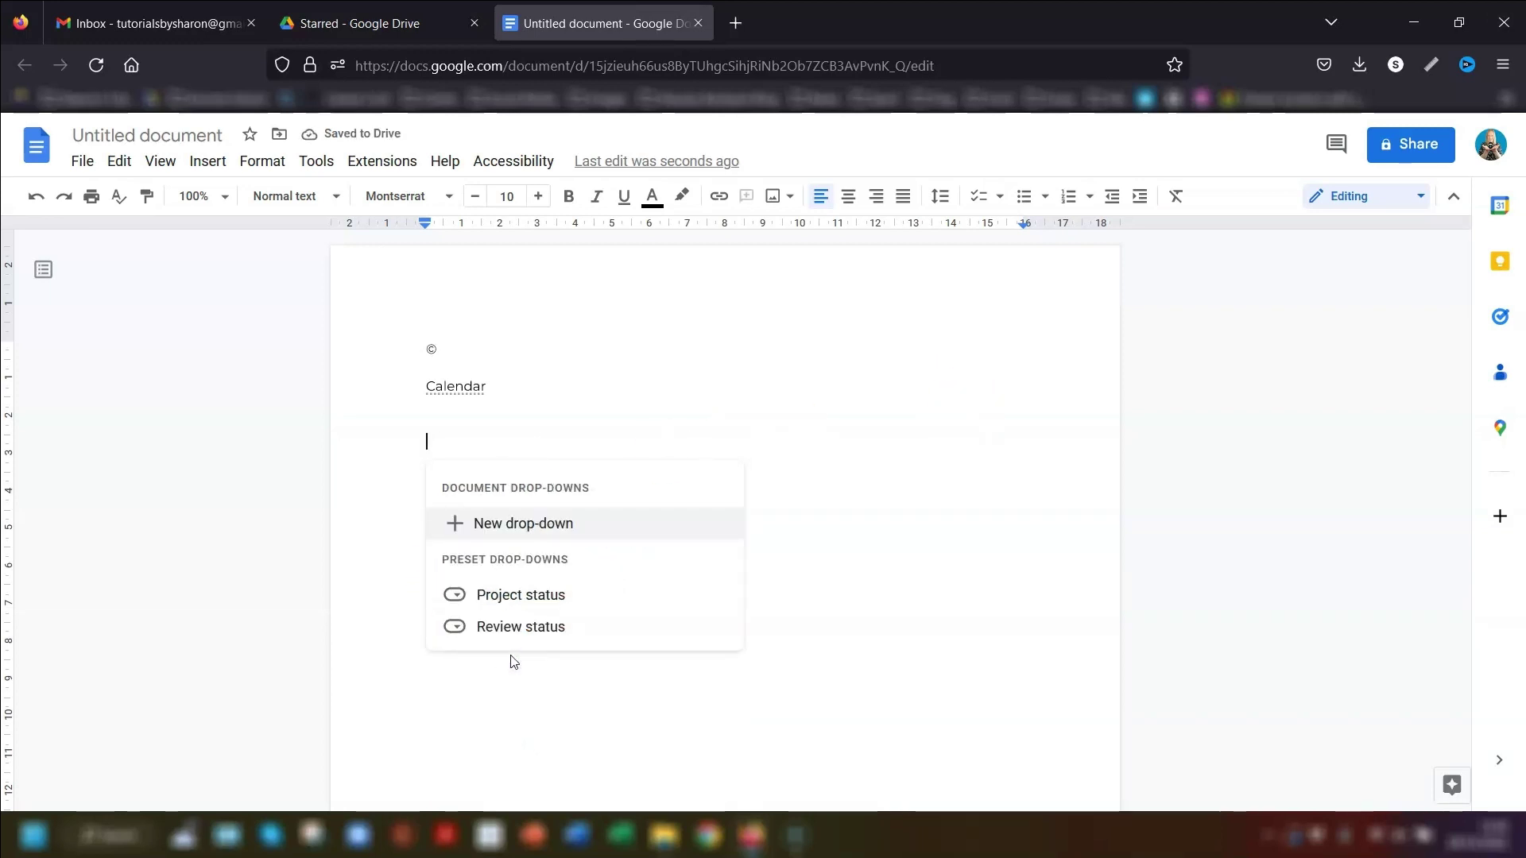
mouse_move(510, 626)
mouse_move(522, 597)
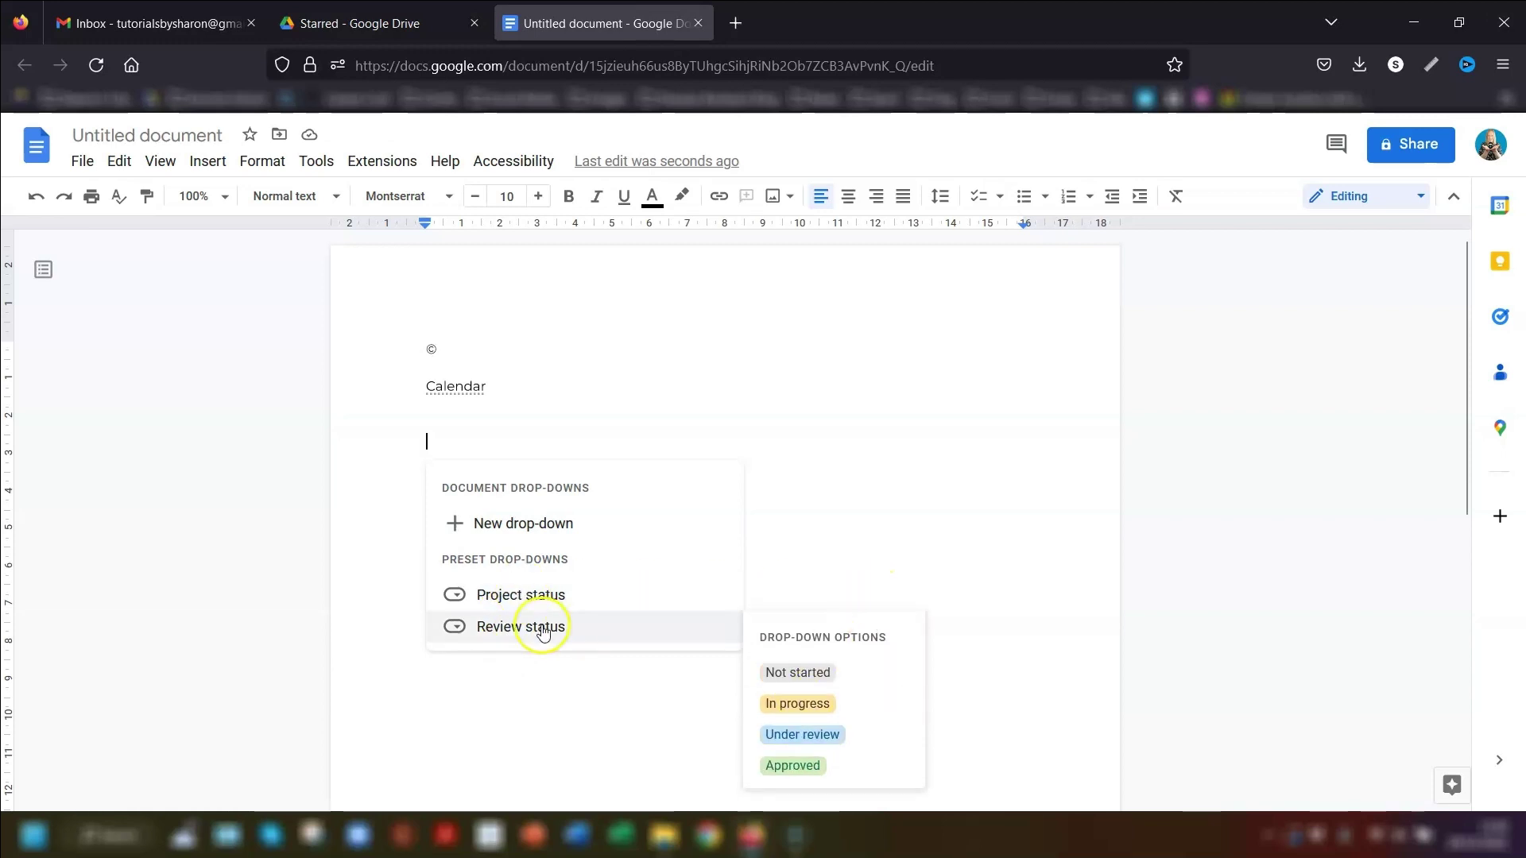
click(526, 594)
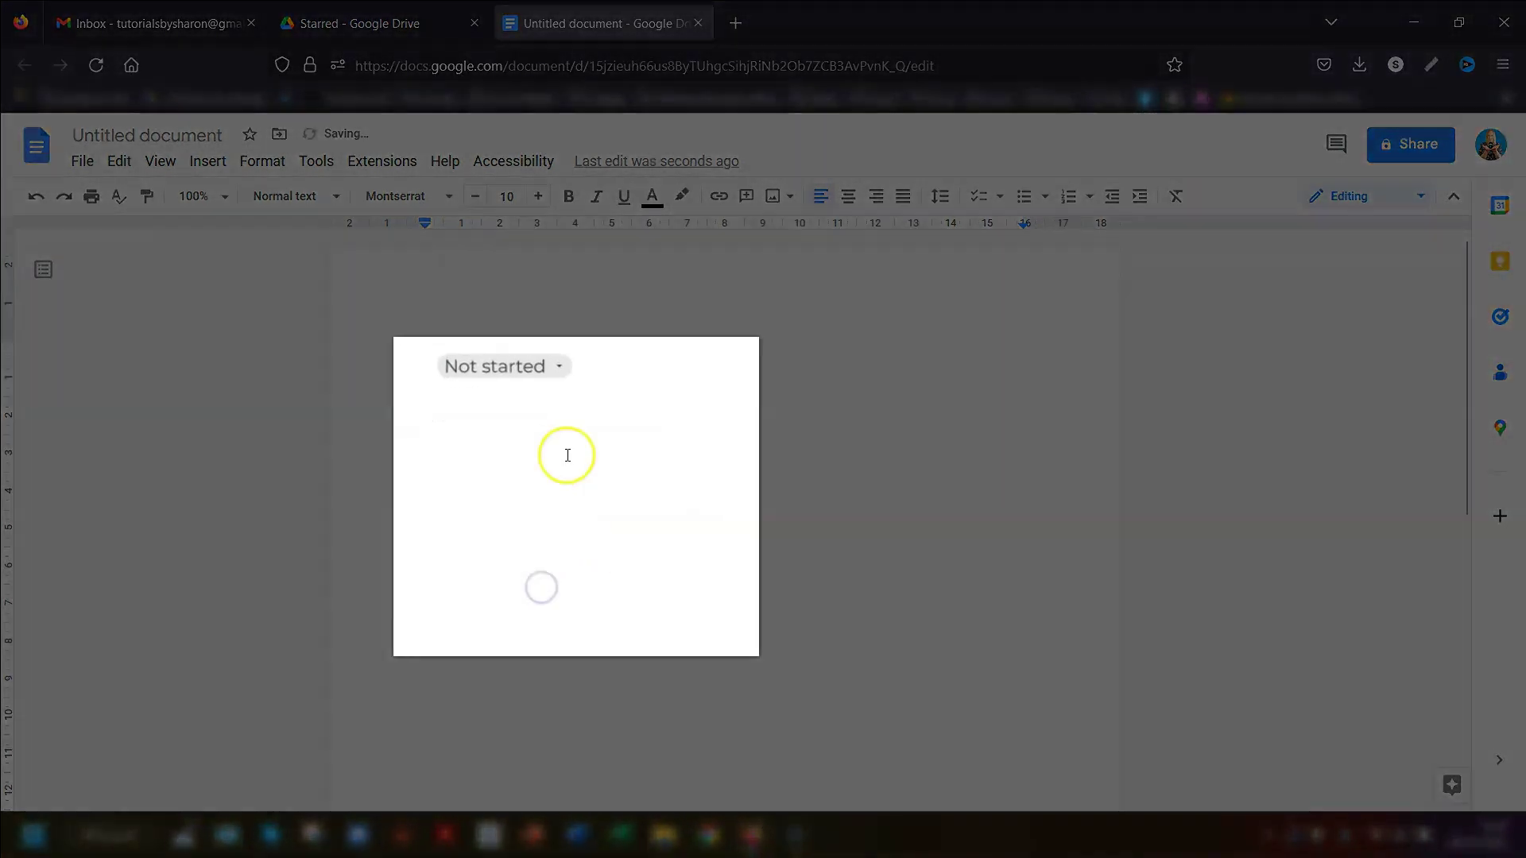
click(568, 341)
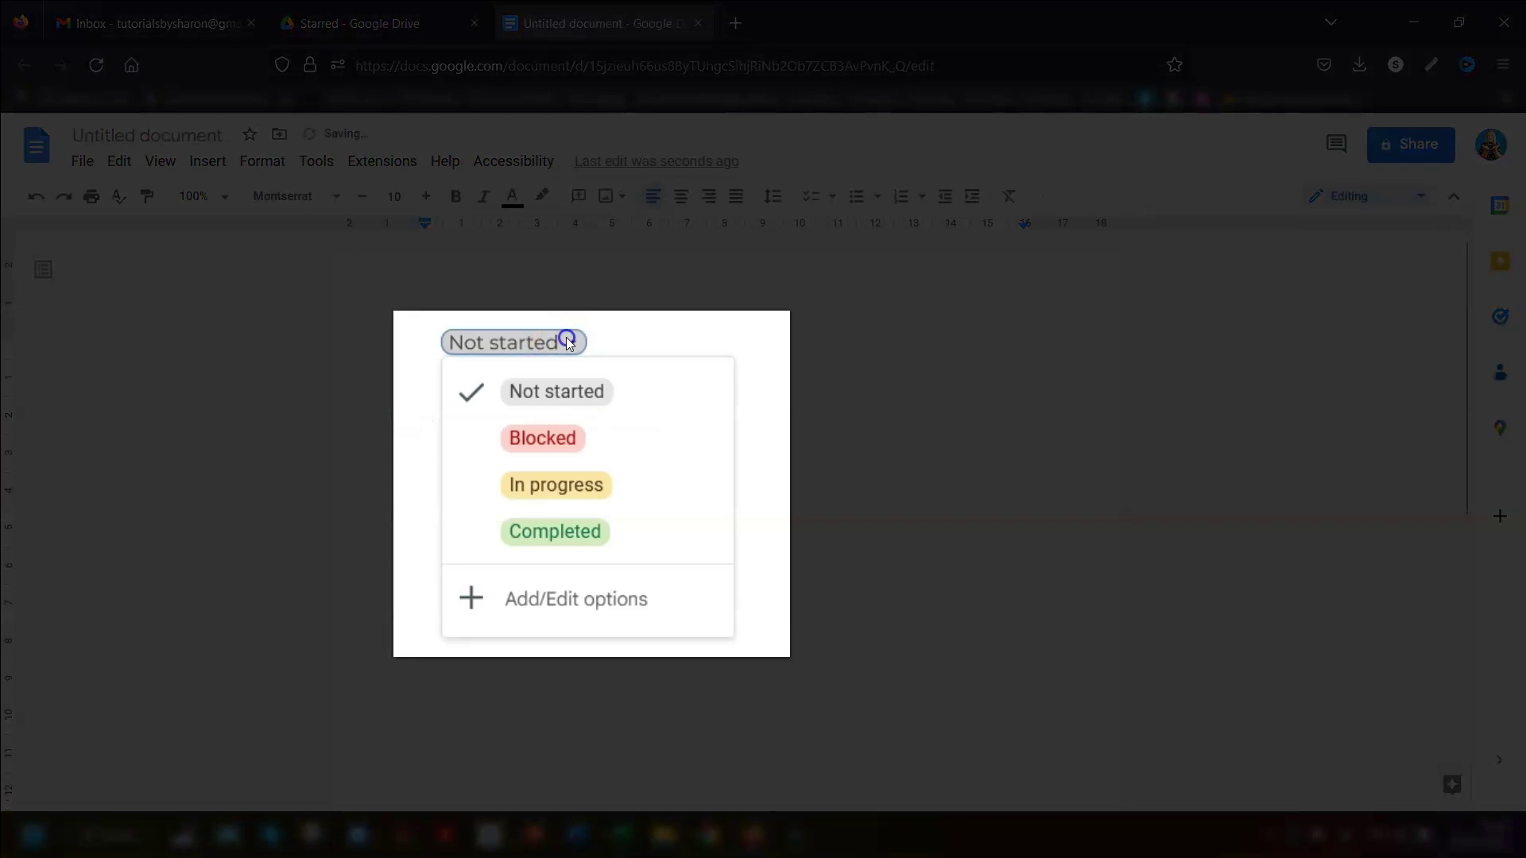
click(543, 439)
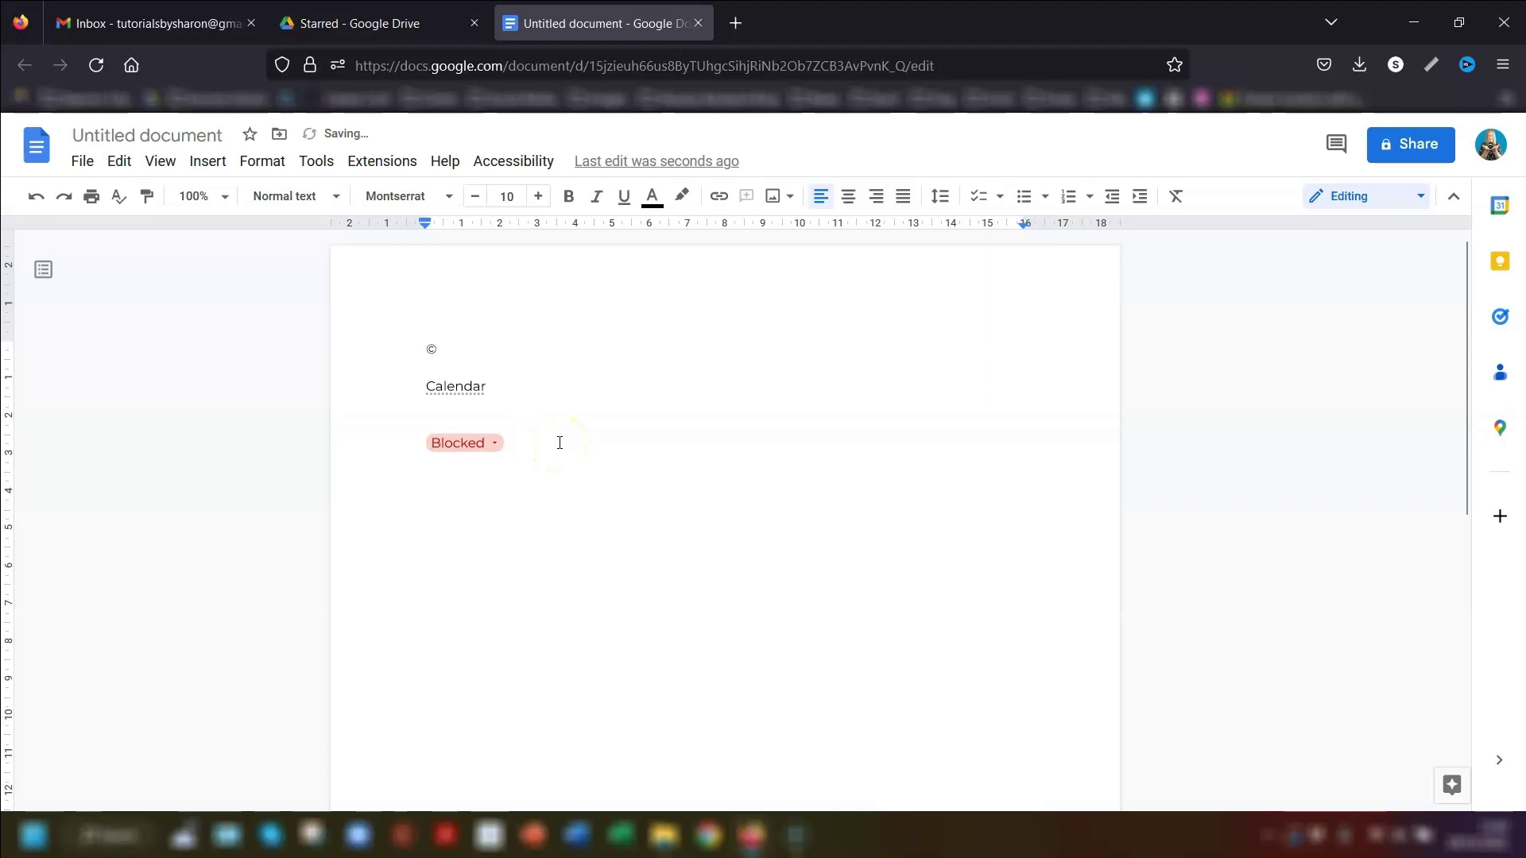
On a new line, insert a Review status drop-down chip set to In progress.
key(Return)
text(@)
click(484, 693)
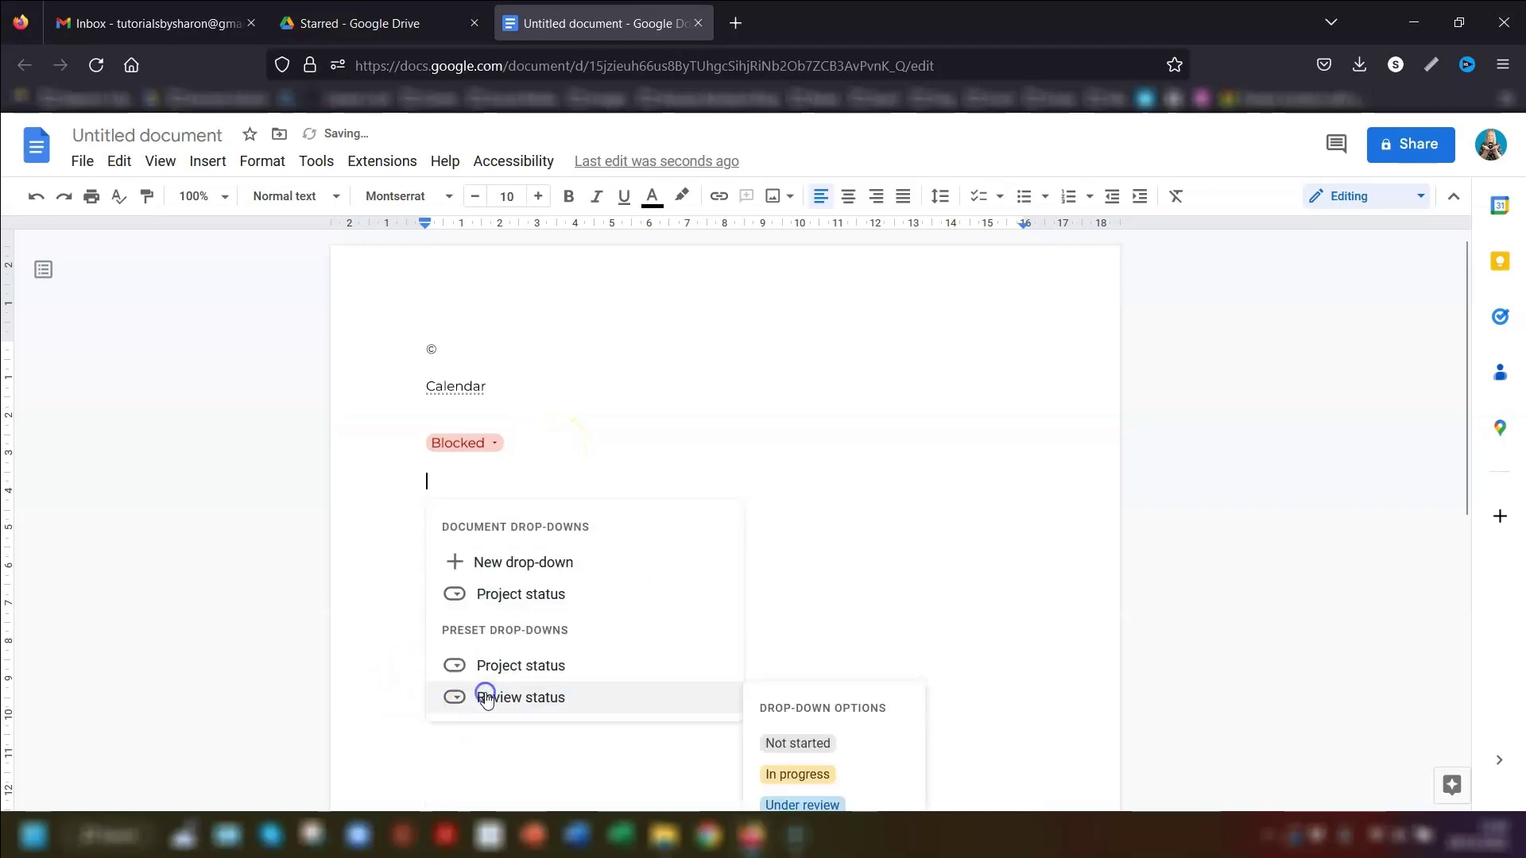
click(569, 696)
click(513, 479)
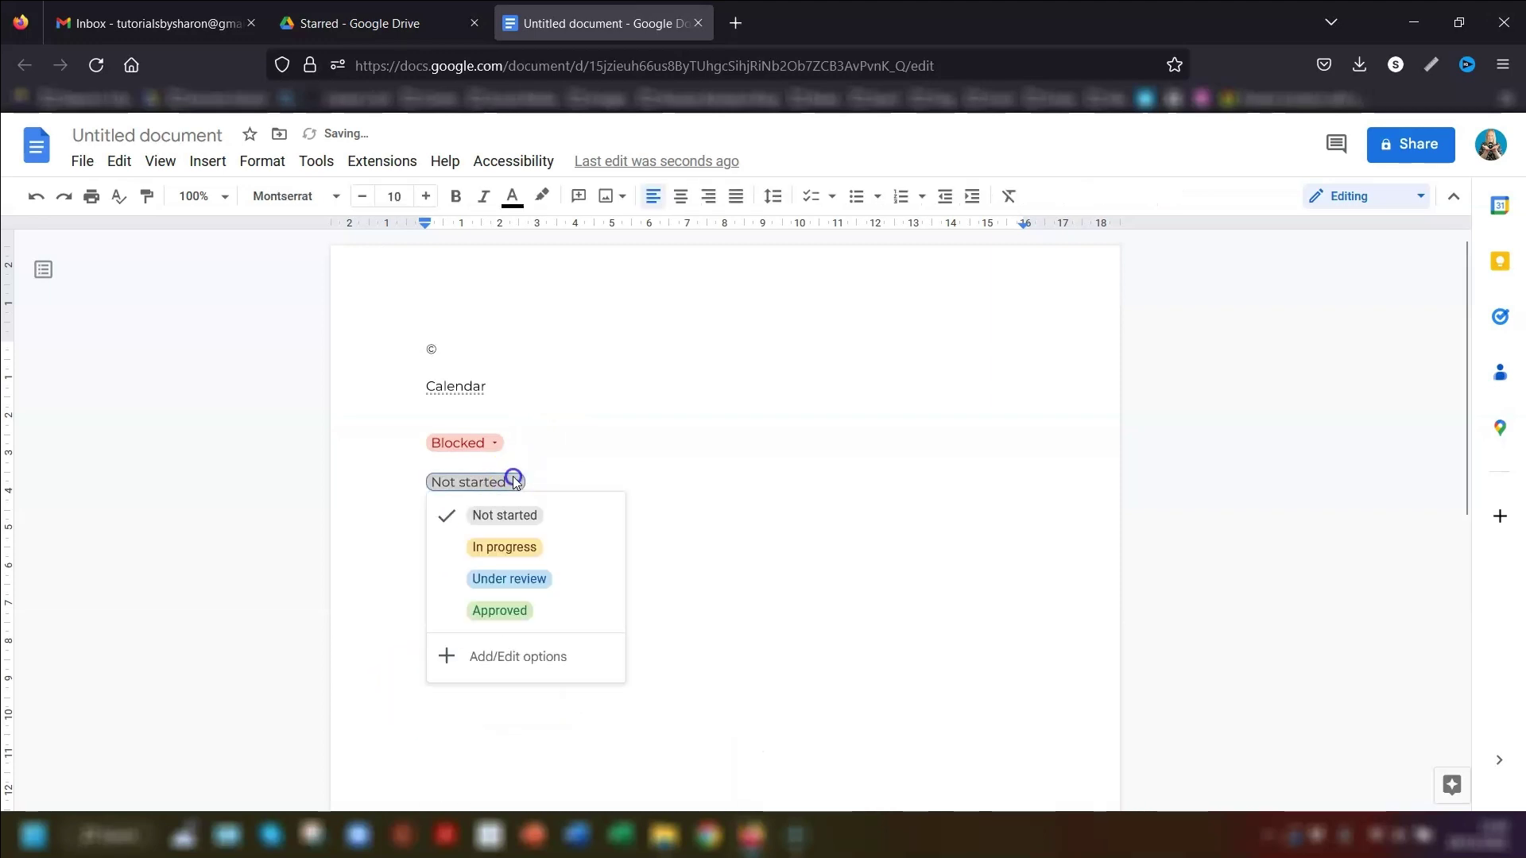
click(493, 547)
click(591, 482)
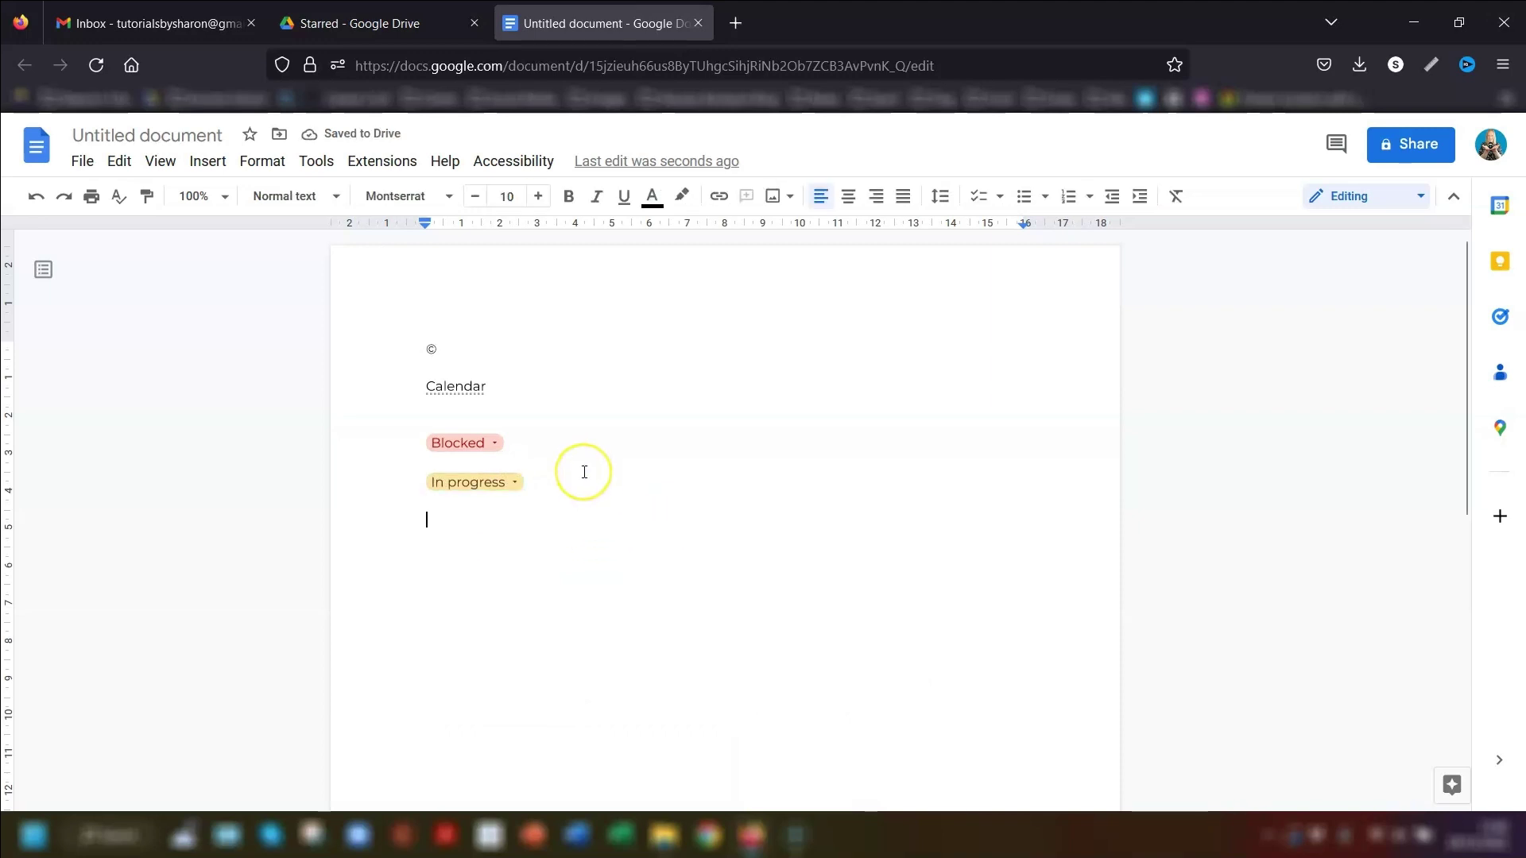
Start a new custom drop-down named Y/N with the options Yes and No.
text(@)
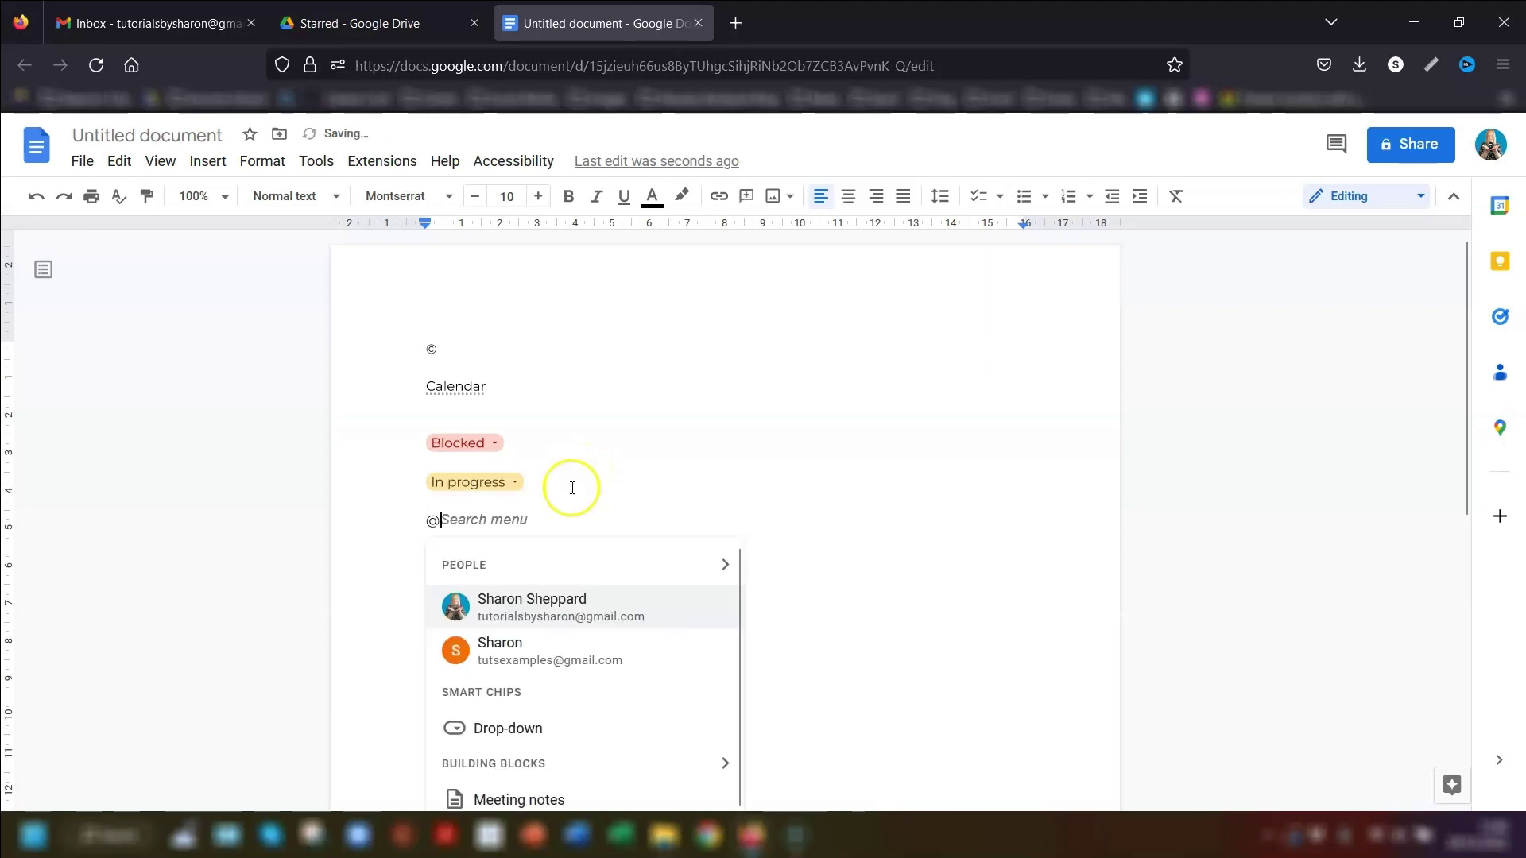
scroll(572, 488, down, 1)
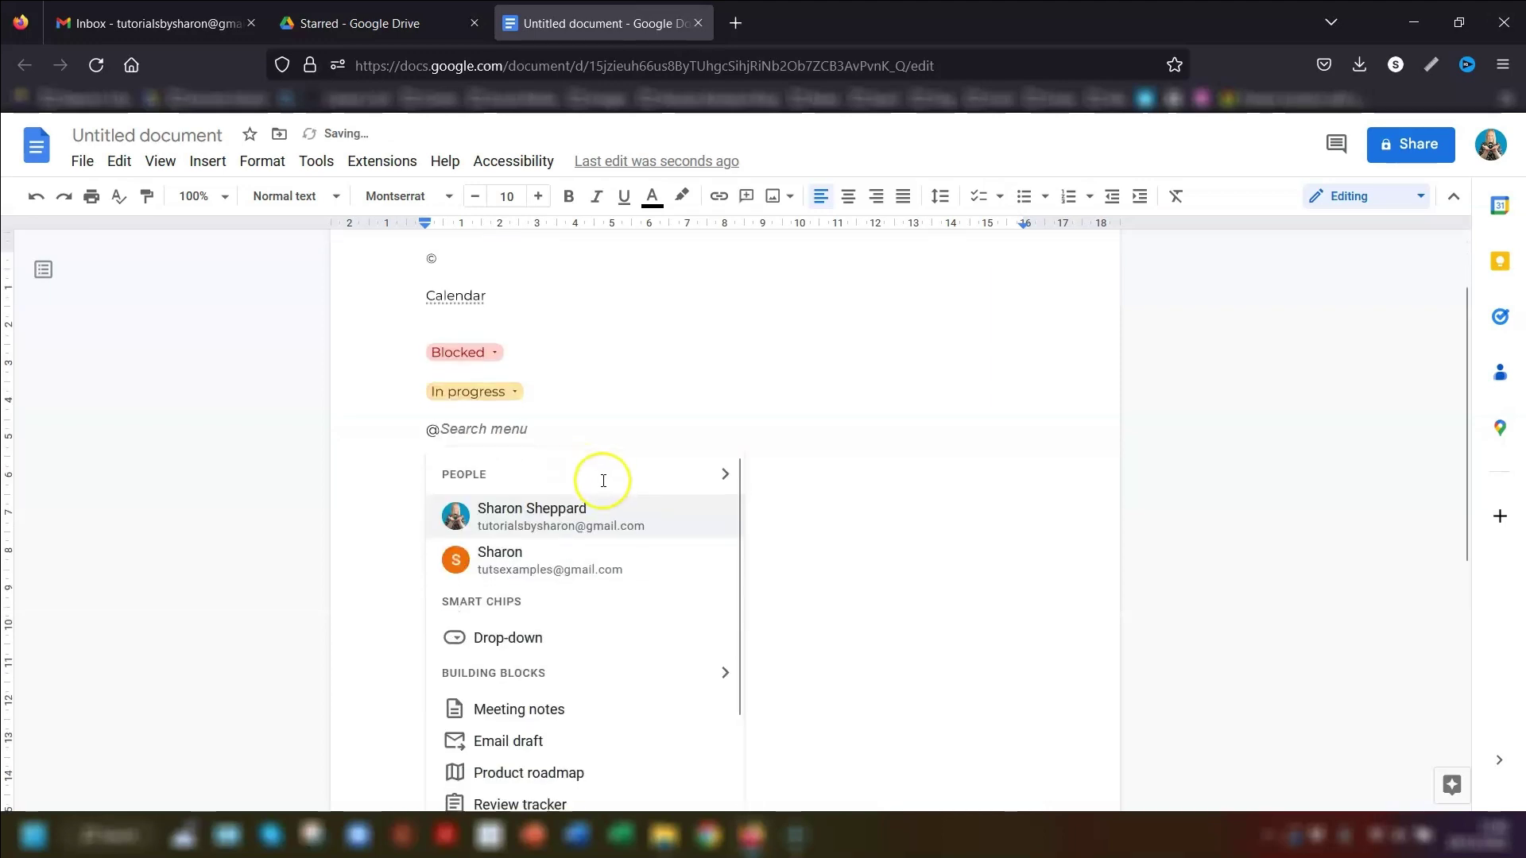
click(494, 638)
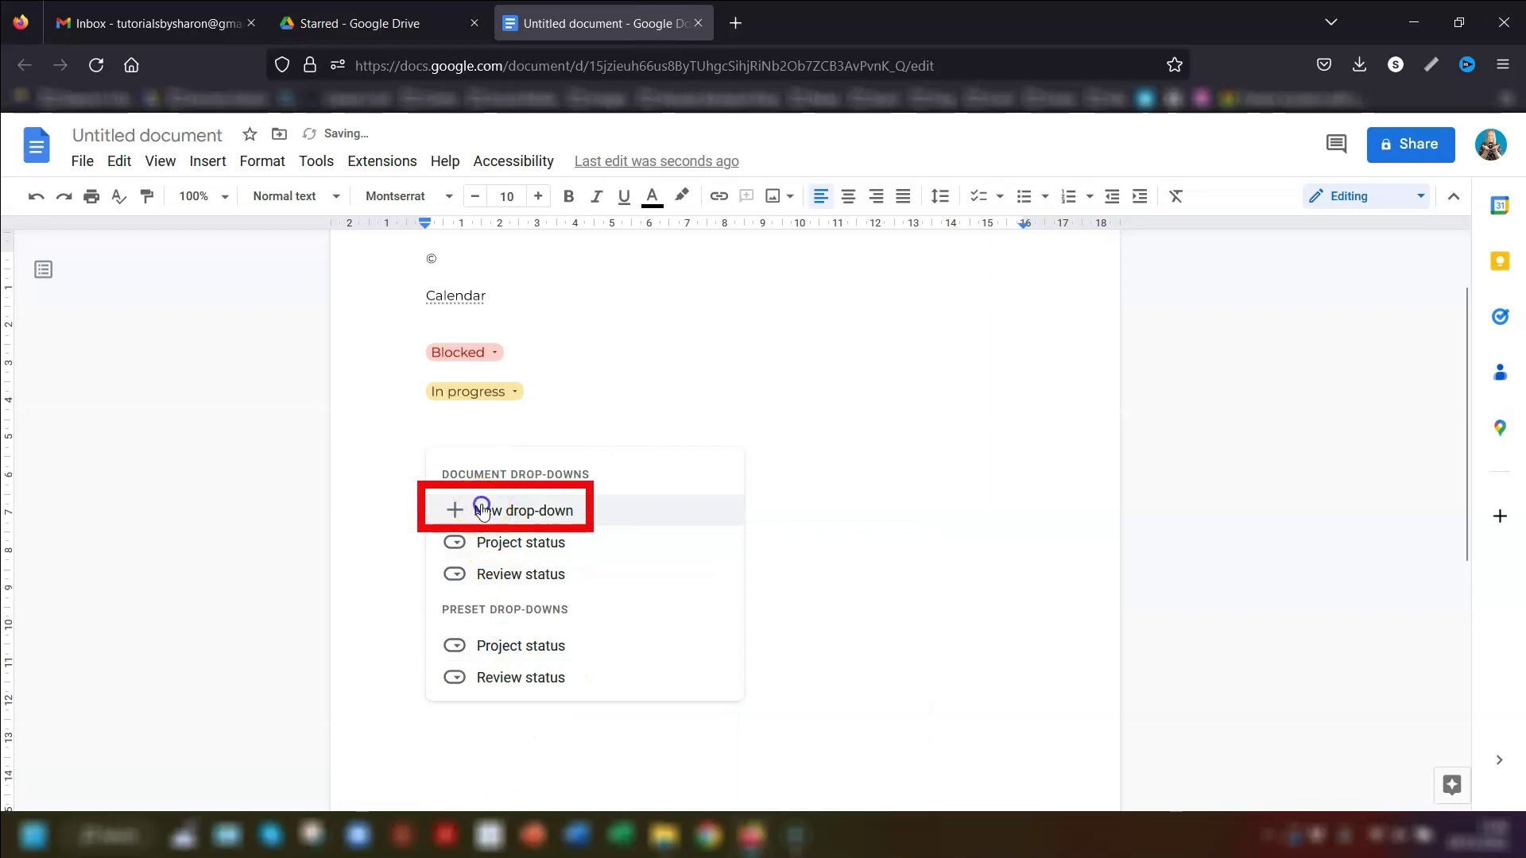
click(482, 510)
drag(794, 347, 615, 345)
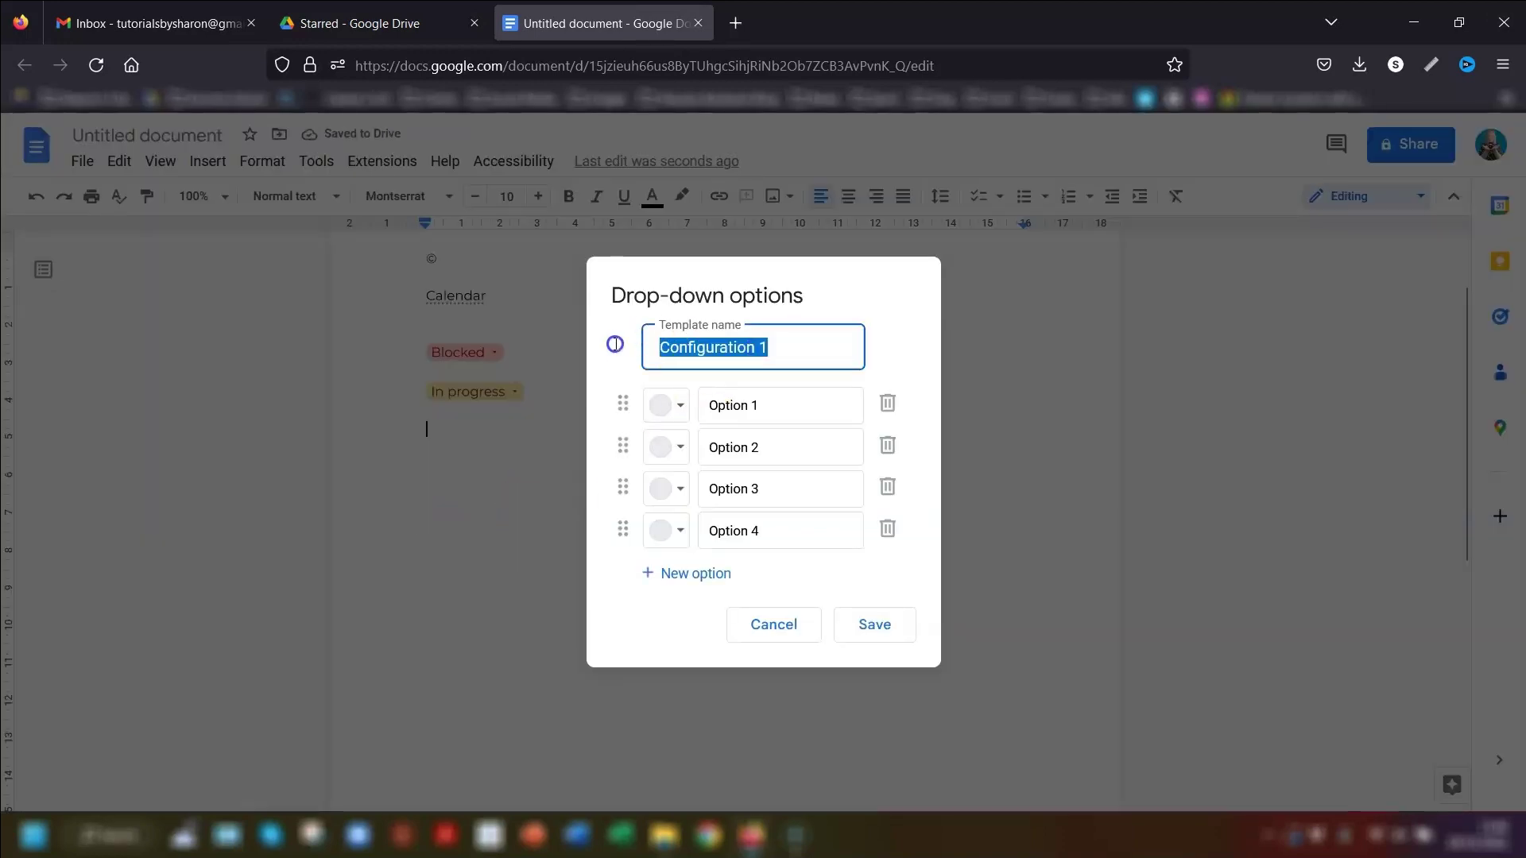
text(Y/N)
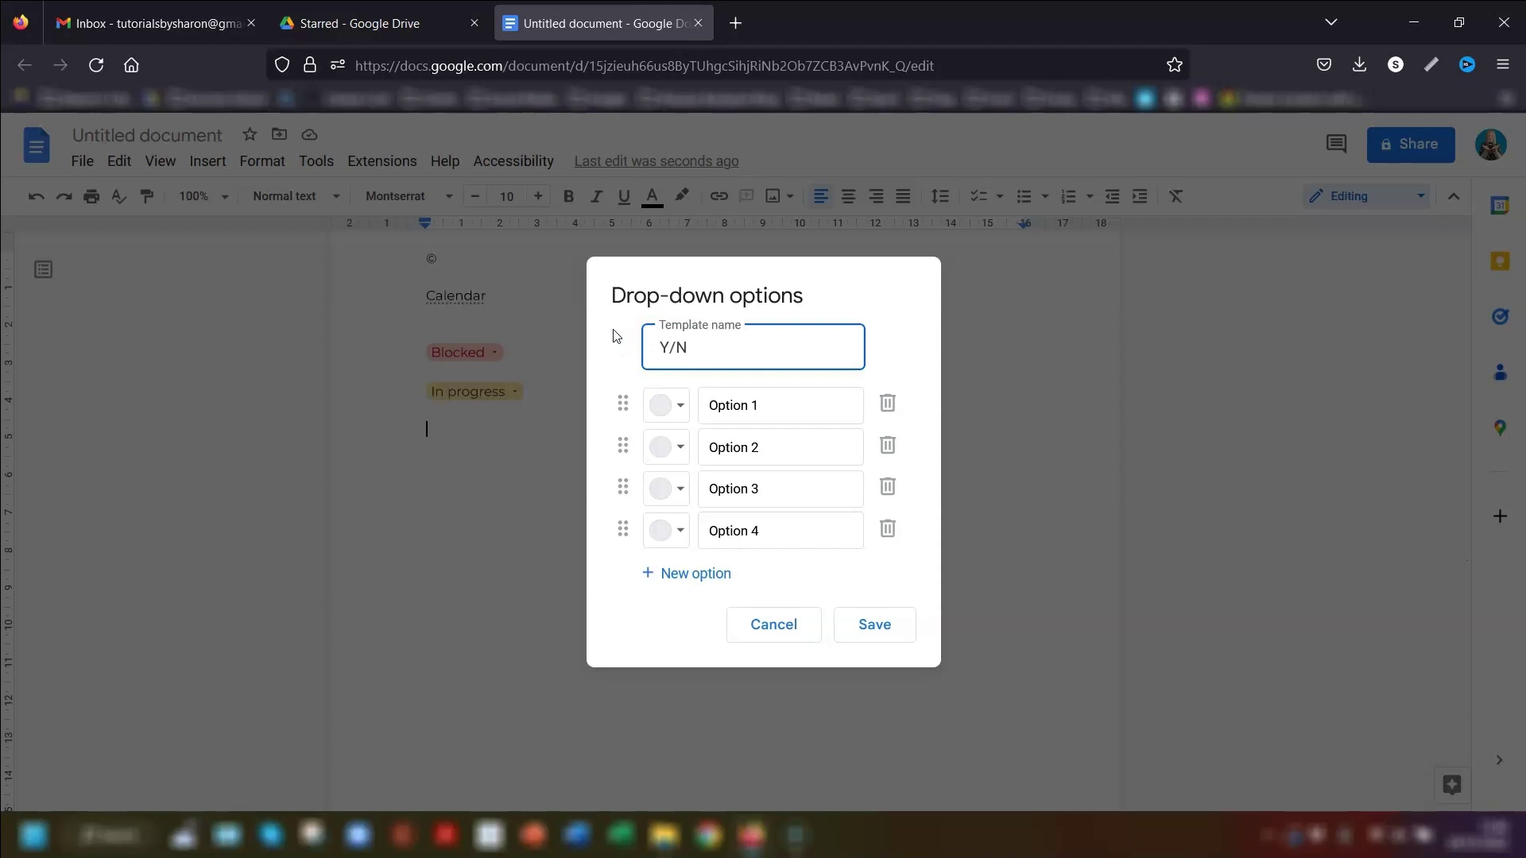
click(697, 402)
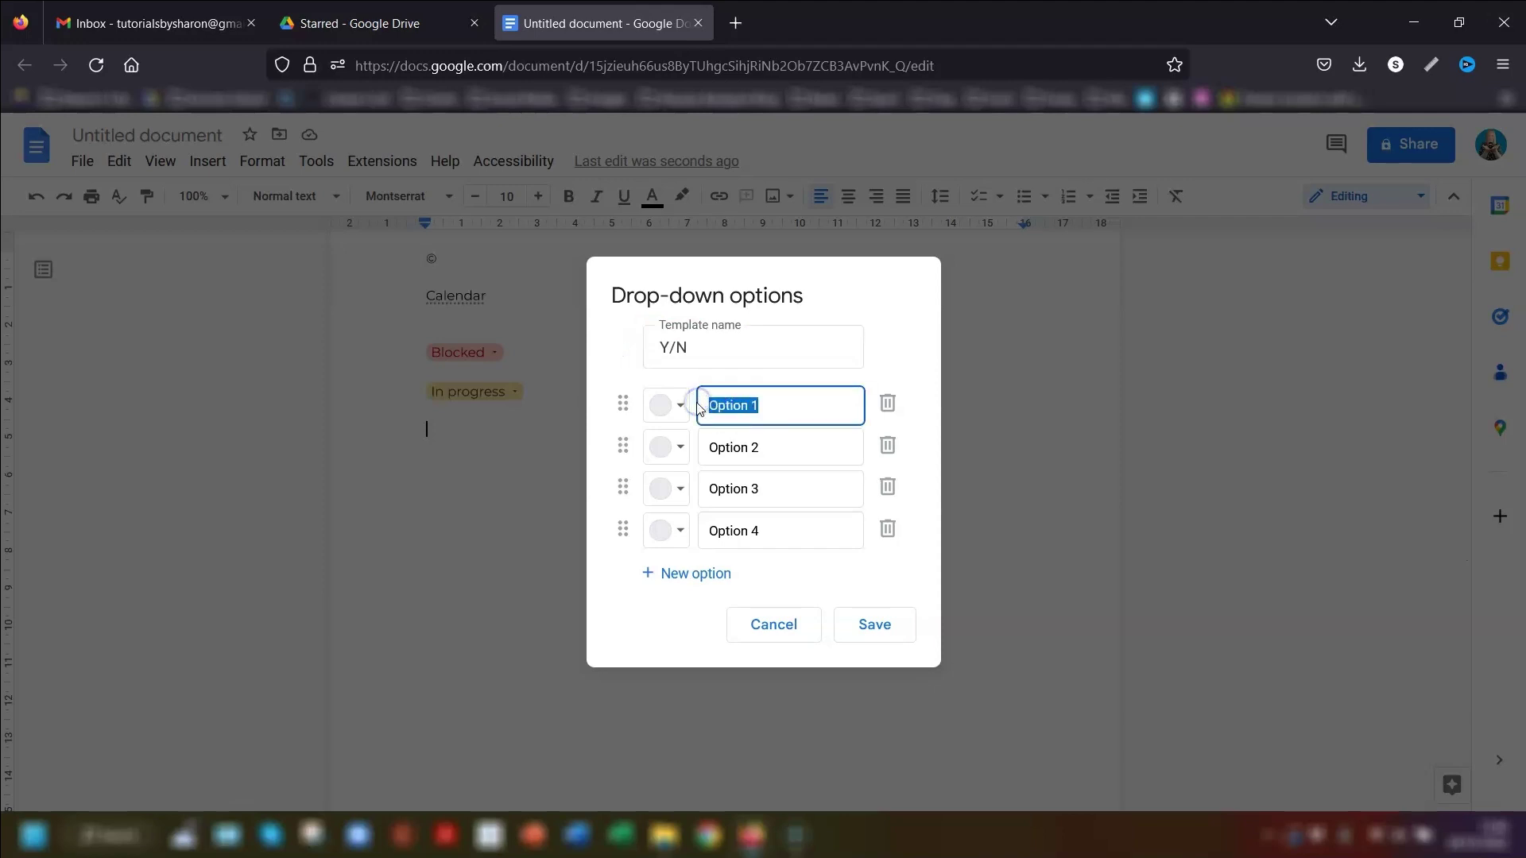
click(713, 446)
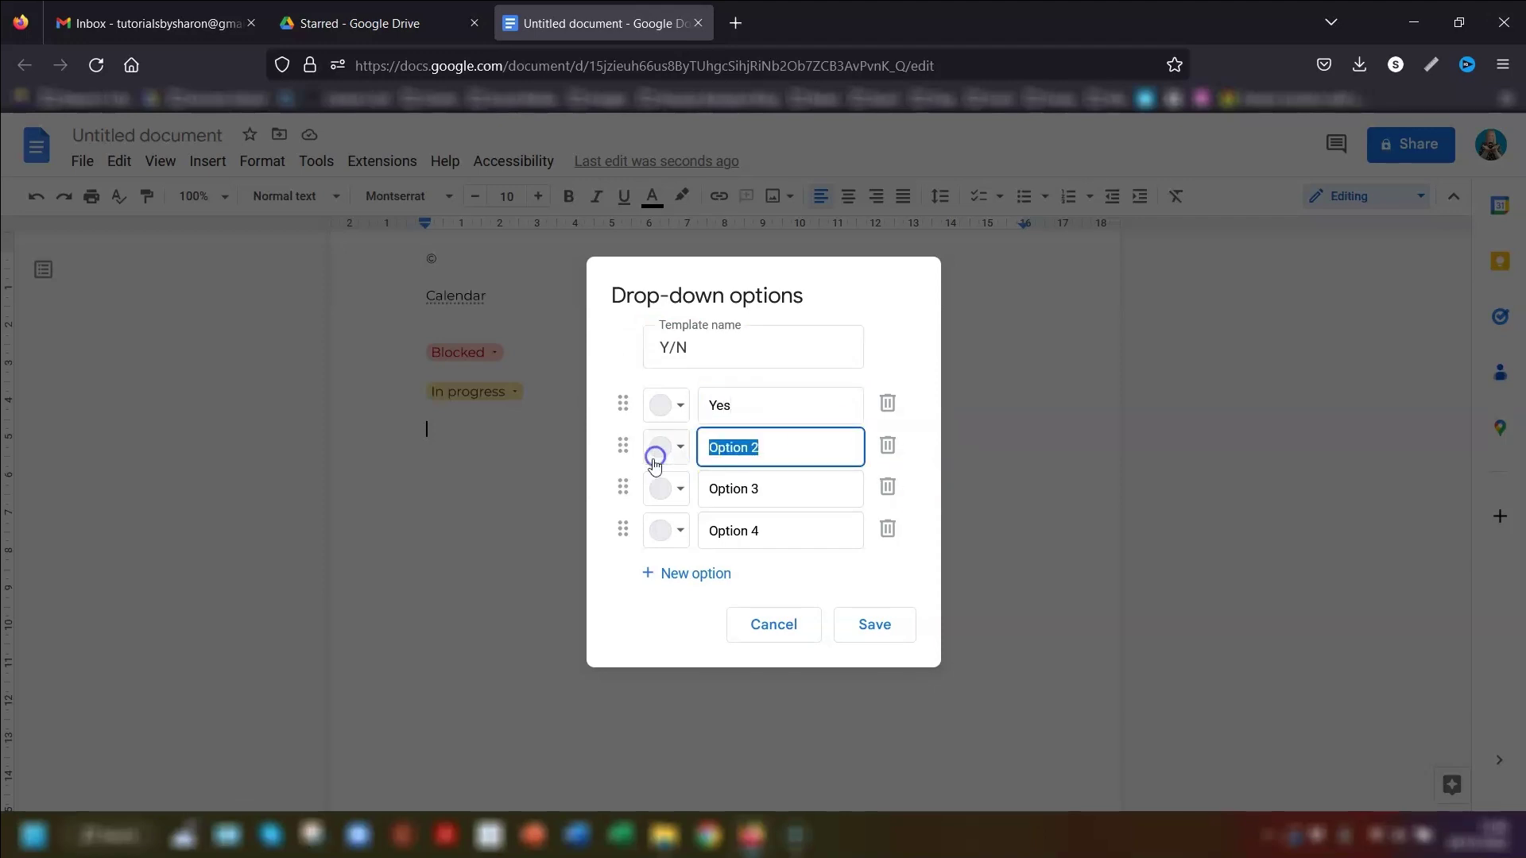
text(o)
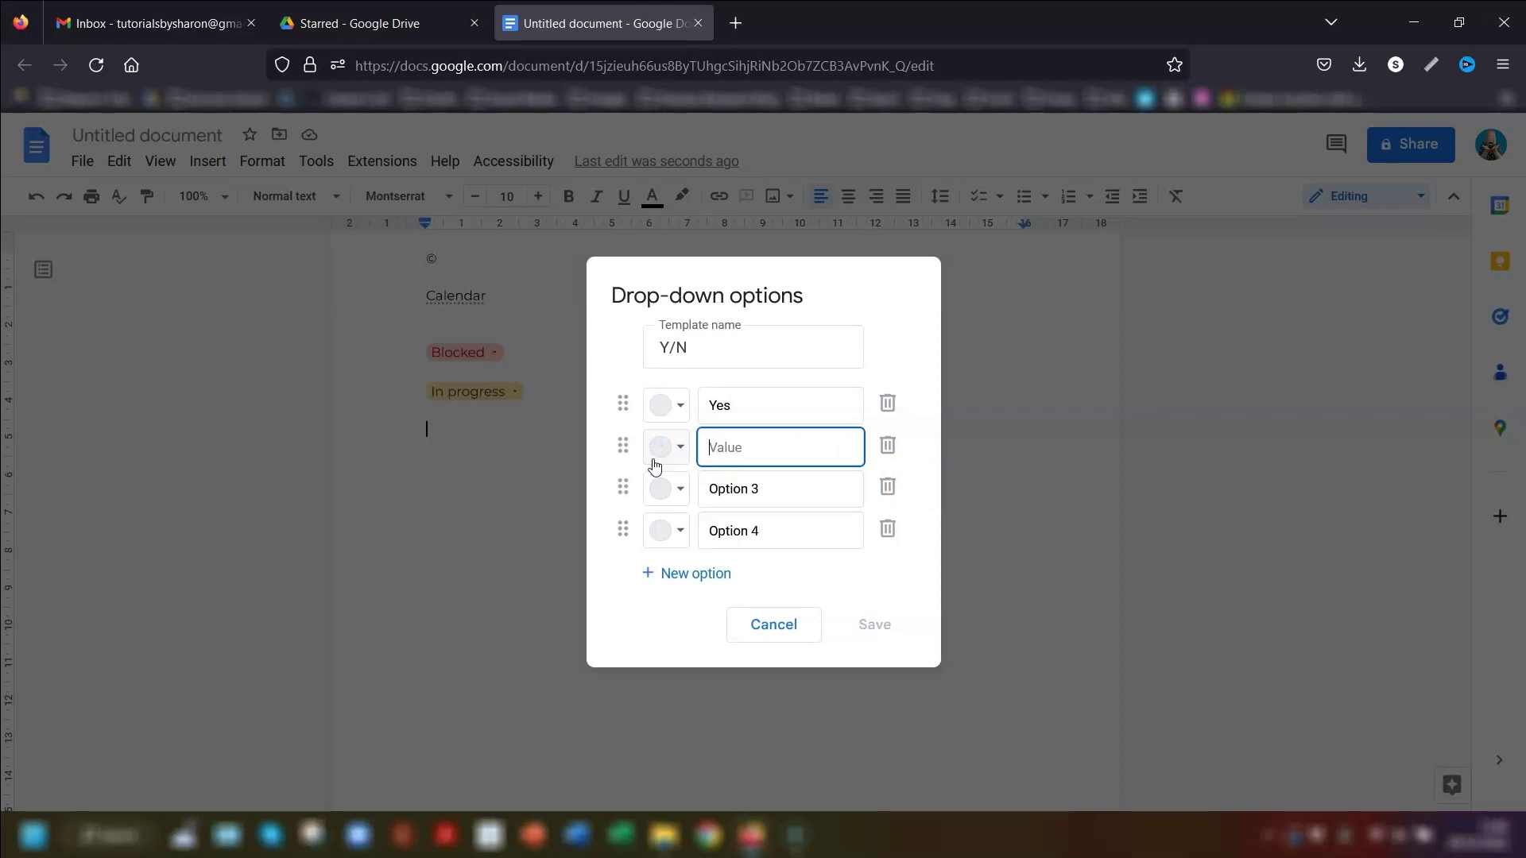
text(No)
Colour Yes light green and No light red, delete the unused options, and save.
click(666, 406)
click(806, 472)
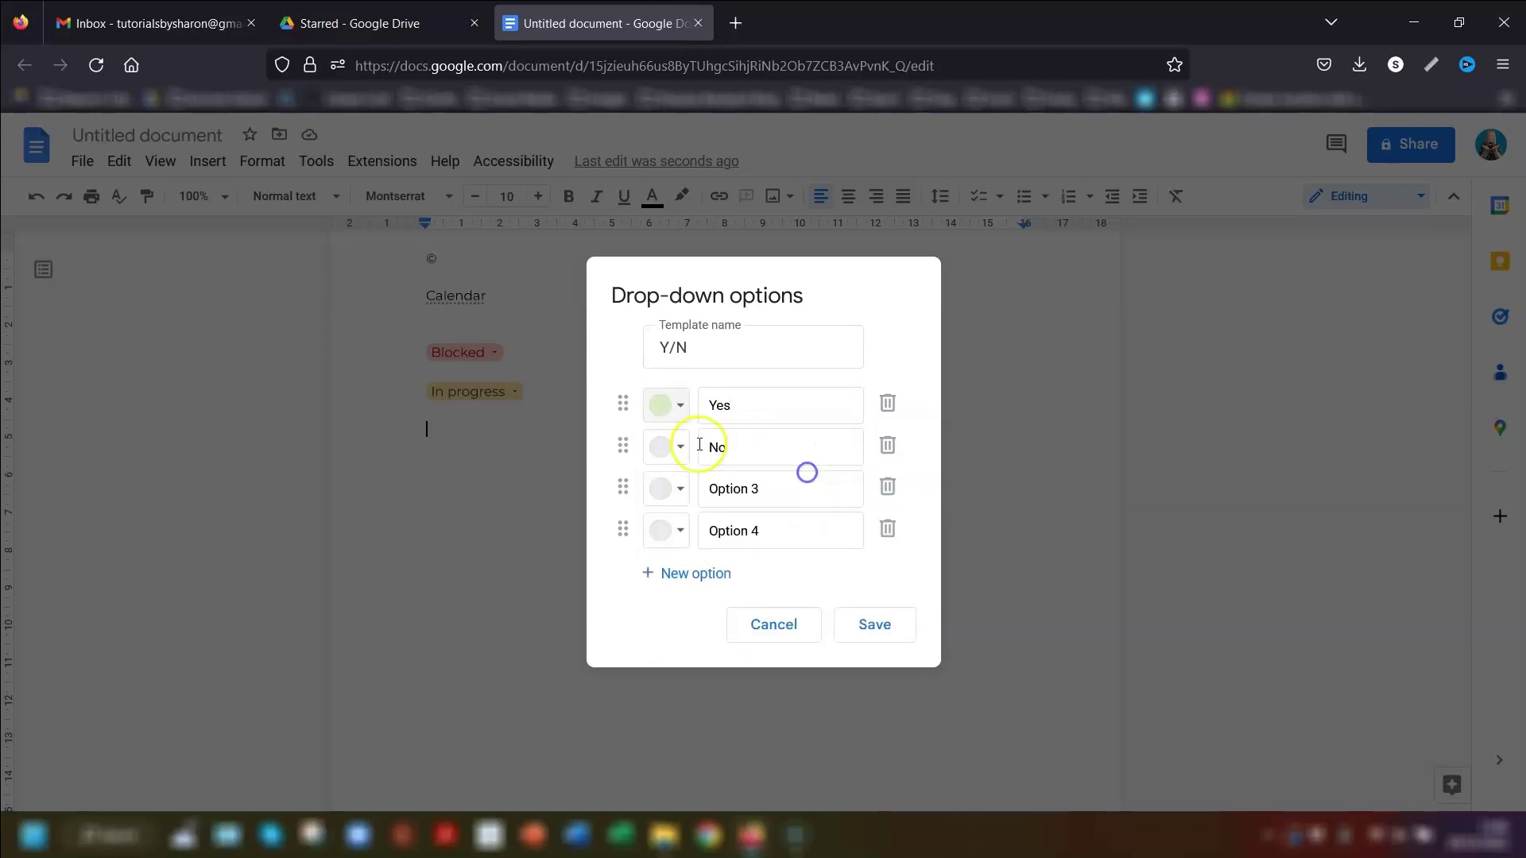
click(666, 446)
click(700, 520)
click(784, 490)
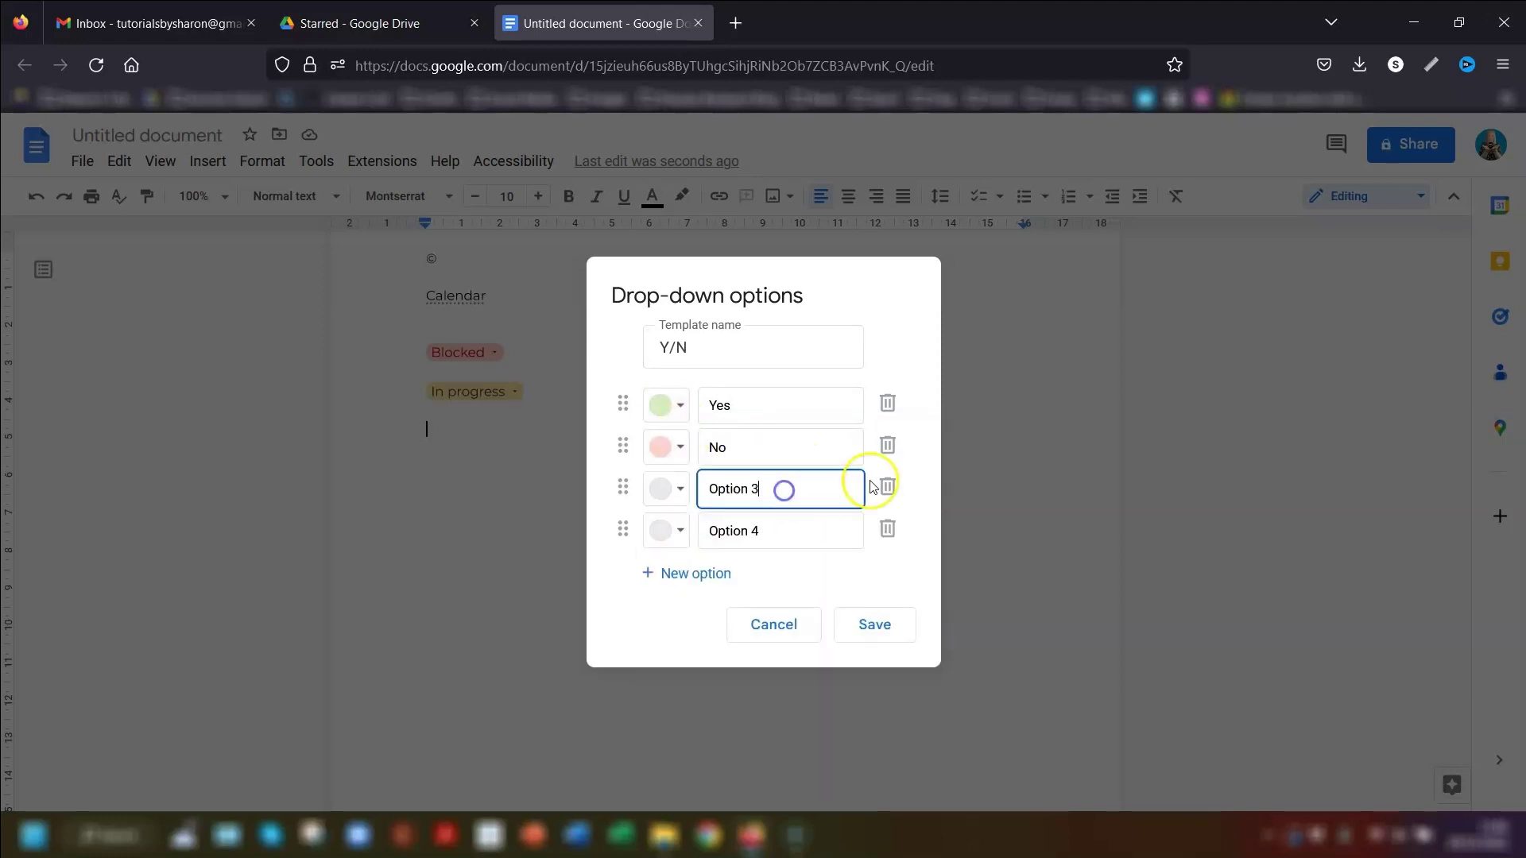
click(884, 488)
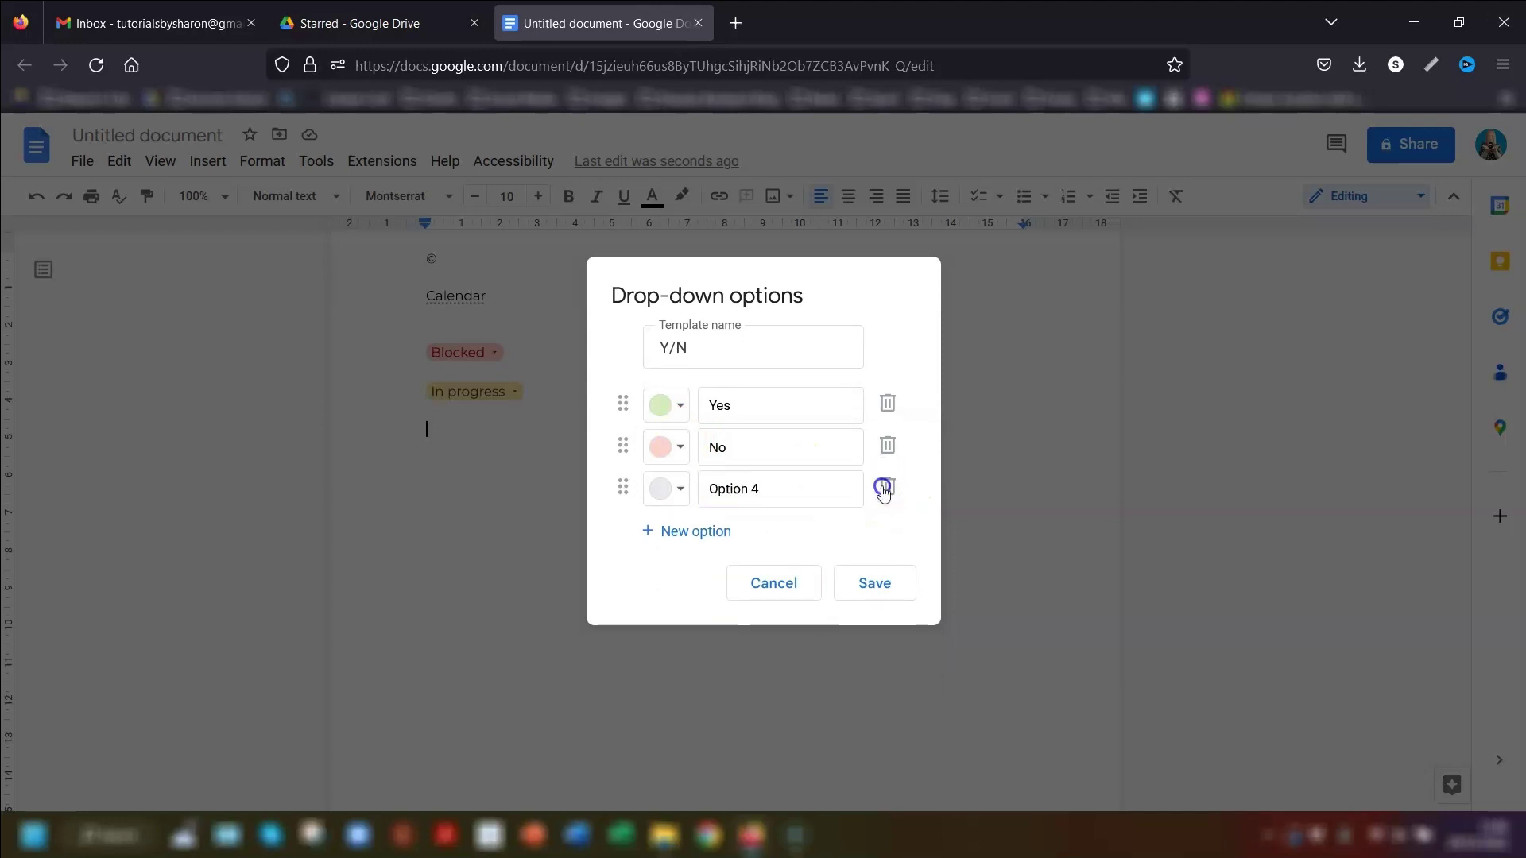
click(882, 489)
click(886, 544)
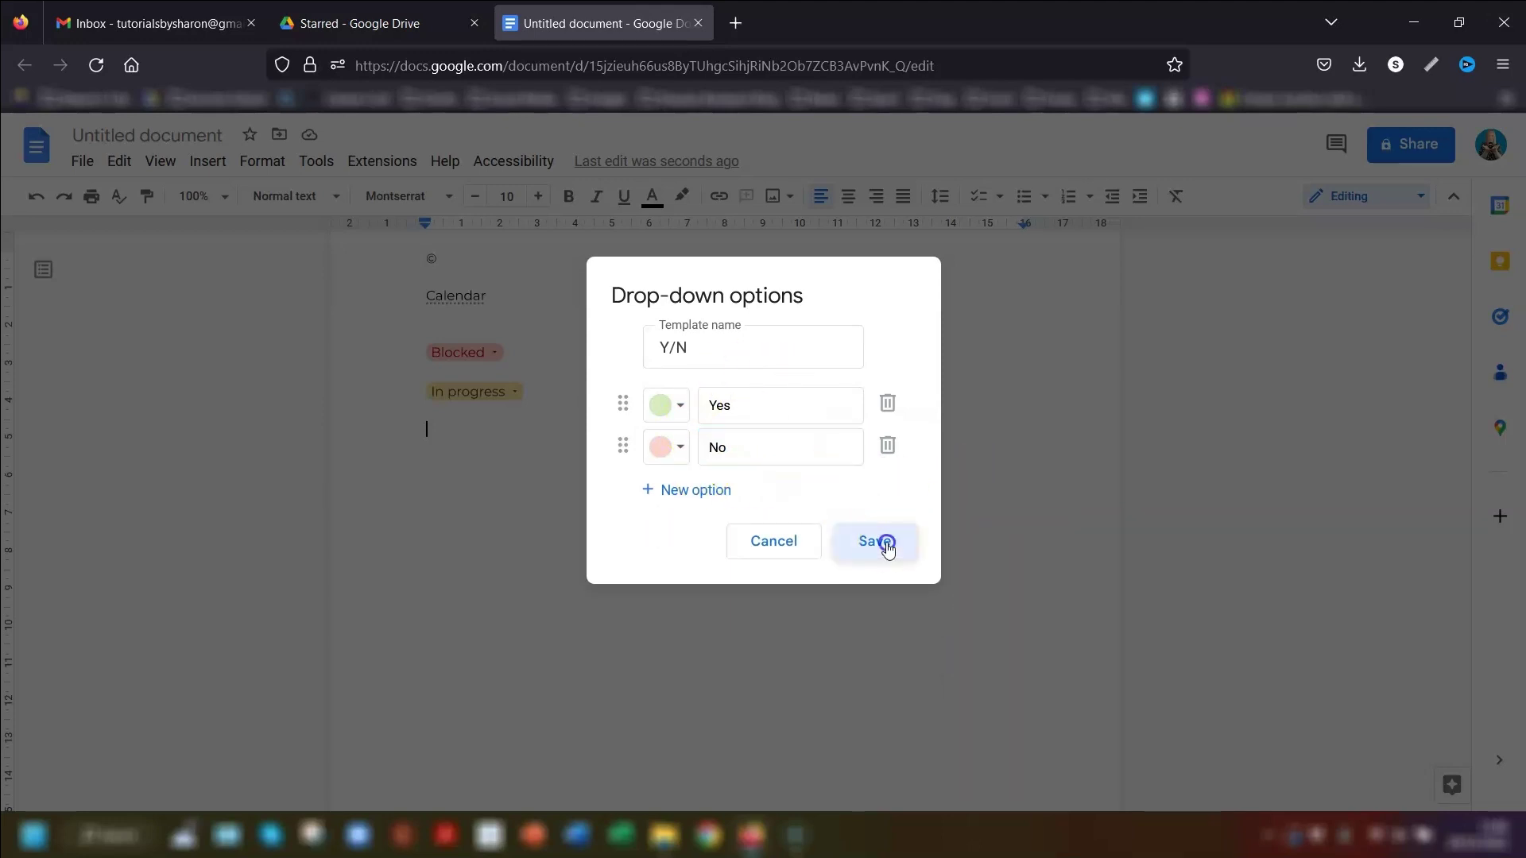
Set the new Y/N chip to Yes and start a new line below it.
click(453, 430)
click(475, 497)
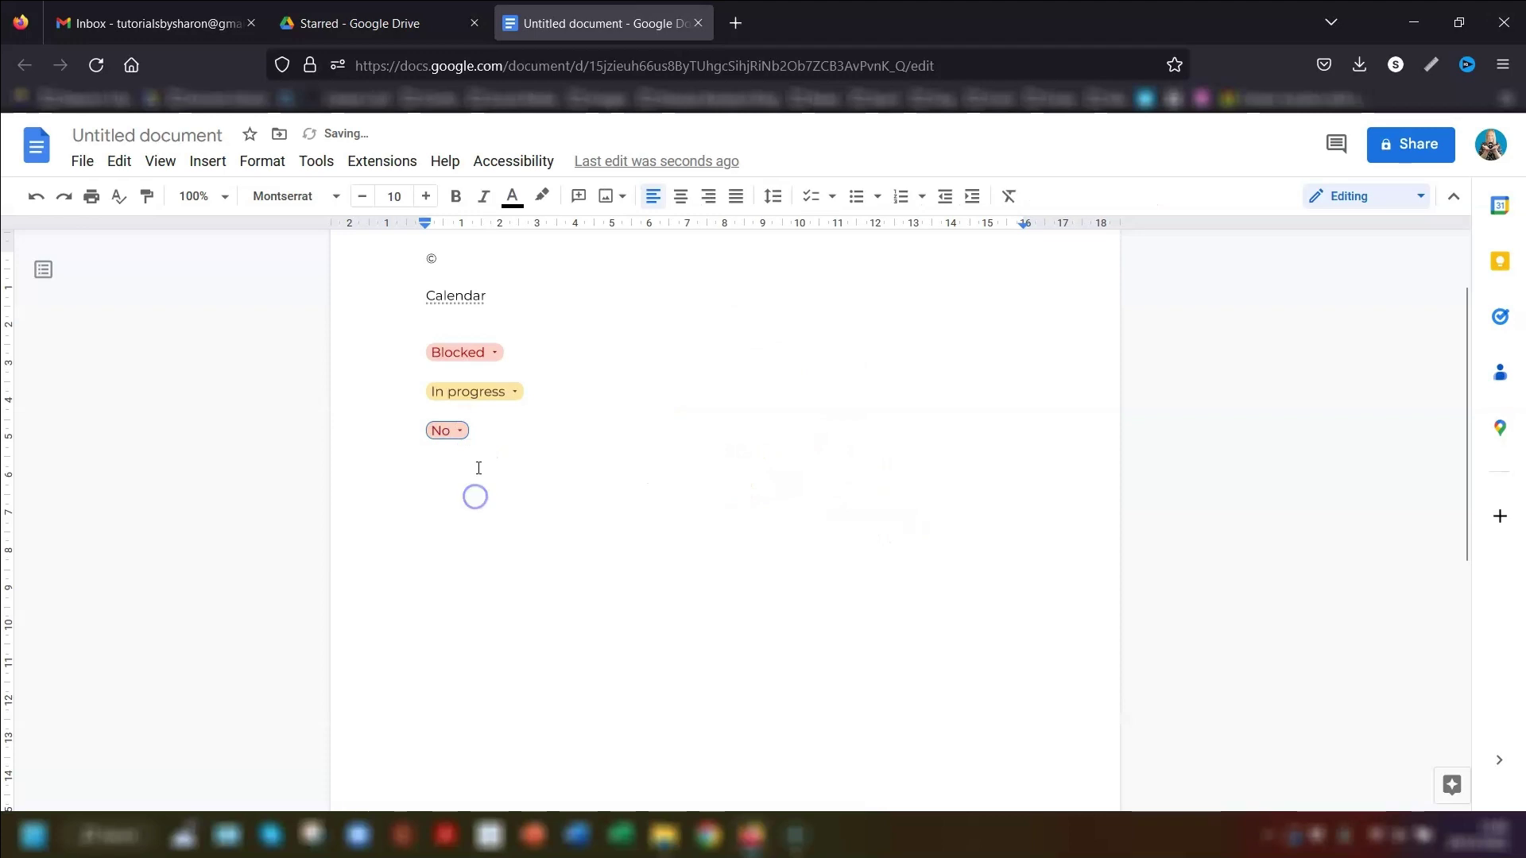
click(445, 431)
click(454, 464)
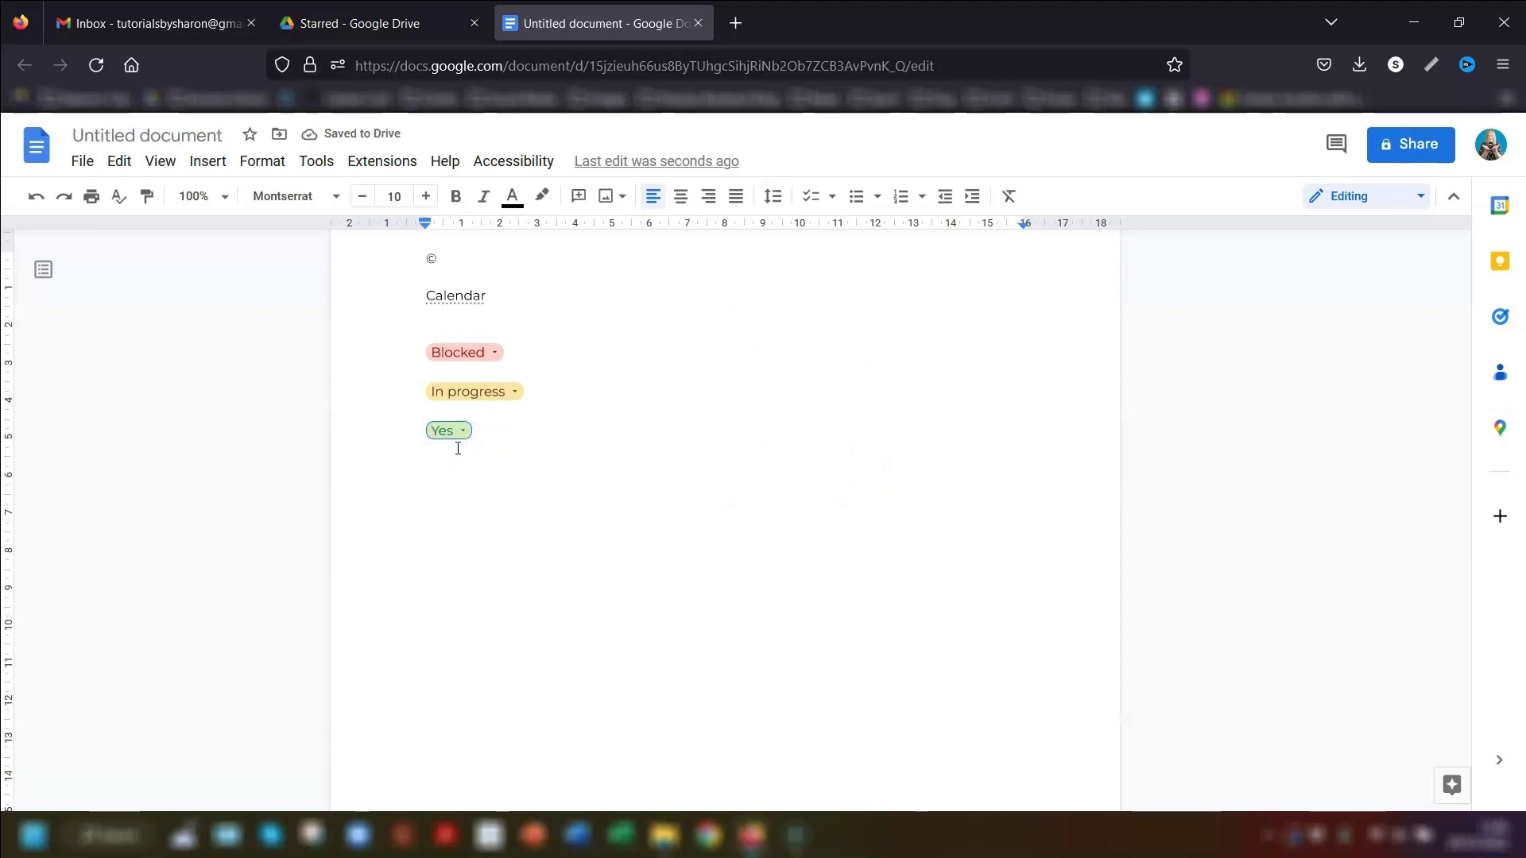
key(Return)
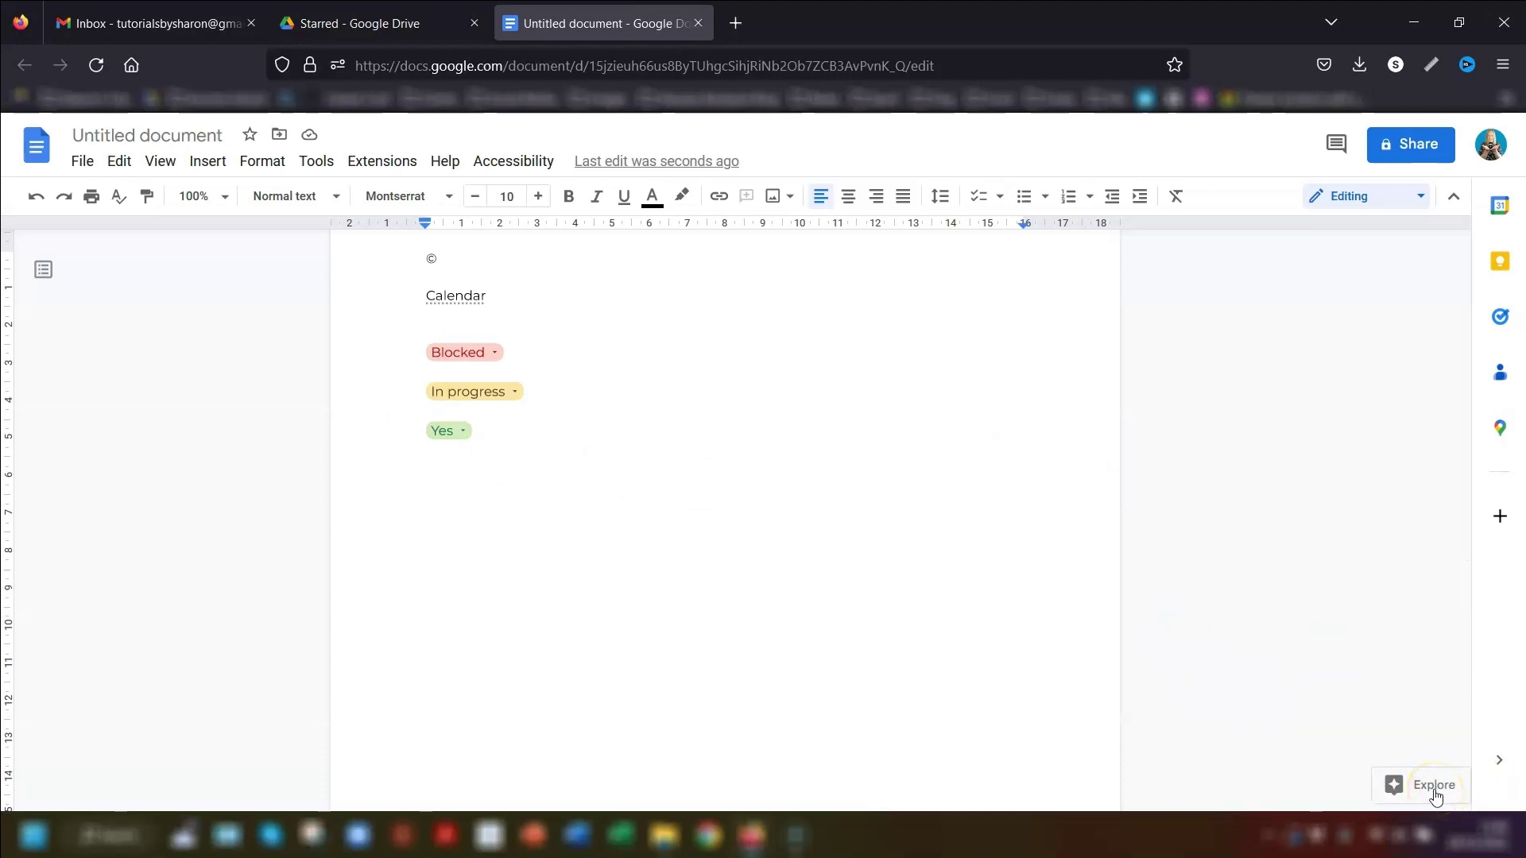
click(1434, 786)
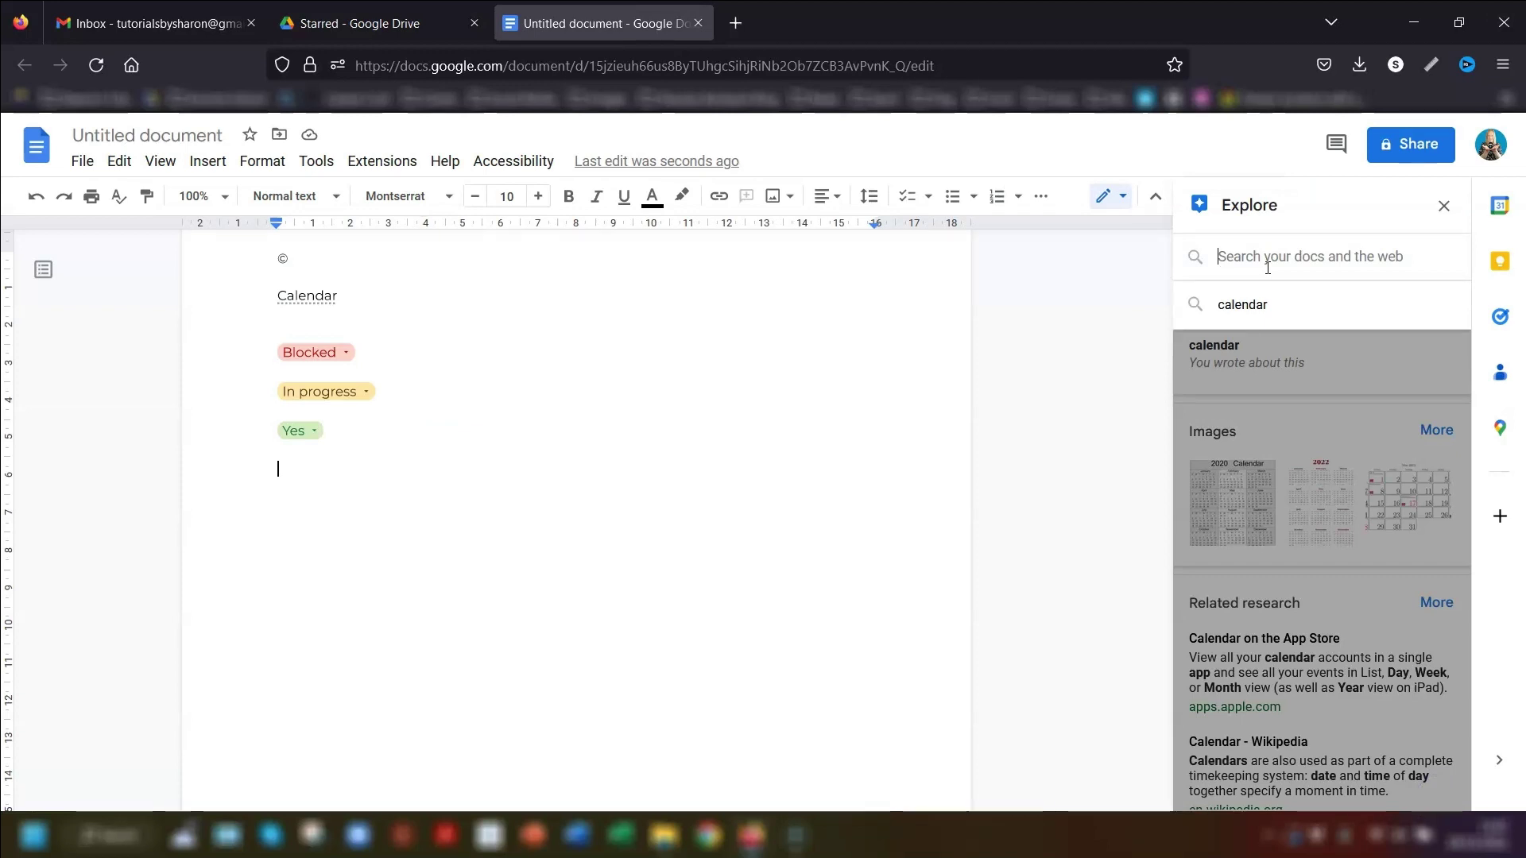
Search Explore for Co Laois and browse its web, image and Drive results.
text(calendar)
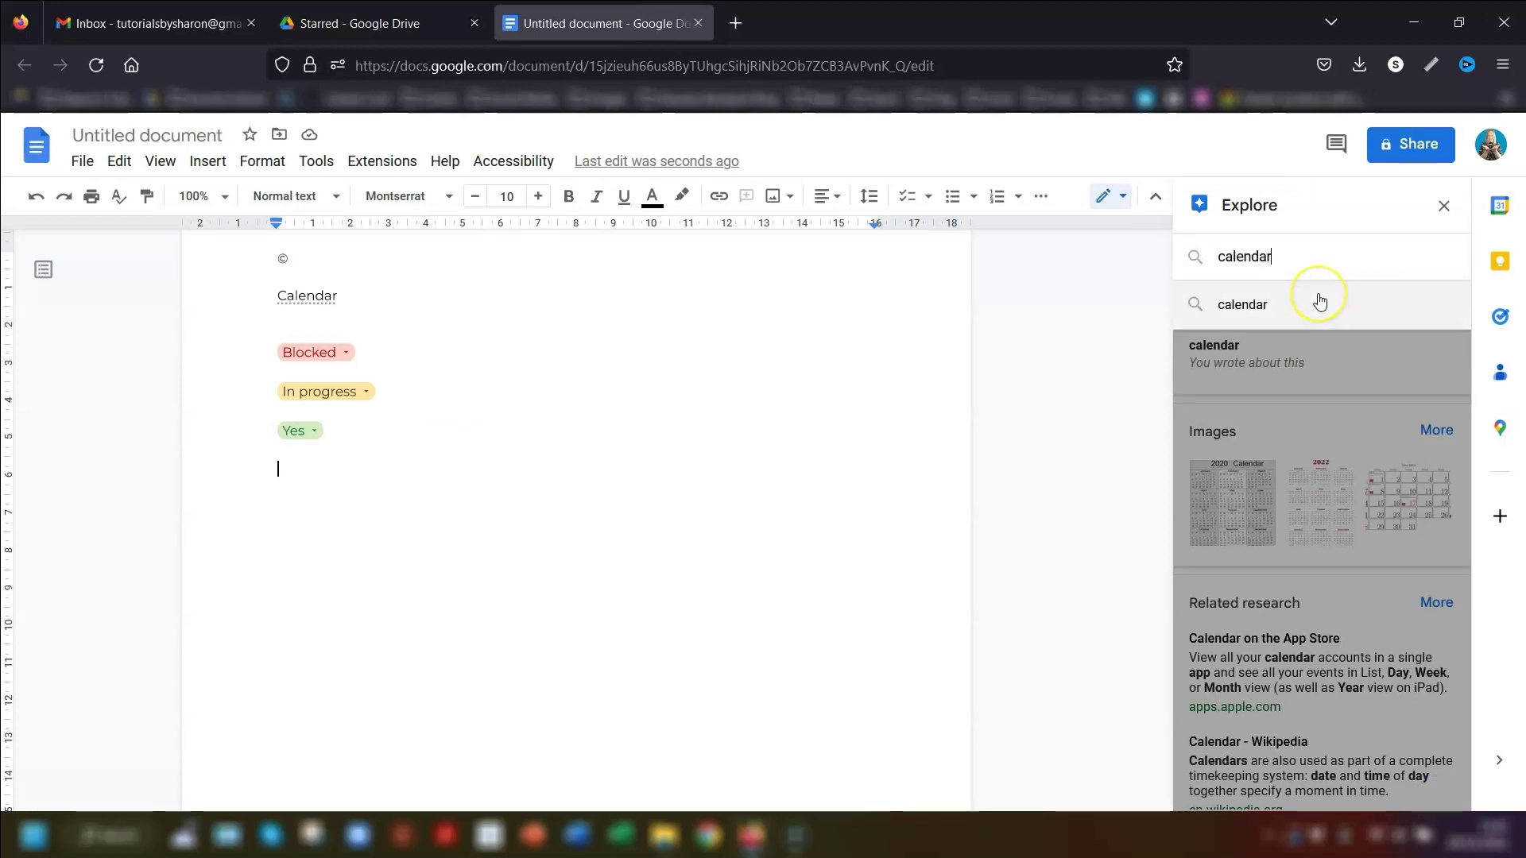
text(Co Laois)
key(Return)
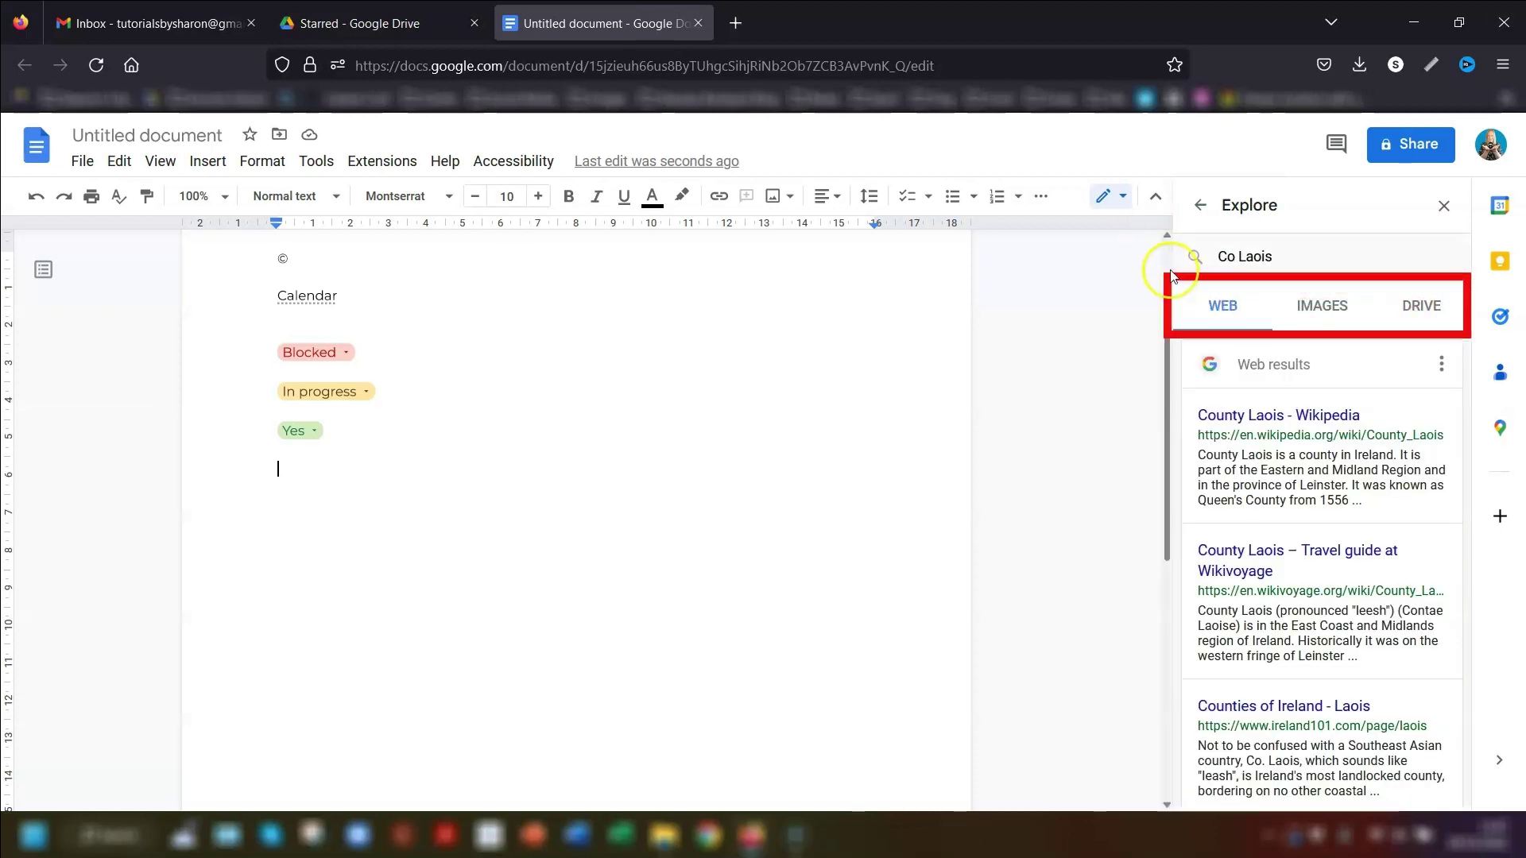
click(1310, 304)
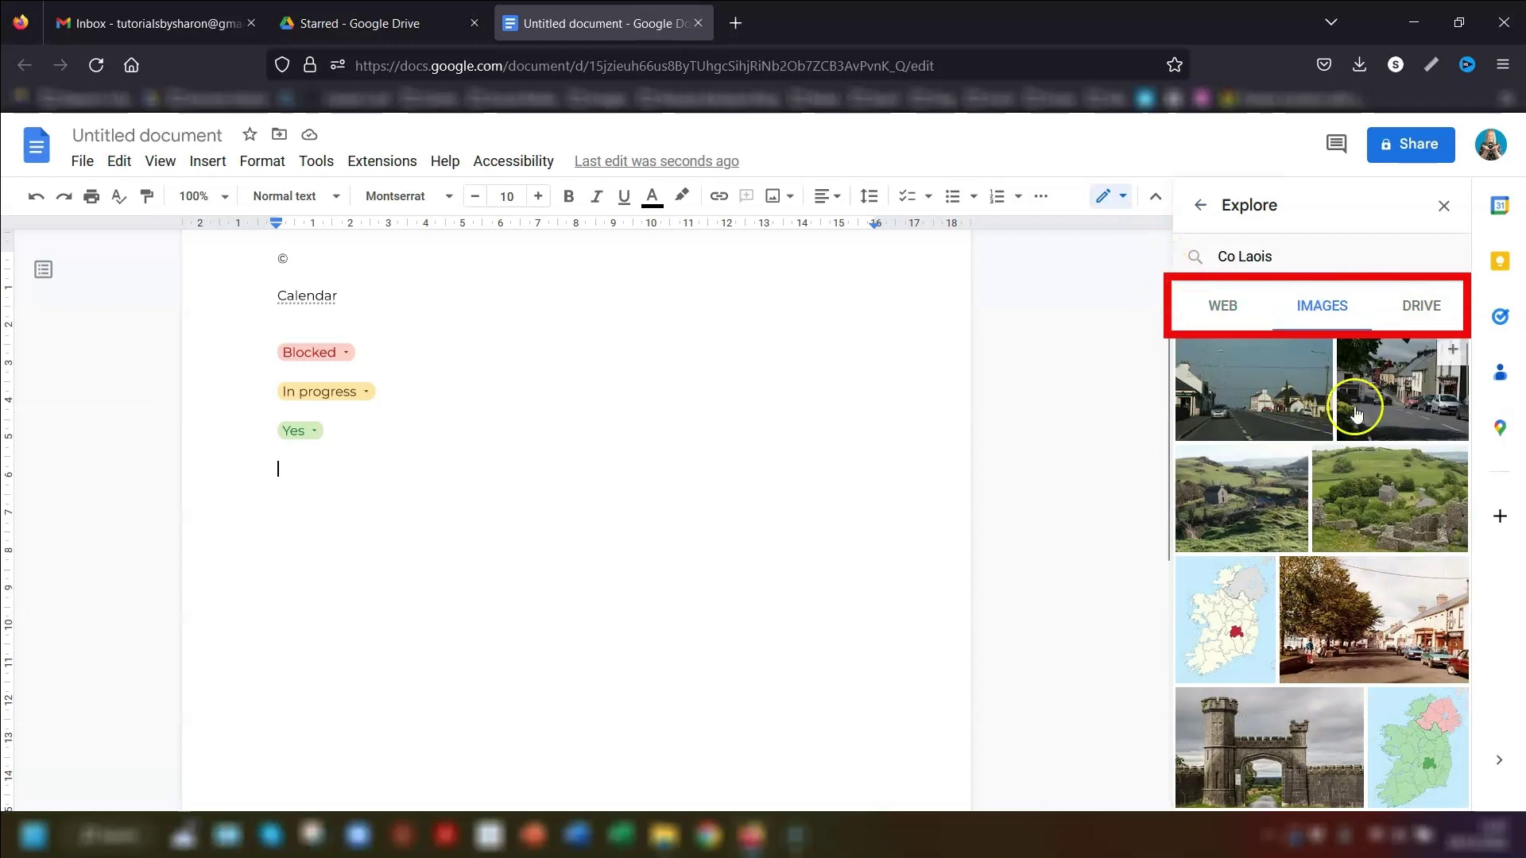
click(1422, 306)
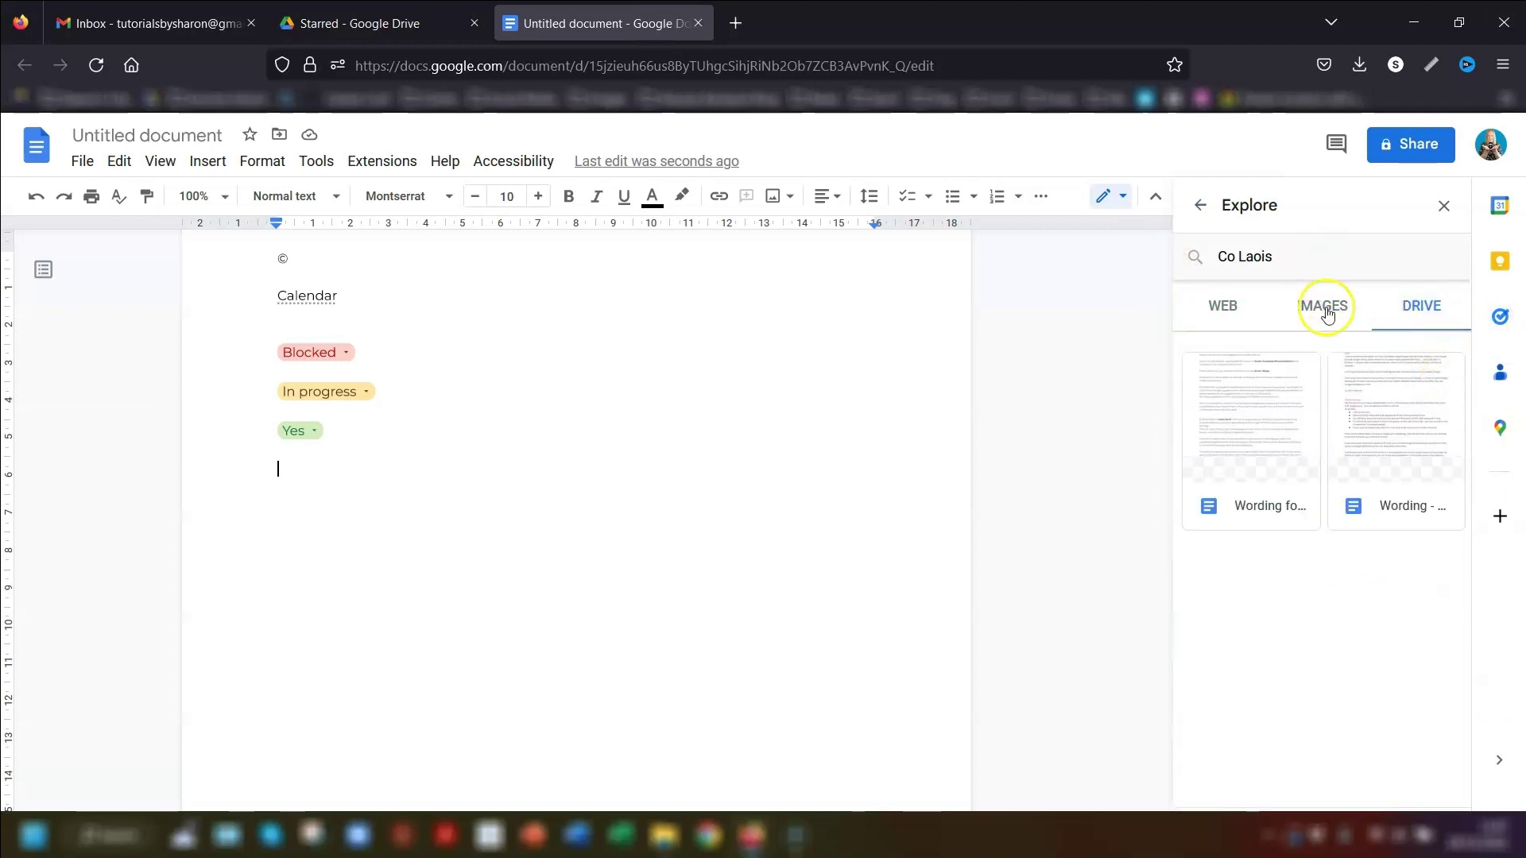
click(1224, 315)
Cite the Co Laois Wikipedia article as a footnote, then show the image results.
mouse_move(1308, 417)
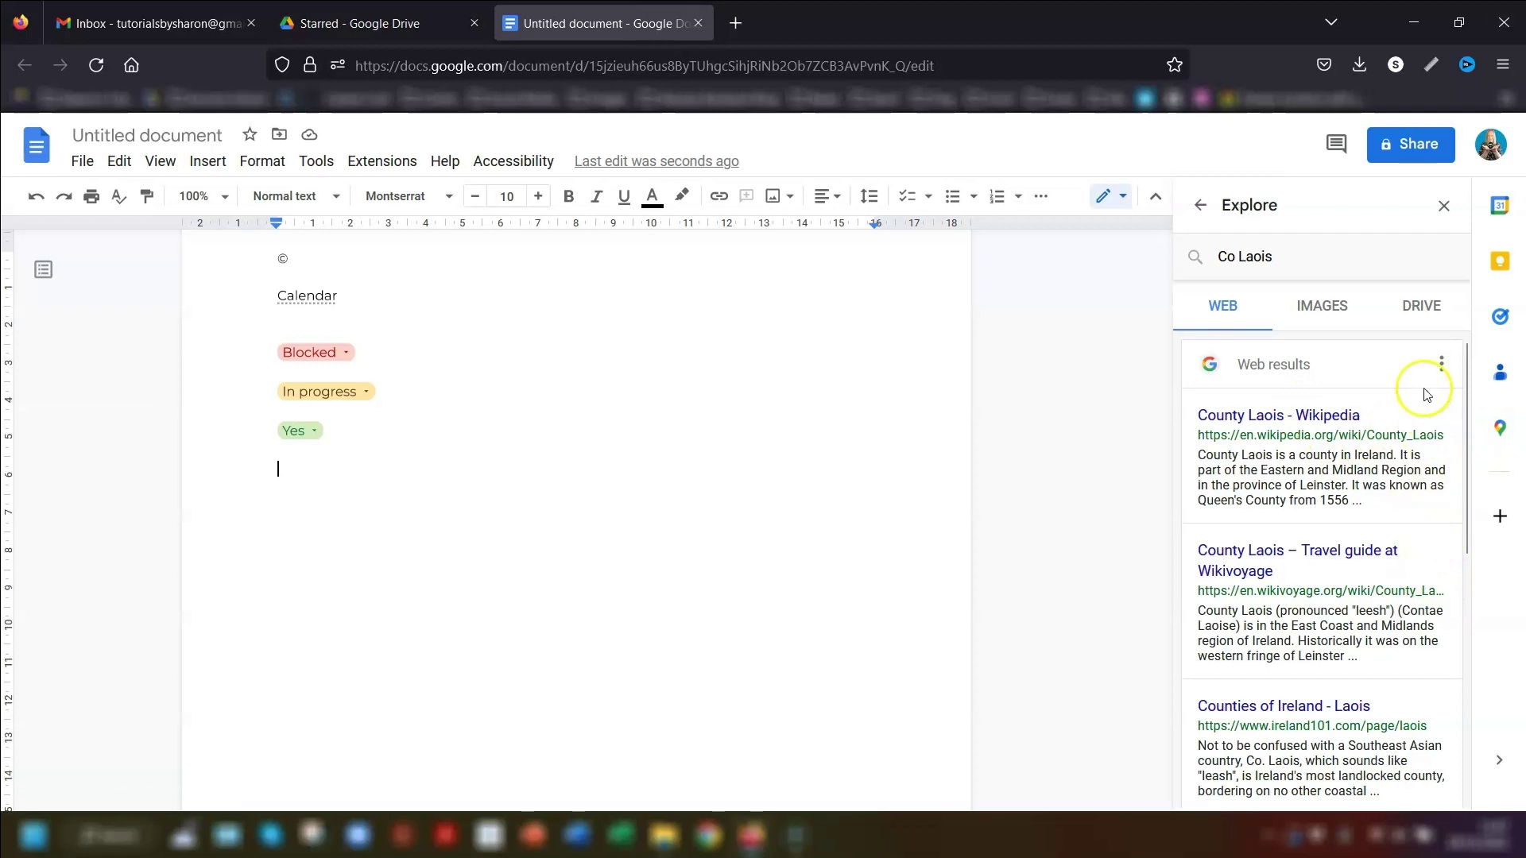
click(1444, 408)
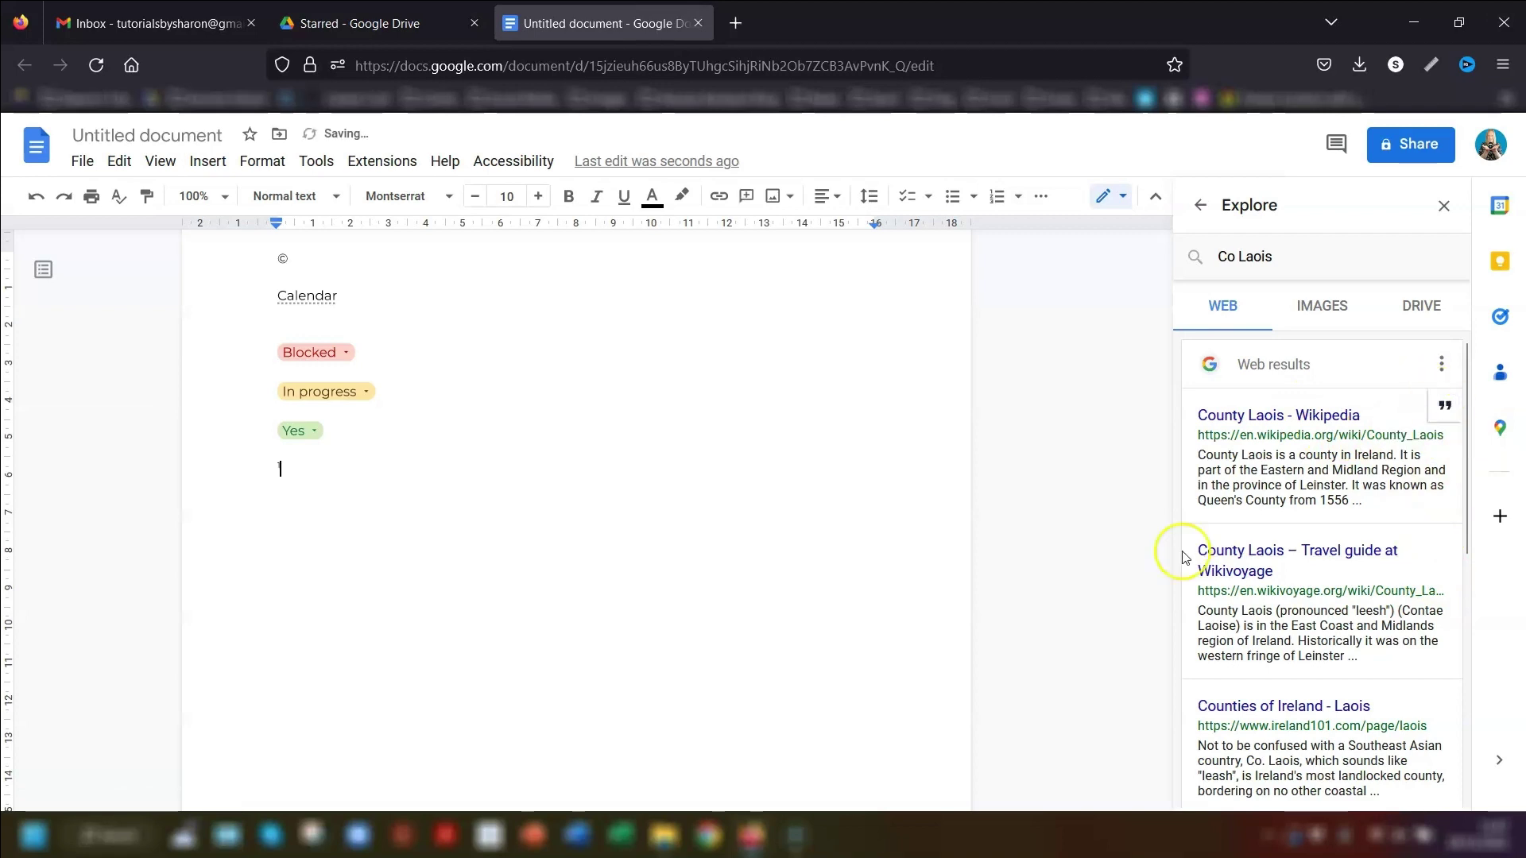
scroll(715, 425, down, 3)
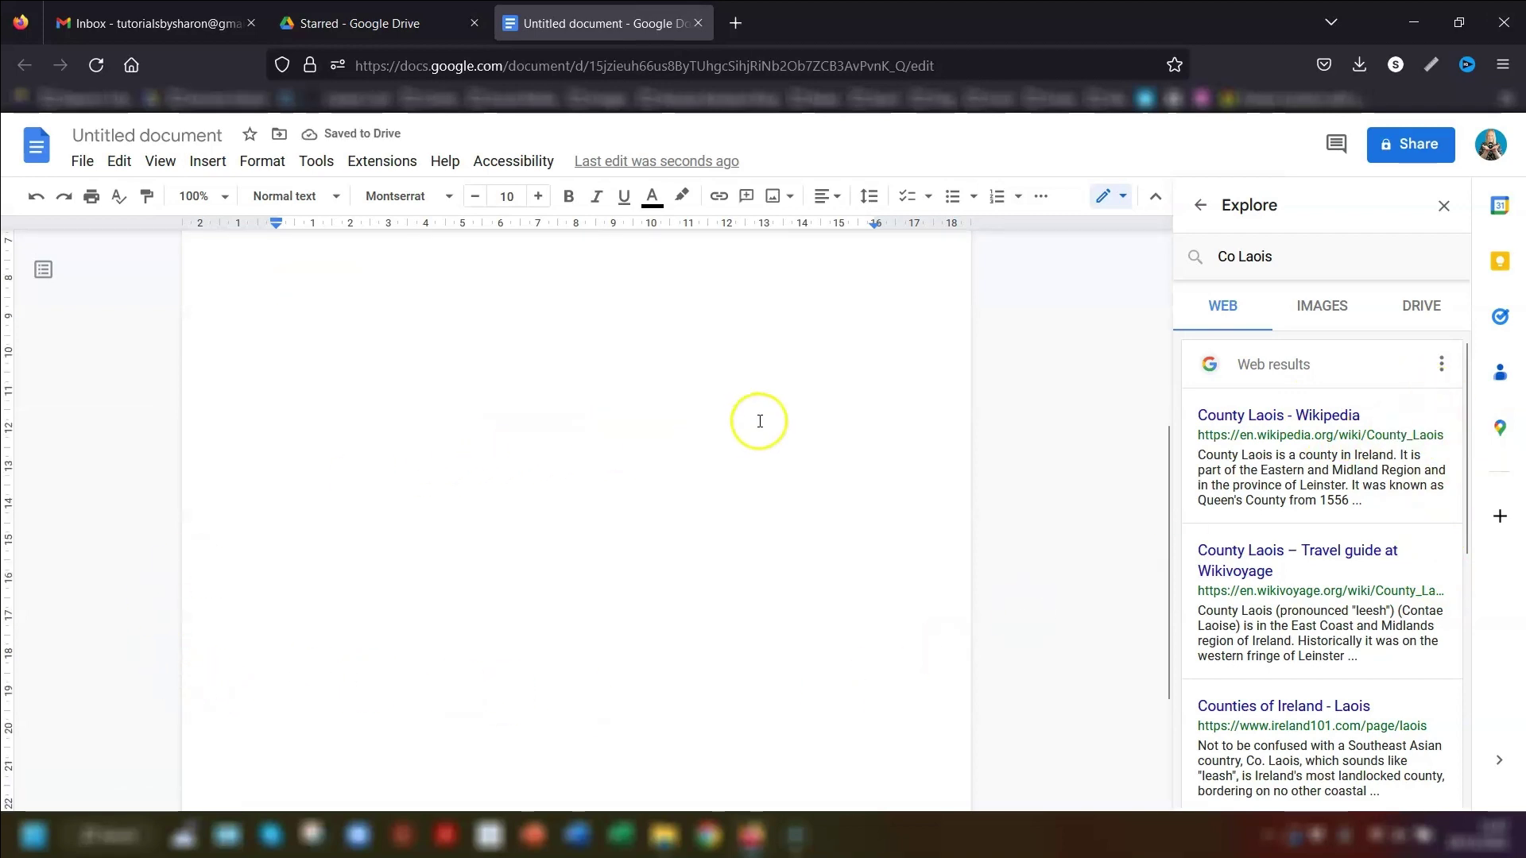
scroll(1022, 460, up, 2)
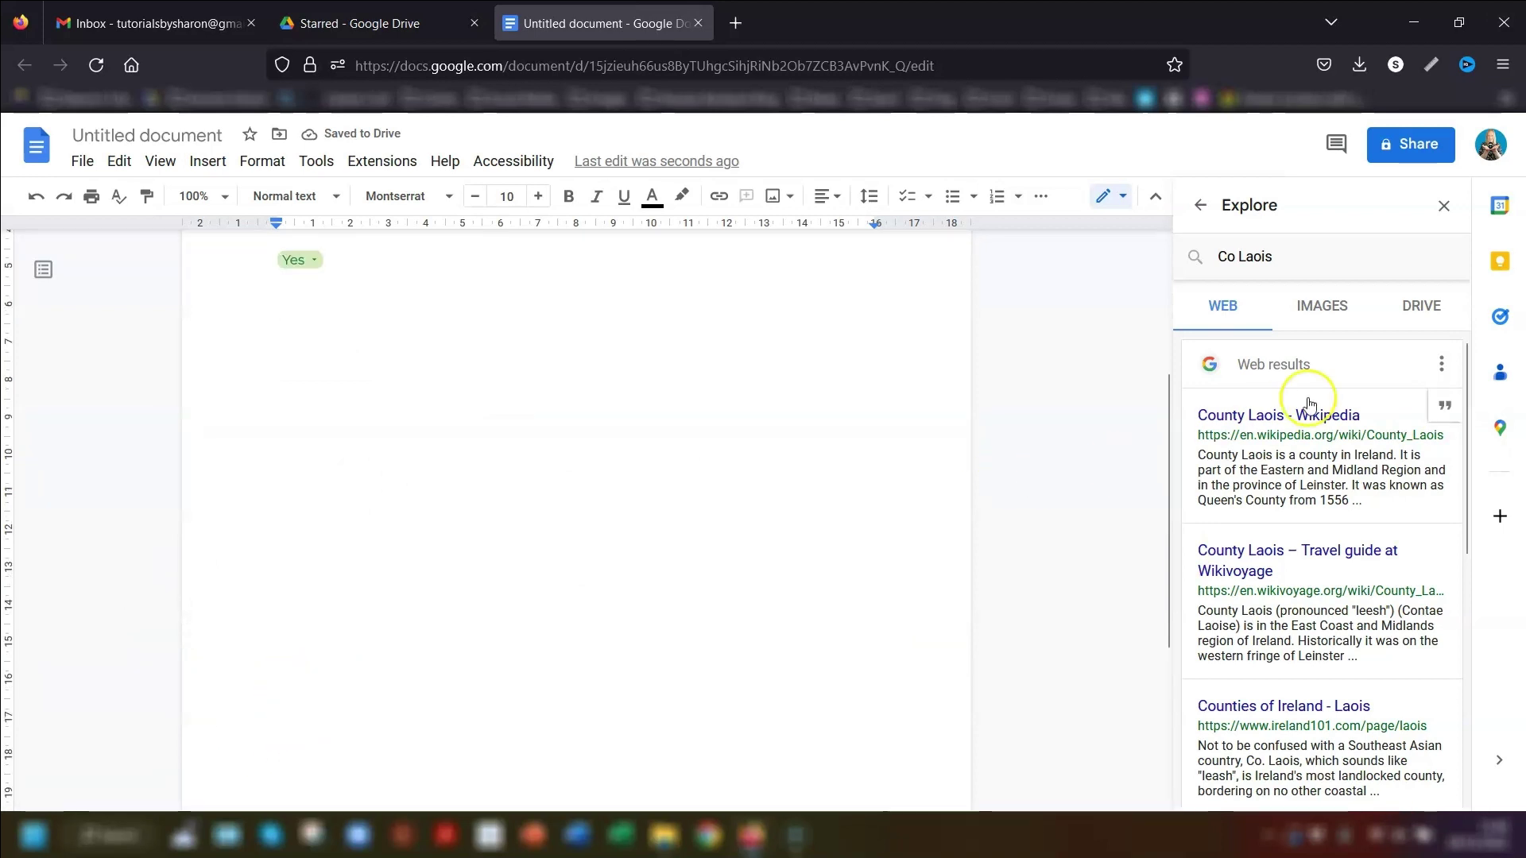
click(1314, 304)
mouse_move(1258, 508)
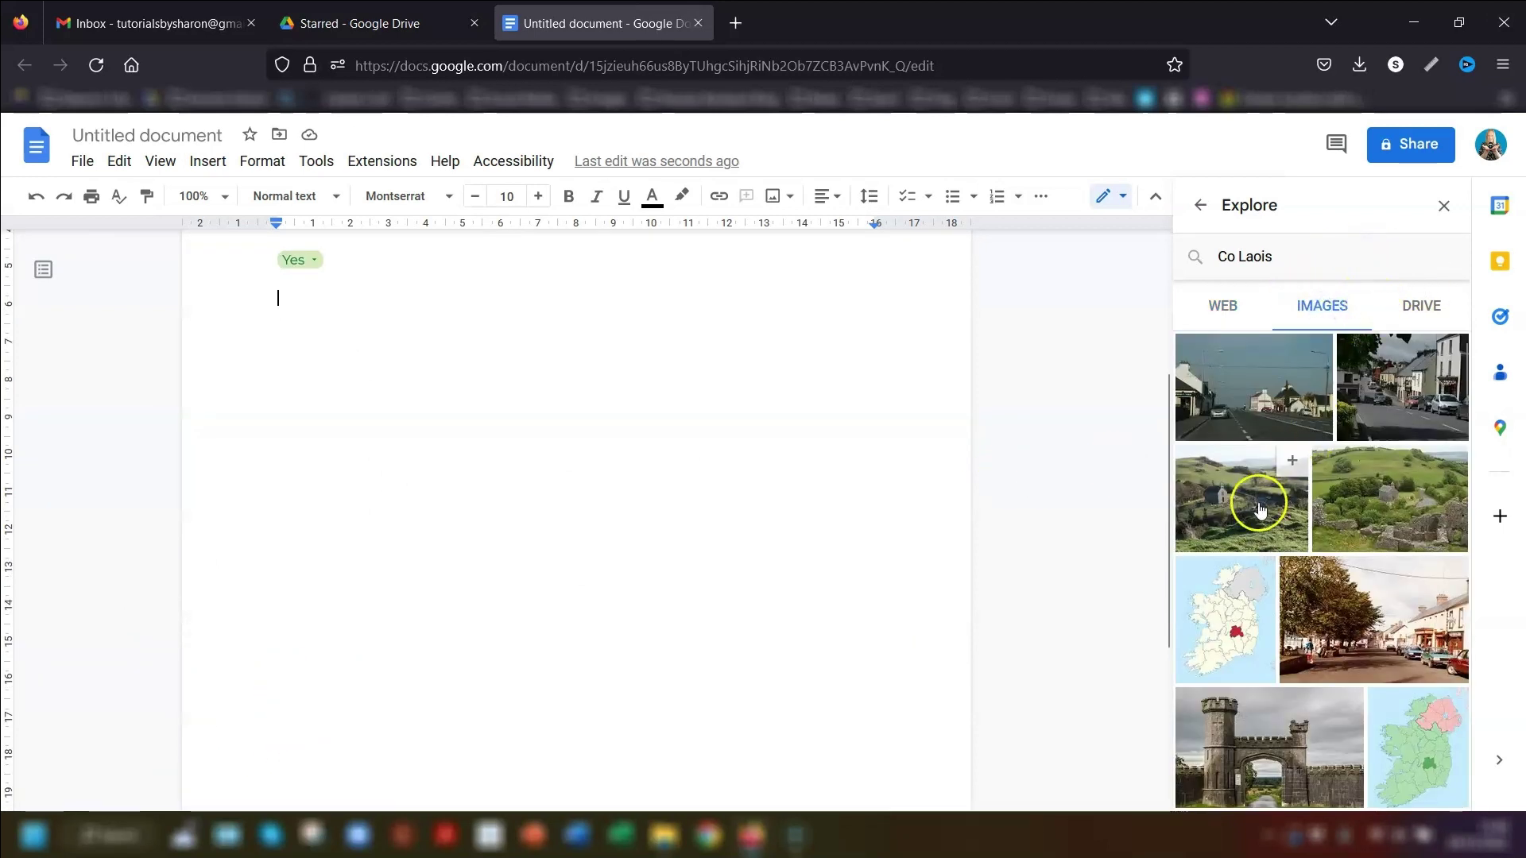
Insert the hillside church photo from Explore's images, then close the Explore panel.
click(1290, 459)
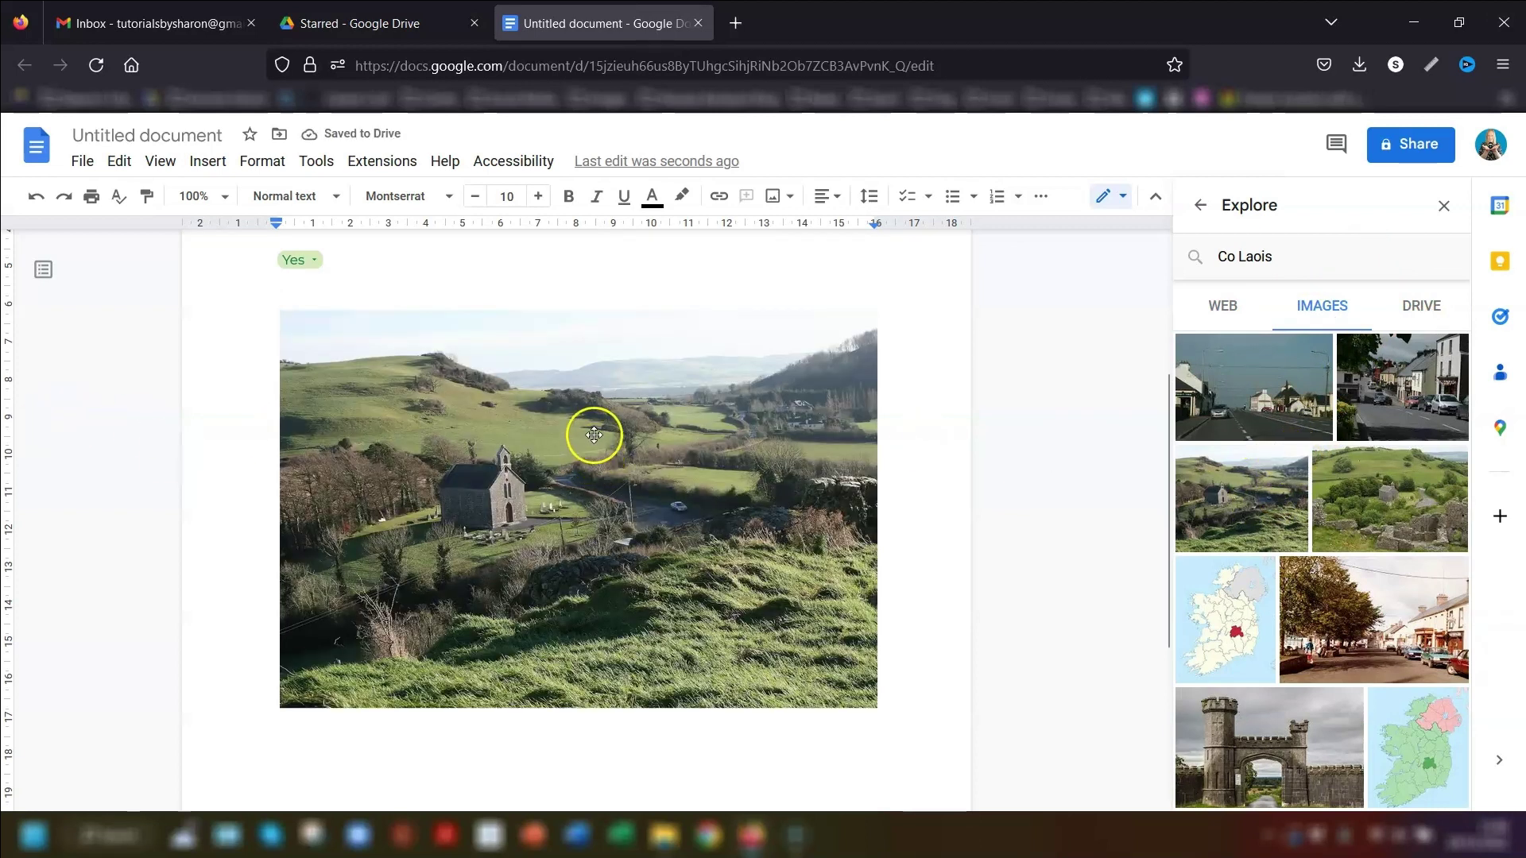
click(596, 433)
scroll(608, 448, down, 3)
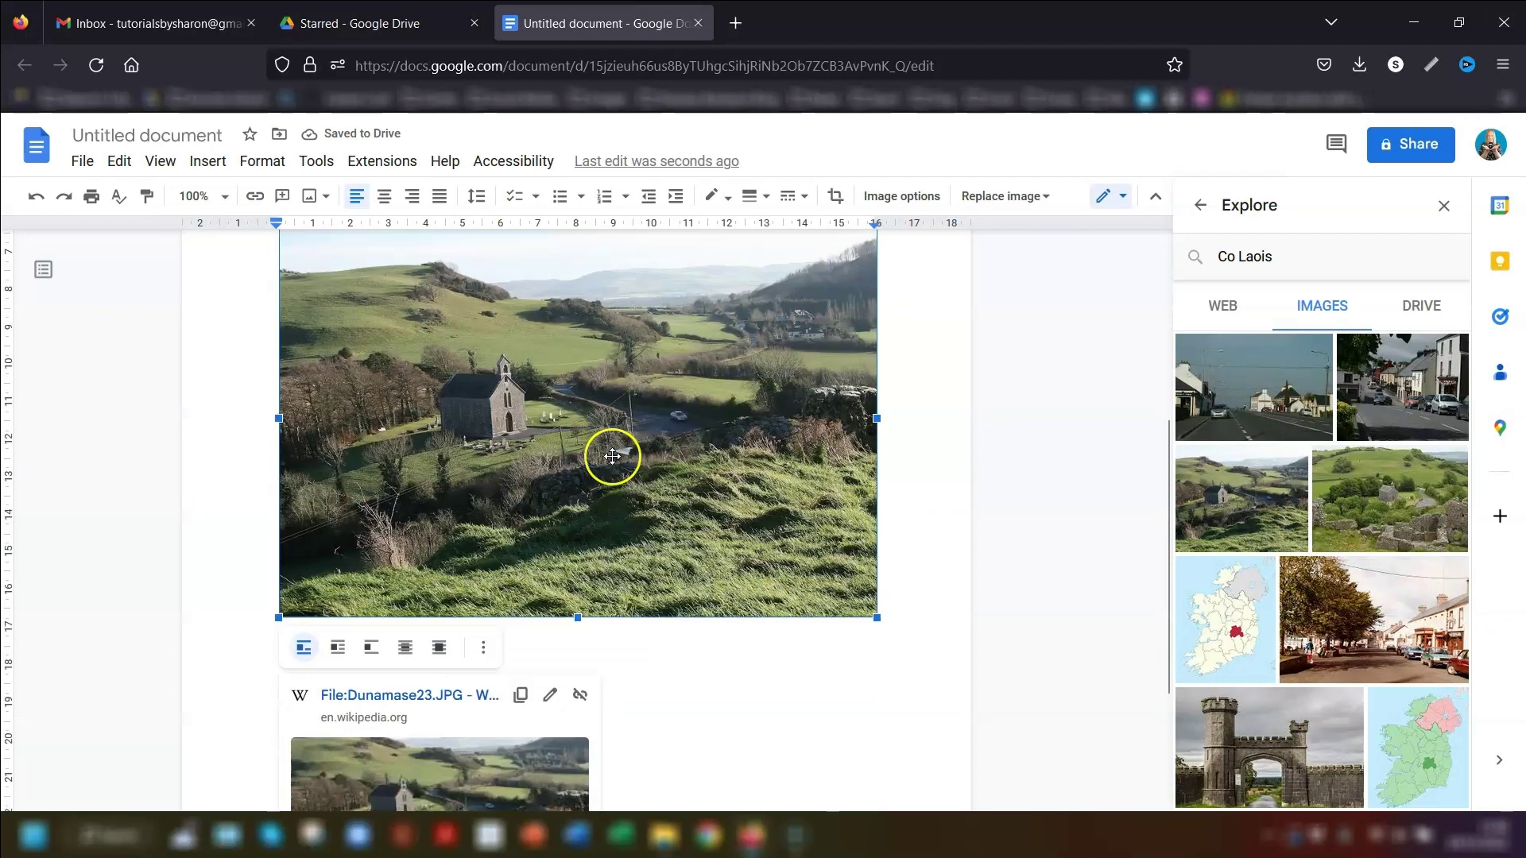
scroll(429, 685, down, 1)
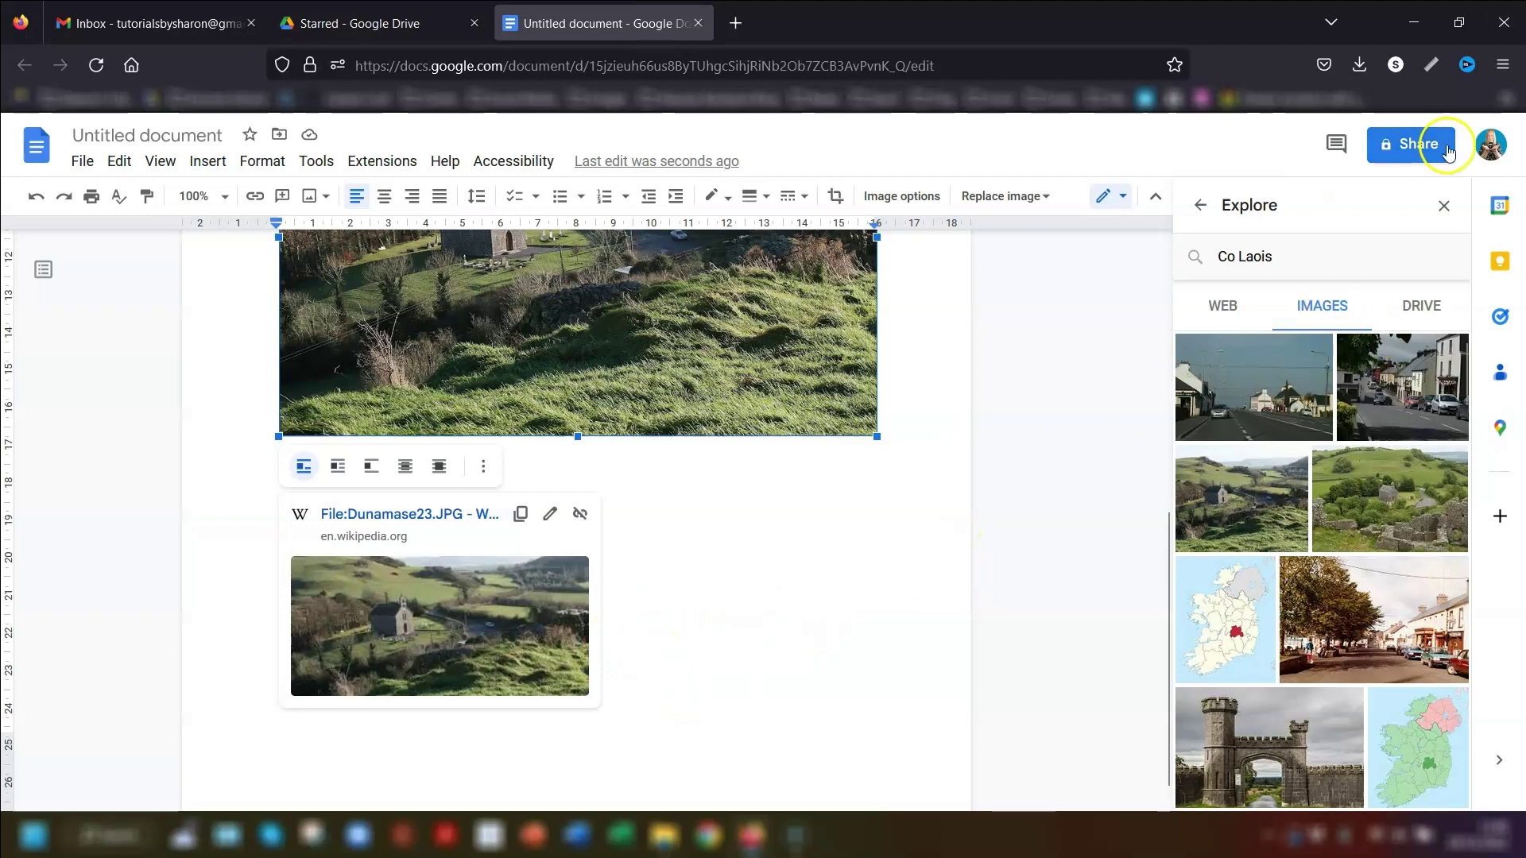
click(1447, 208)
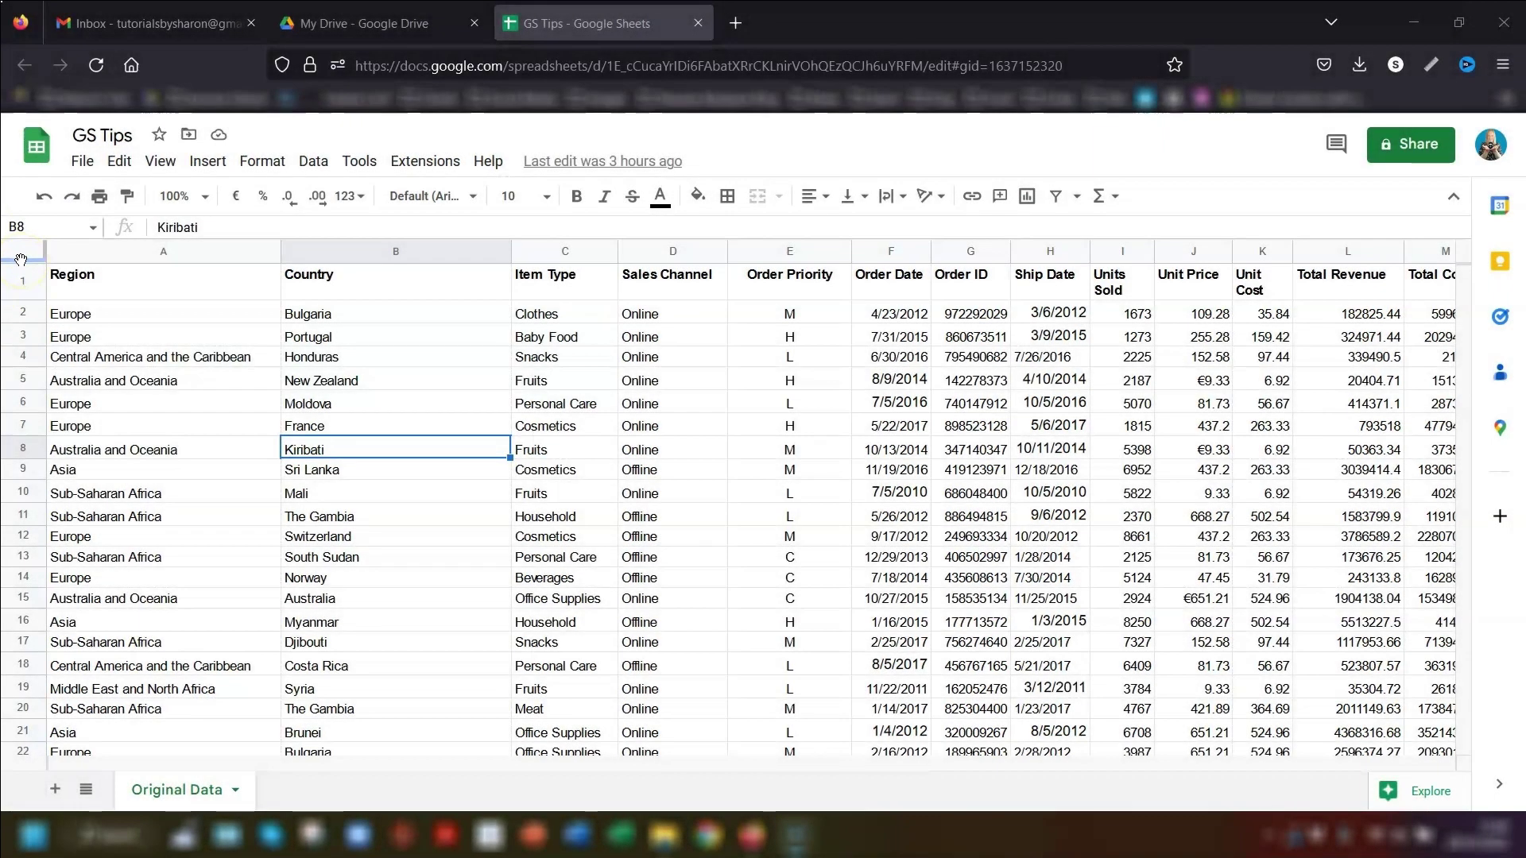
drag(21, 260, 27, 299)
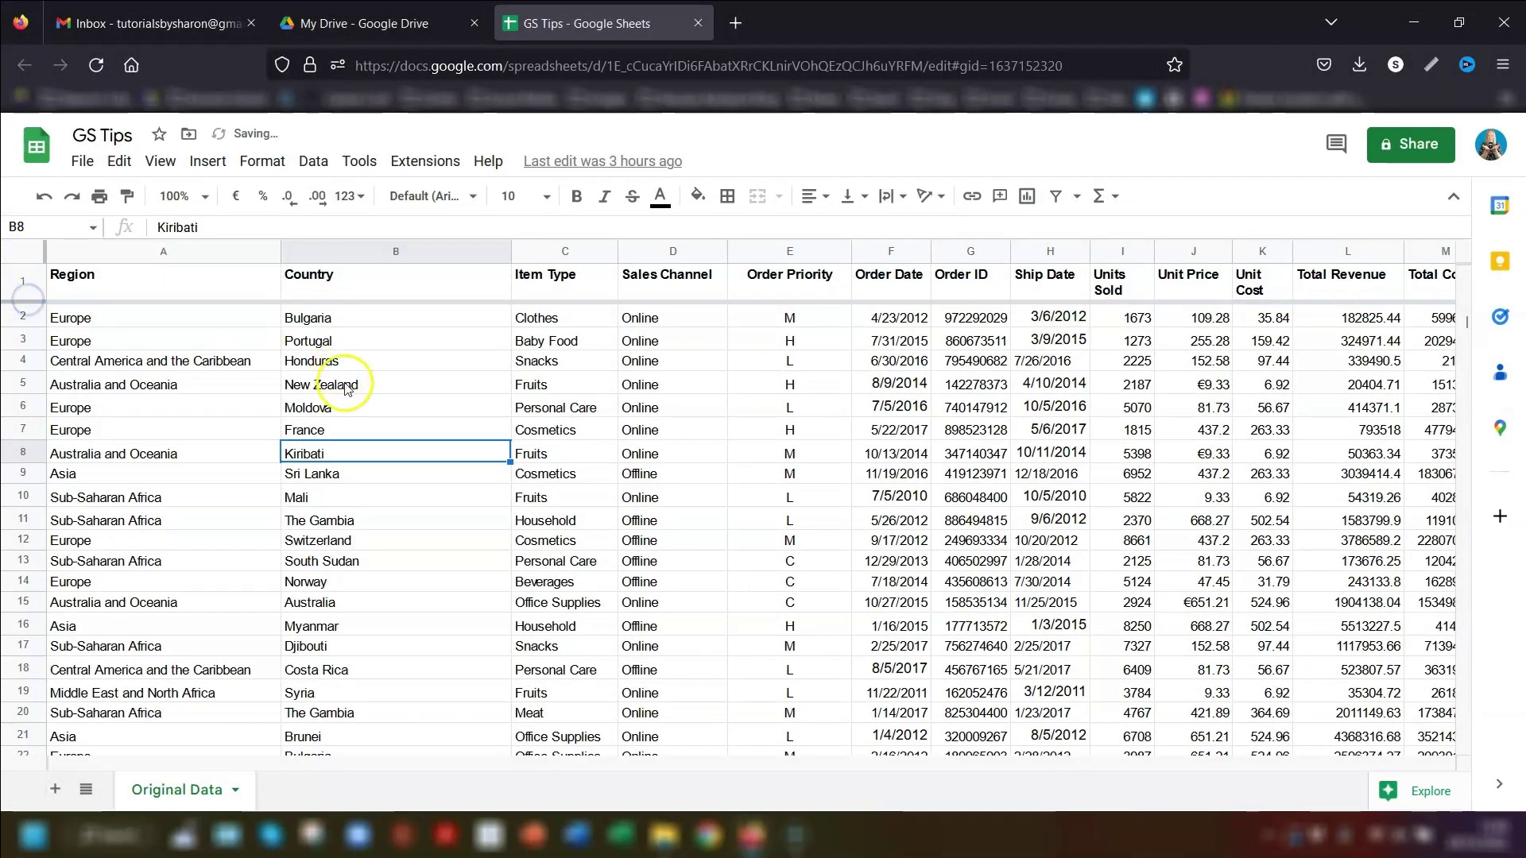
scroll(341, 401, down, 14)
scroll(343, 415, up, 6)
scroll(344, 414, up, 8)
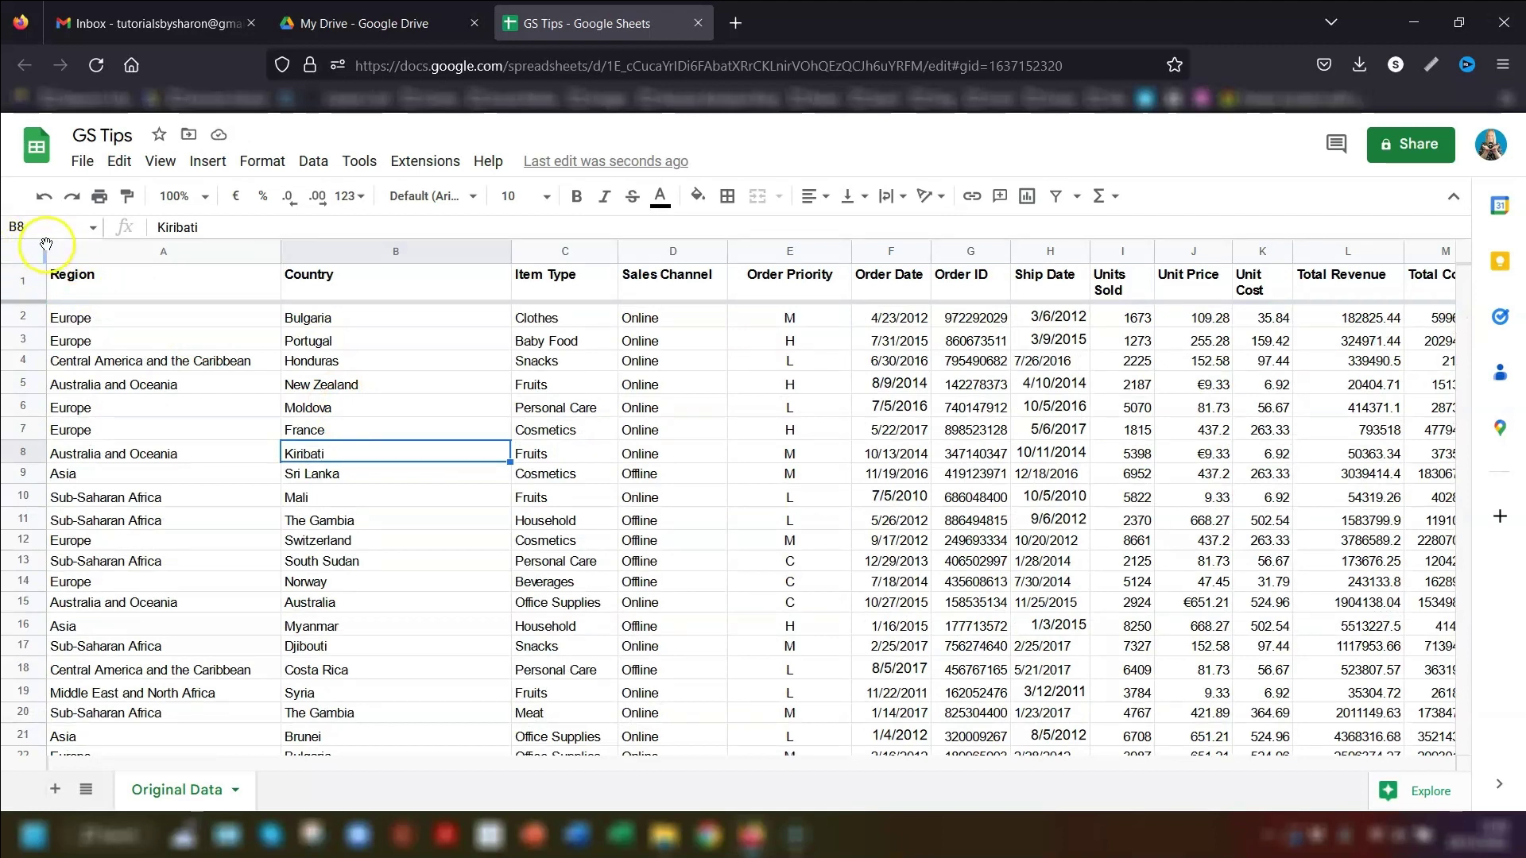
drag(45, 253, 513, 233)
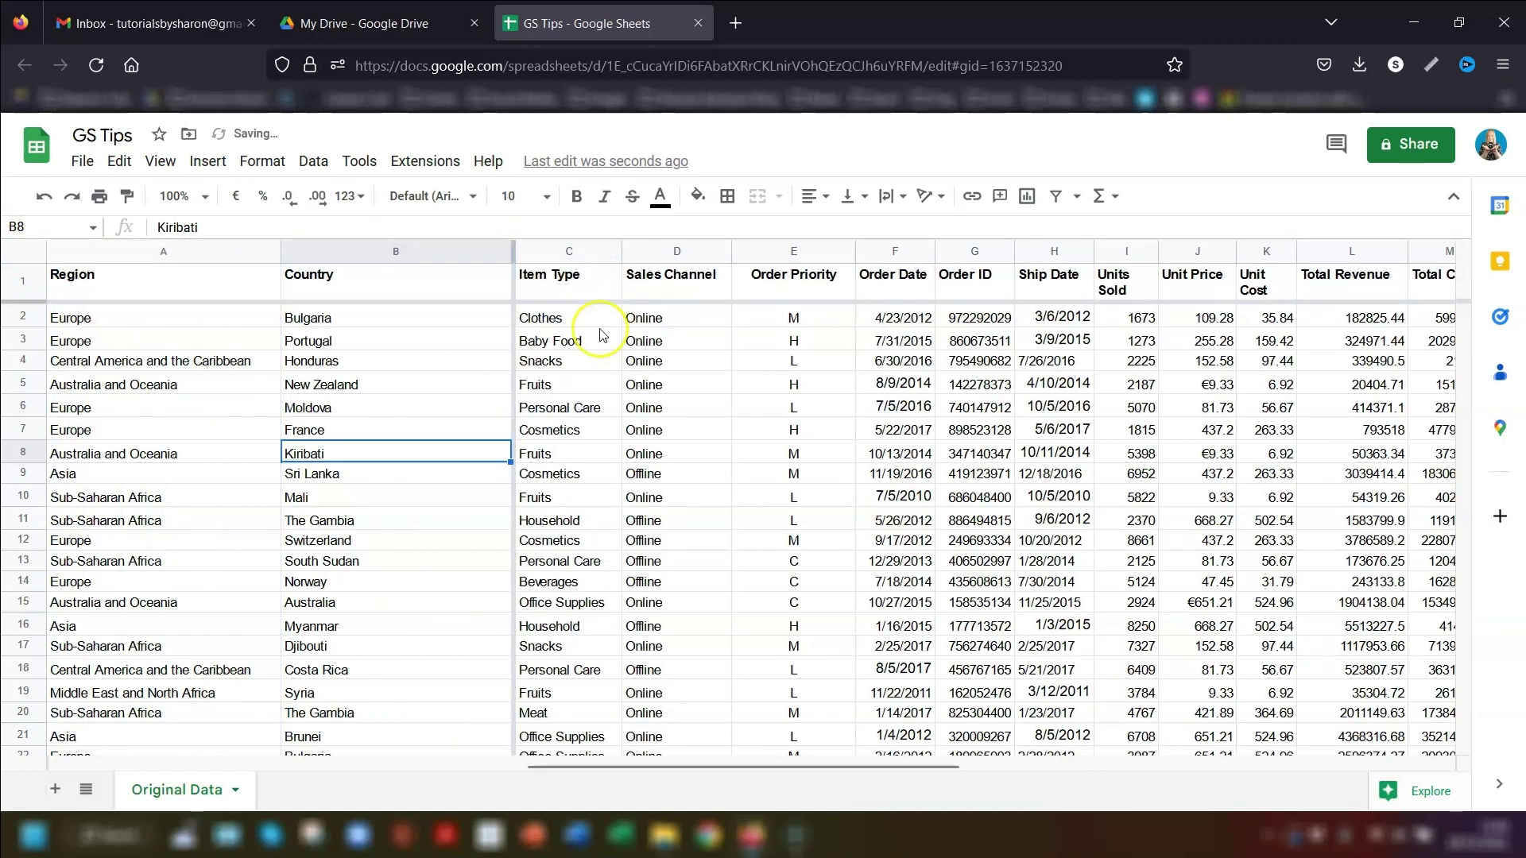
drag(592, 769, 528, 763)
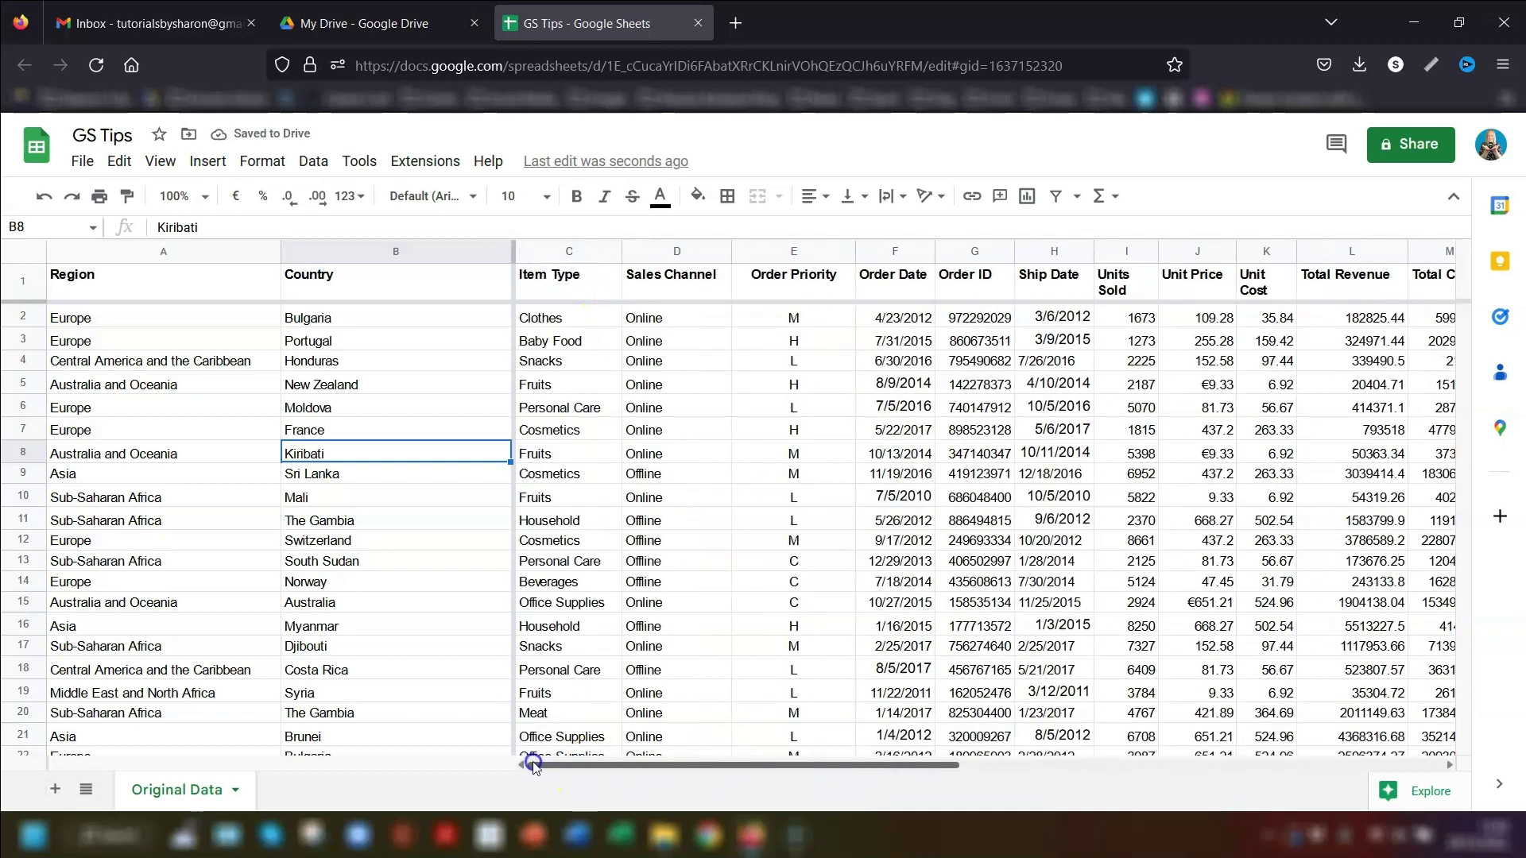
drag(512, 250, 41, 244)
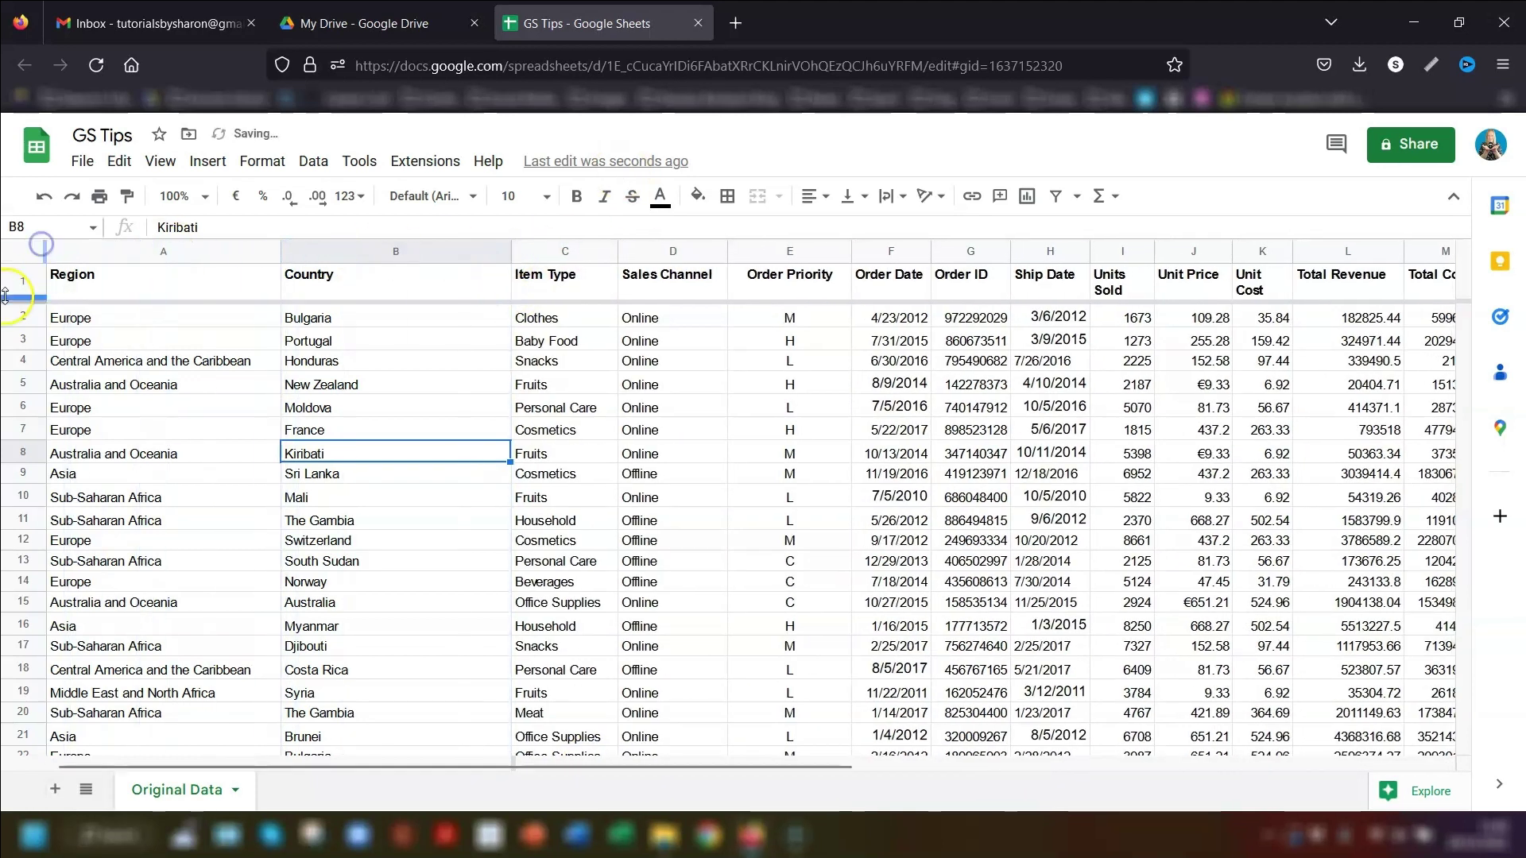
drag(8, 302, 16, 267)
scroll(332, 340, down, 5)
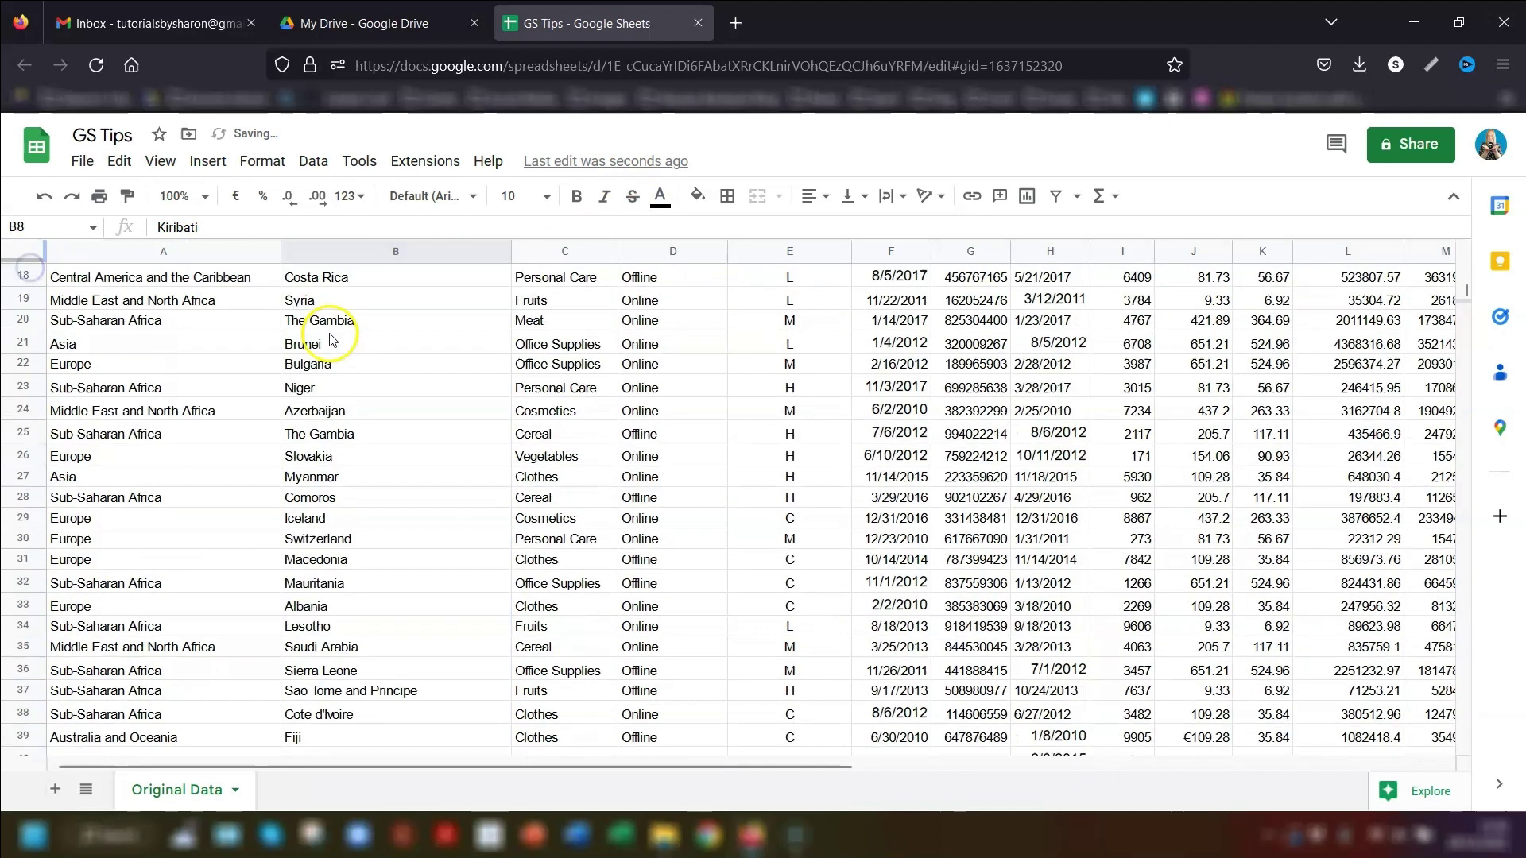
scroll(851, 504, down, 4)
scroll(896, 455, up, 10)
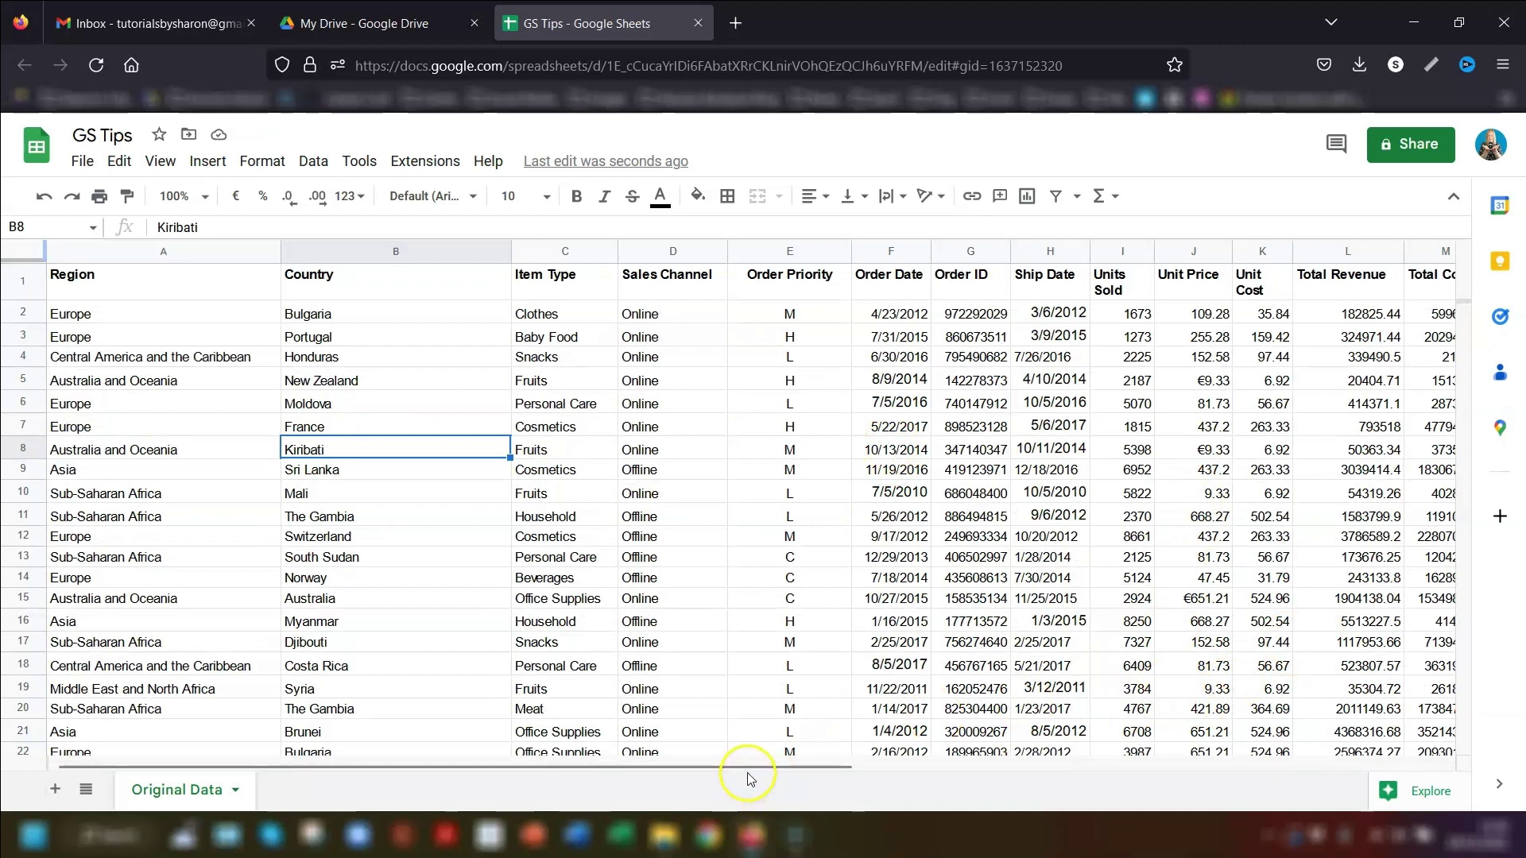
drag(739, 767, 1236, 775)
drag(982, 312, 988, 672)
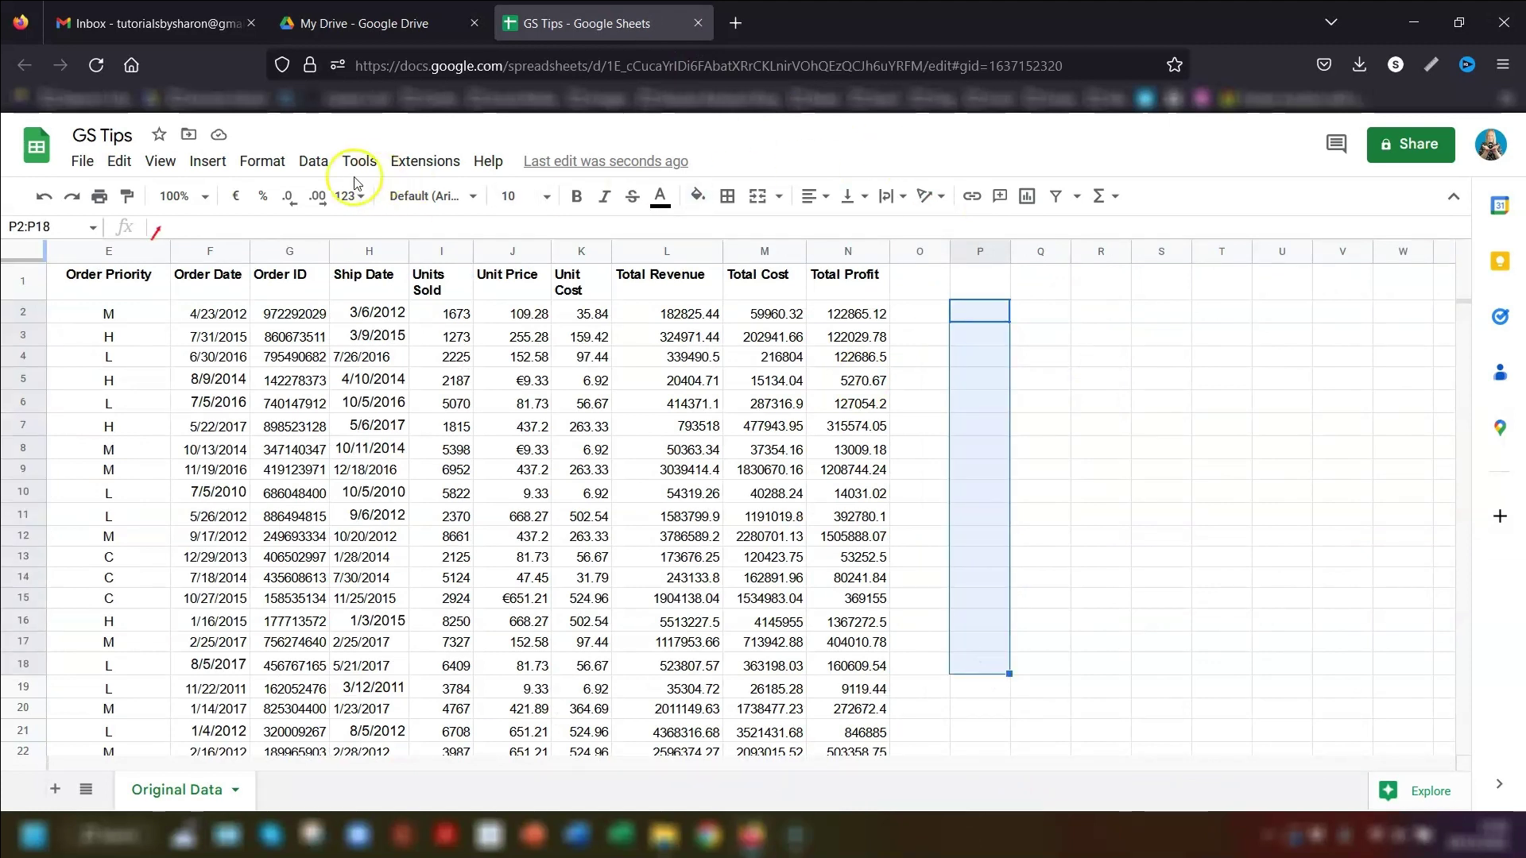
Insert checkboxes in P2:P18, tick P3, P6 and P8, then return to cell A5.
click(208, 162)
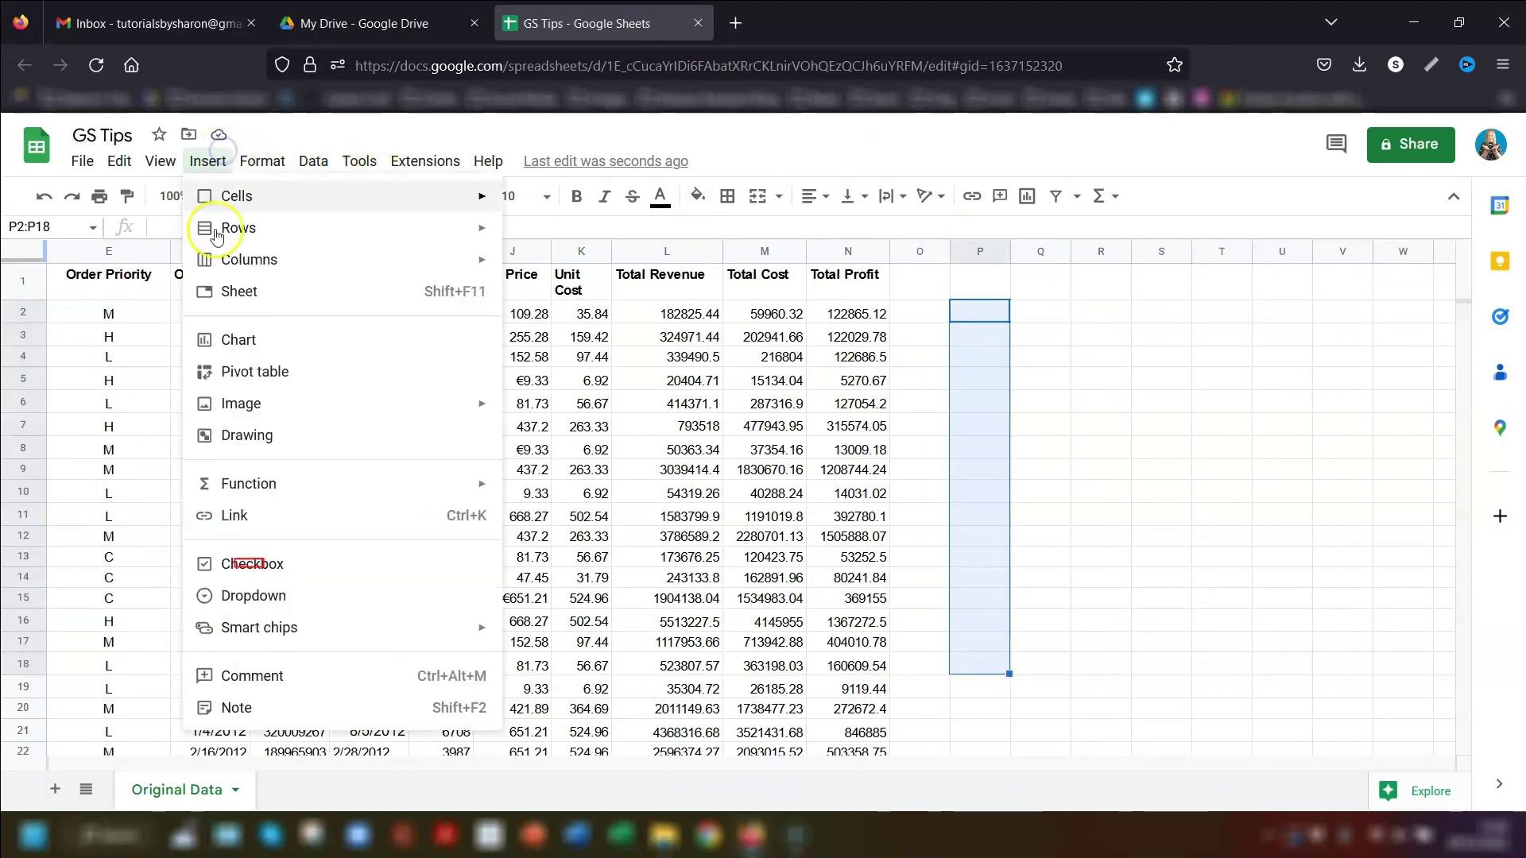
click(234, 566)
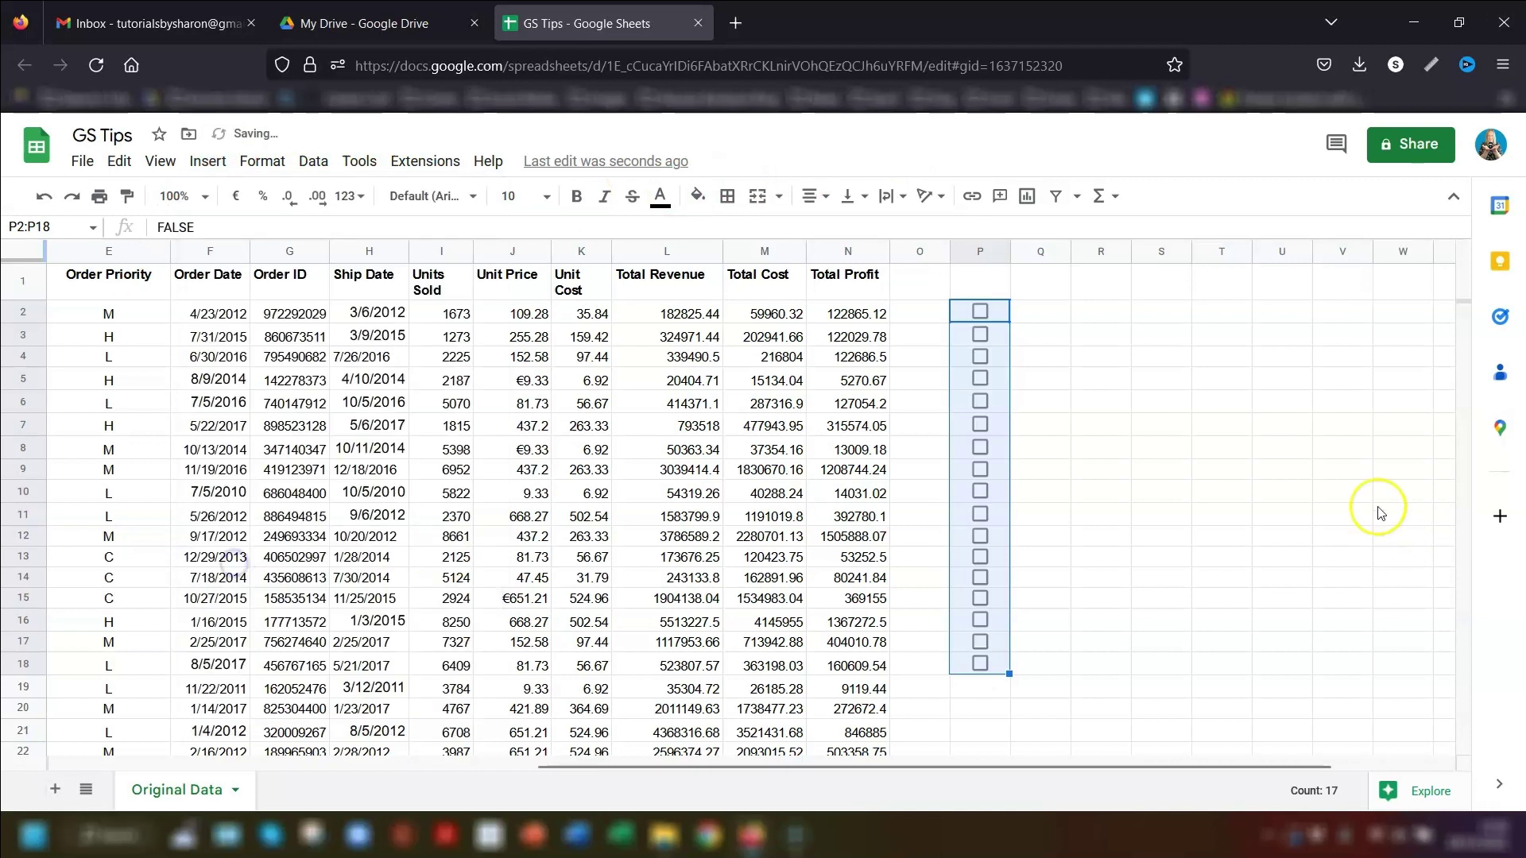
click(980, 334)
click(979, 401)
click(983, 450)
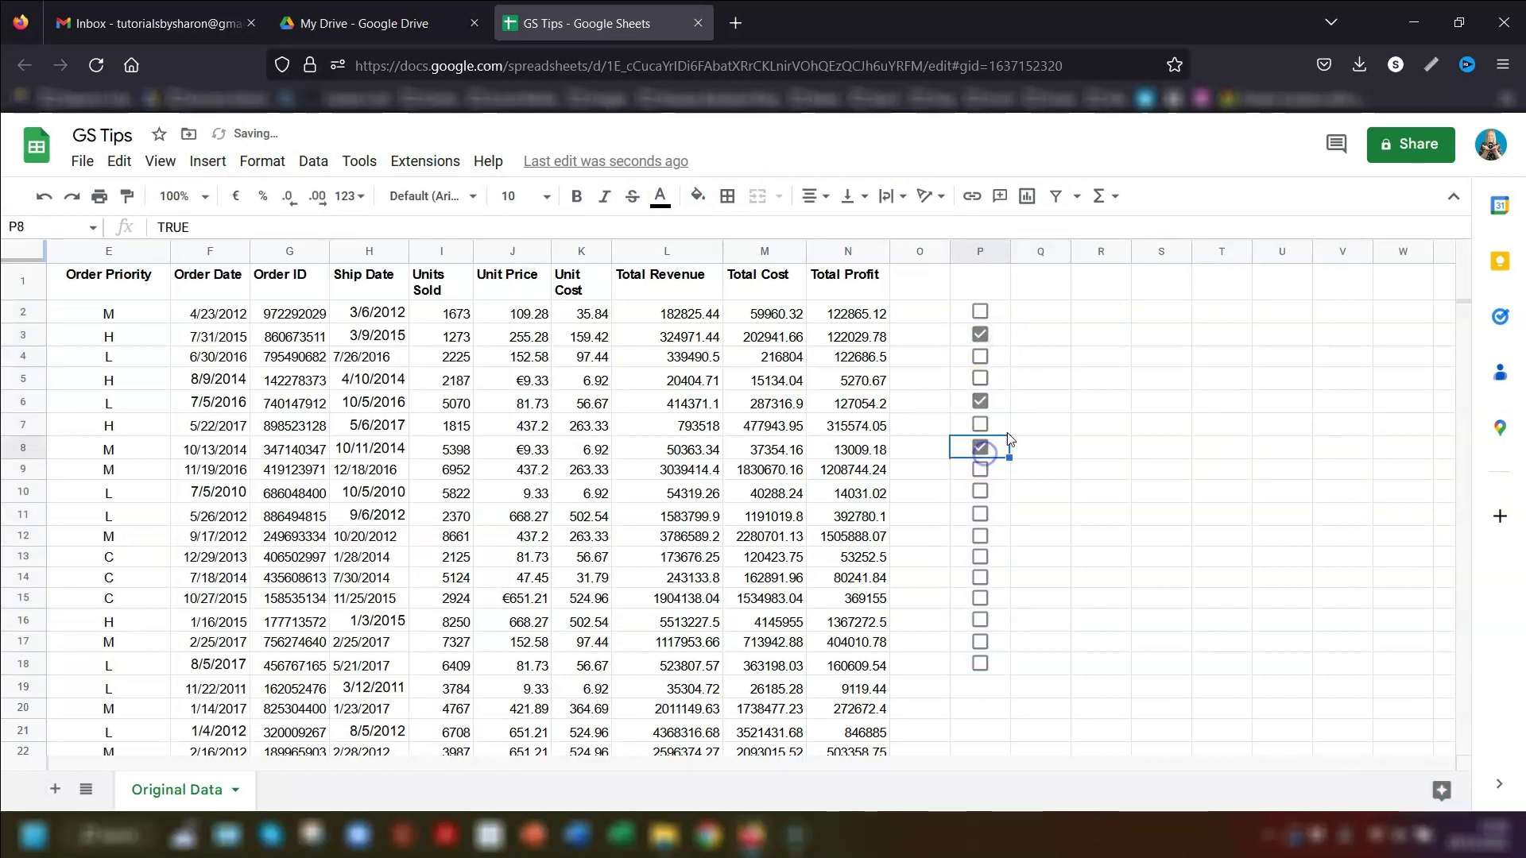
key(ctrl+Home)
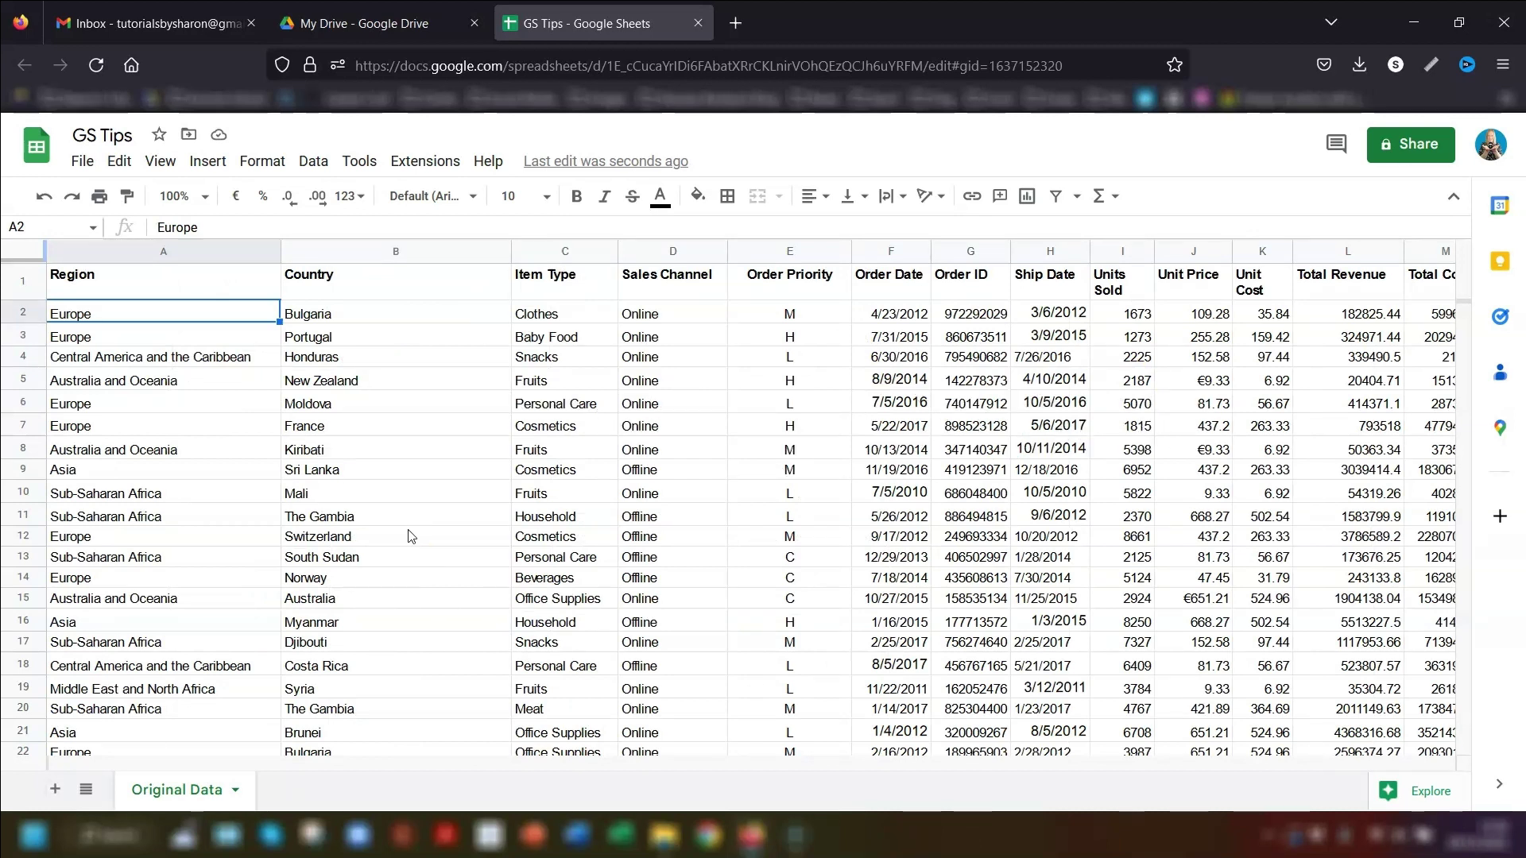
key(Down)
key(Down)
key(Down)
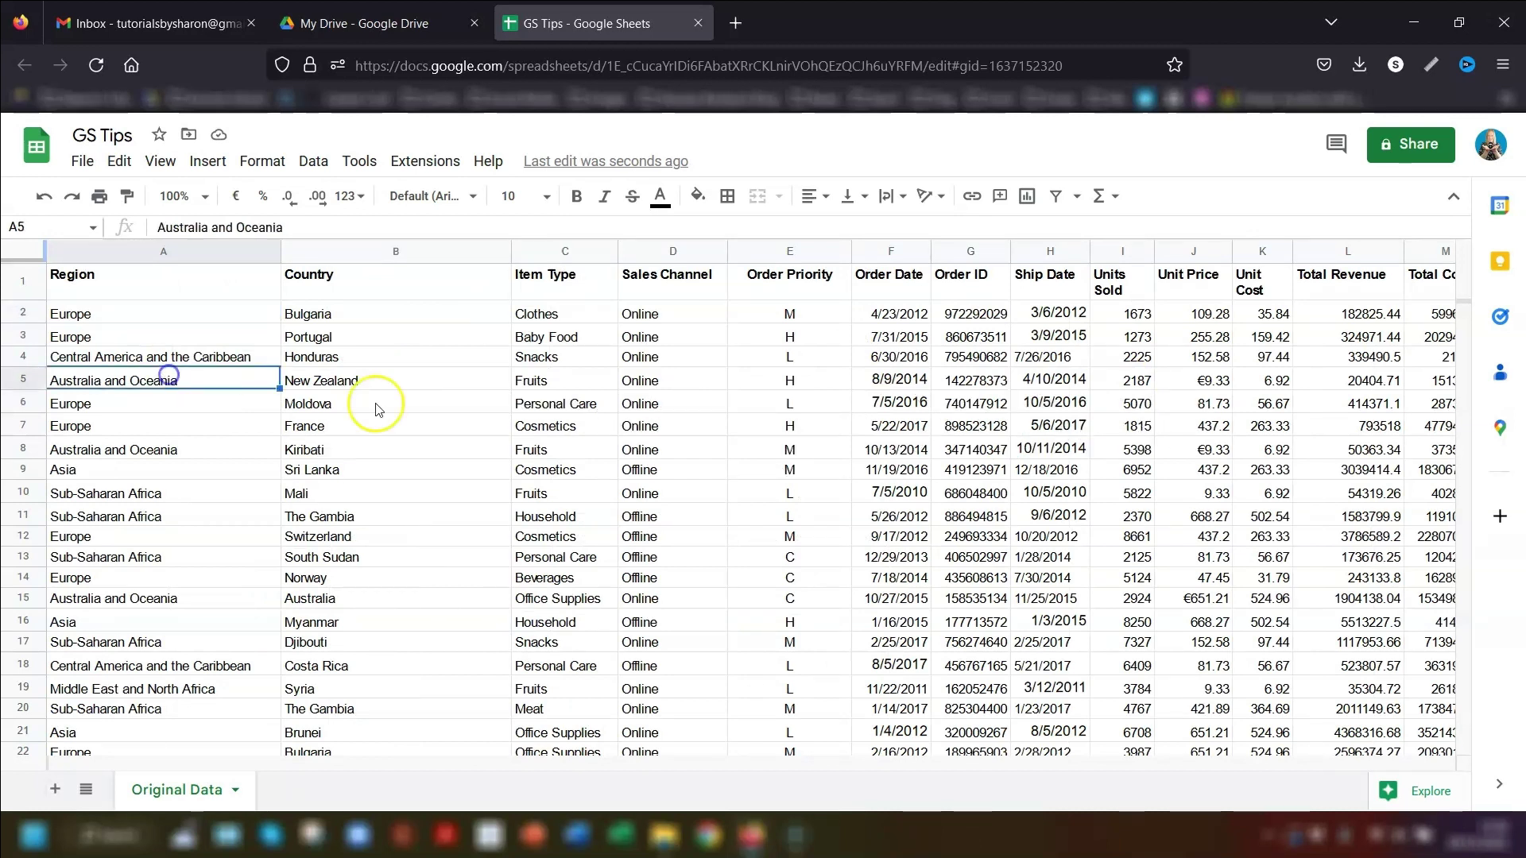
Apply alternating colours to the table using the orange banded style.
click(280, 162)
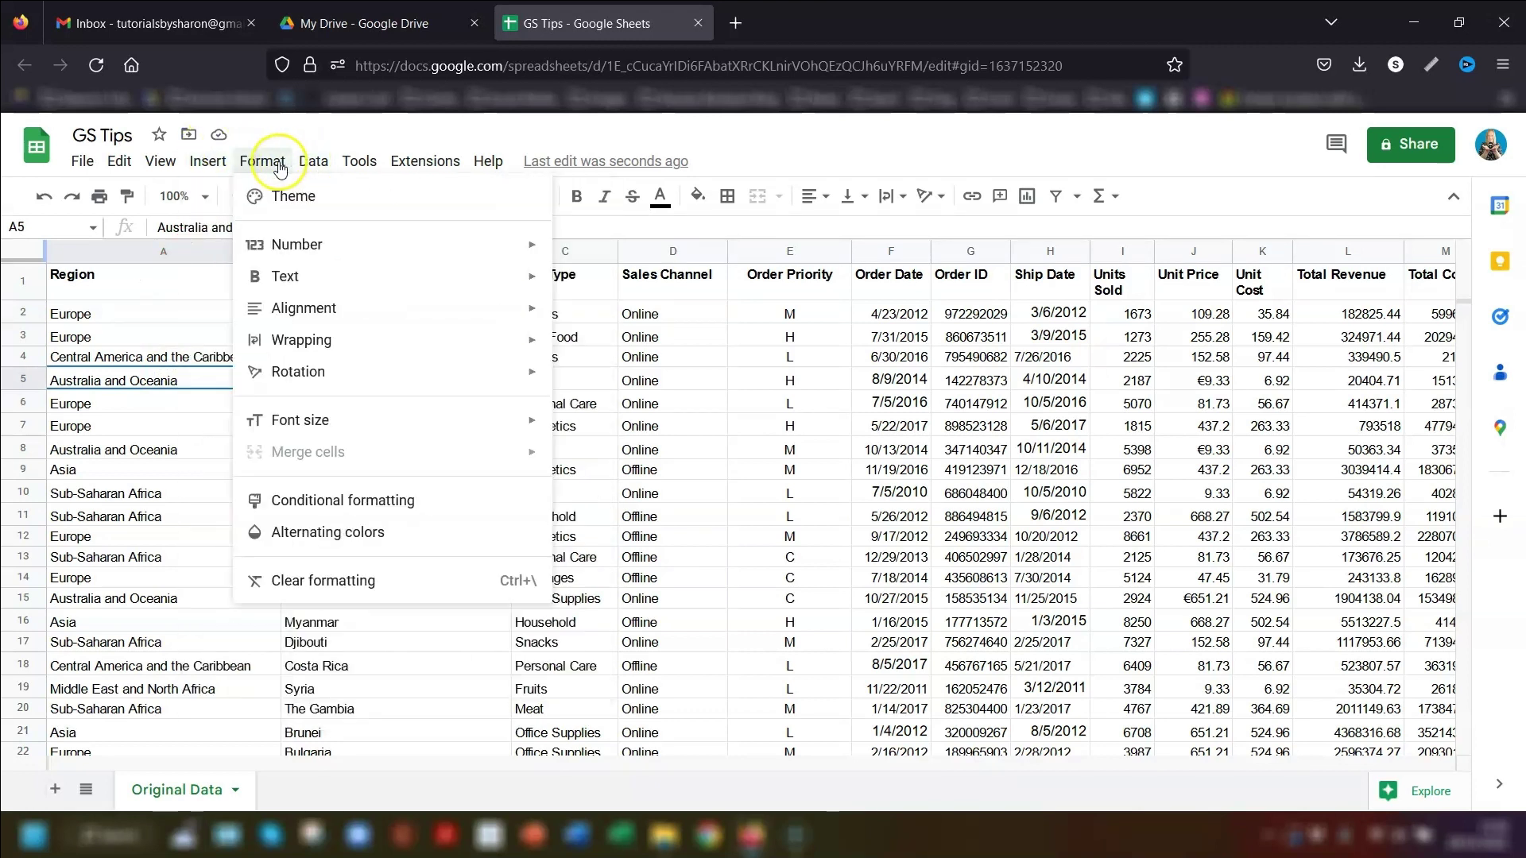
click(308, 537)
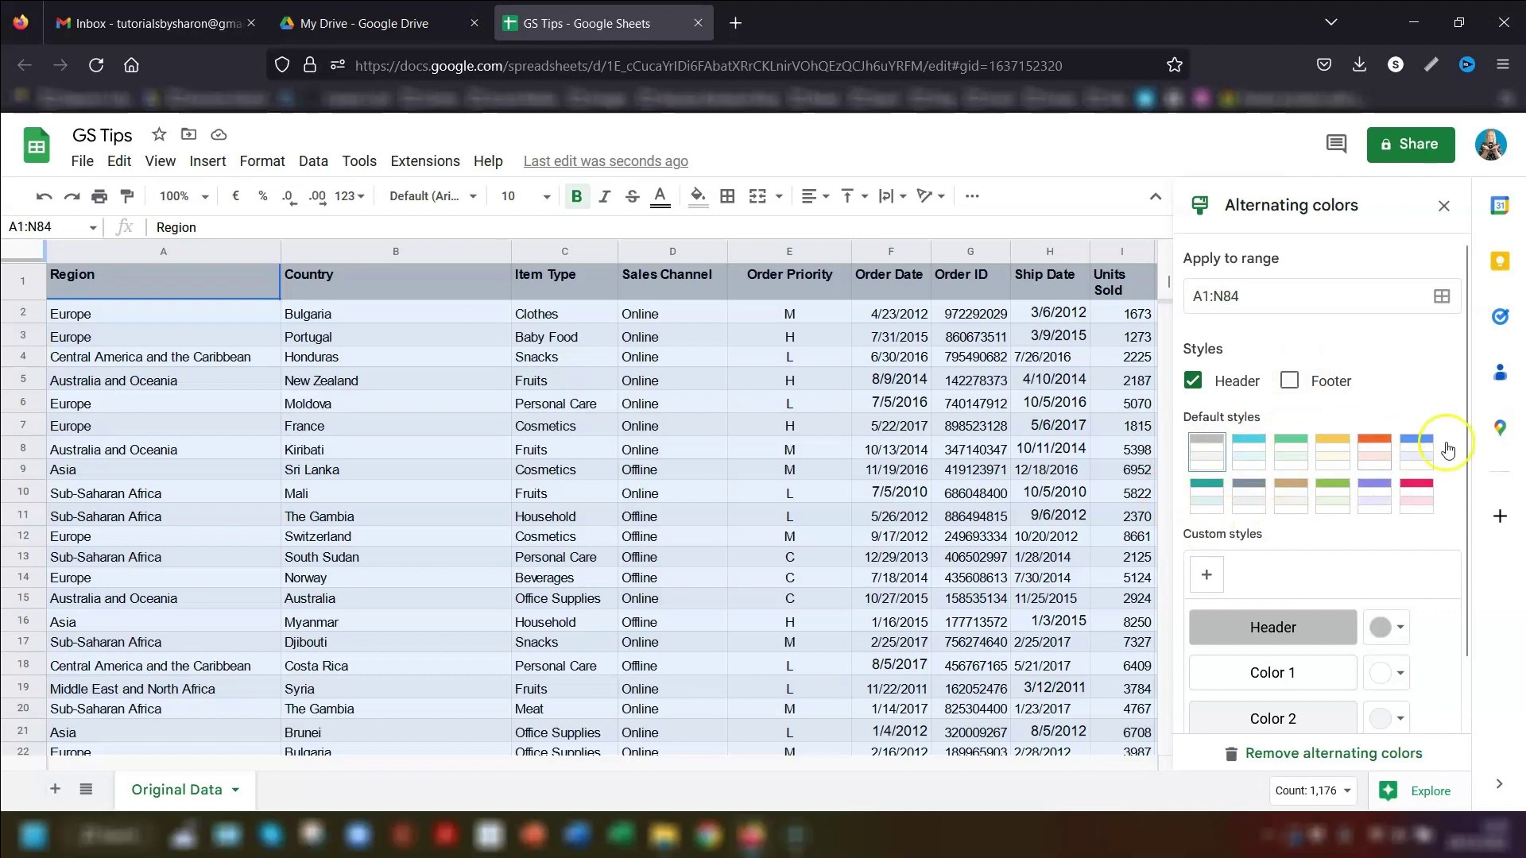
click(1374, 463)
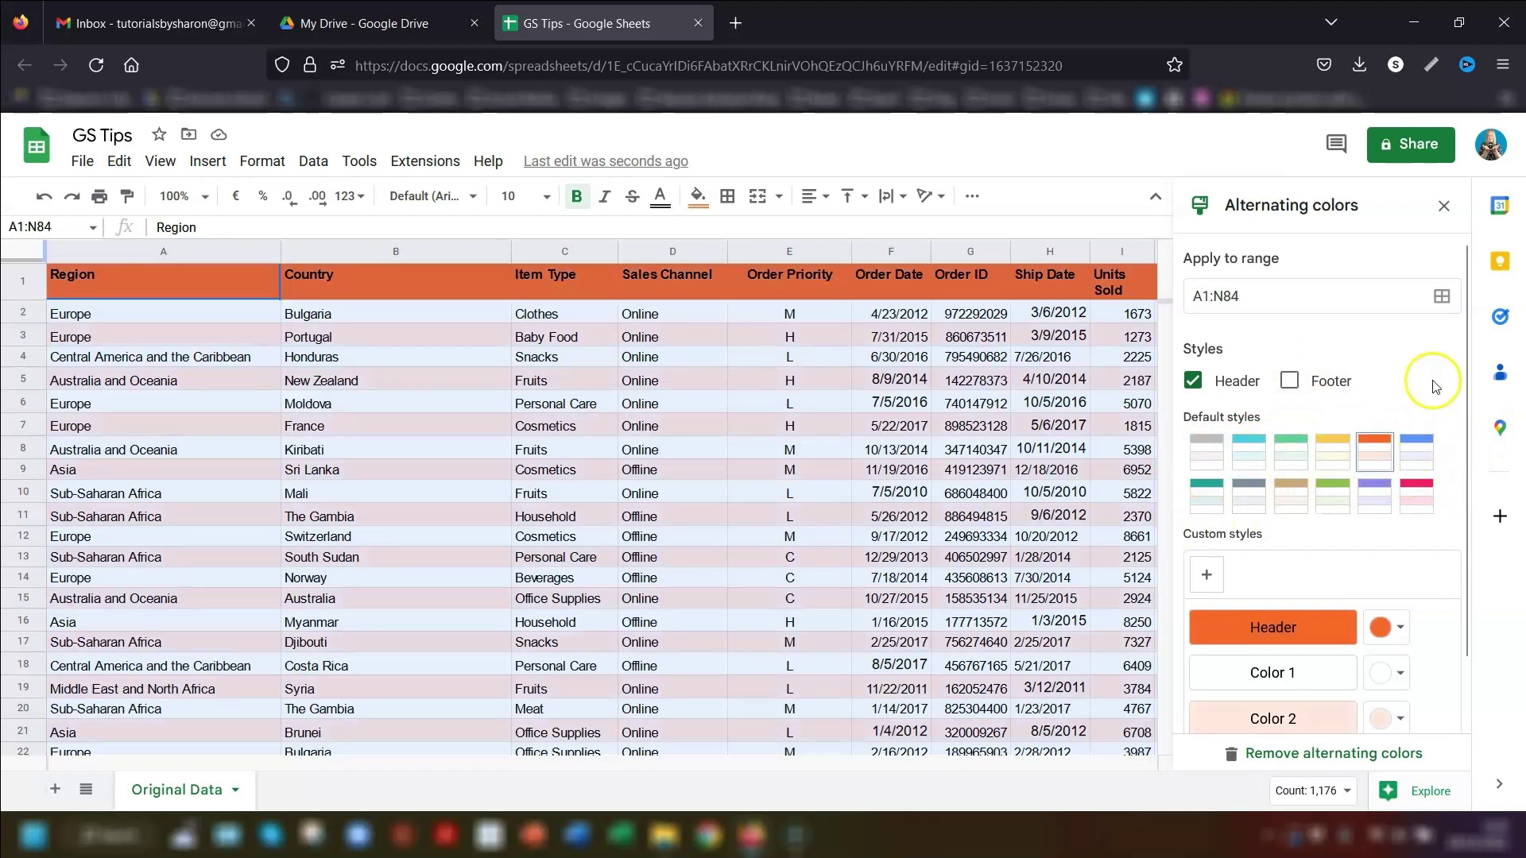
scroll(1384, 642, down, 1)
scroll(1383, 642, down, 1)
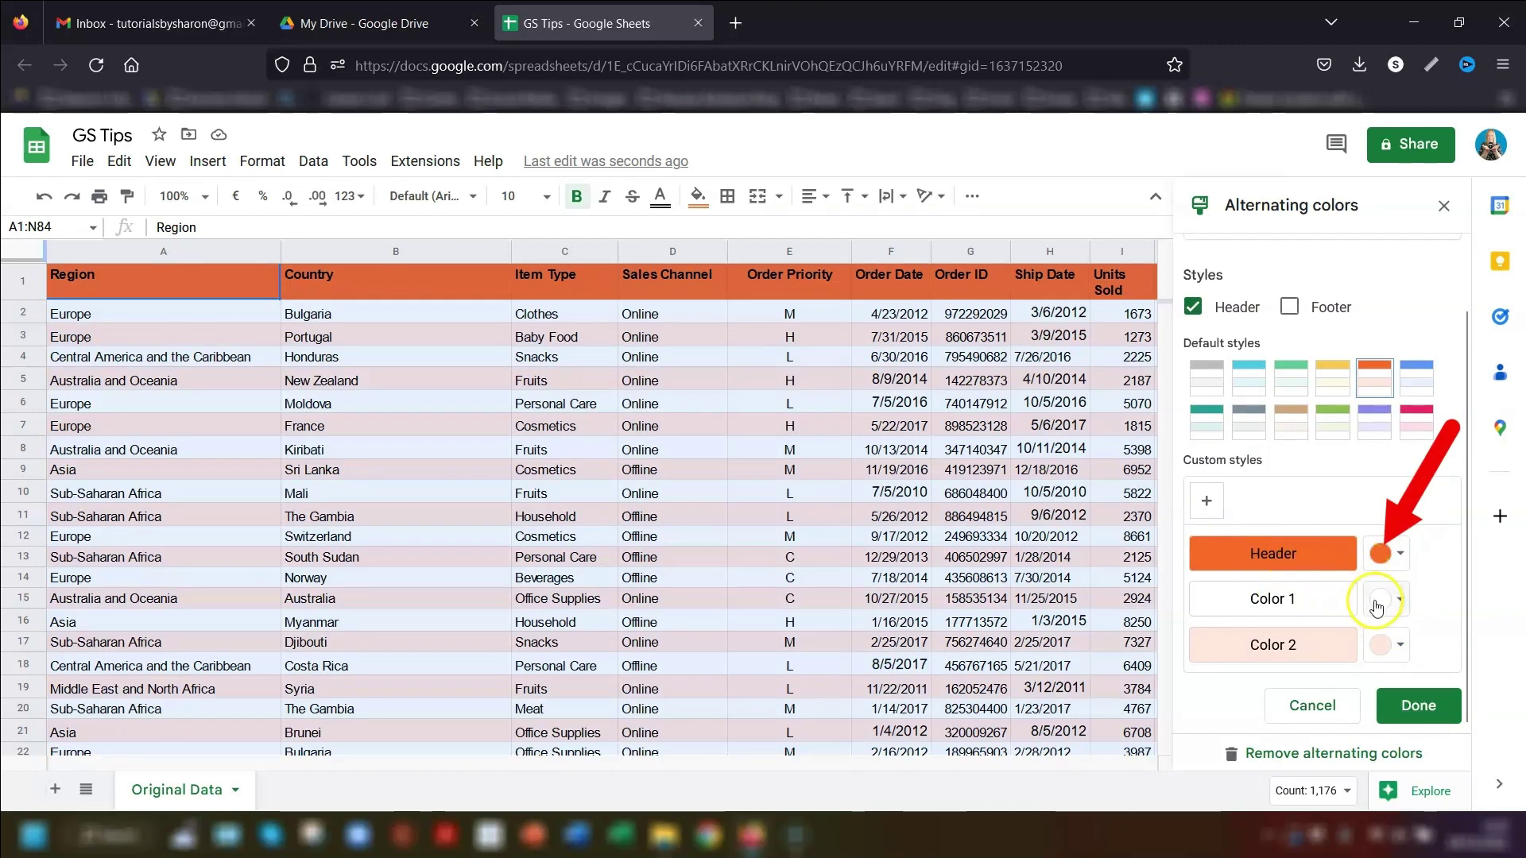
Cancel the custom header colour, confirm the orange/pink scheme, and review the banding.
click(1386, 555)
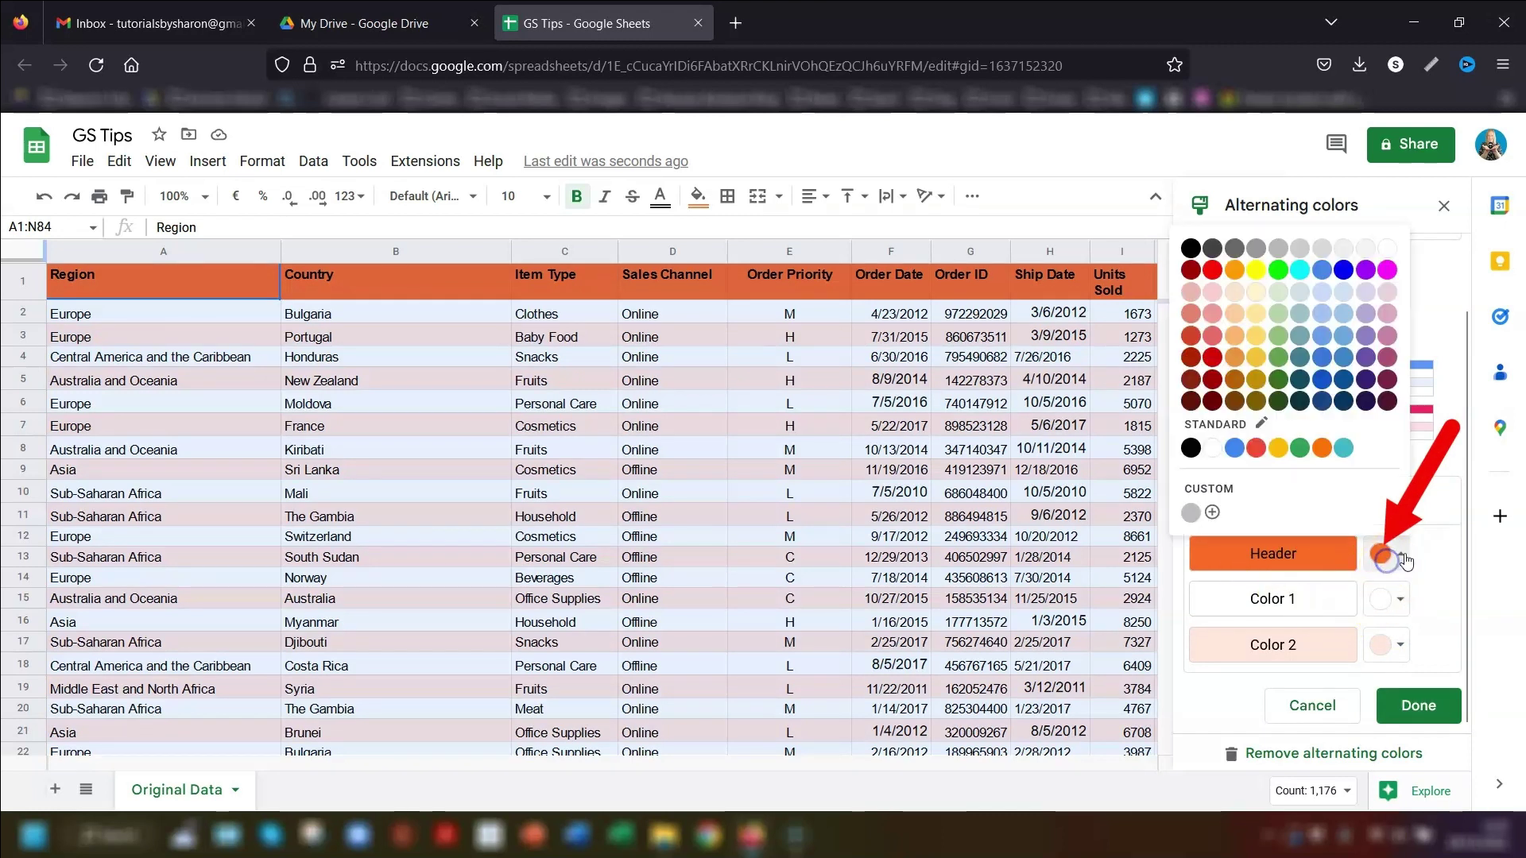
click(1211, 512)
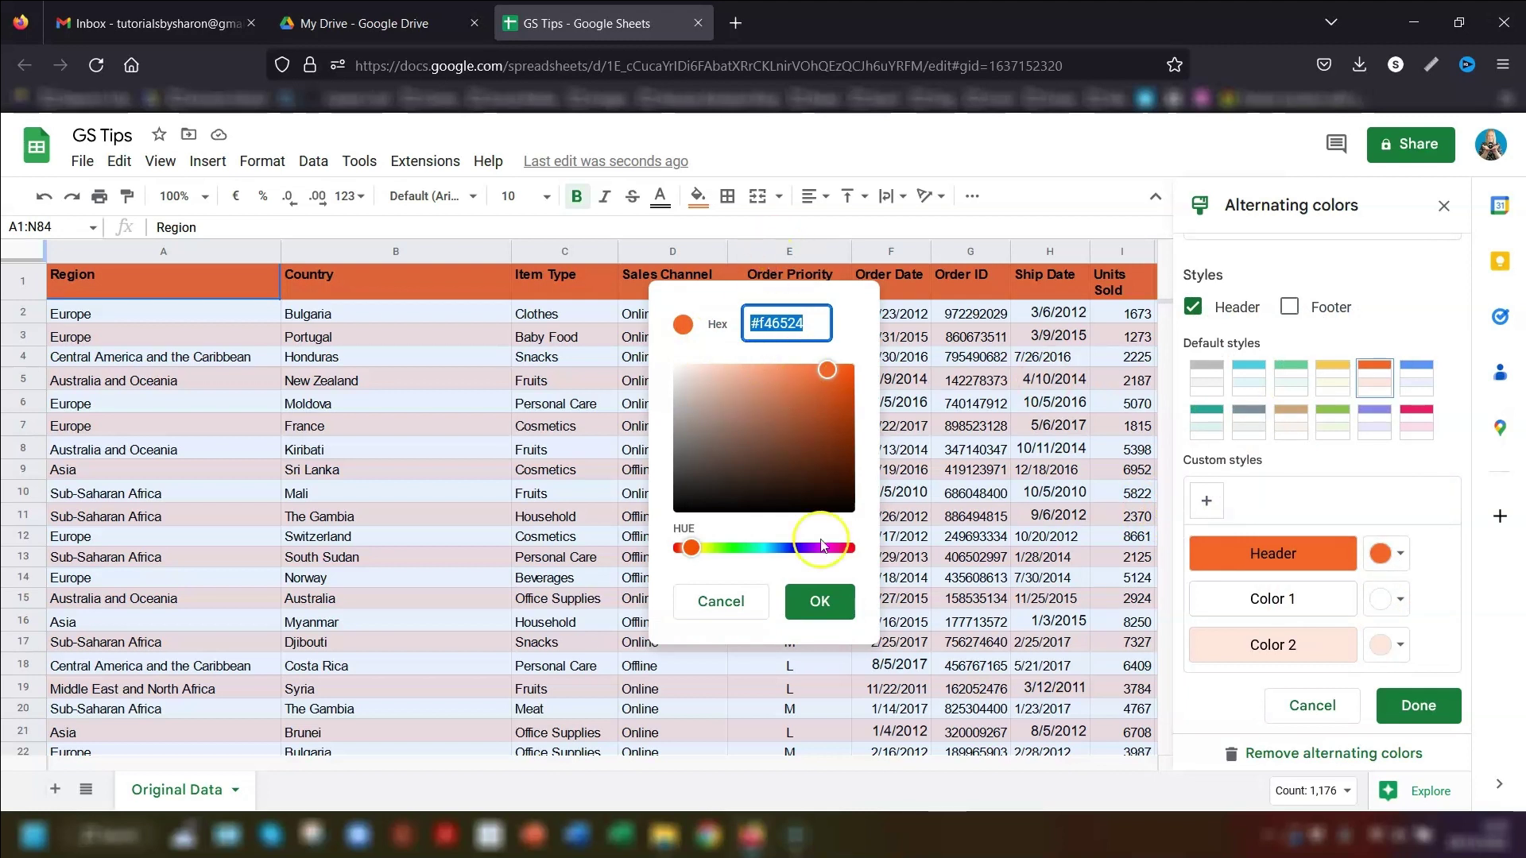
click(708, 602)
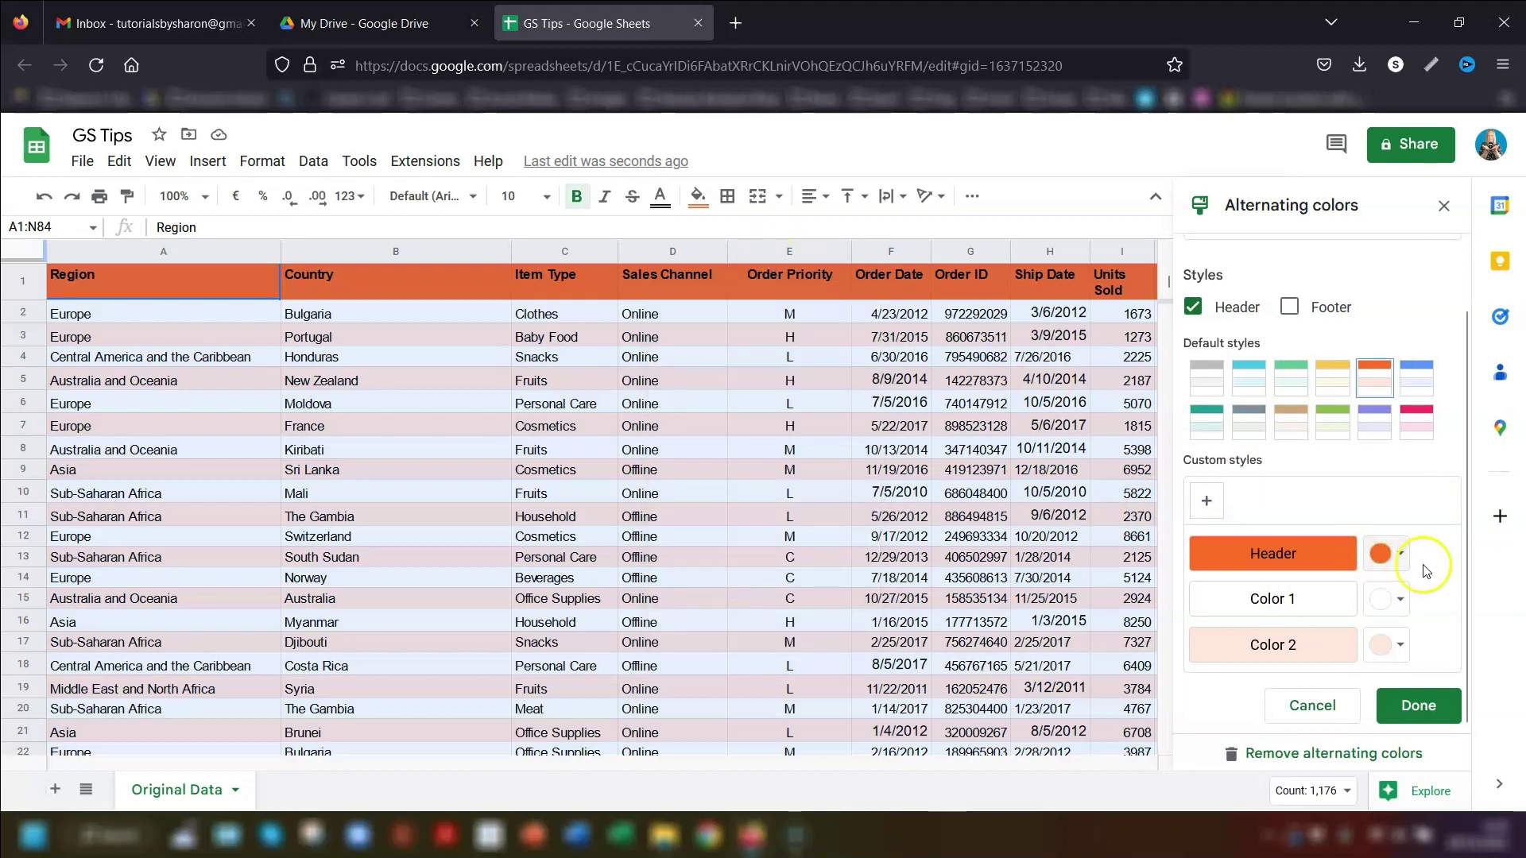
click(1420, 706)
click(407, 460)
scroll(409, 545, down, 10)
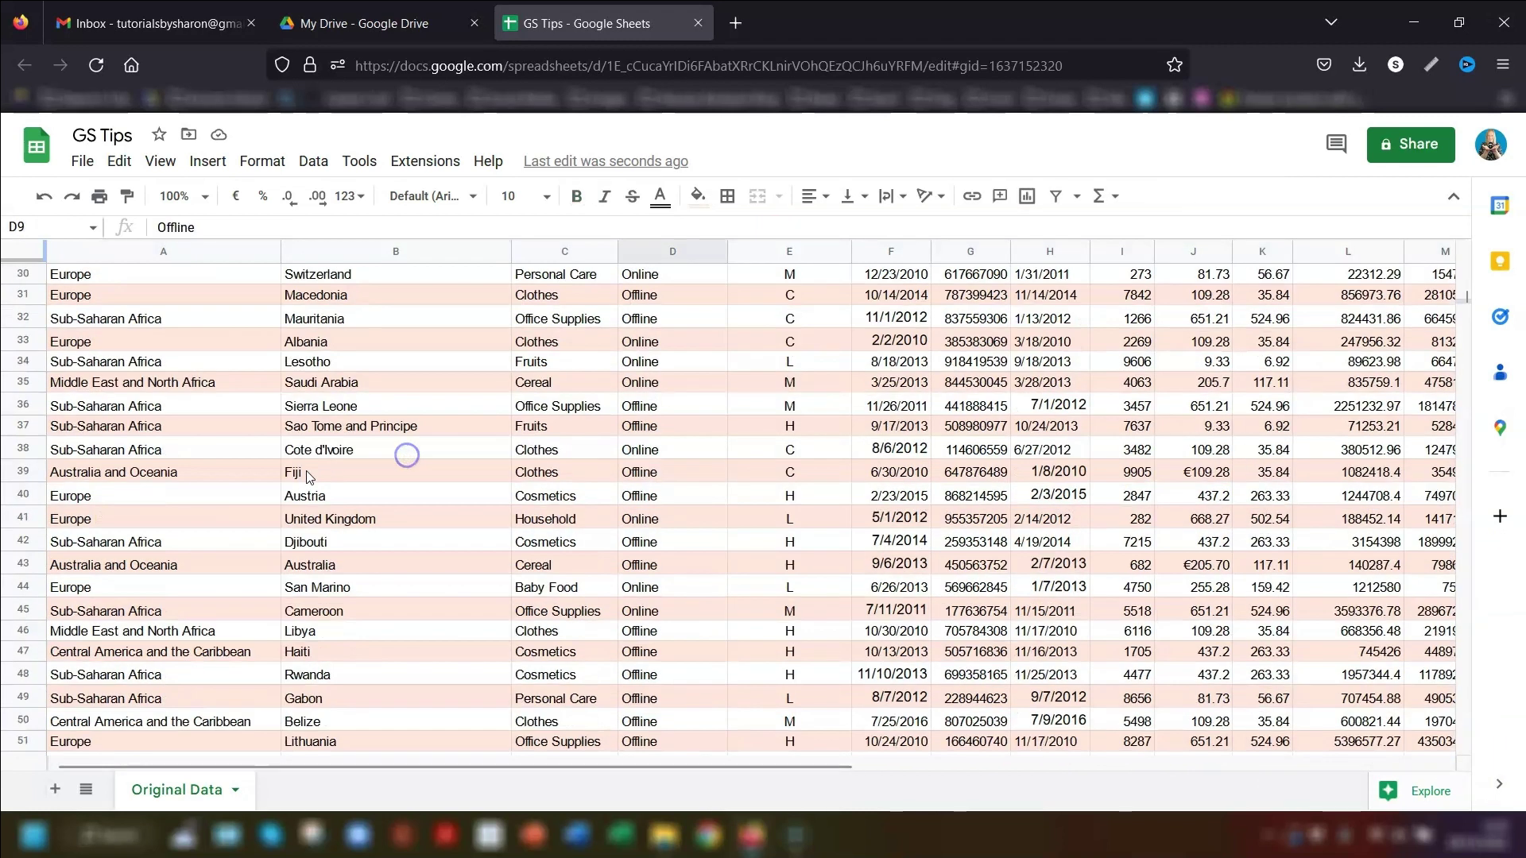
scroll(367, 495, up, 15)
scroll(367, 492, down, 10)
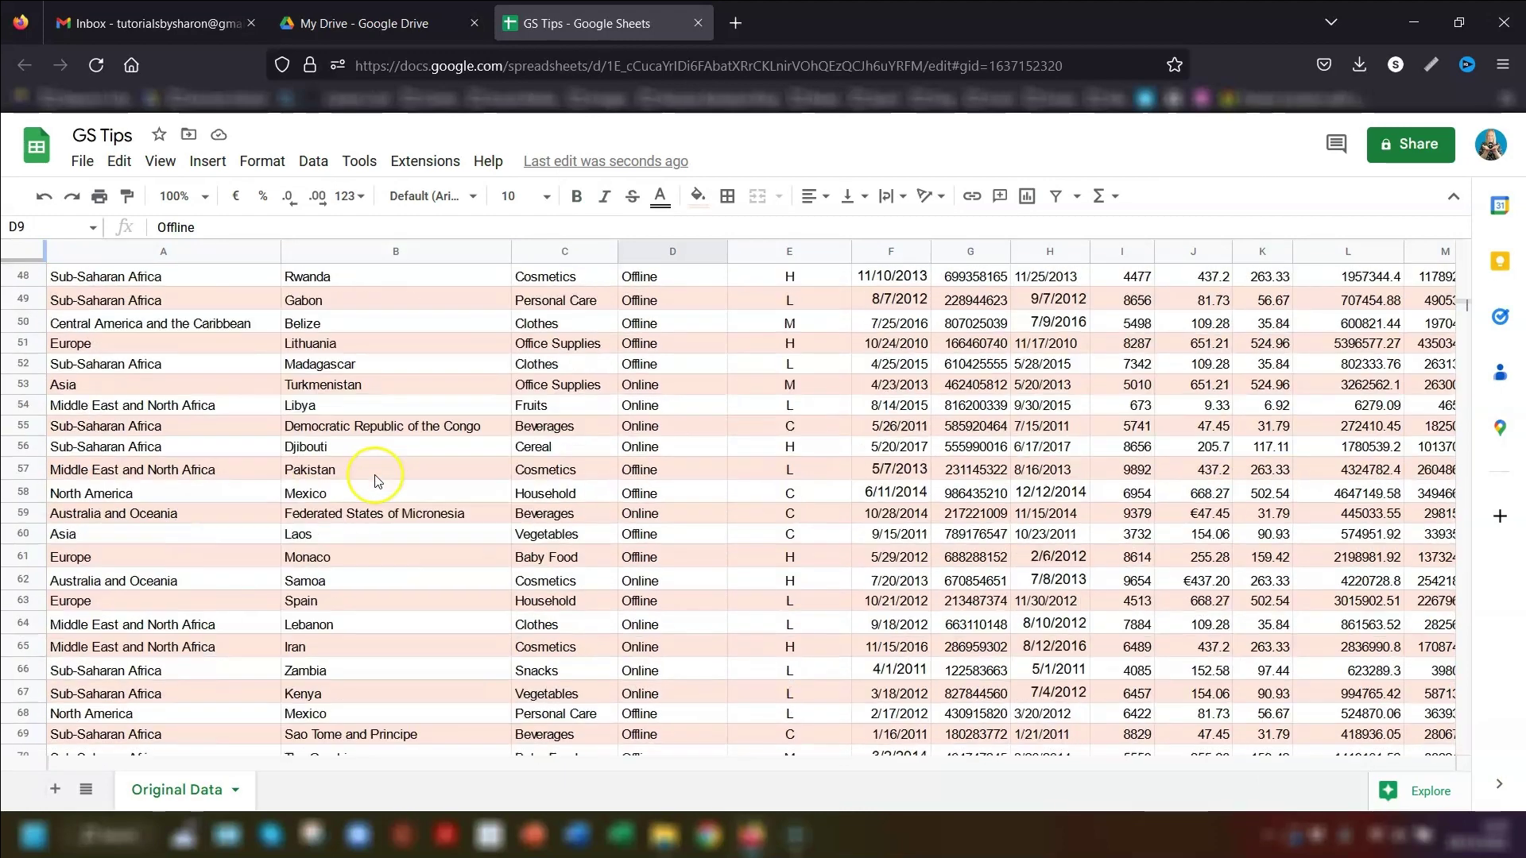
scroll(401, 461, up, 15)
click(410, 412)
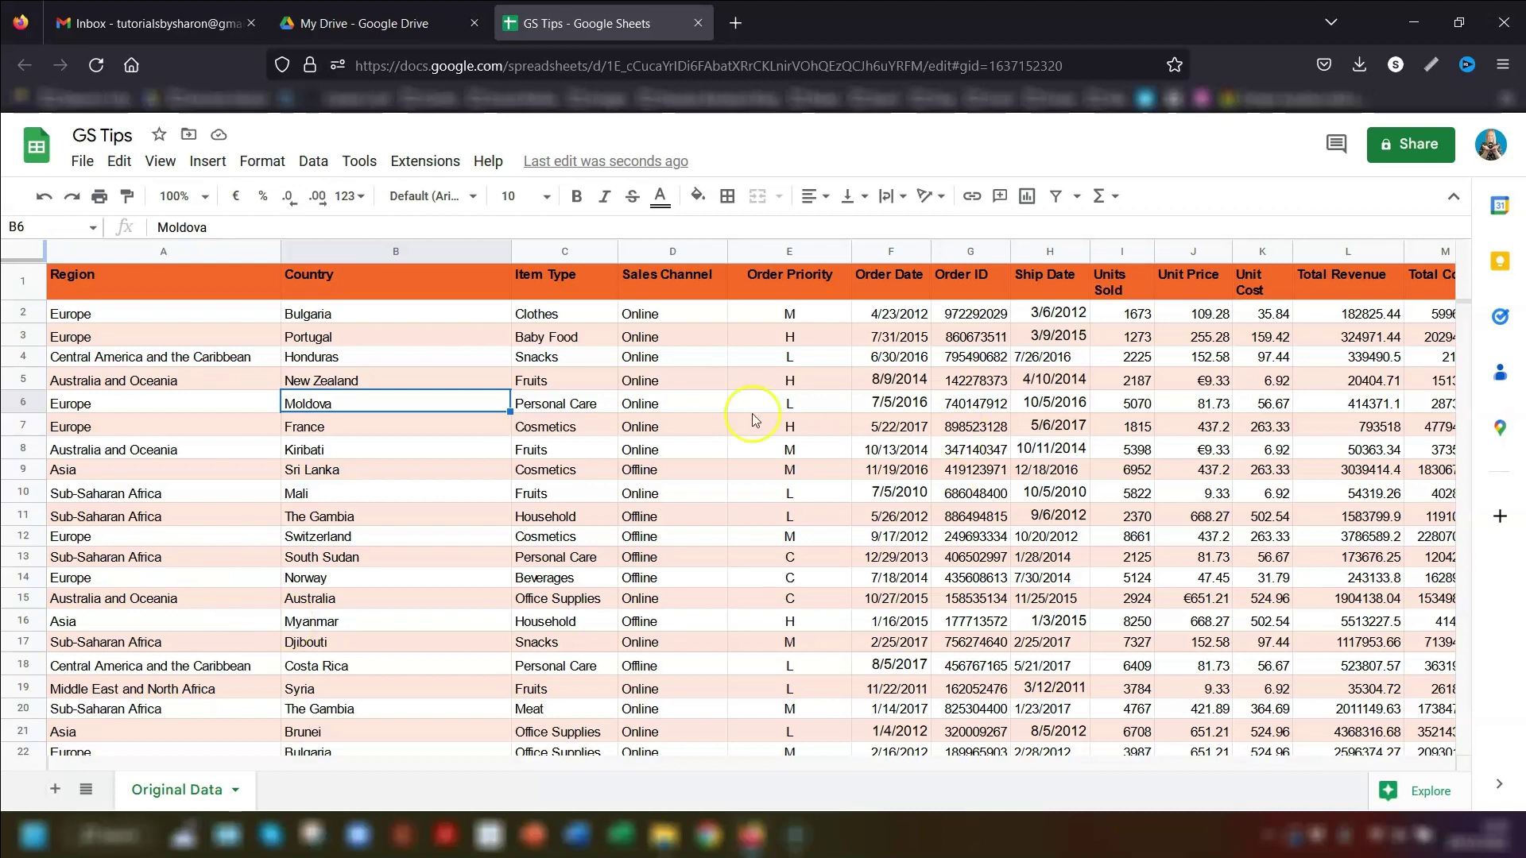
Remove the alternating colours from the data table, then open a blank browser tab.
click(268, 165)
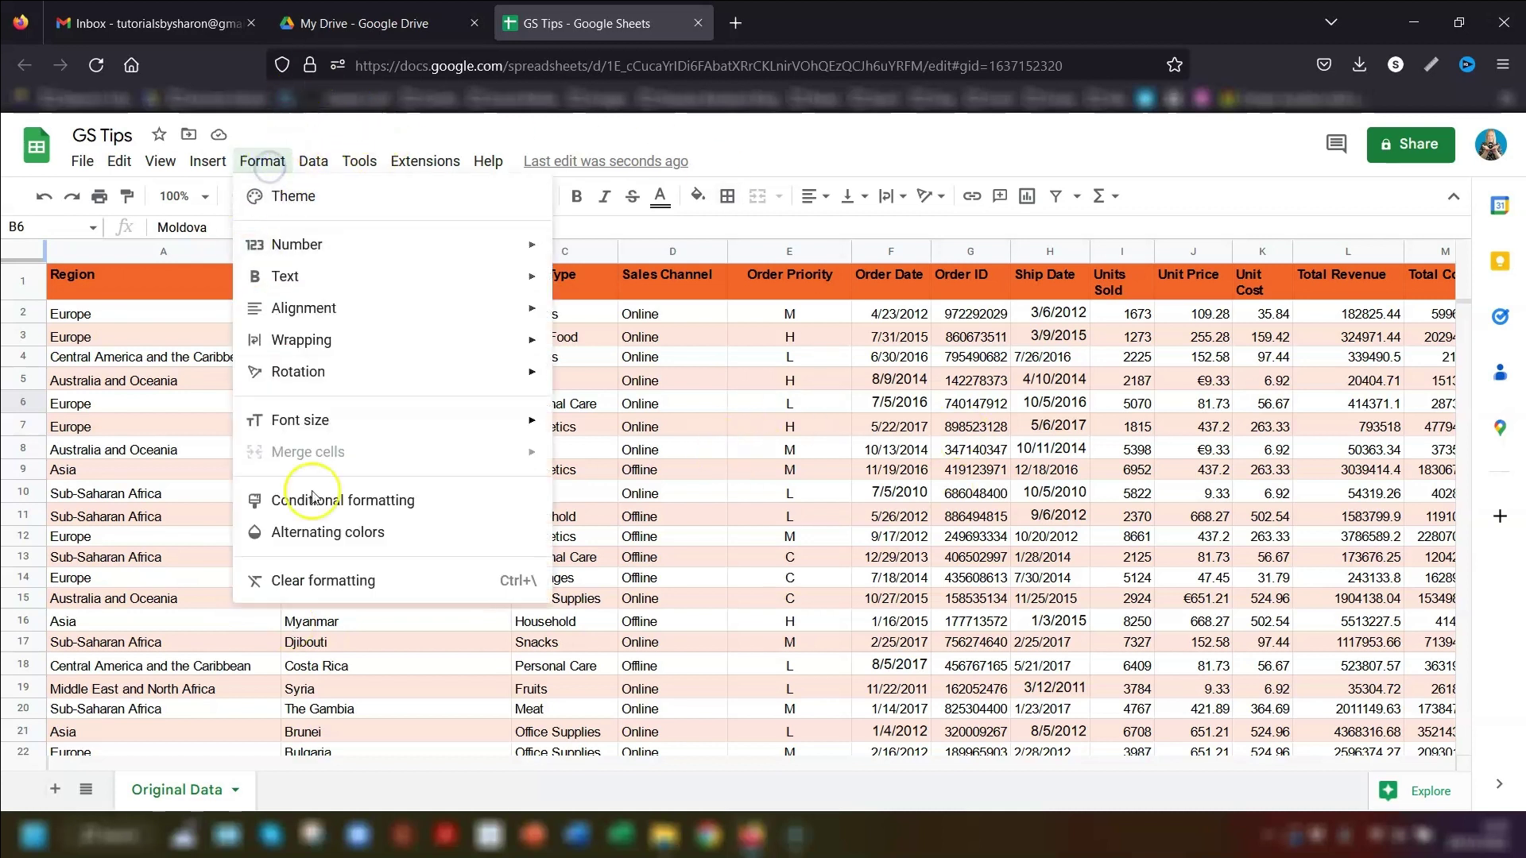
click(288, 532)
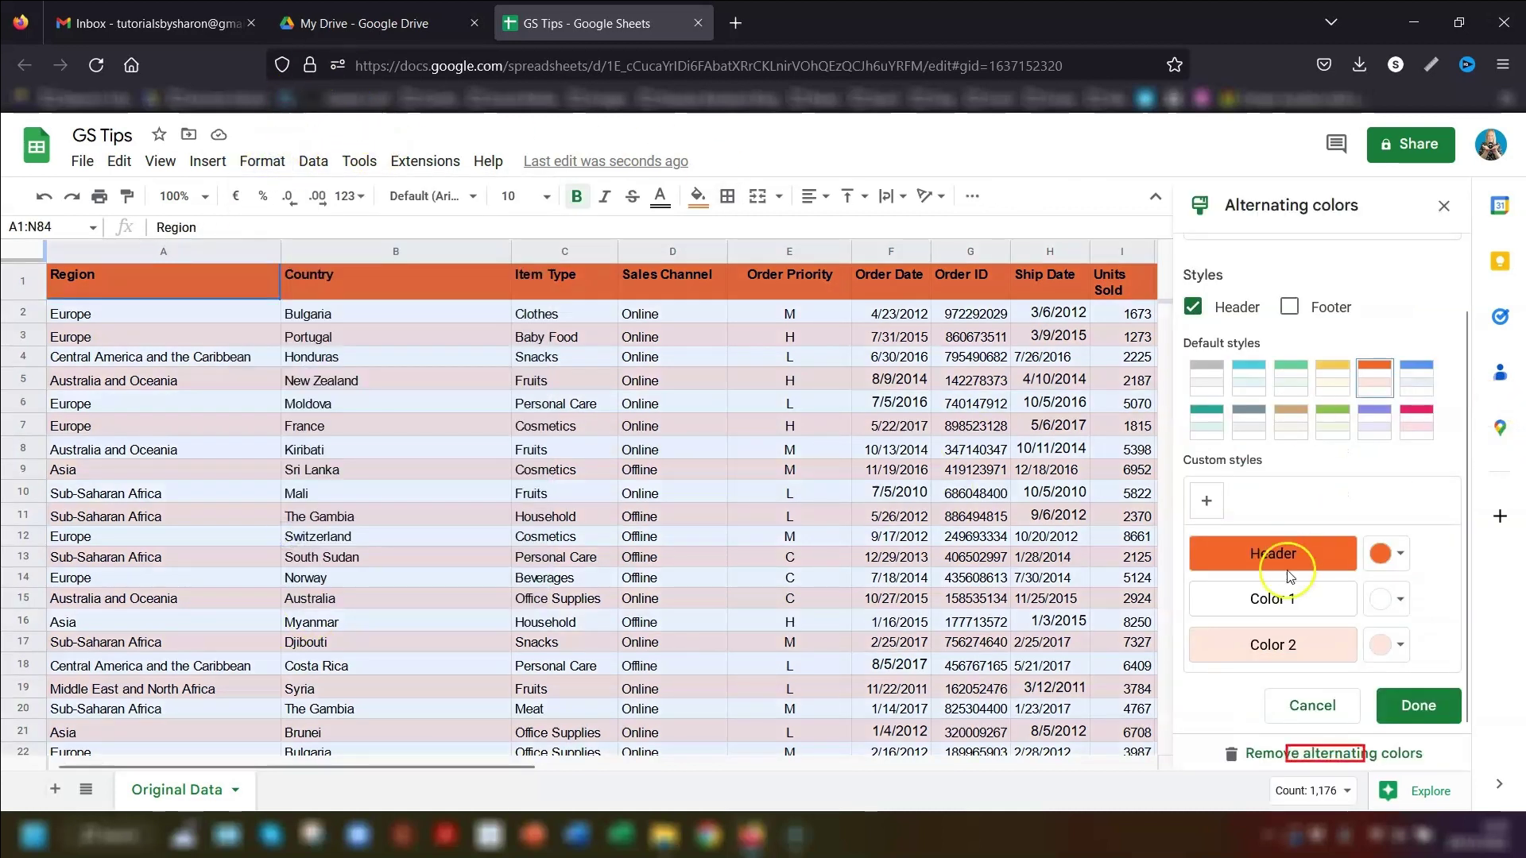
click(1299, 757)
click(55, 473)
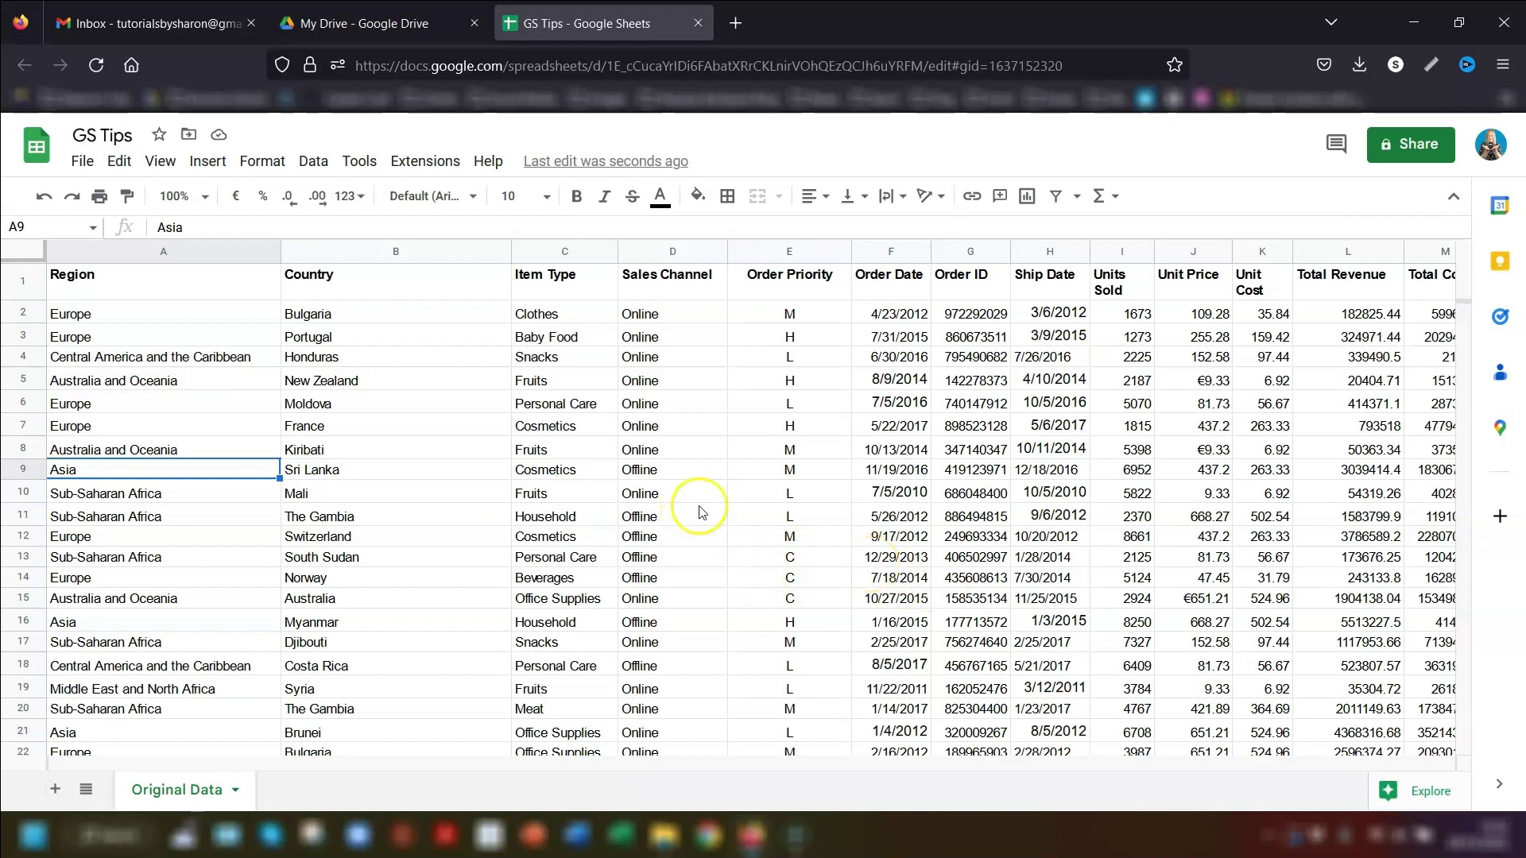
click(739, 25)
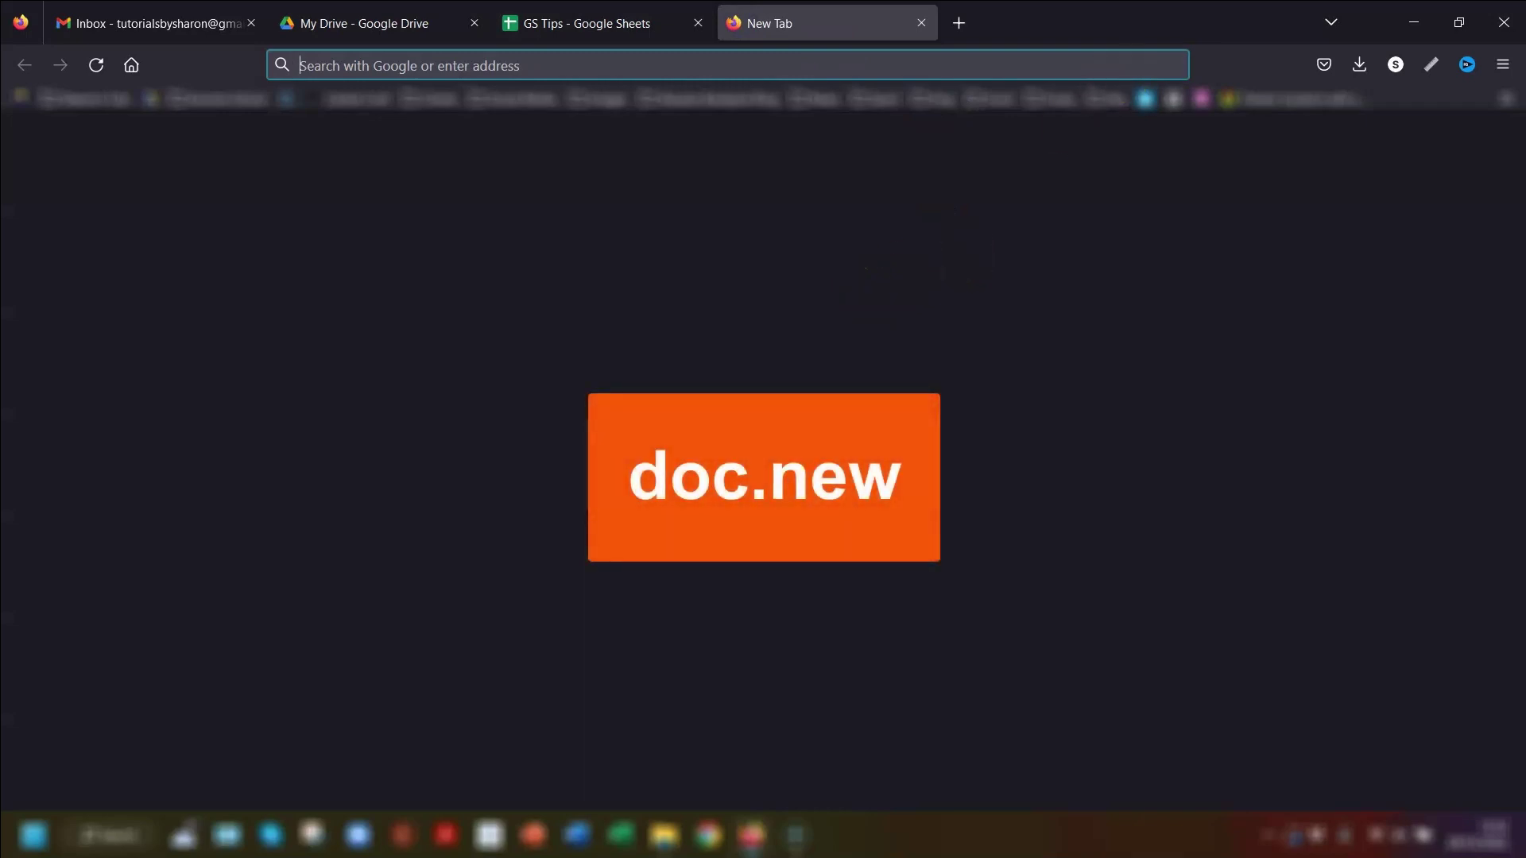
Create a blank Google document and spreadsheet with doc.new and sheet.new in separate tabs.
text(doc.new)
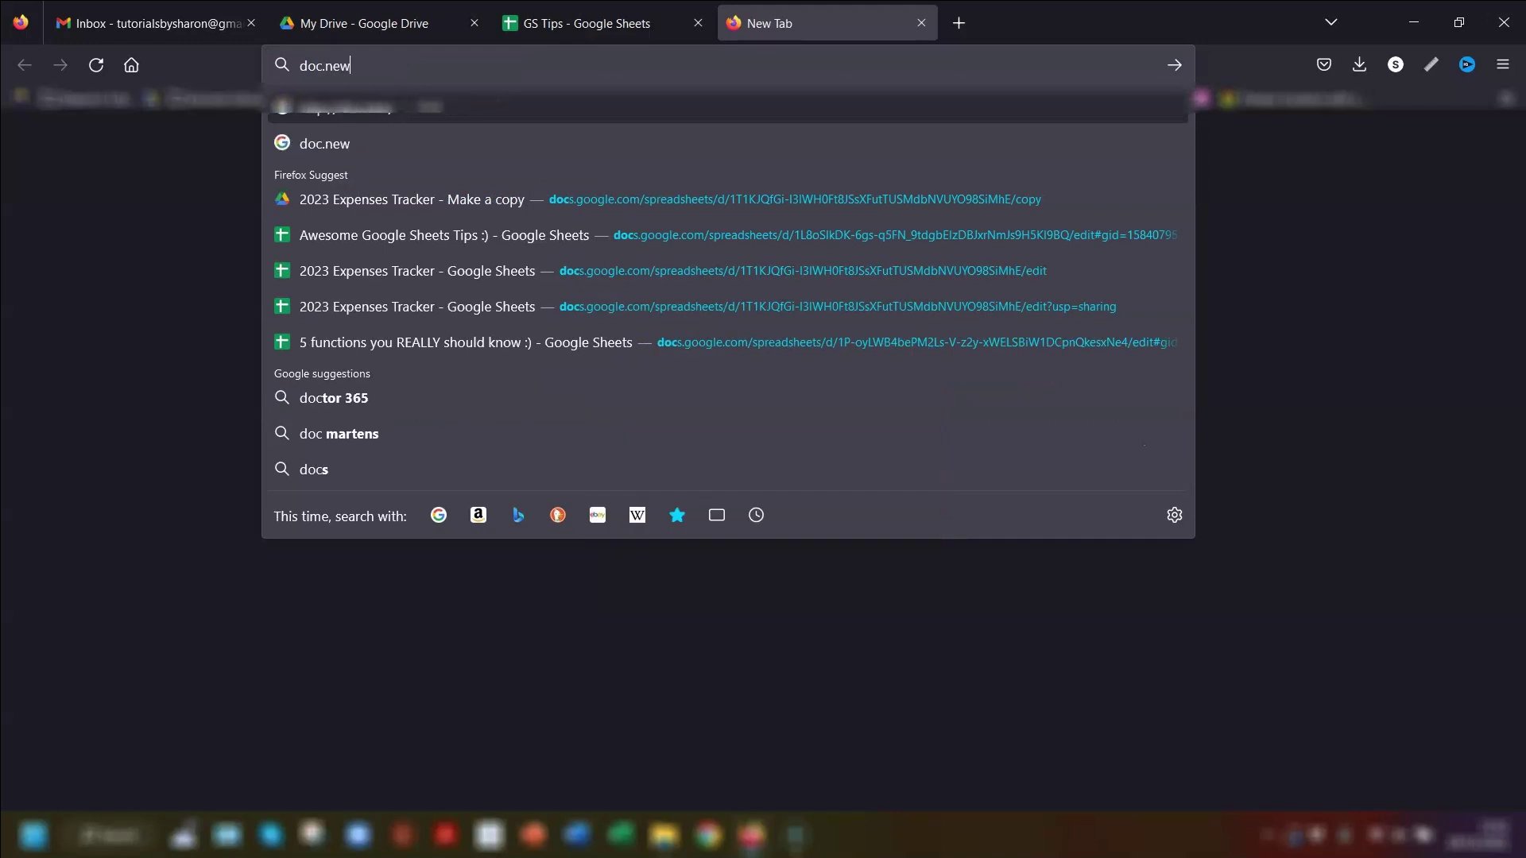
key(Return)
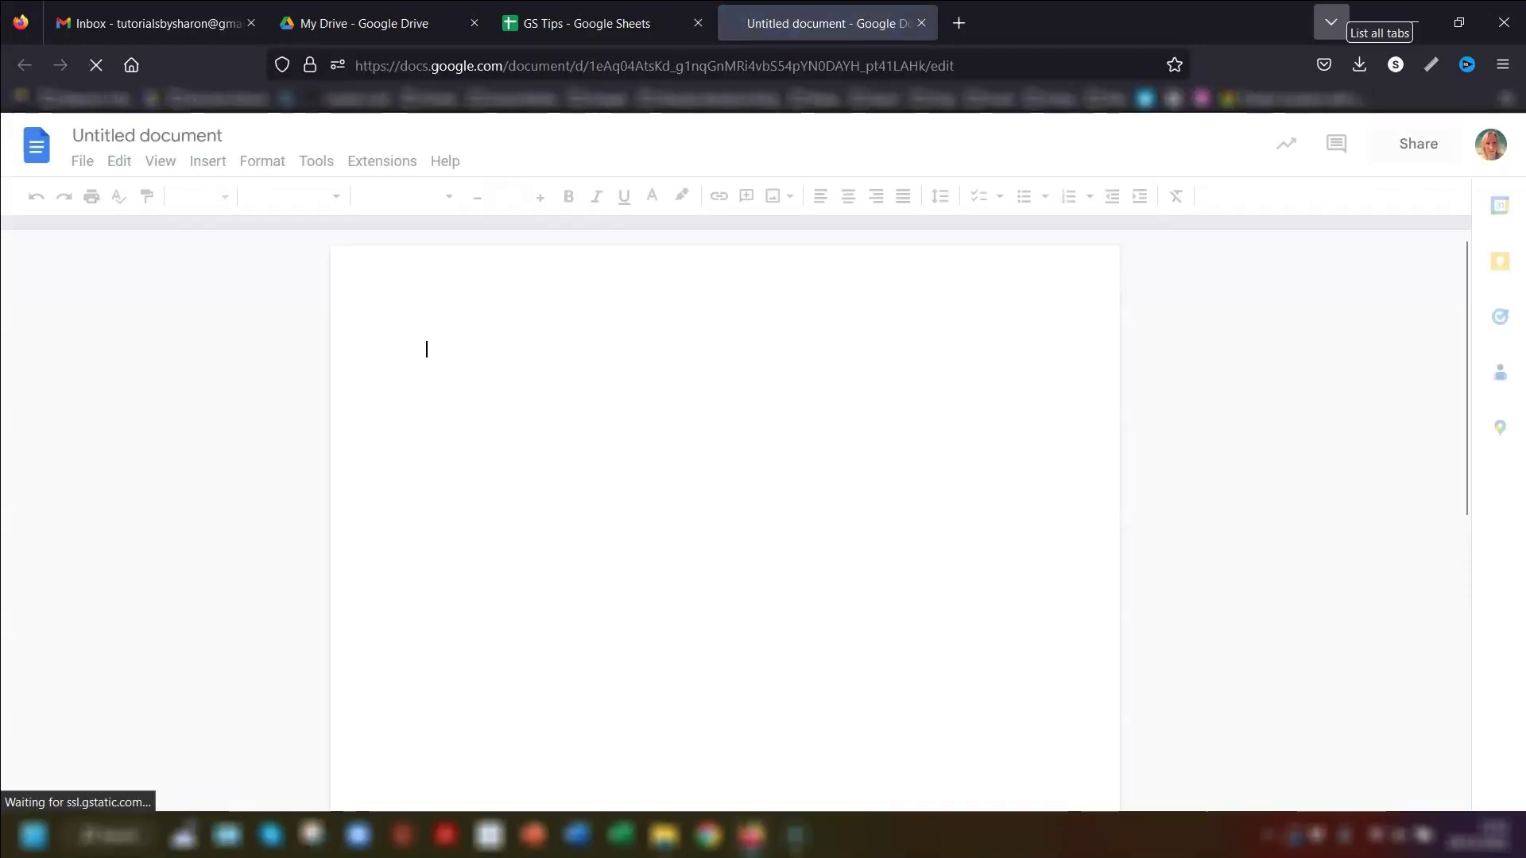
click(959, 23)
click(559, 66)
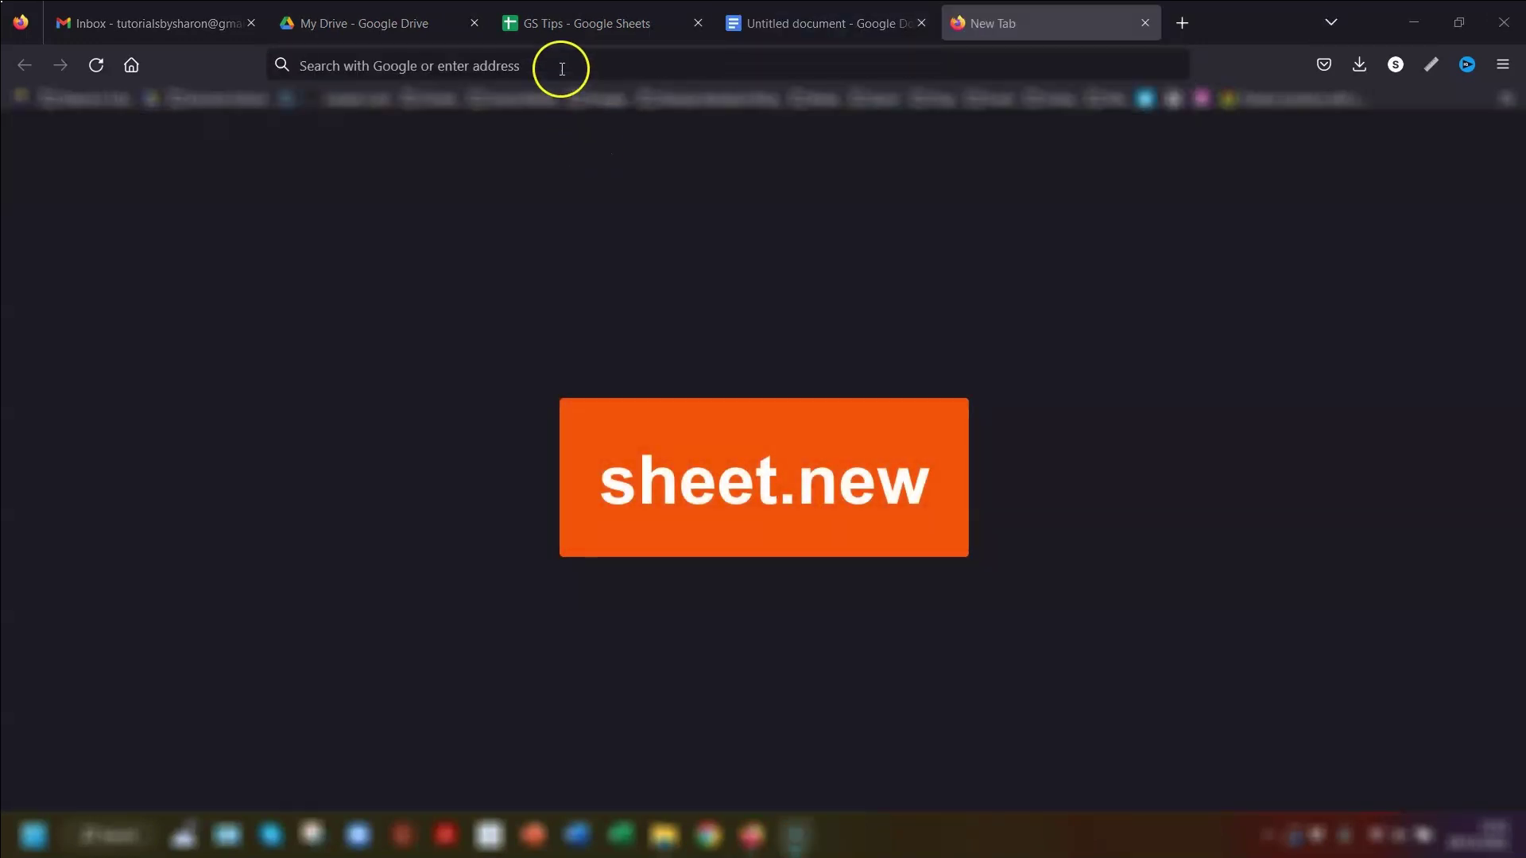
text(sheet.new)
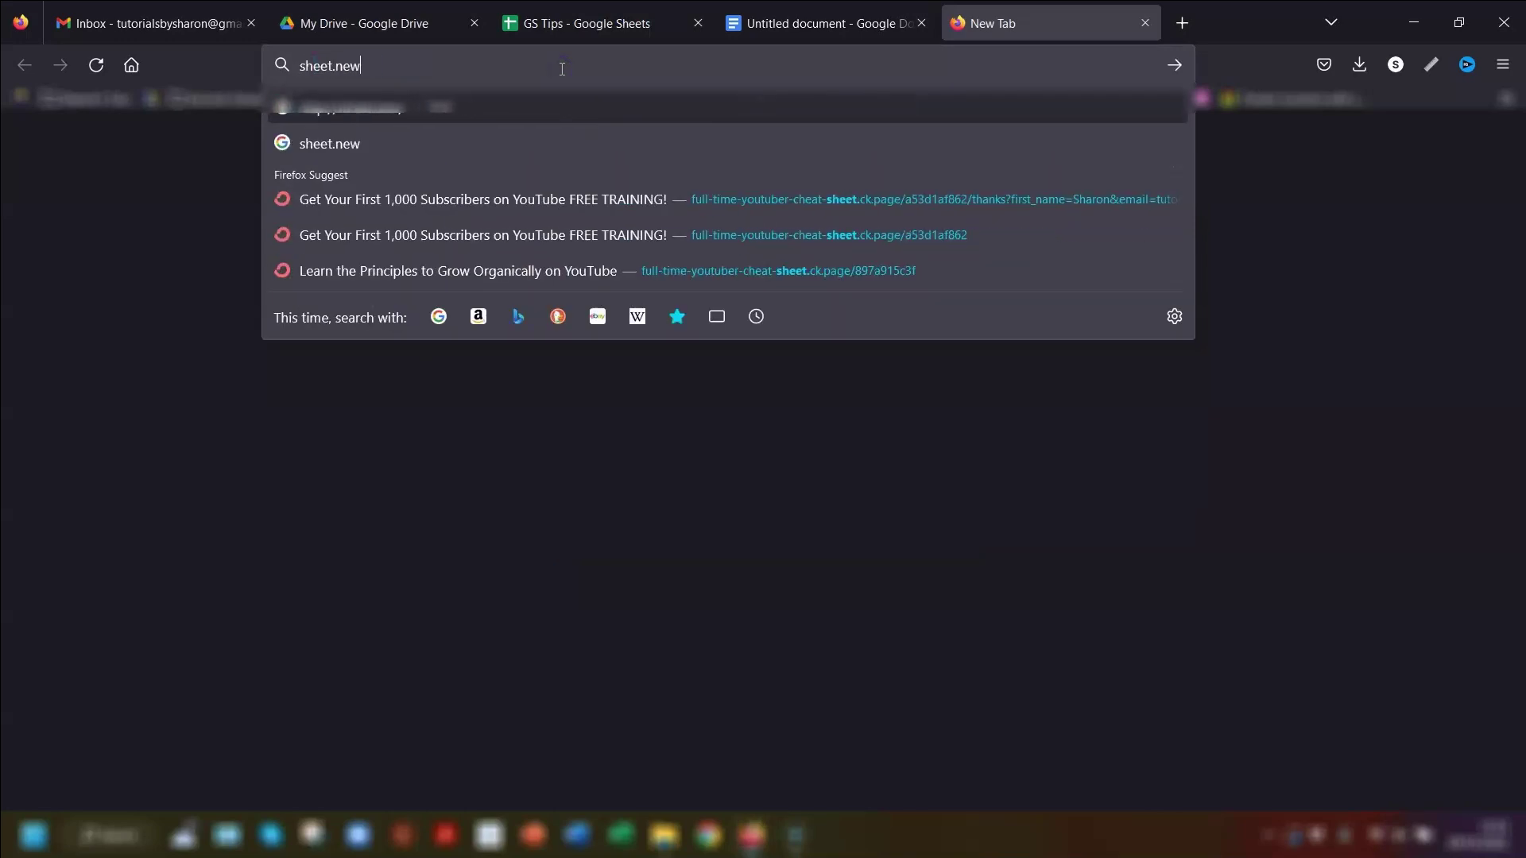
key(Return)
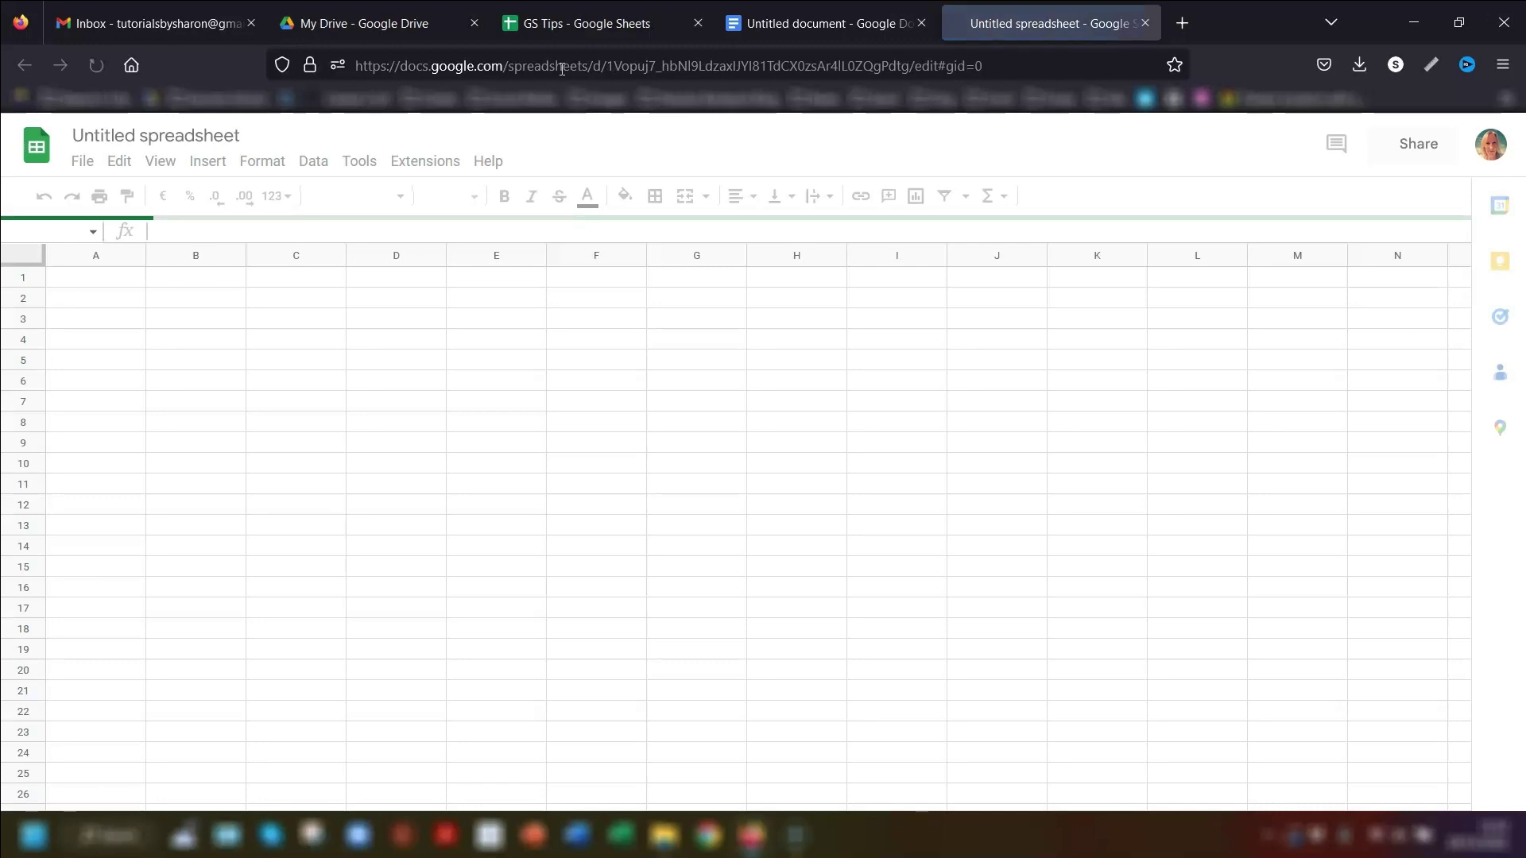
Create a blank presentation and form with slide.new and form.new in new tabs.
click(1182, 23)
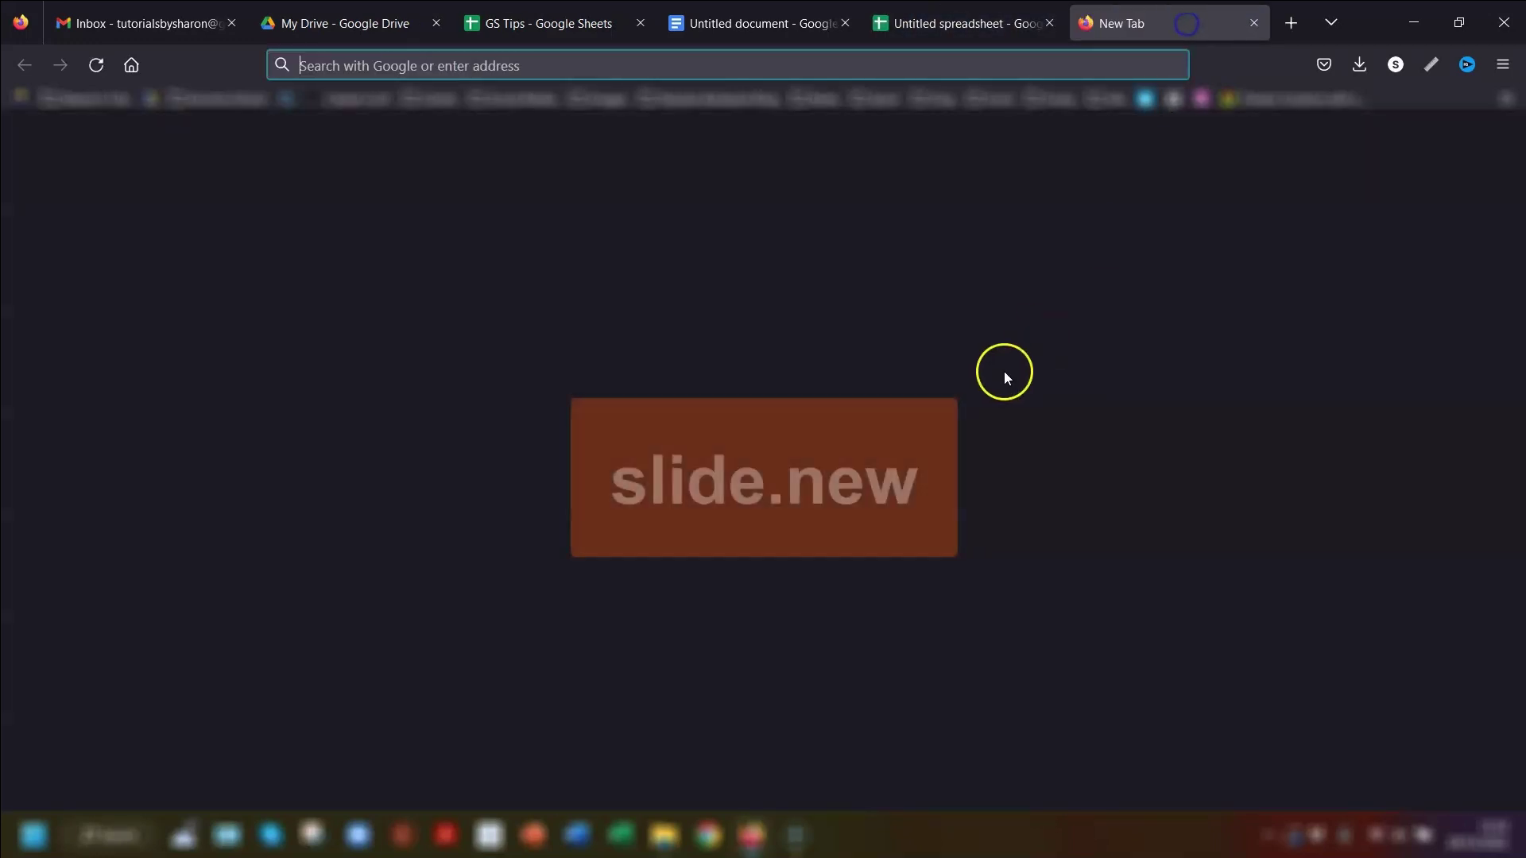
text(slide.)
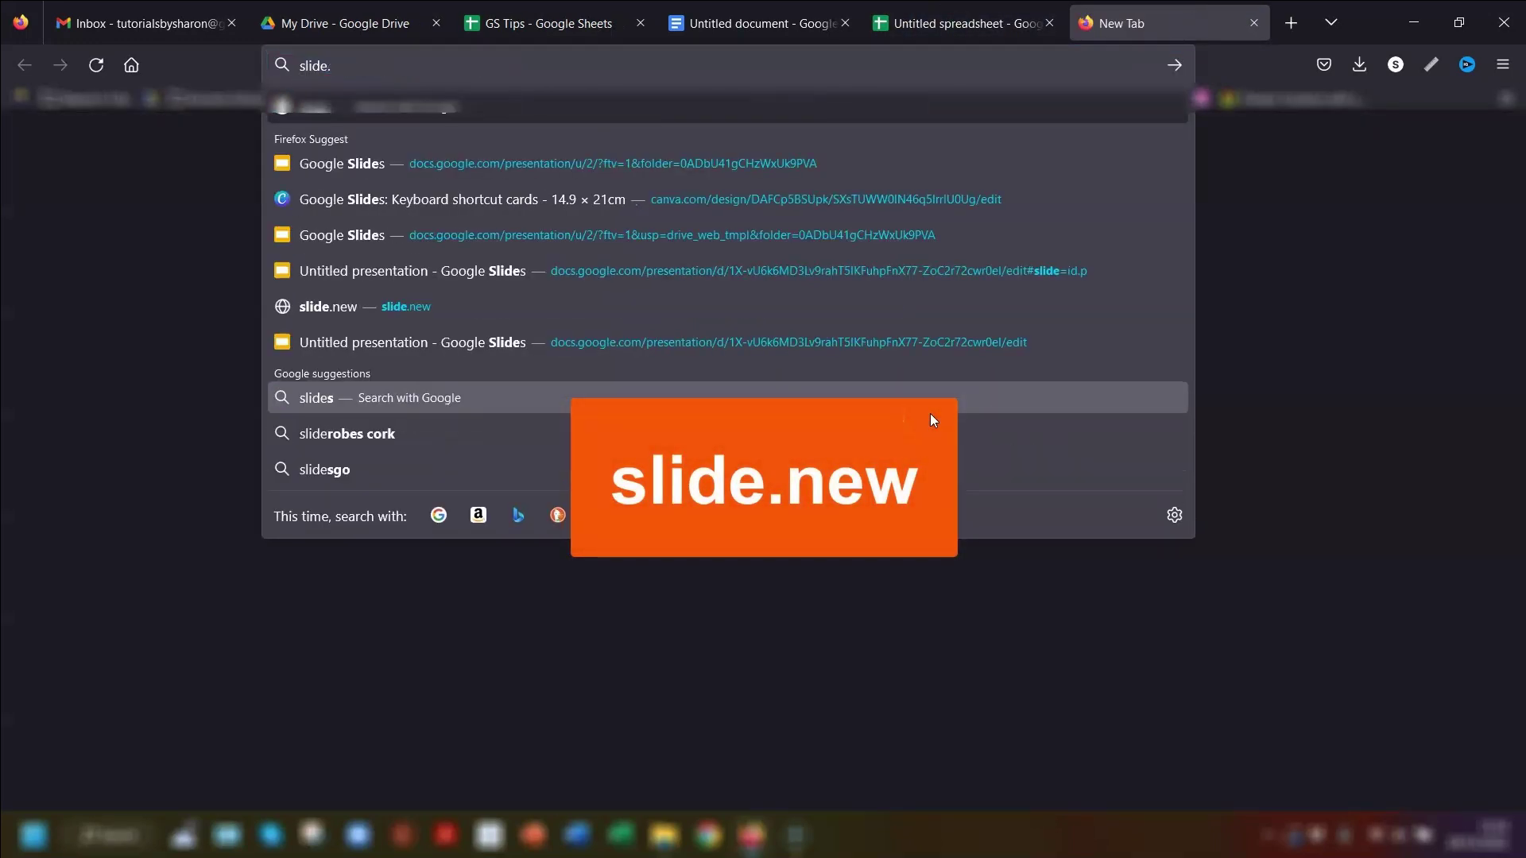
text(new)
key(Return)
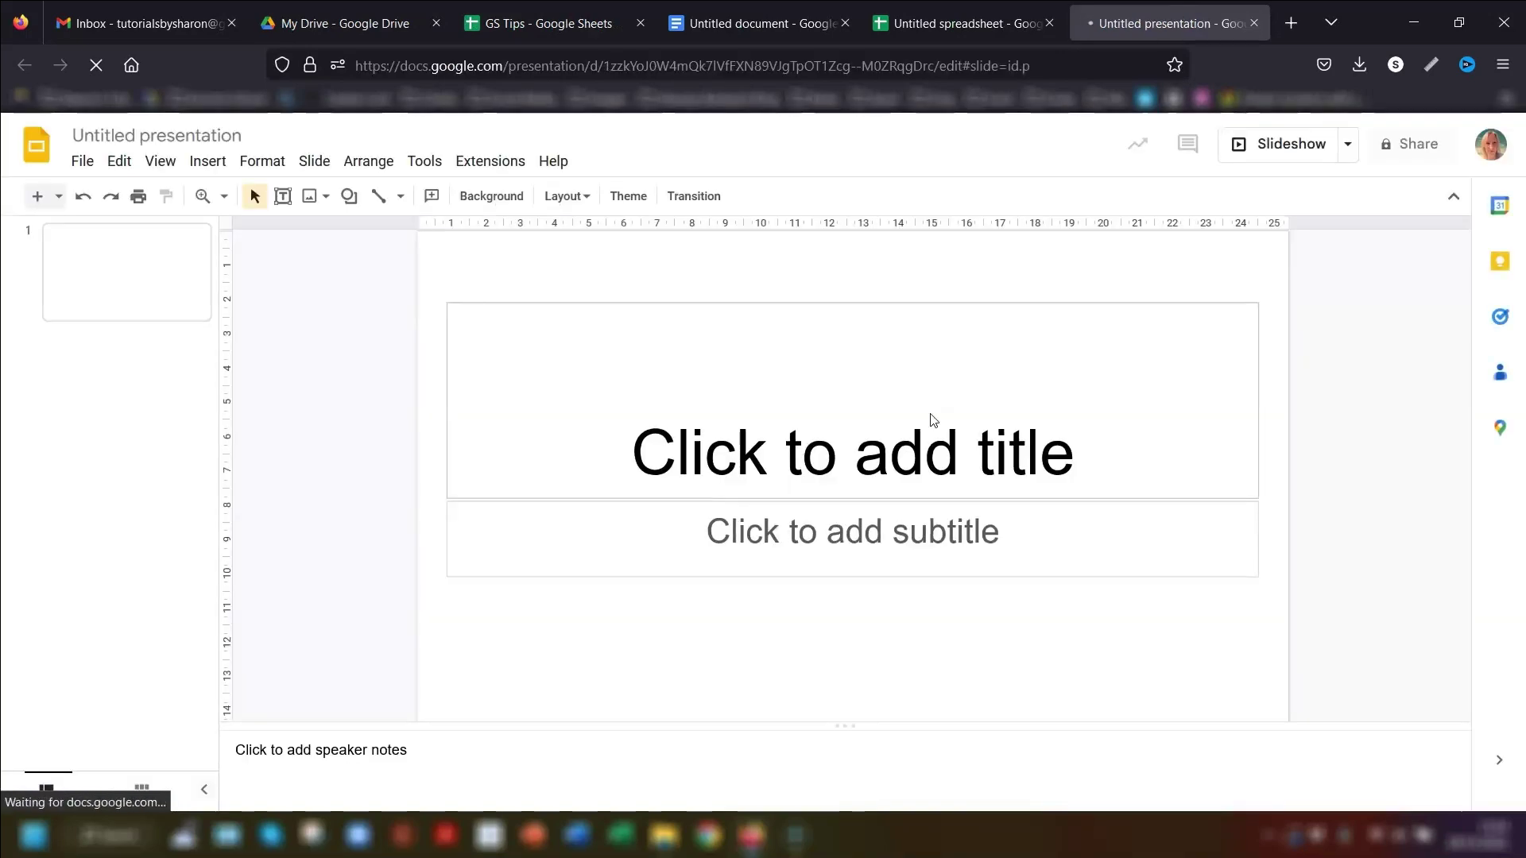
click(1290, 23)
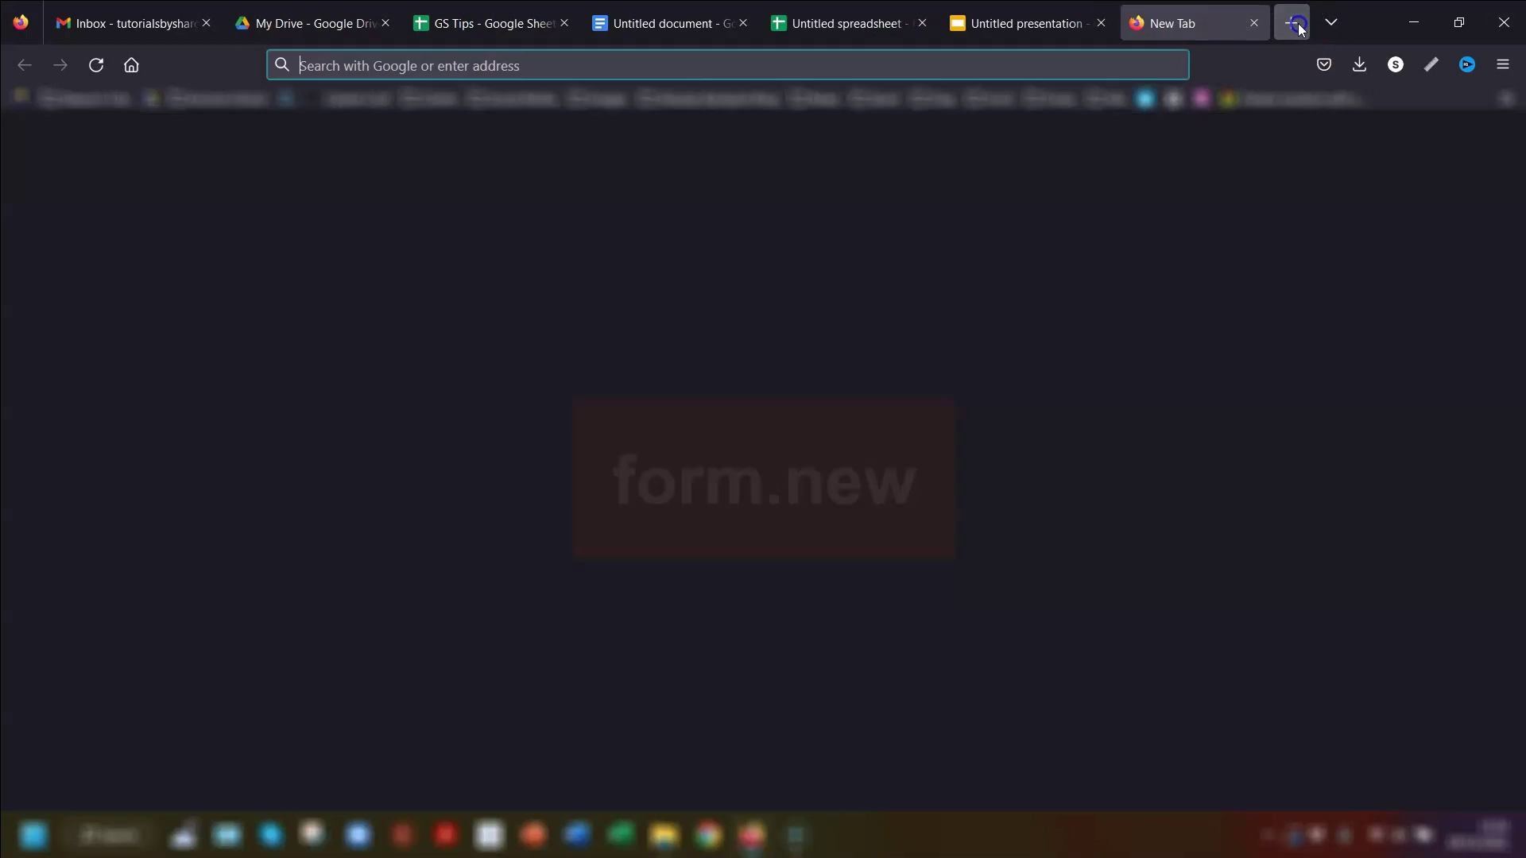
text(form.new)
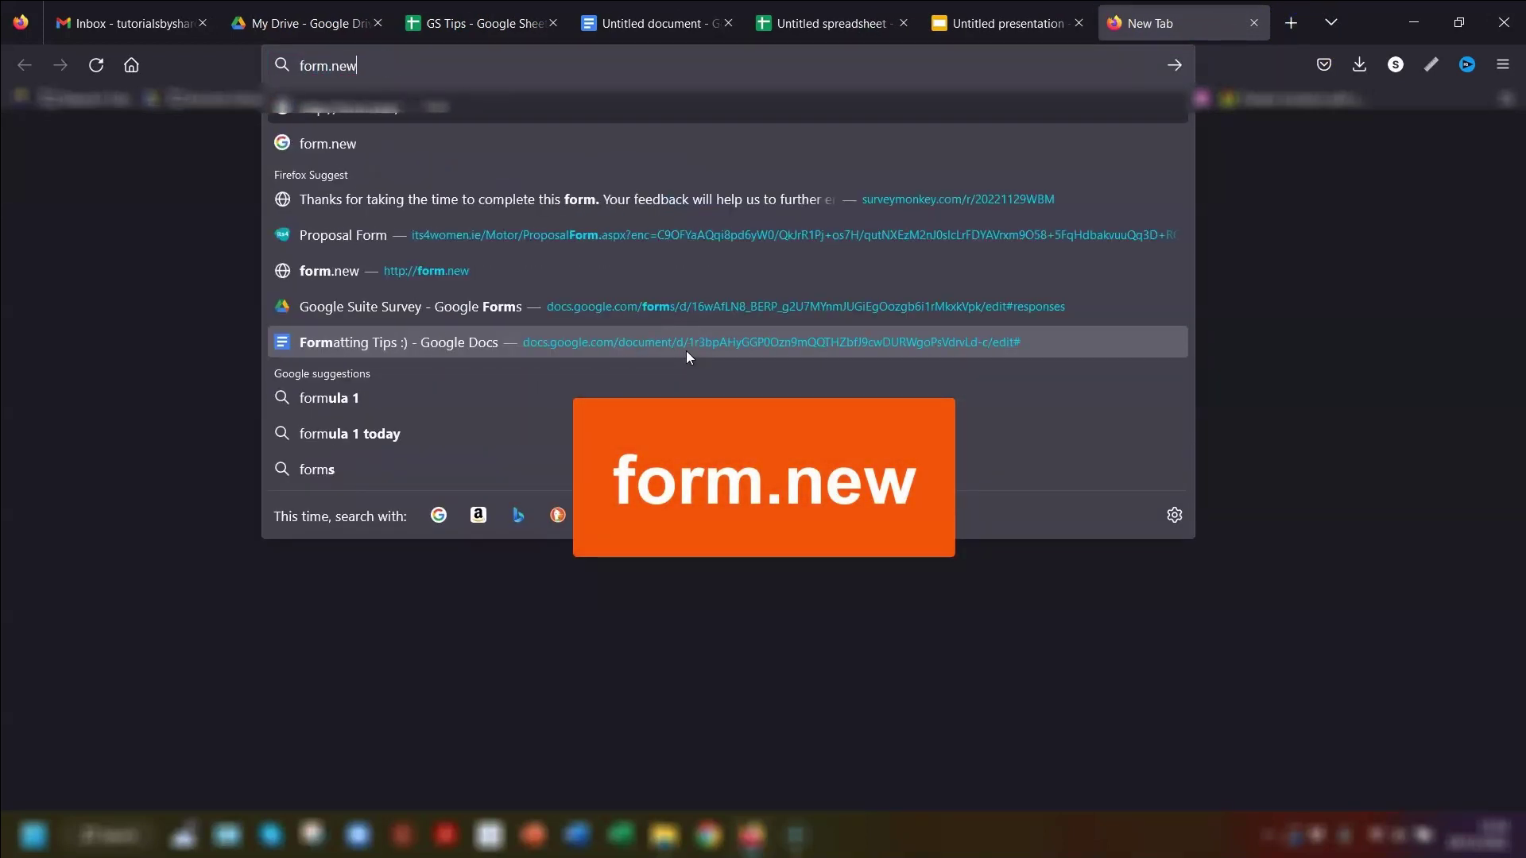
key(Return)
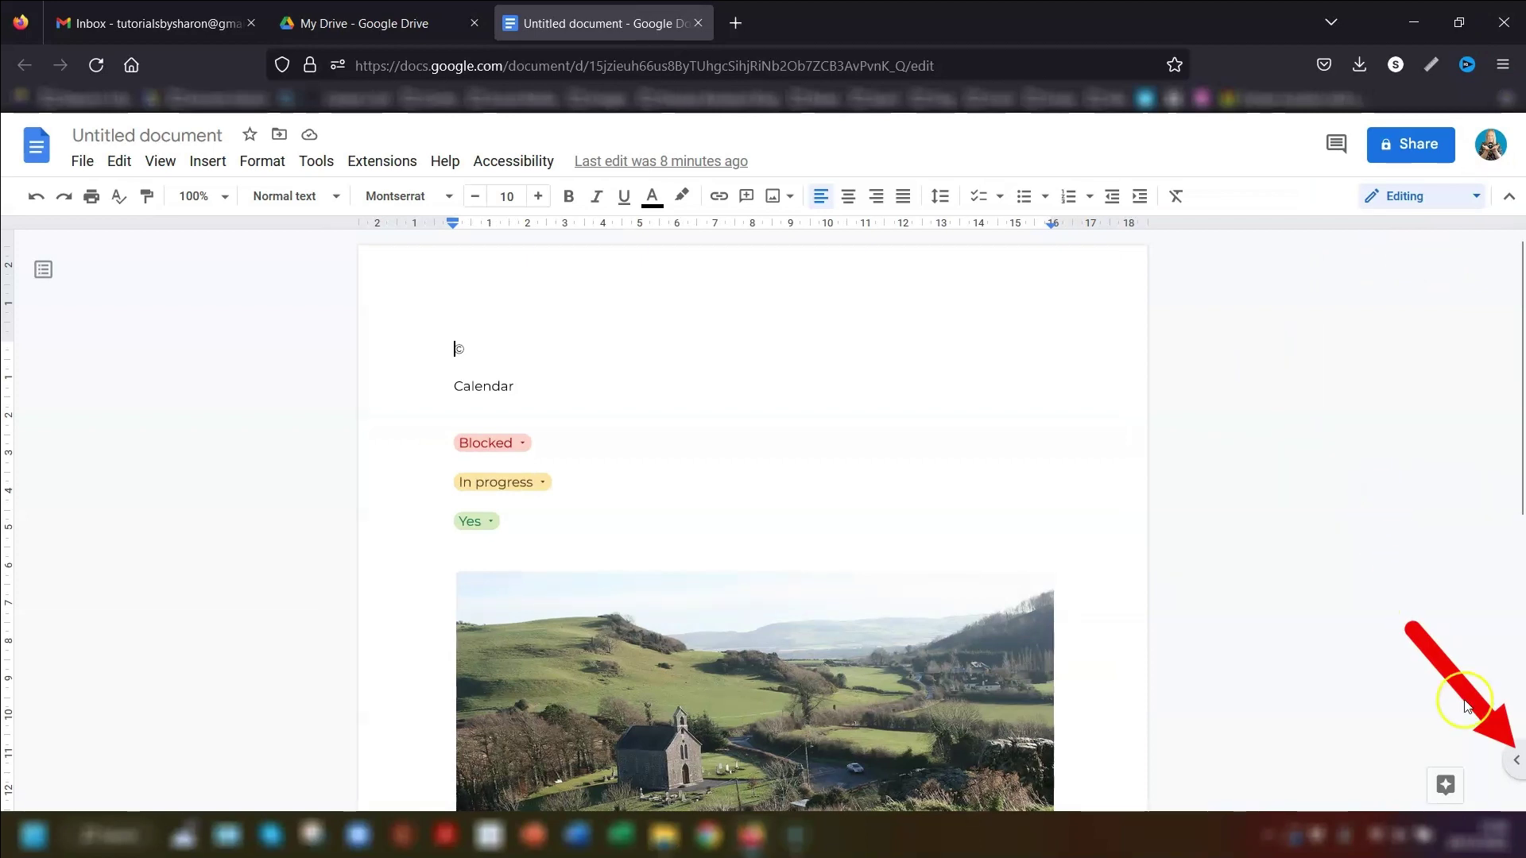
Show the Workspace apps side panel in Docs, then switch to the Gmail tab.
click(1513, 772)
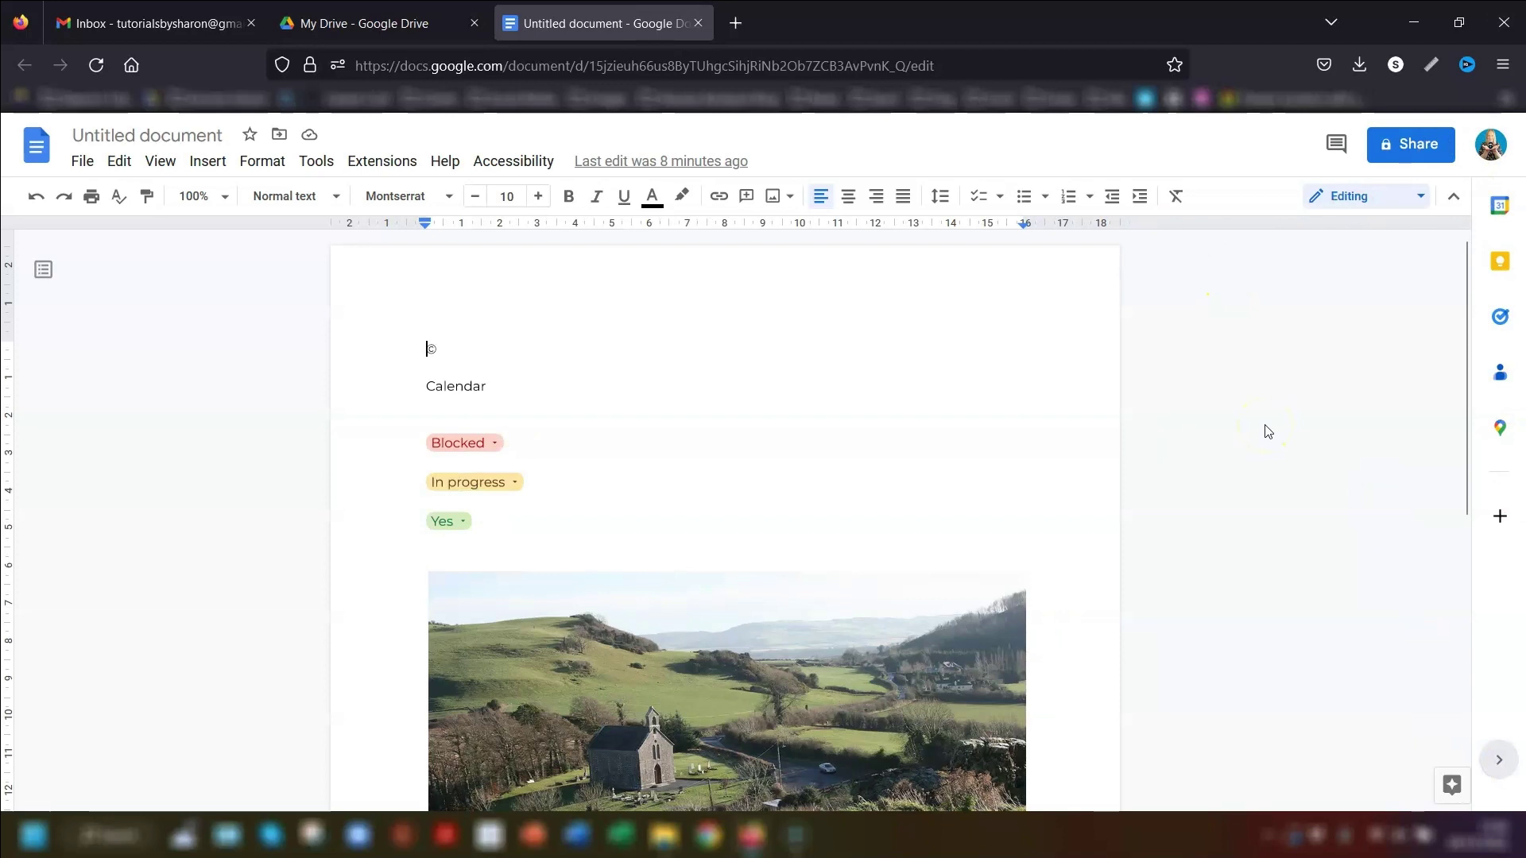
key(ctrl+1)
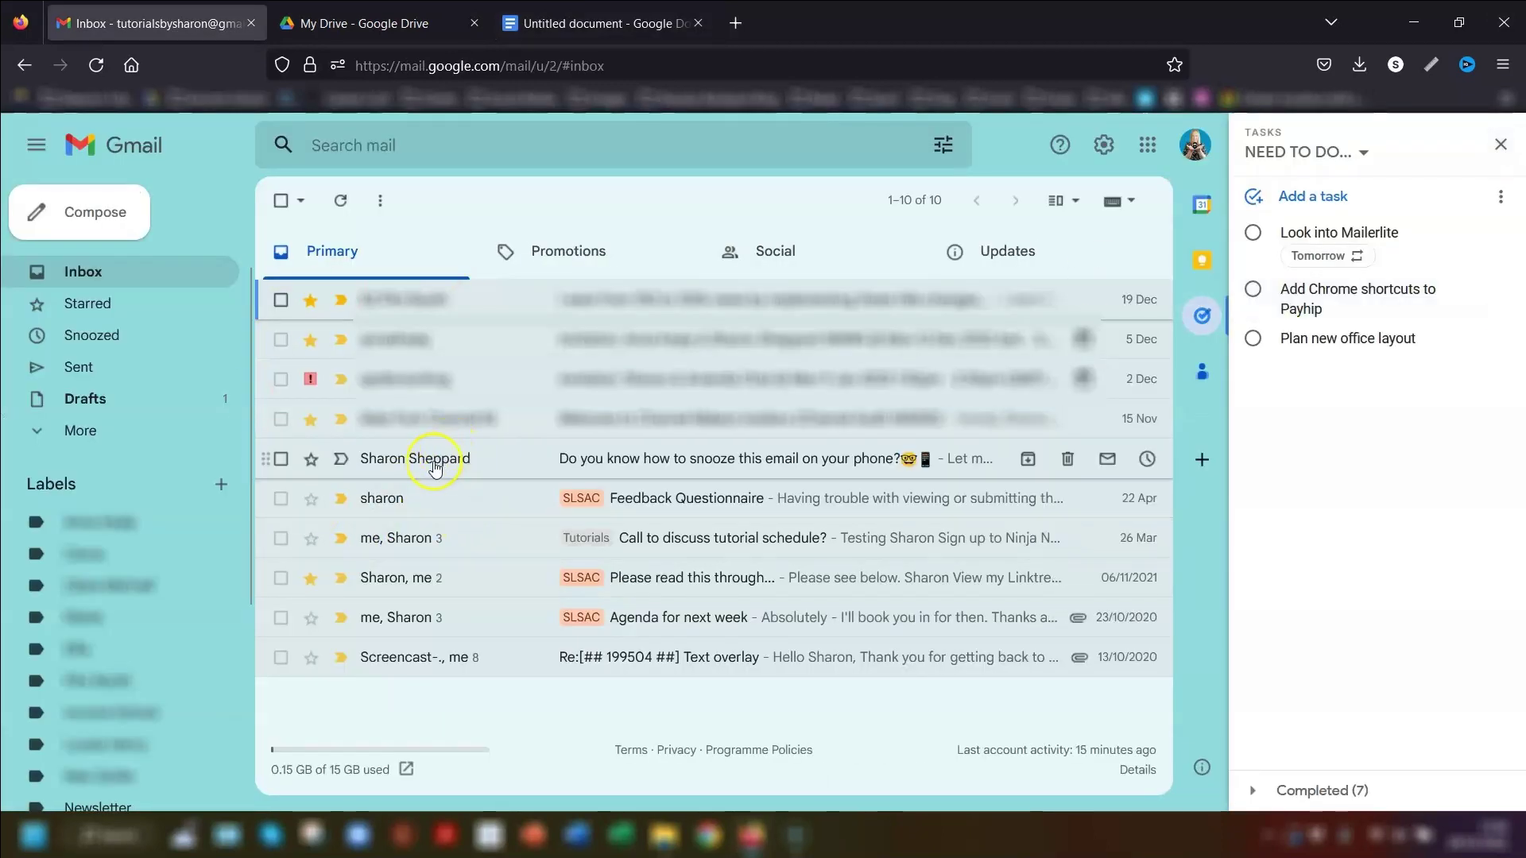
Drag the snooze-on-phone email into Tasks as a new to-do, then return to Docs.
drag(427, 463, 1303, 270)
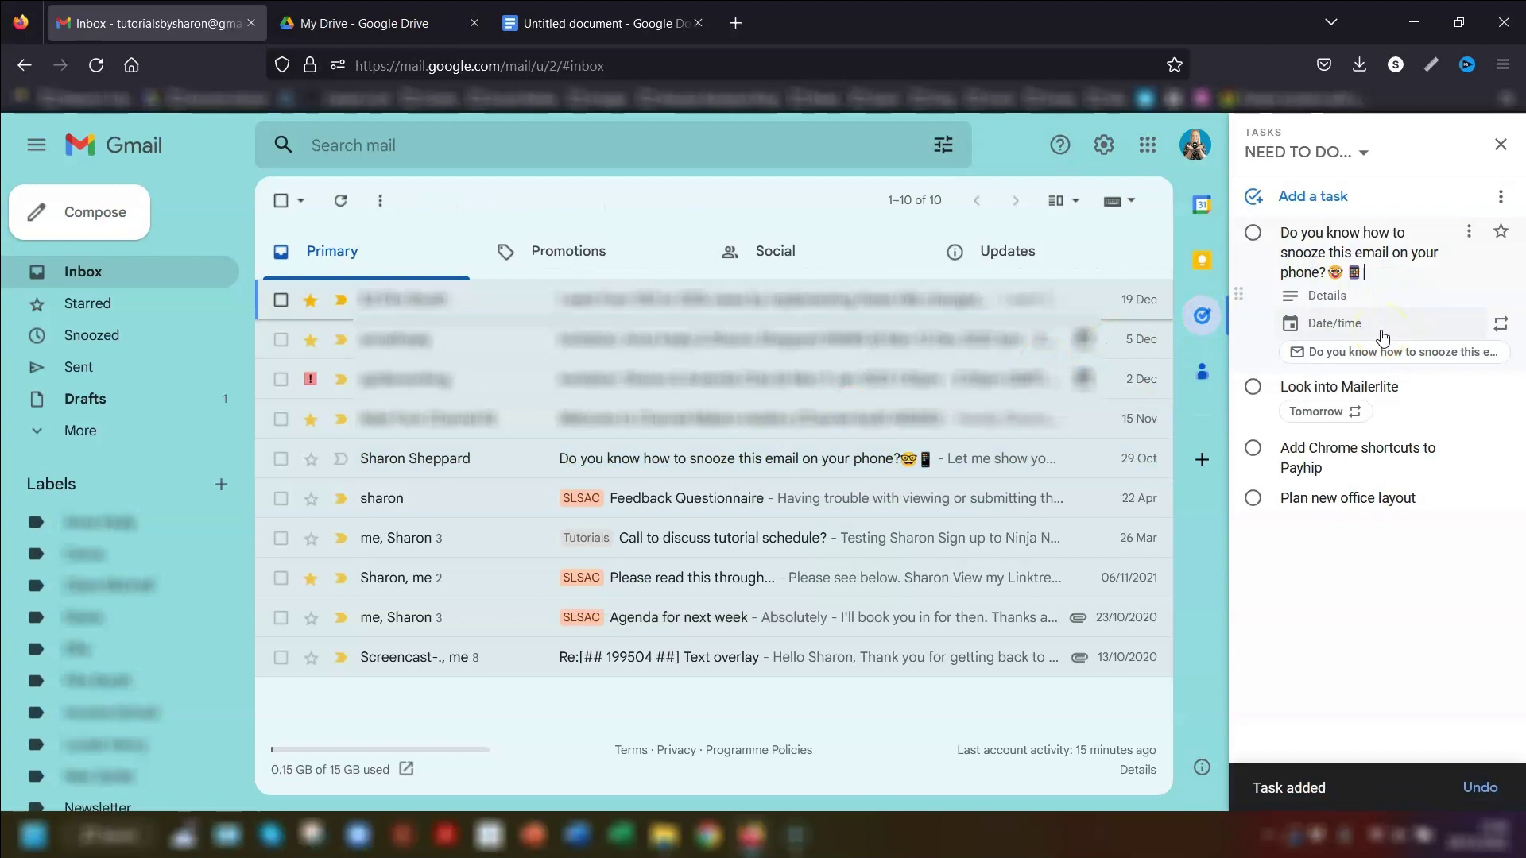
key(ctrl+shift+Tab)
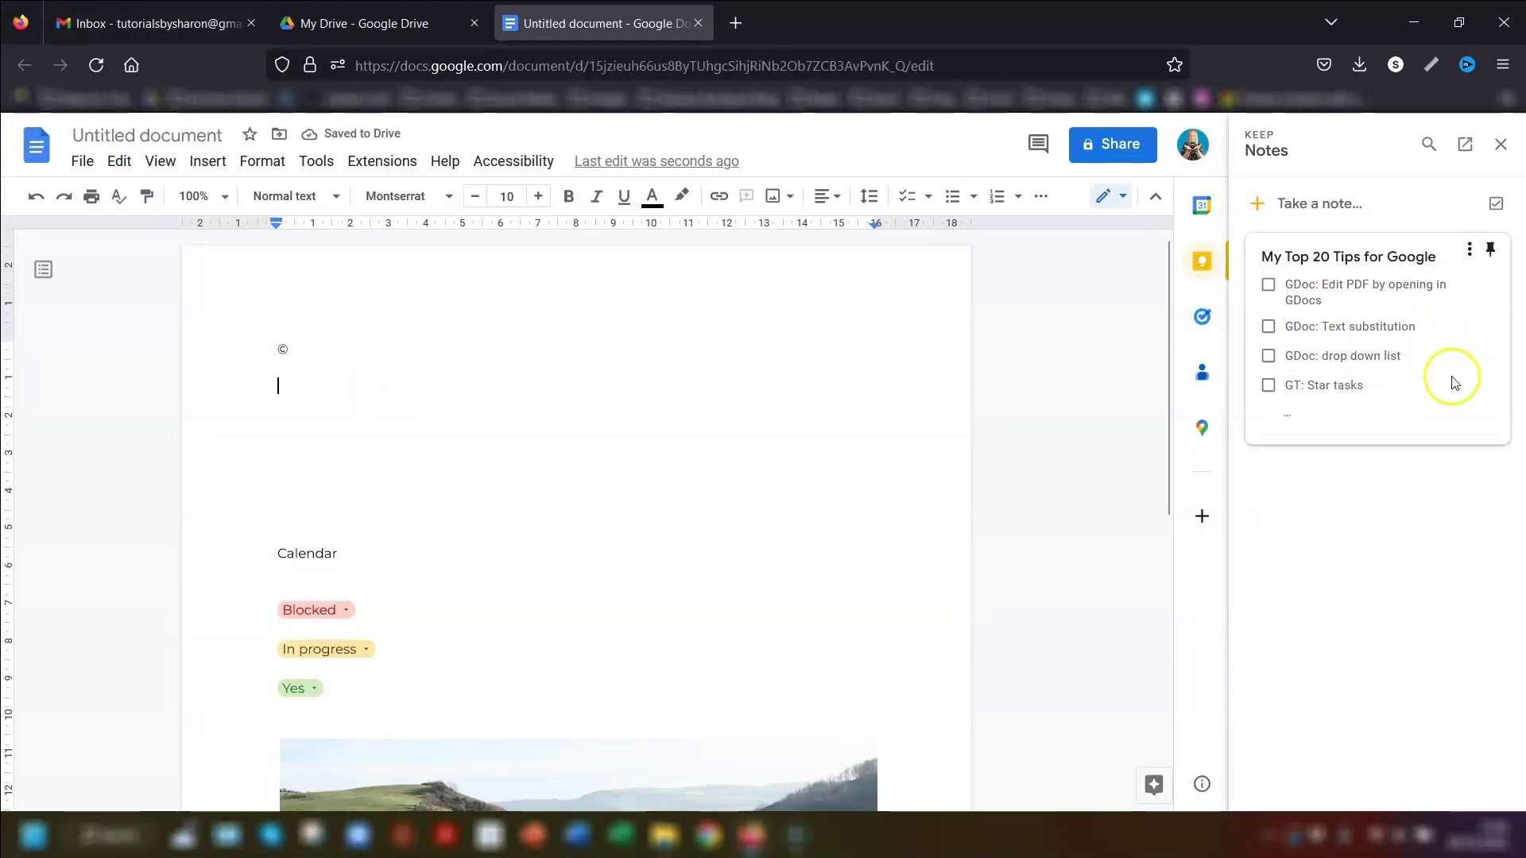
Insert the 'My Top 20 Tips for Google' Keep note, close Keep, and browse add-ons by price.
drag(1467, 357, 421, 398)
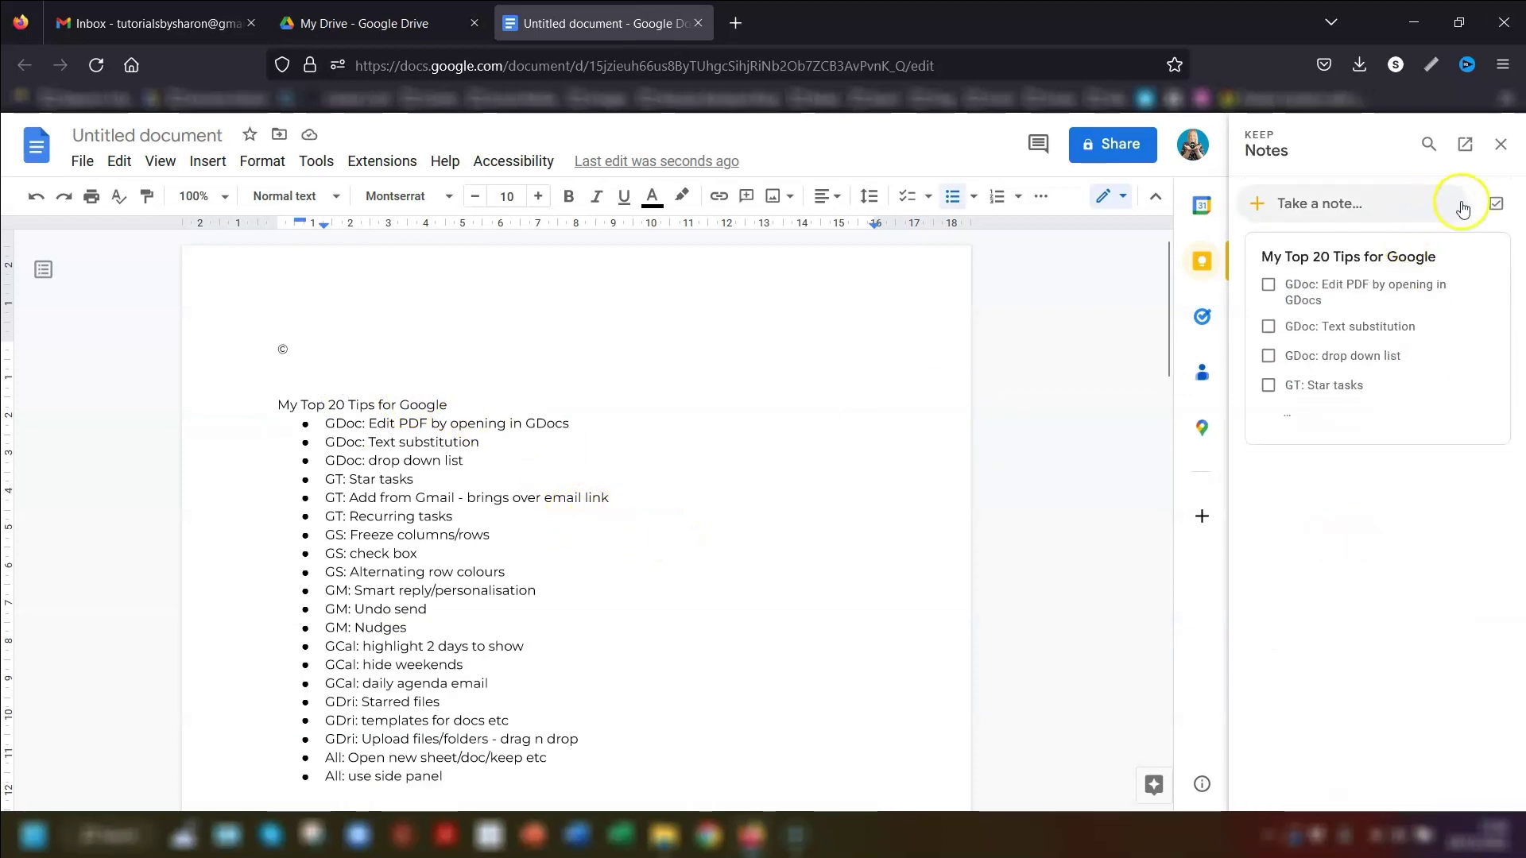
click(1500, 144)
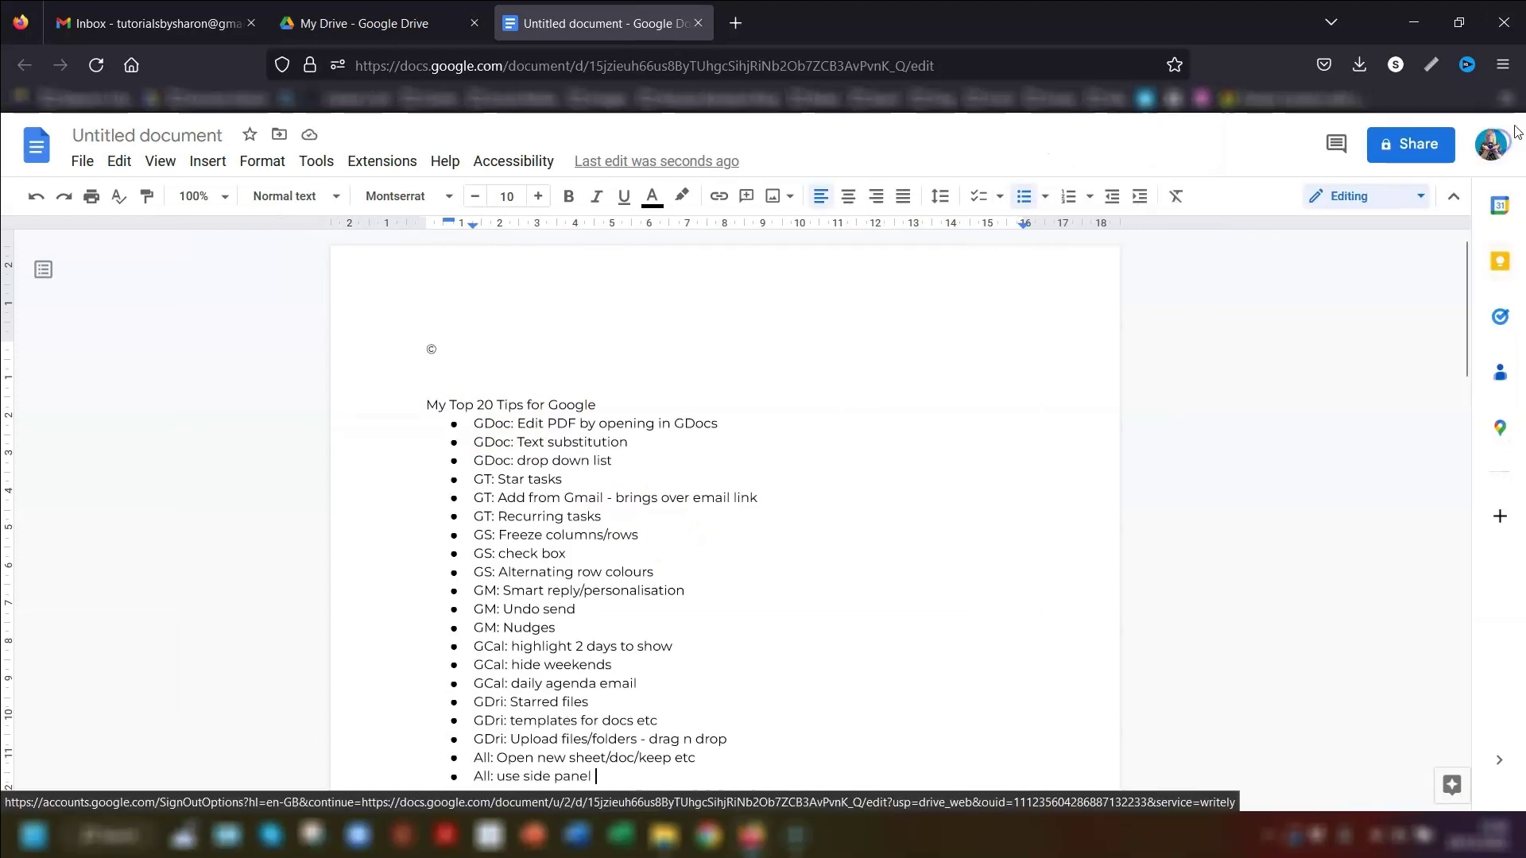
click(1500, 517)
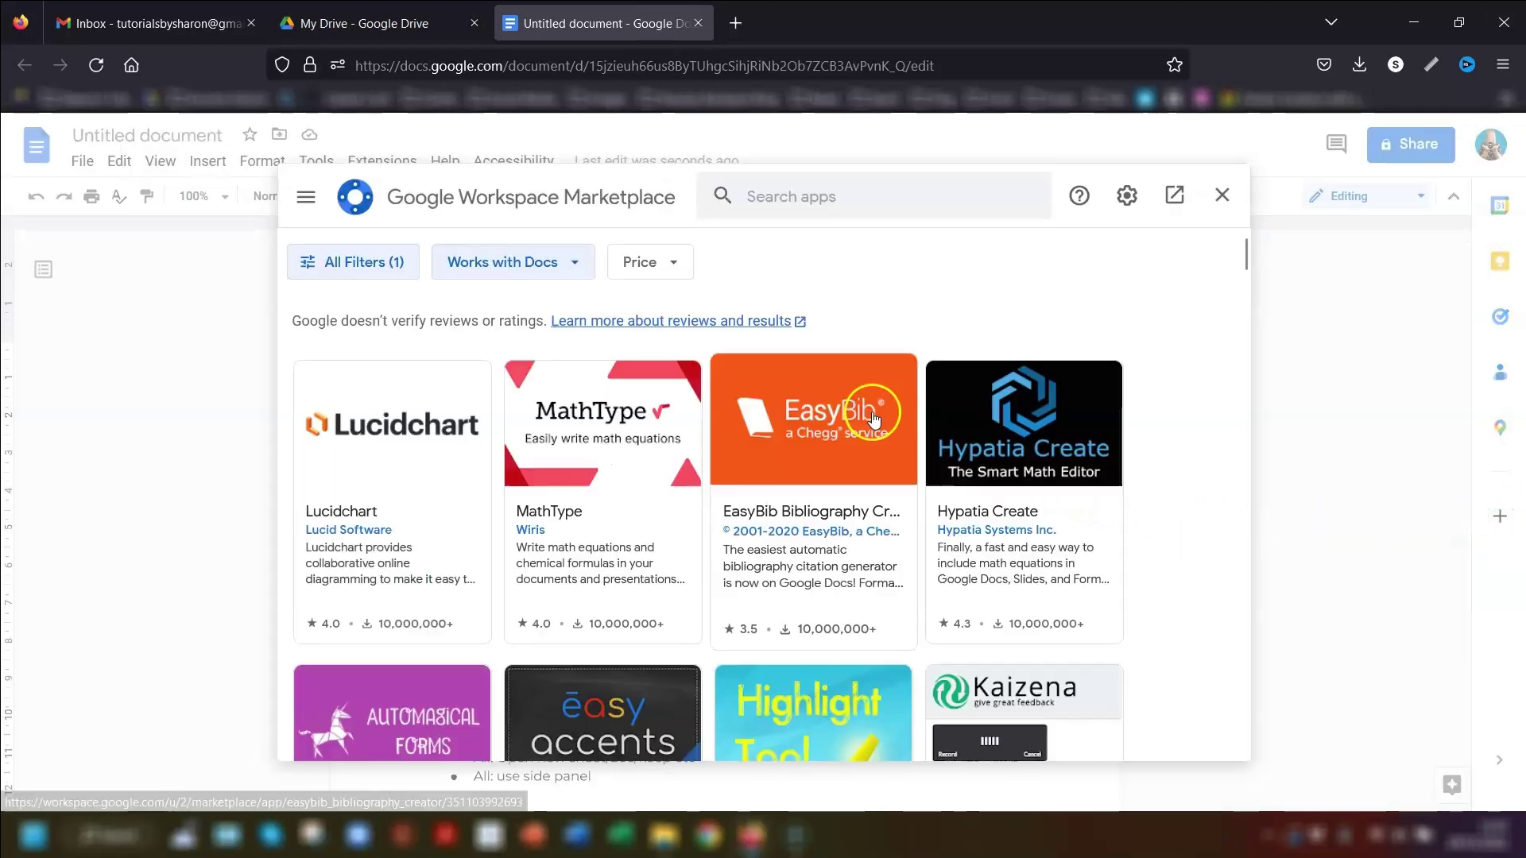
click(668, 259)
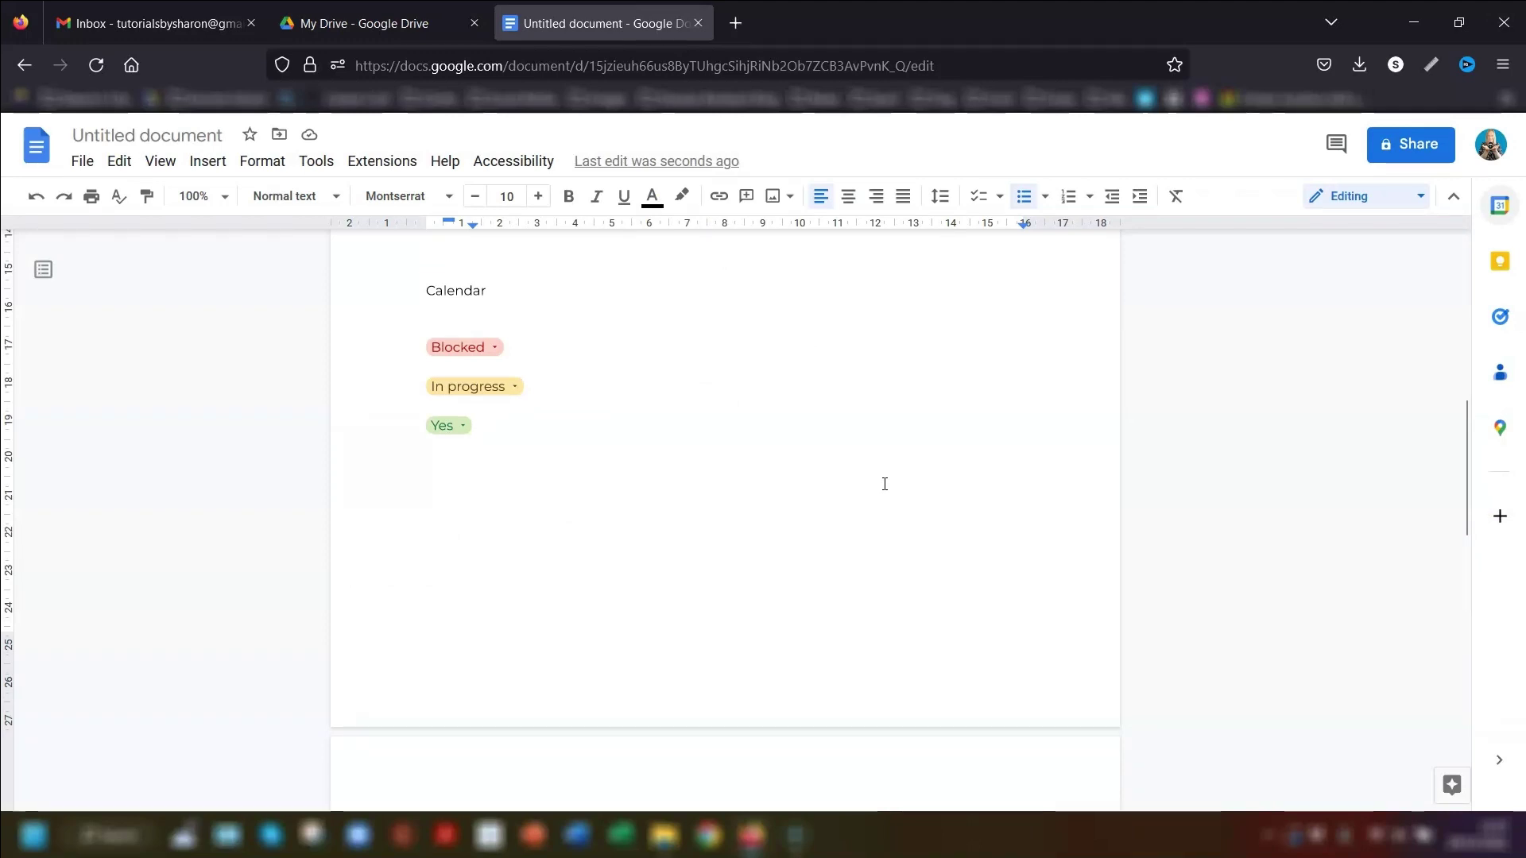